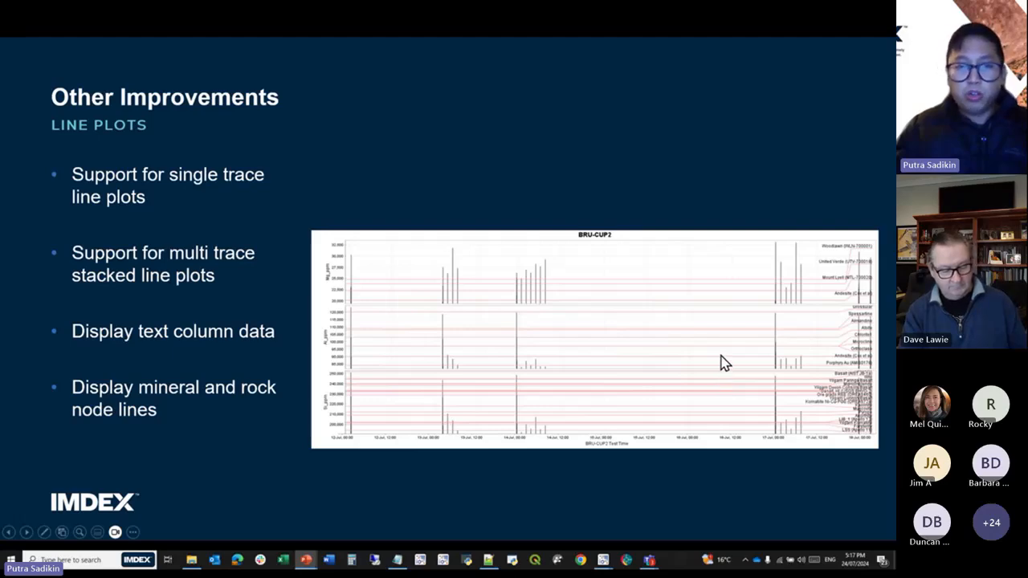
Advance past the variable plots slide, switch to ioGAS and move the Attribute Map window toward the middle of the workspace.
left_click(651, 468)
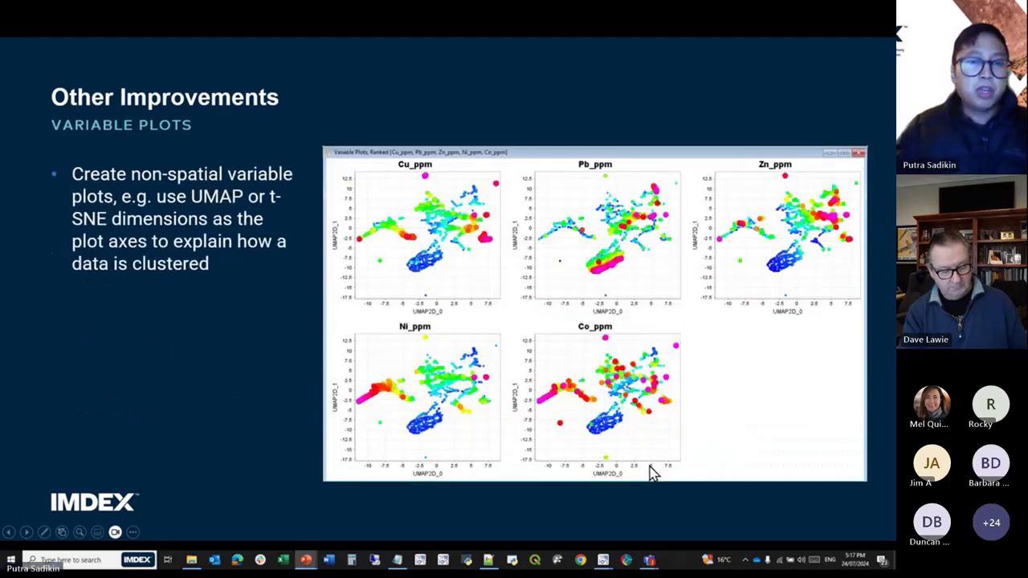
left_click(649, 468)
key("alt+Tab")
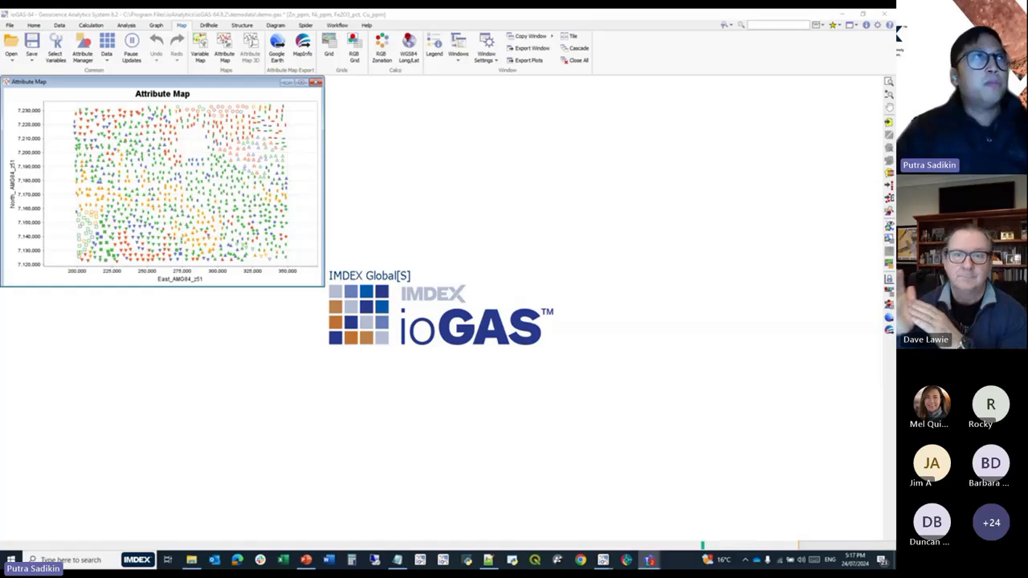
left_click_drag(234, 91, 483, 215)
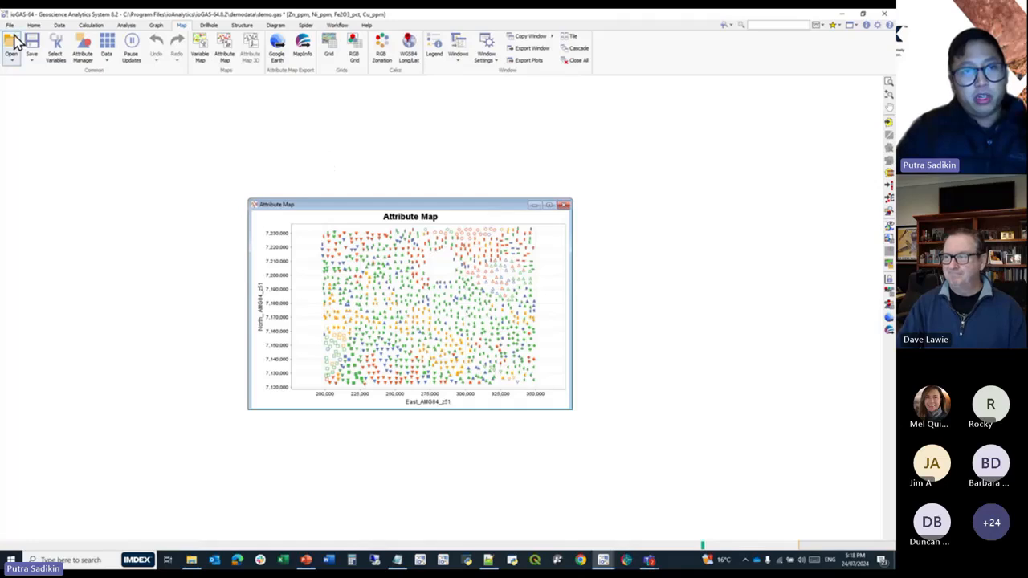
left_click(10, 61)
mouse_move(38, 108)
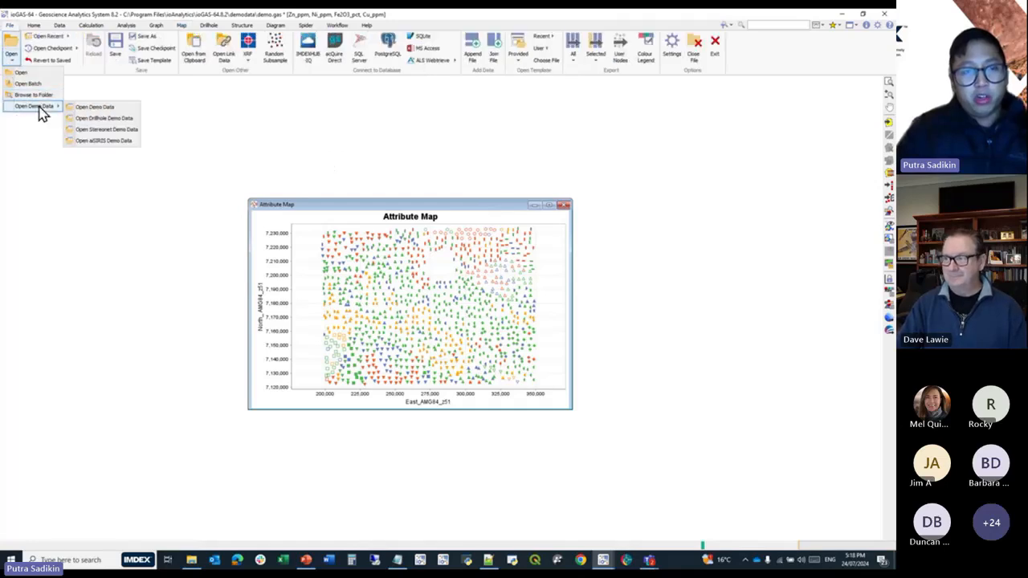
left_click(171, 107)
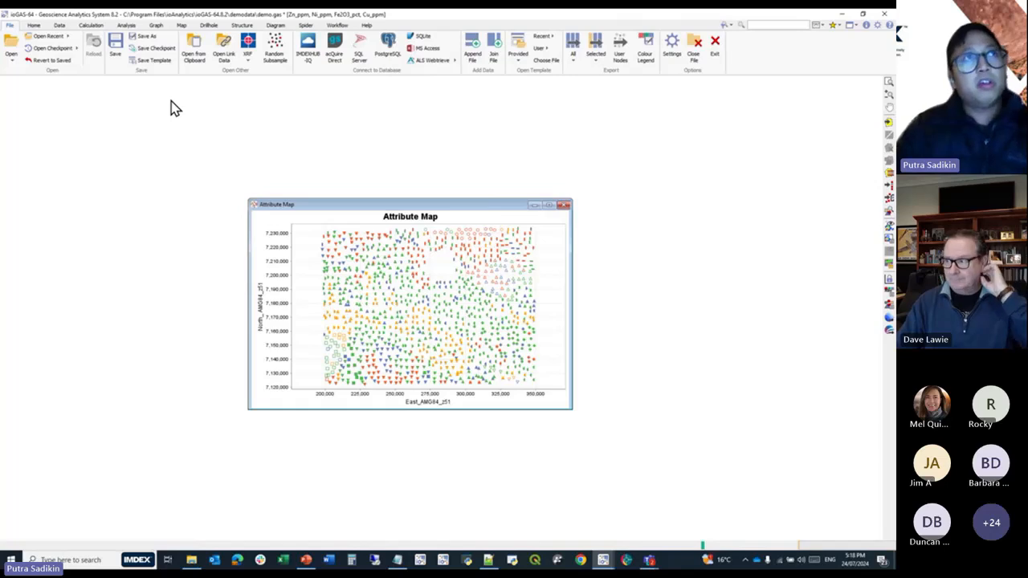
Load the GeoTIFF image Raster Underlay from ArcGIS Pro.tif beneath the attribute map and enlarge the map window.
left_click_drag(443, 218, 372, 150)
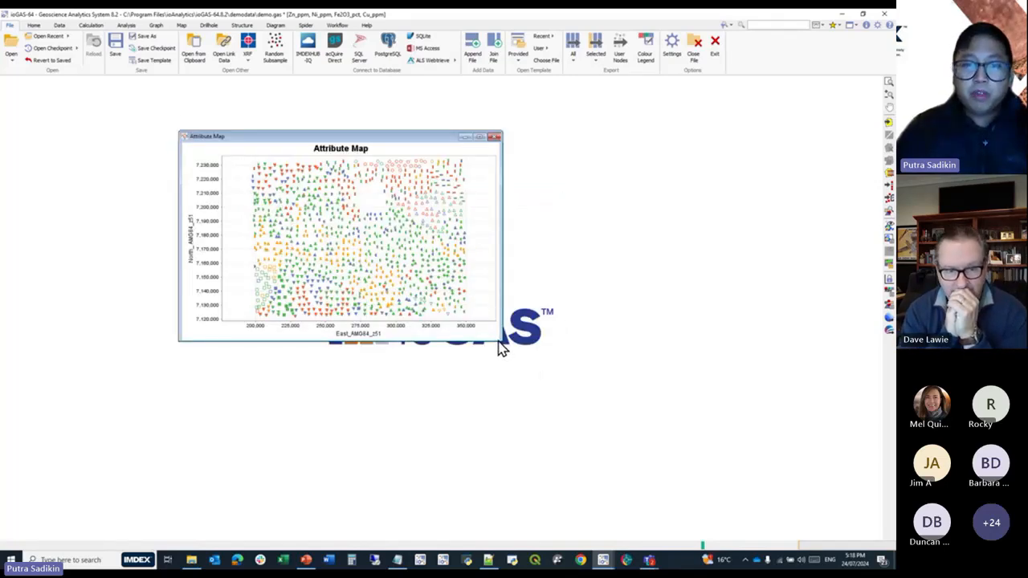
left_click_drag(501, 342, 582, 410)
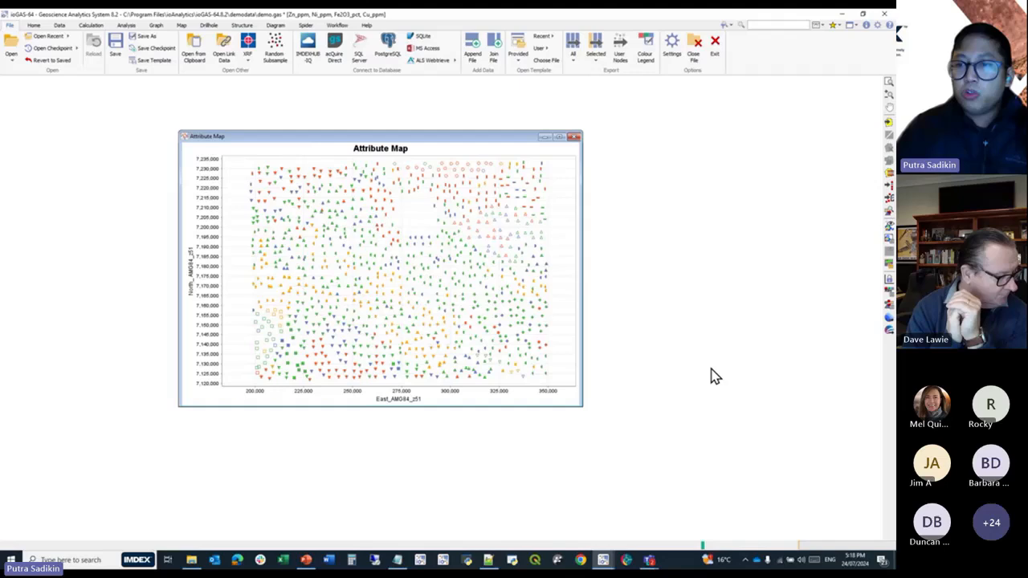
left_click(889, 254)
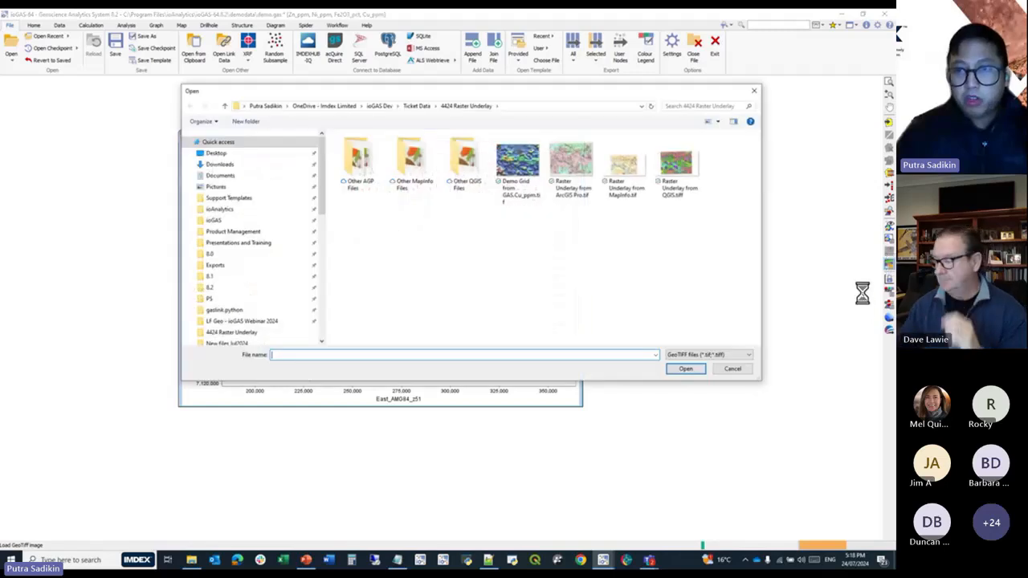
left_click(583, 174)
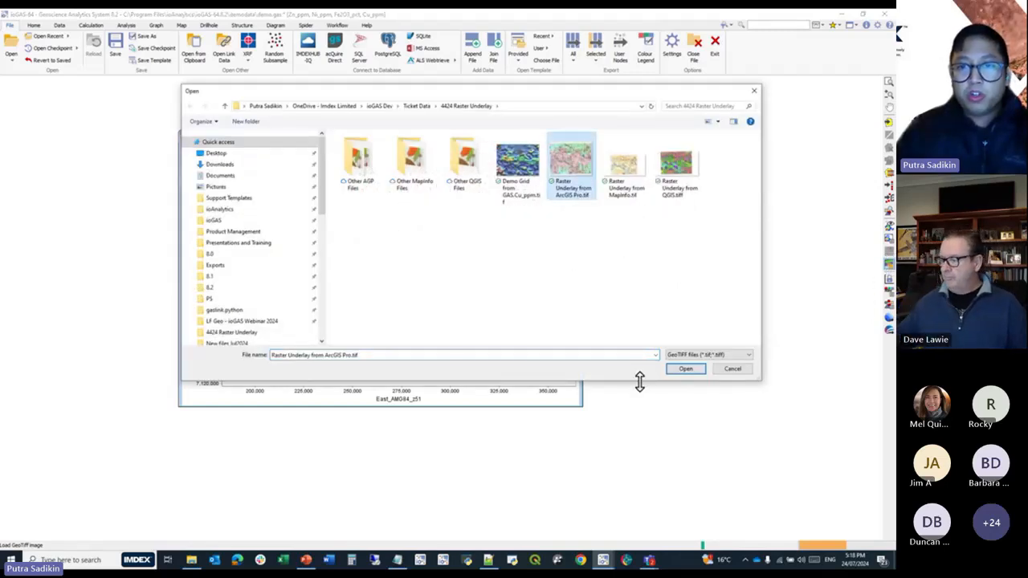
left_click(685, 370)
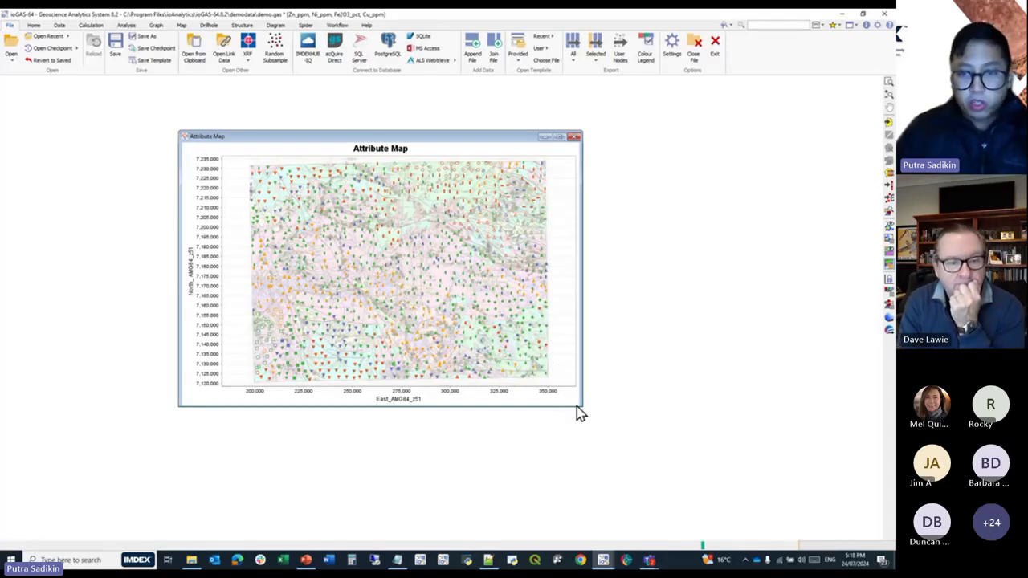
left_click_drag(578, 406, 679, 523)
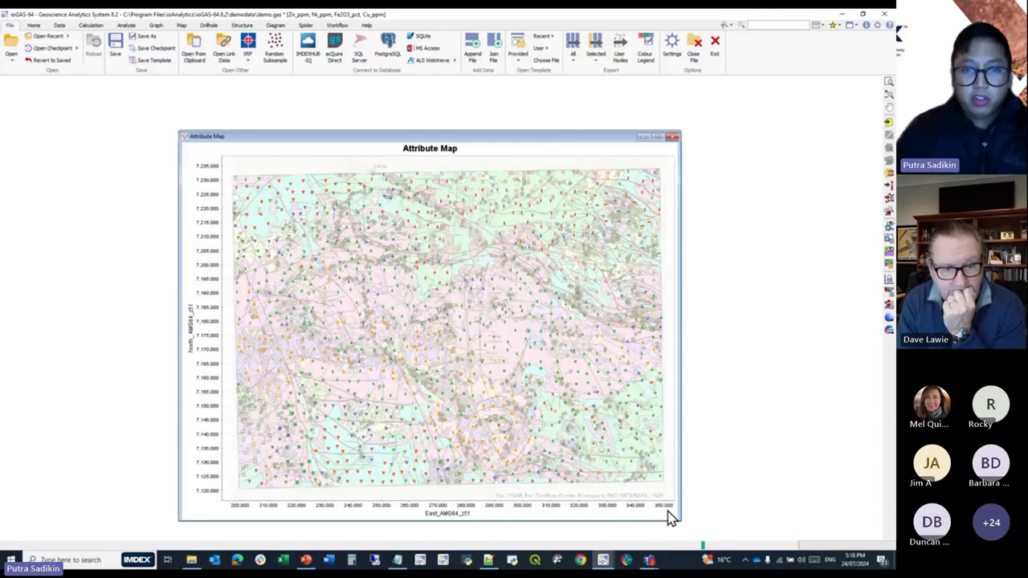
Try GeoTIFF image opacities of 70%, 100% and 20% on the attribute map, finishing at 100%.
left_click(889, 253)
right_click(889, 252)
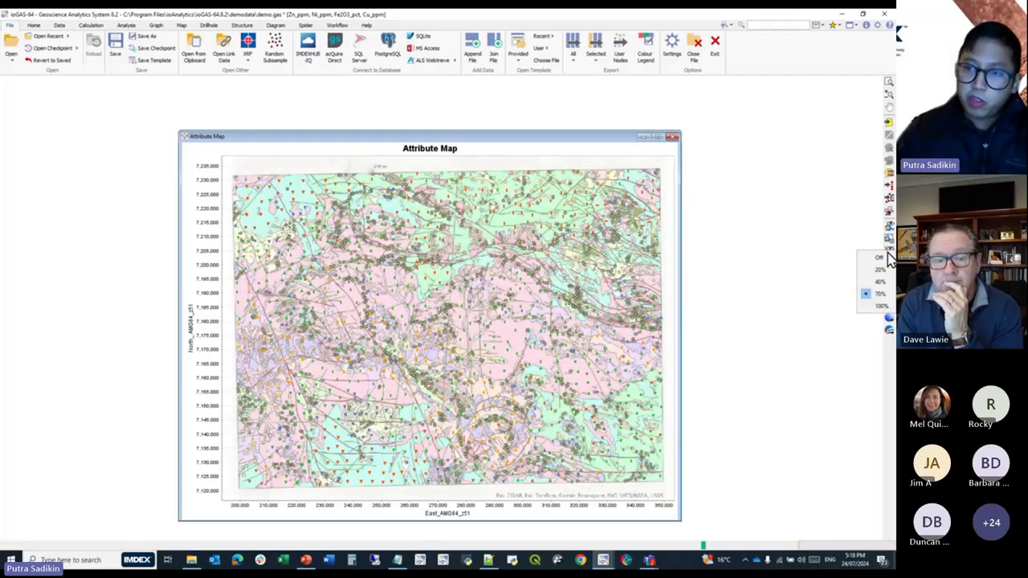
left_click(882, 308)
right_click(887, 254)
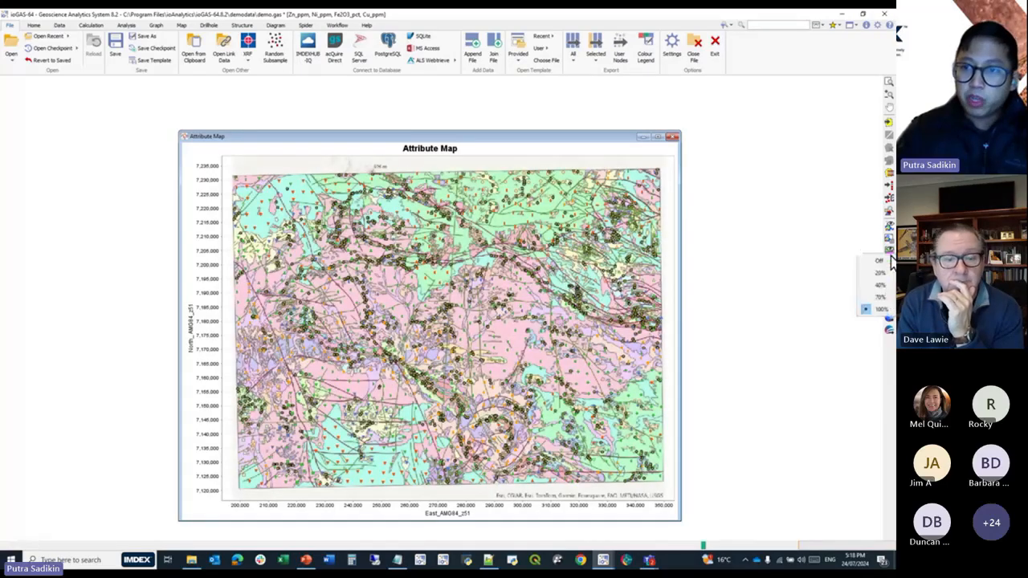
left_click(880, 274)
right_click(886, 254)
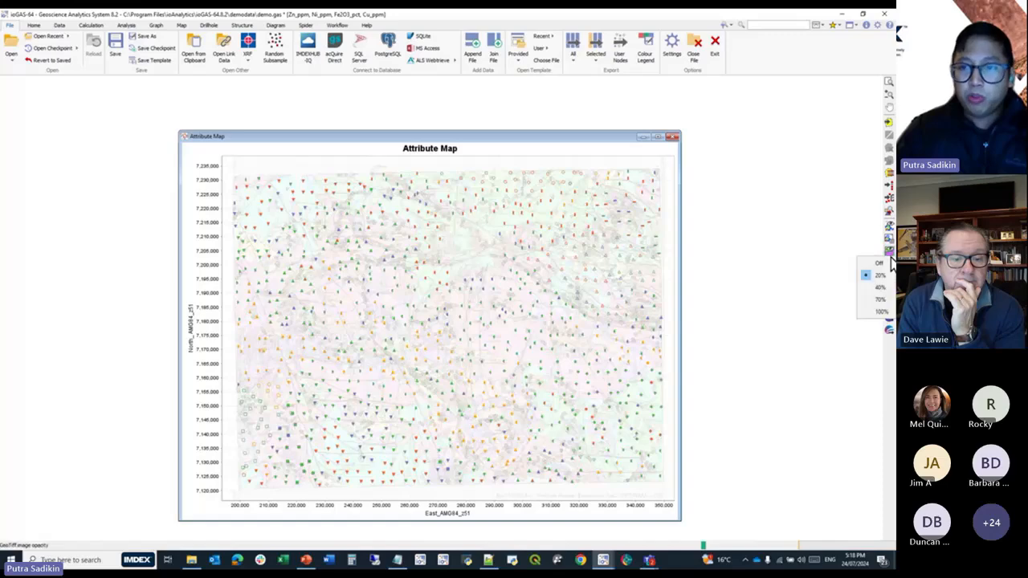
left_click(879, 312)
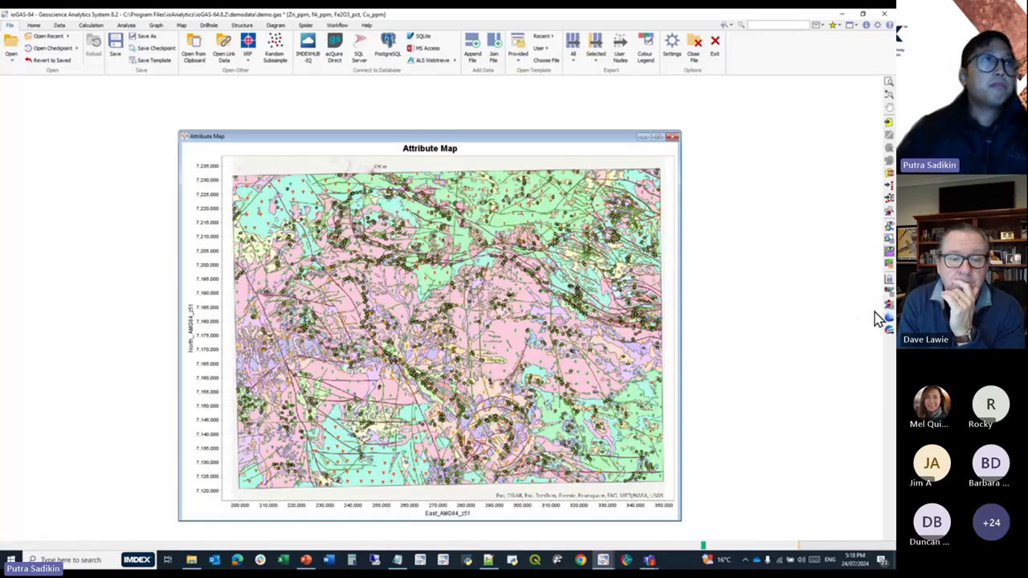
Close the attribute map and create variable maps for Zn_ppm, Ni_ppm, Fe2O3_pct and Cu_ppm.
left_click(672, 138)
left_click(181, 26)
left_click(203, 57)
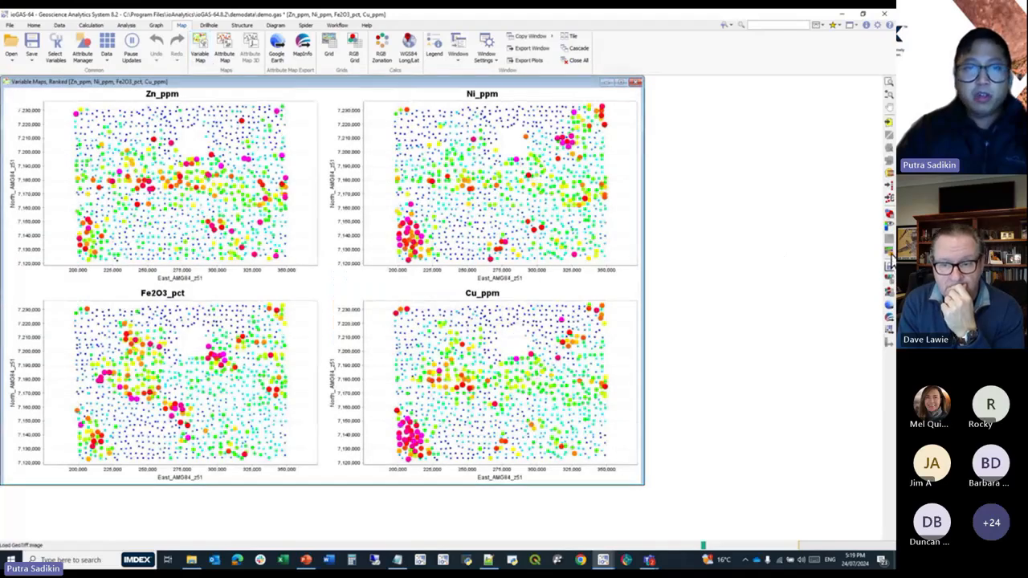
Load Raster Underlay from ArcGIS Pro.tif beneath all four variable maps and enlarge their window.
left_click(890, 263)
left_click(570, 169)
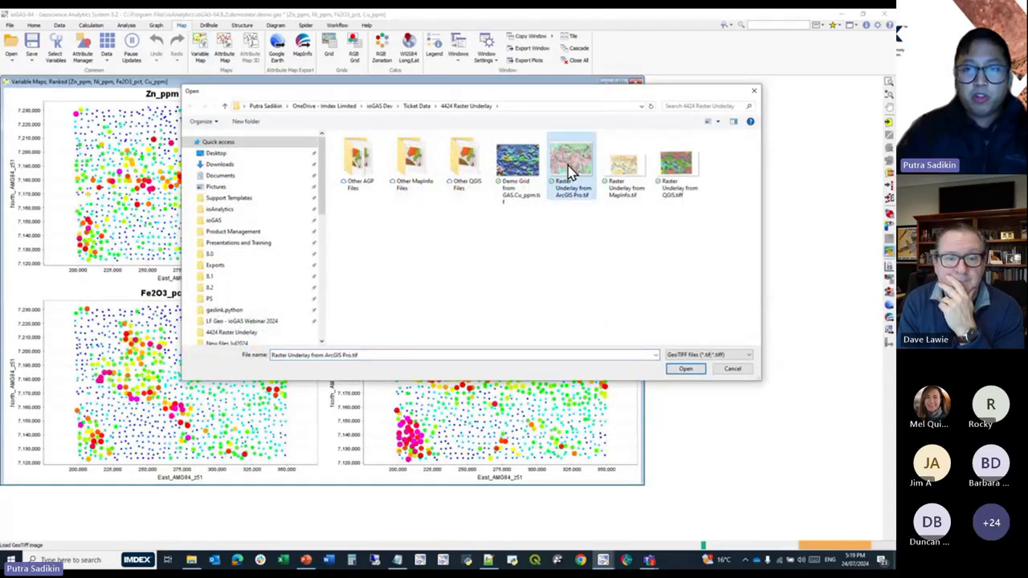
left_click(686, 369)
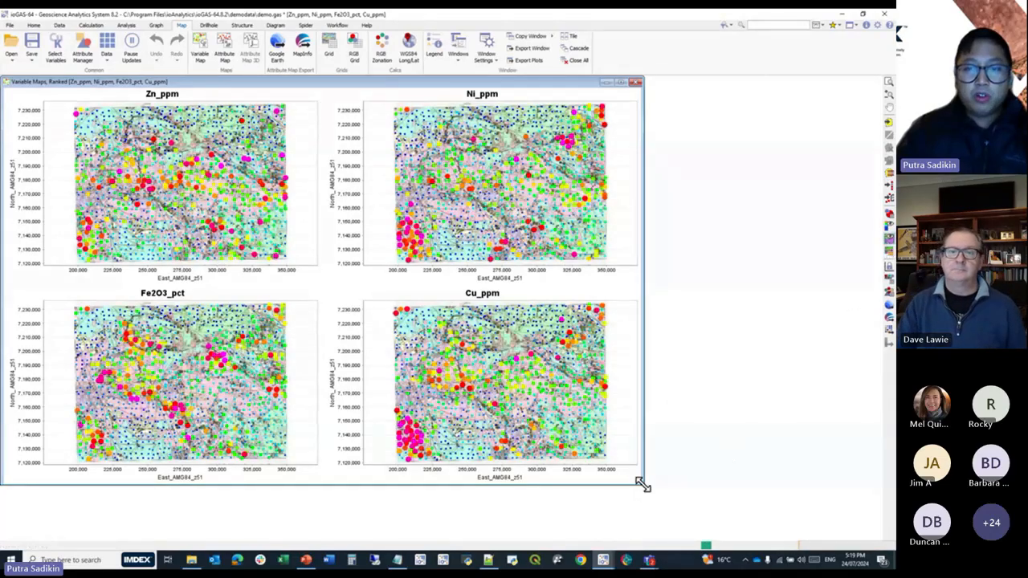
left_click_drag(643, 484, 750, 539)
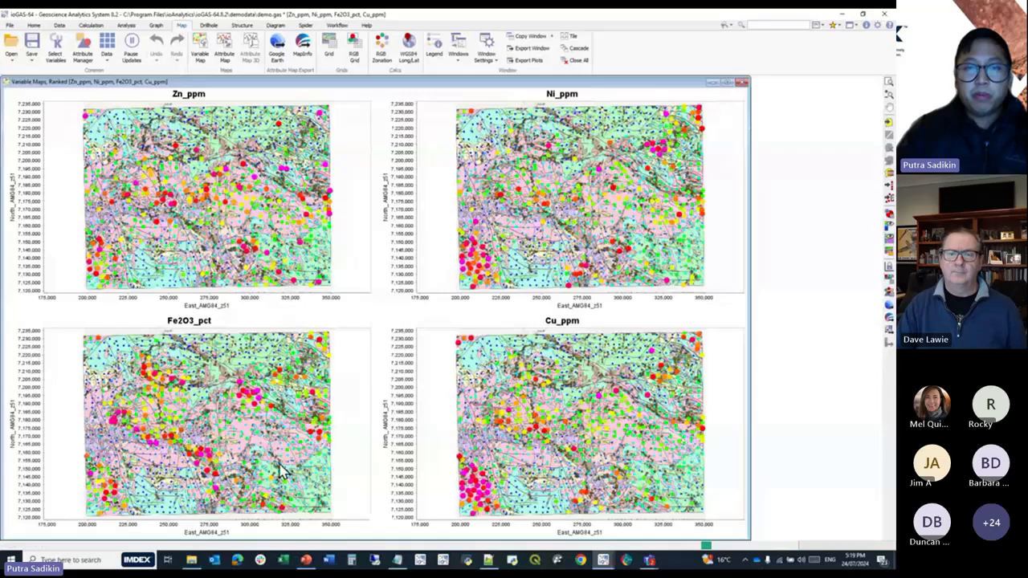
Create two attribute maps, one underlain with Raster Underlay from MapInfo.tif and the other with Raster Underlay from QGIS.tiff.
left_click(224, 52)
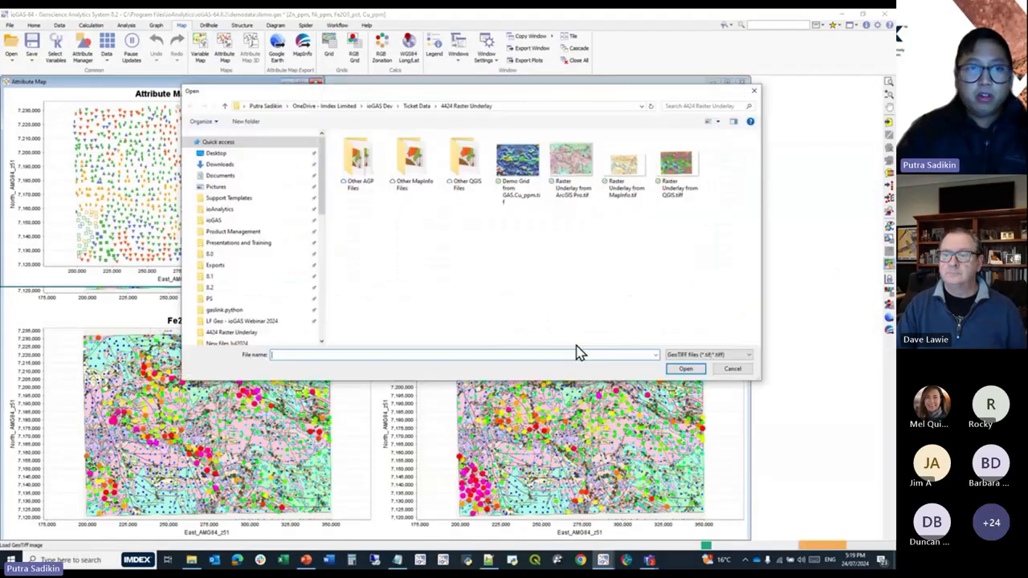
double_click(624, 170)
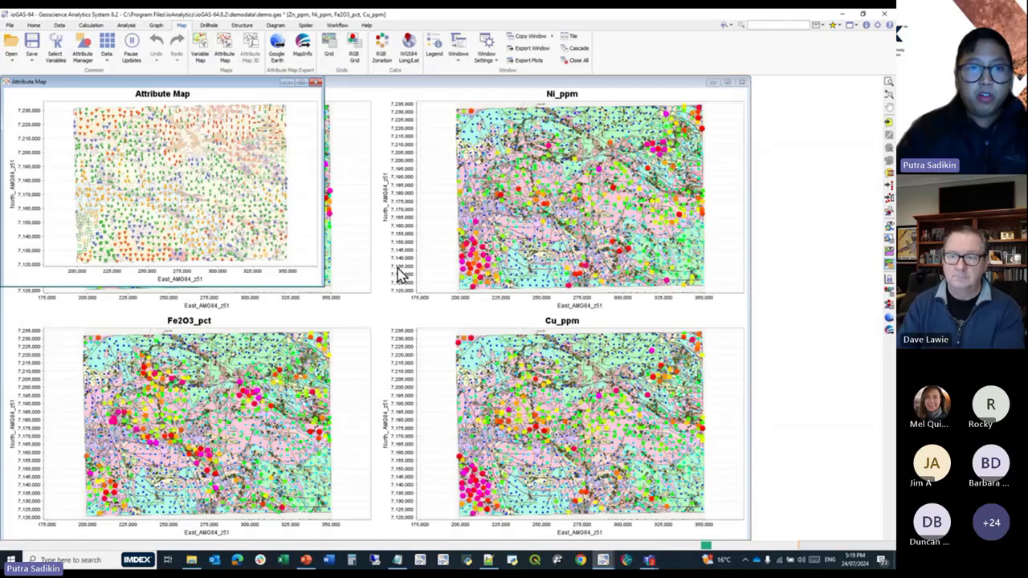
left_click(232, 50)
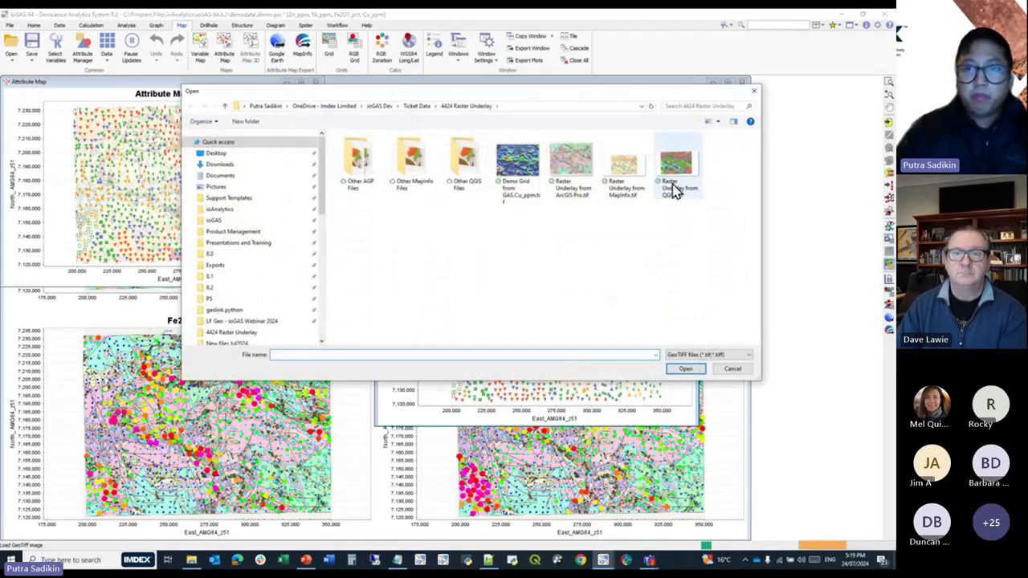
double_click(676, 186)
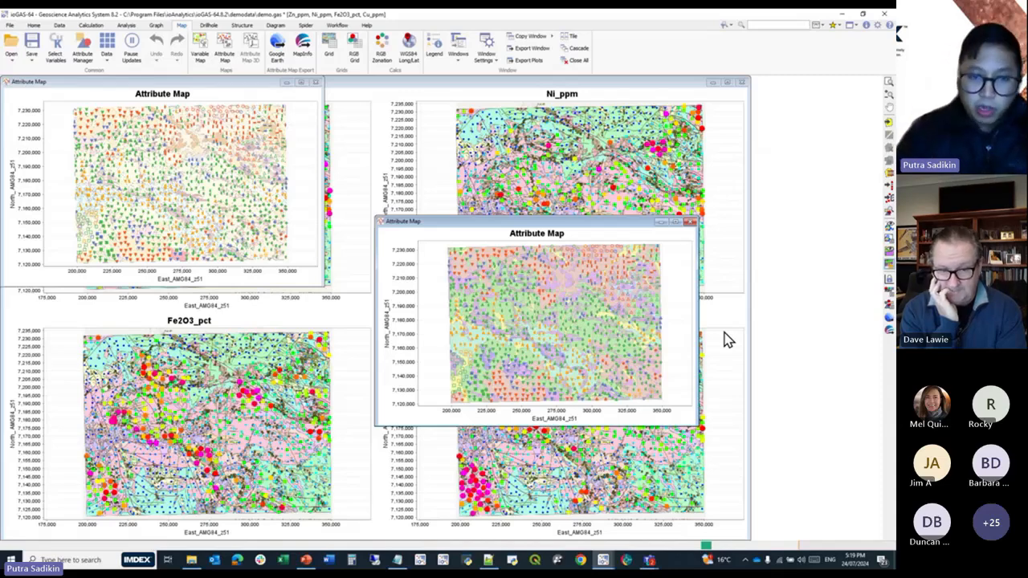
left_click_drag(634, 226, 453, 317)
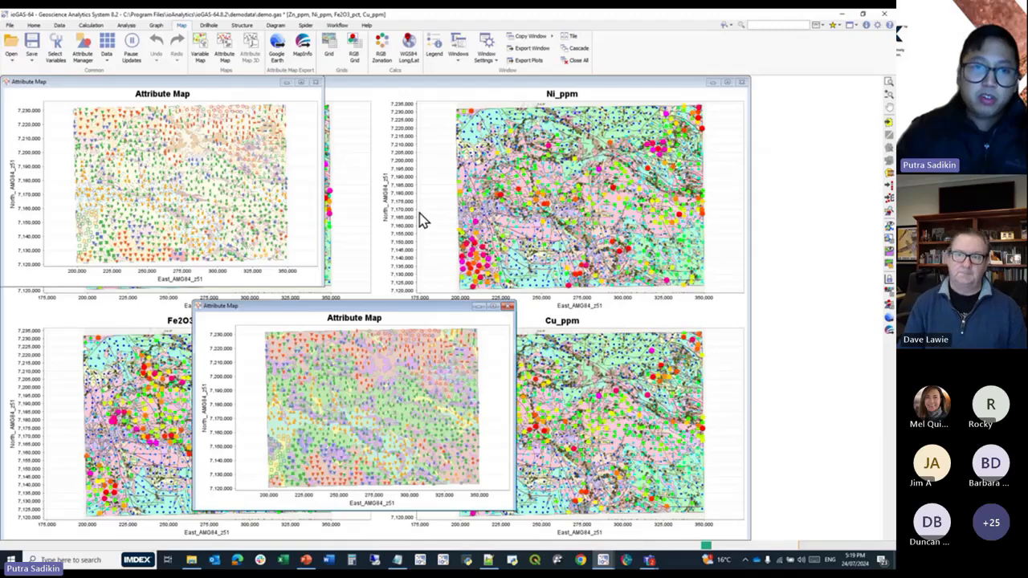
Bring the variable maps to the front and examine the south-western part of the survey area close up.
left_click(420, 232)
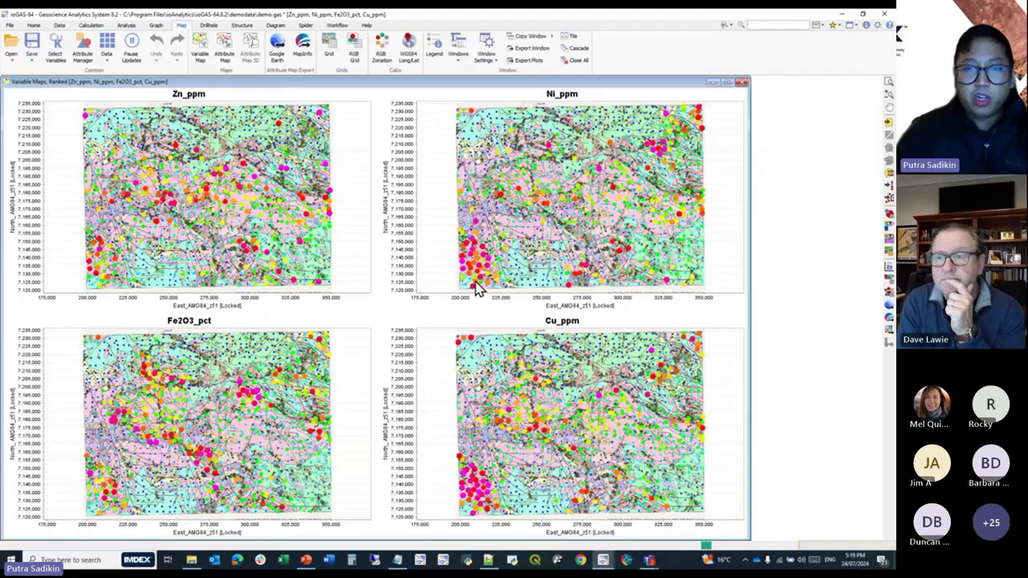
scroll(476, 285, "up", 6)
left_click_drag(509, 243, 574, 292)
scroll(584, 186, "down", 1)
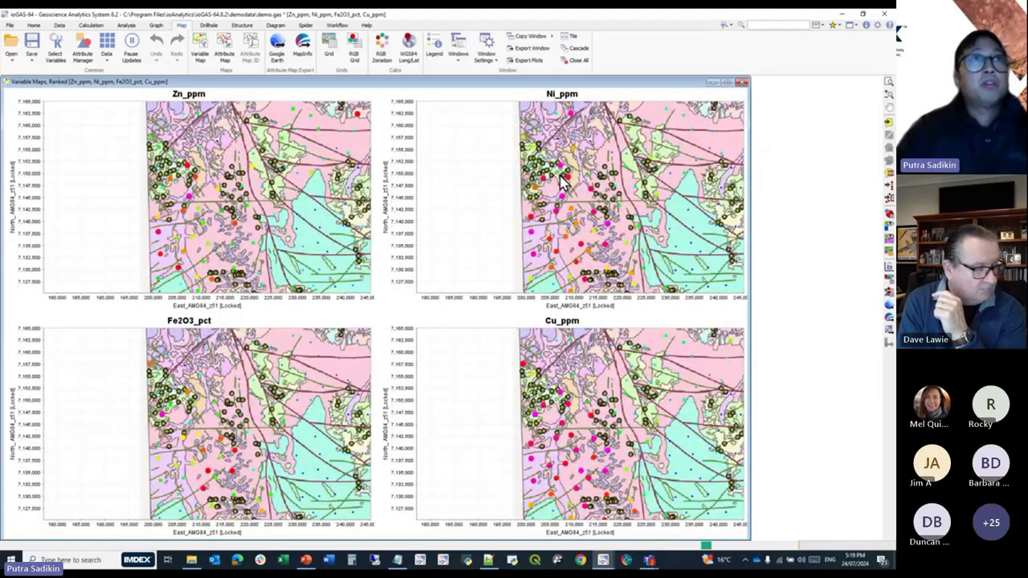
Close the variable maps window and both attribute maps.
left_click(741, 82)
left_click(315, 82)
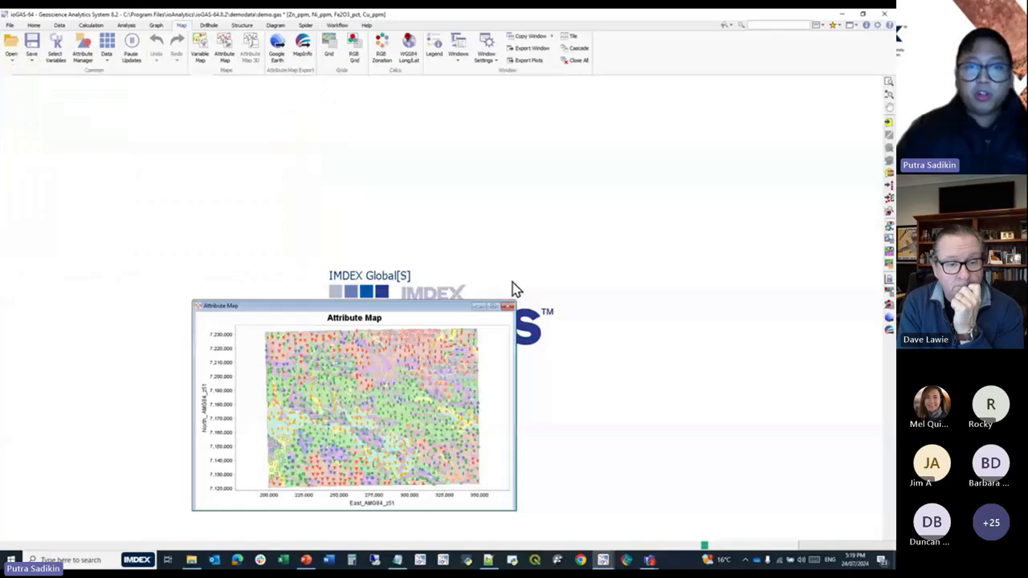
left_click(508, 306)
Start making a grid and set the Post Gridding Operation to Use Other Bin Range.
left_click(334, 50)
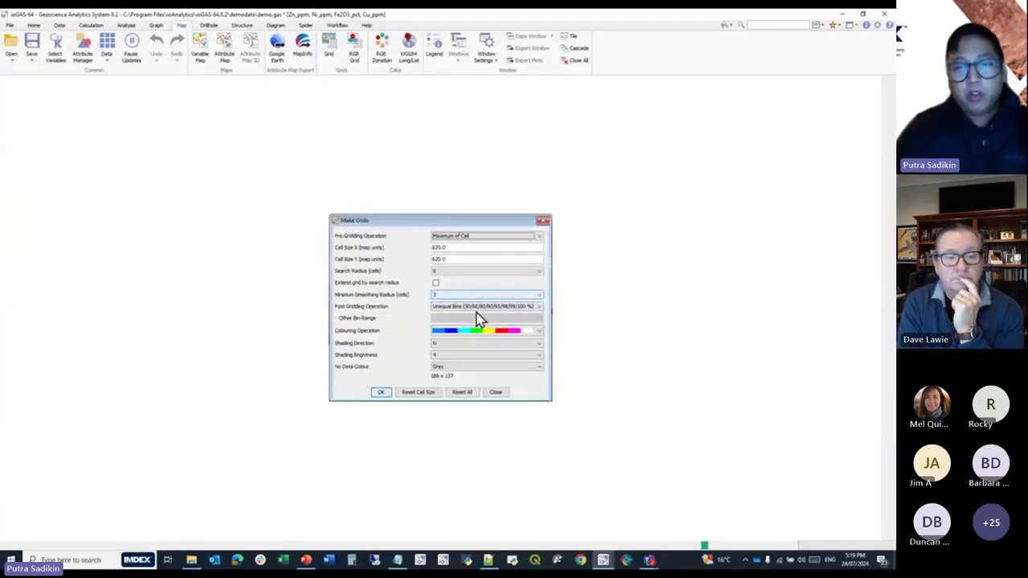
left_click(499, 307)
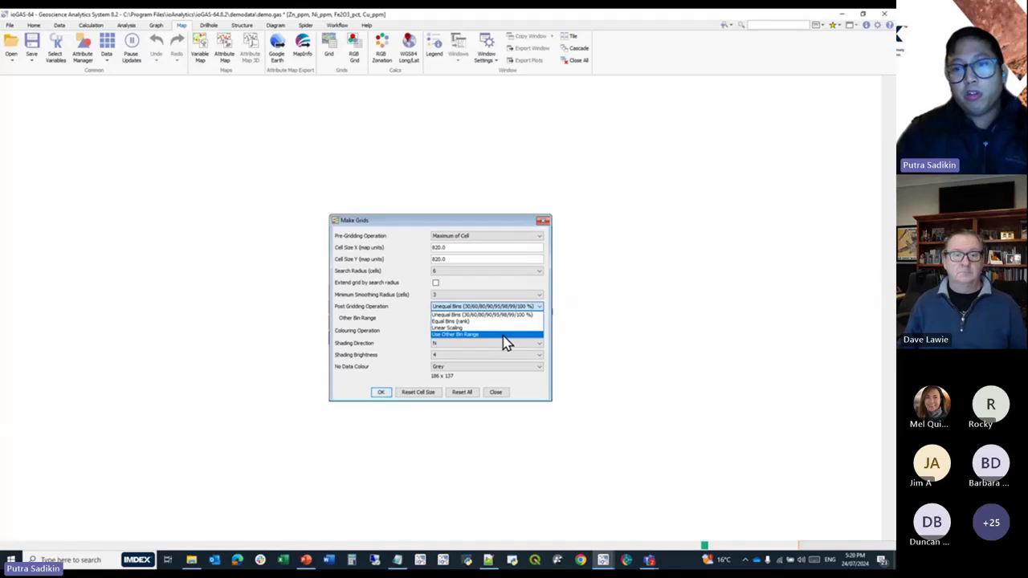
left_click(504, 335)
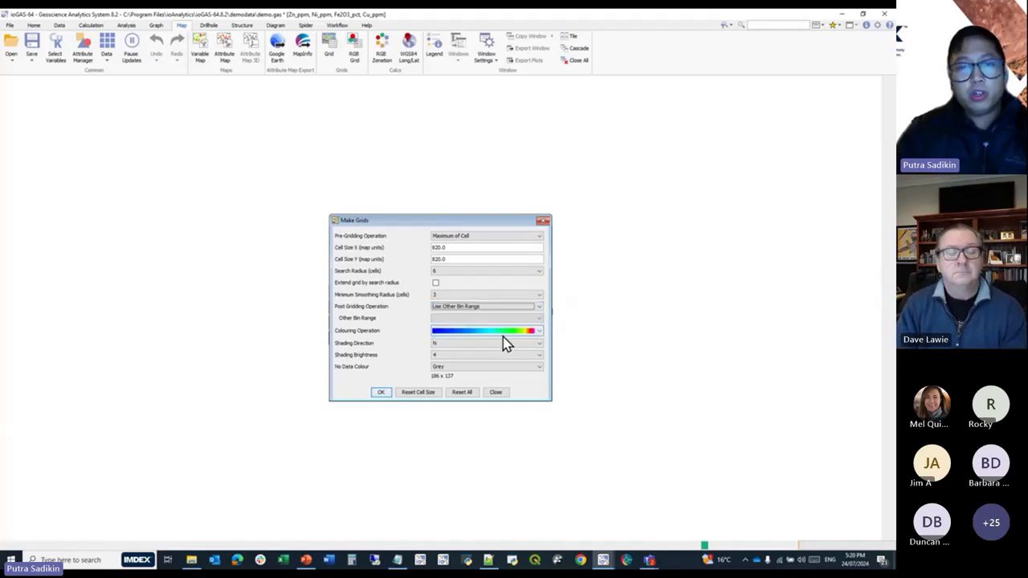
left_click(494, 319)
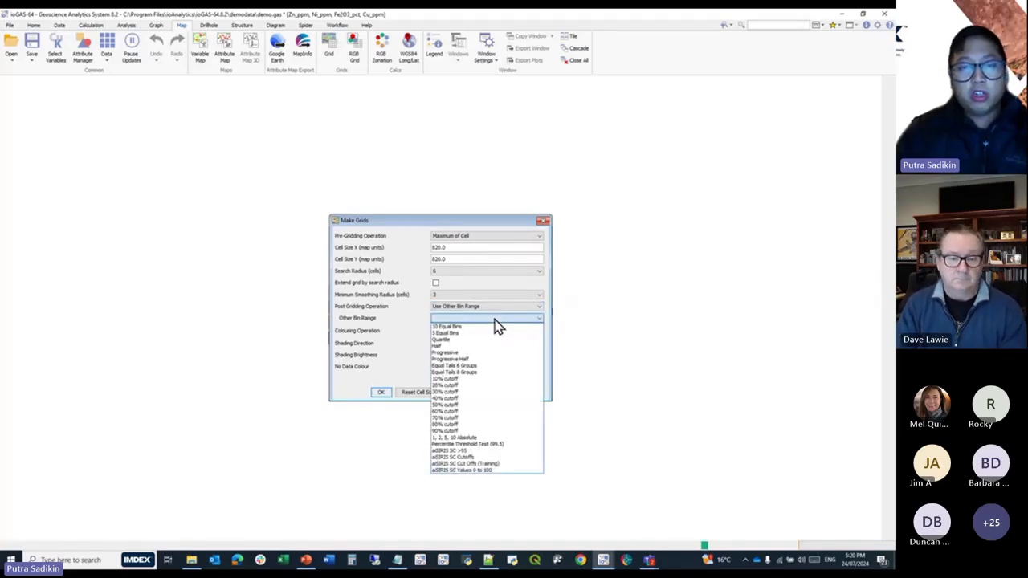
left_click(493, 327)
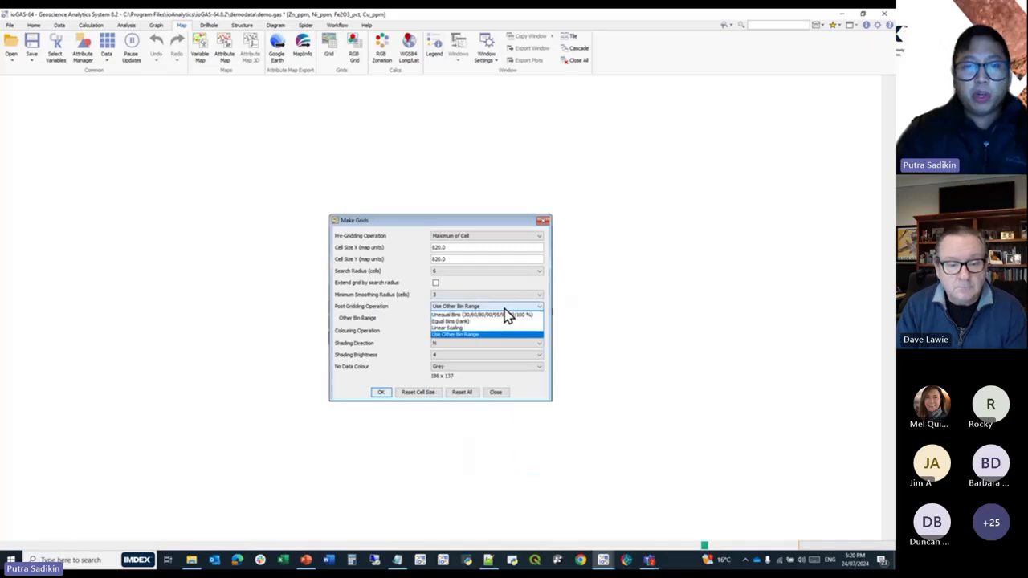
left_click(498, 307)
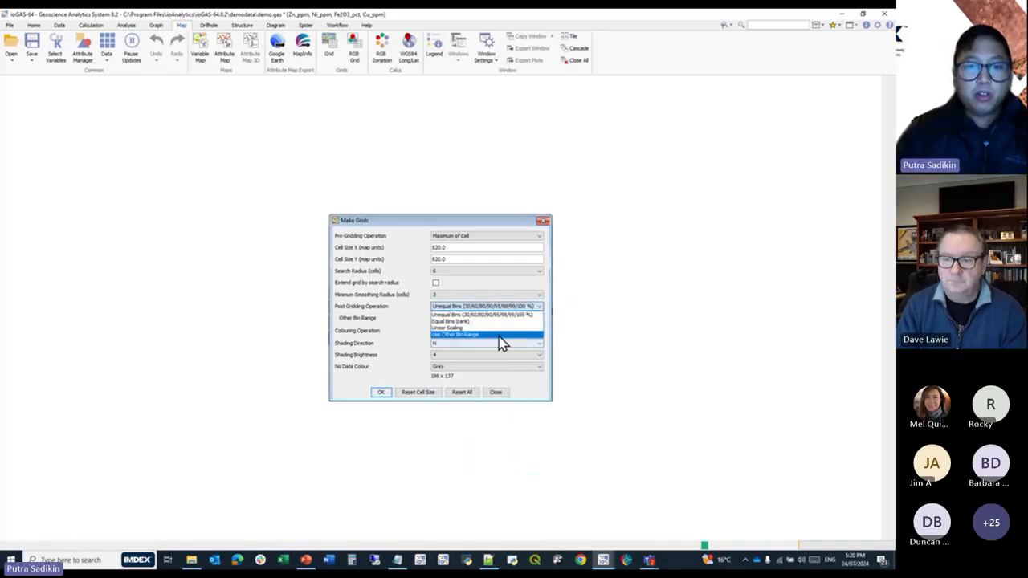
left_click(498, 336)
Set Other Bin Range to 60% cutoff, choose the magenta-to-red rainbow colouring and make the grids.
left_click(477, 319)
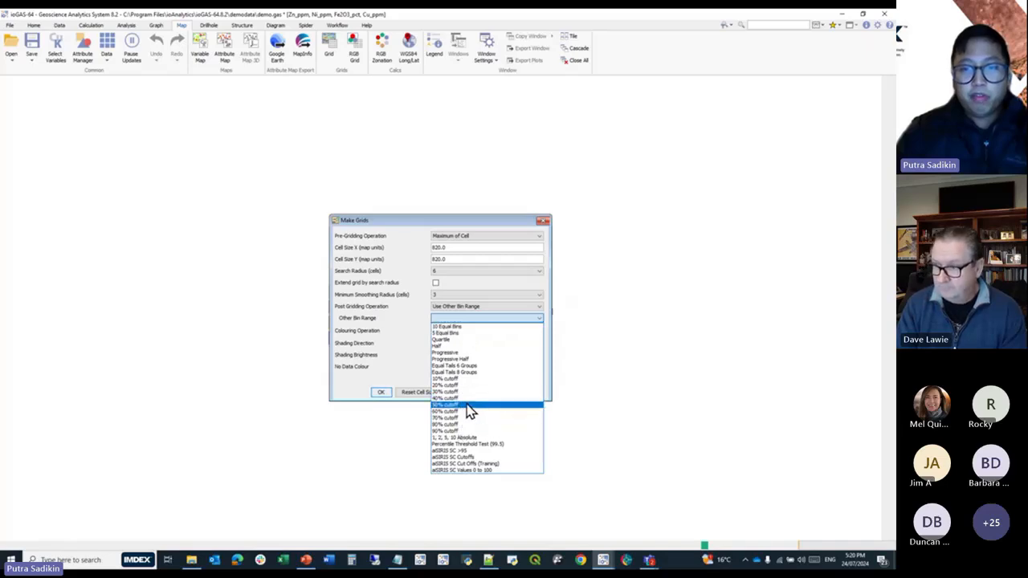
left_click(471, 408)
left_click(487, 319)
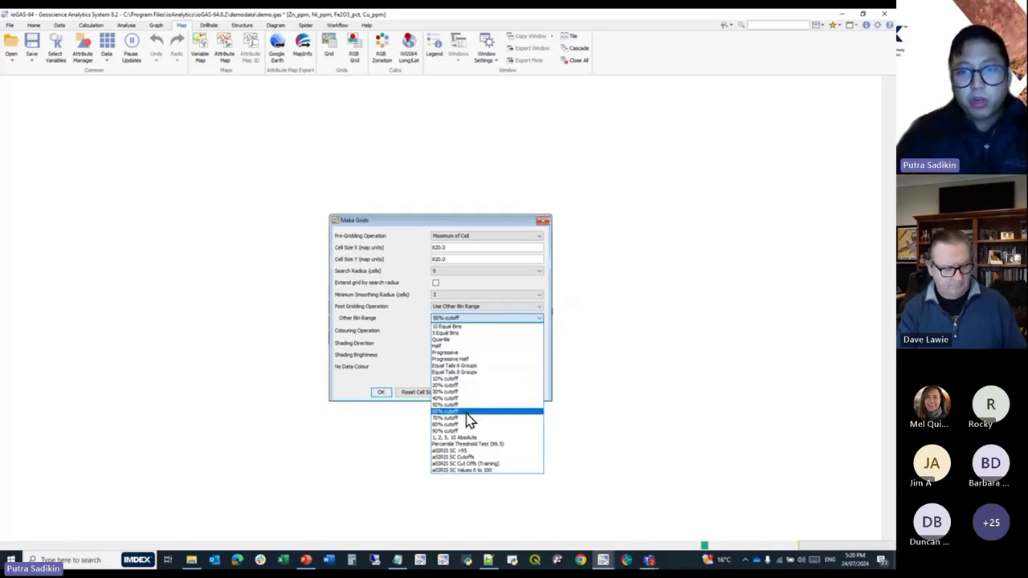
left_click(466, 412)
left_click(457, 331)
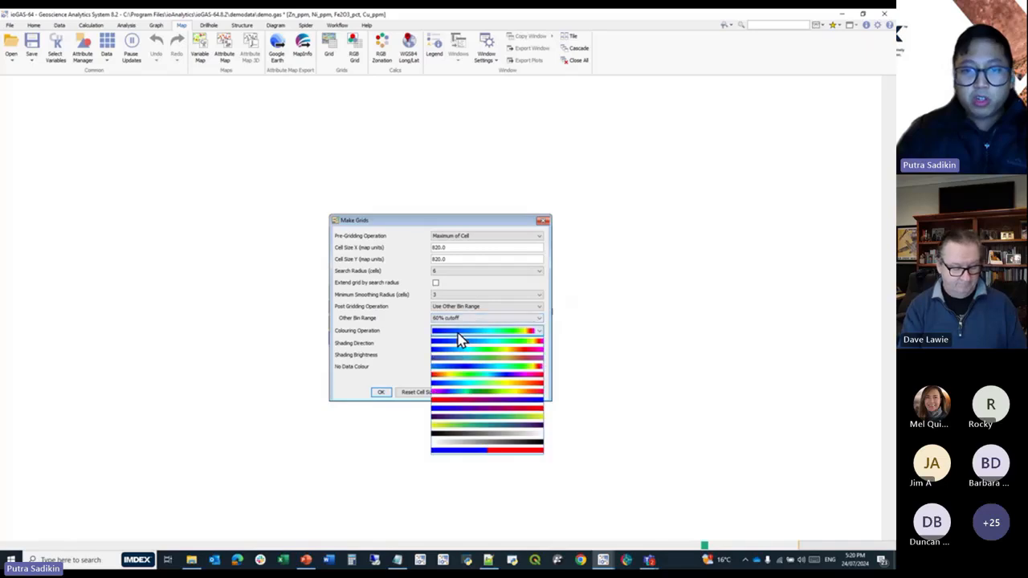
left_click(475, 393)
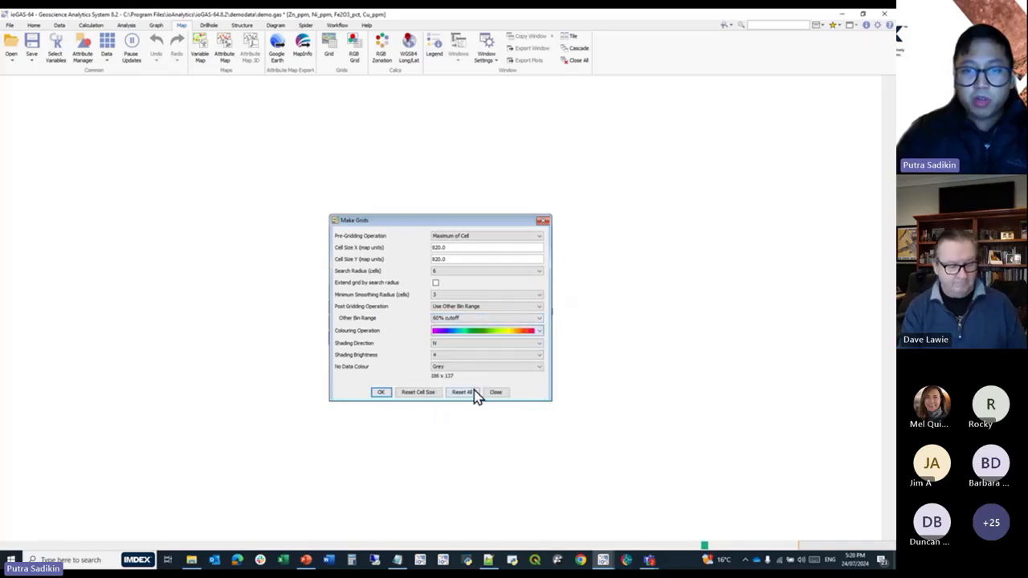
left_click(383, 393)
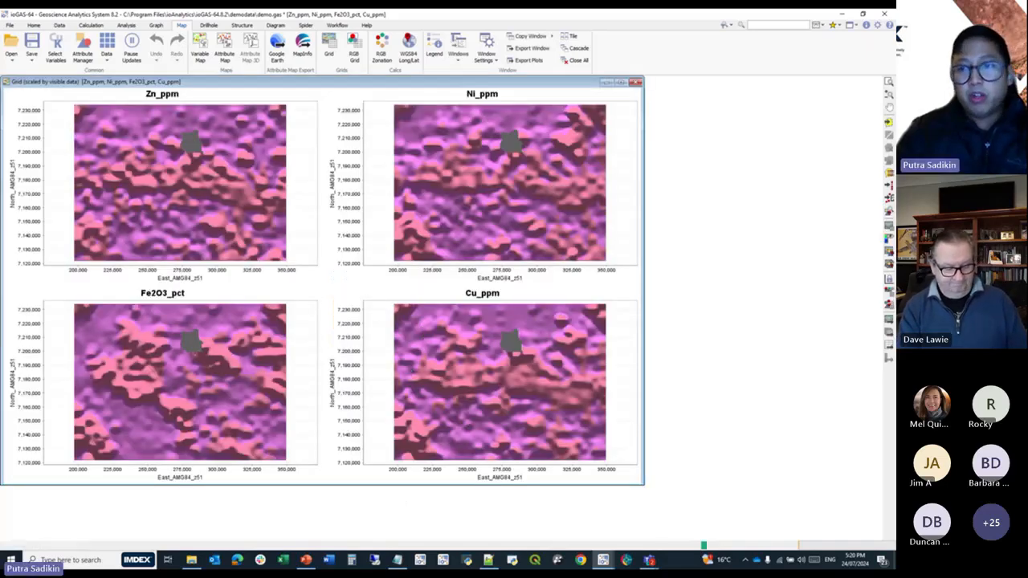
Show the colour bars beside the grids, recolour the grids with the yellow-to-purple ramp and move the Modify Grids dialog clear of the maps.
left_click(888, 252)
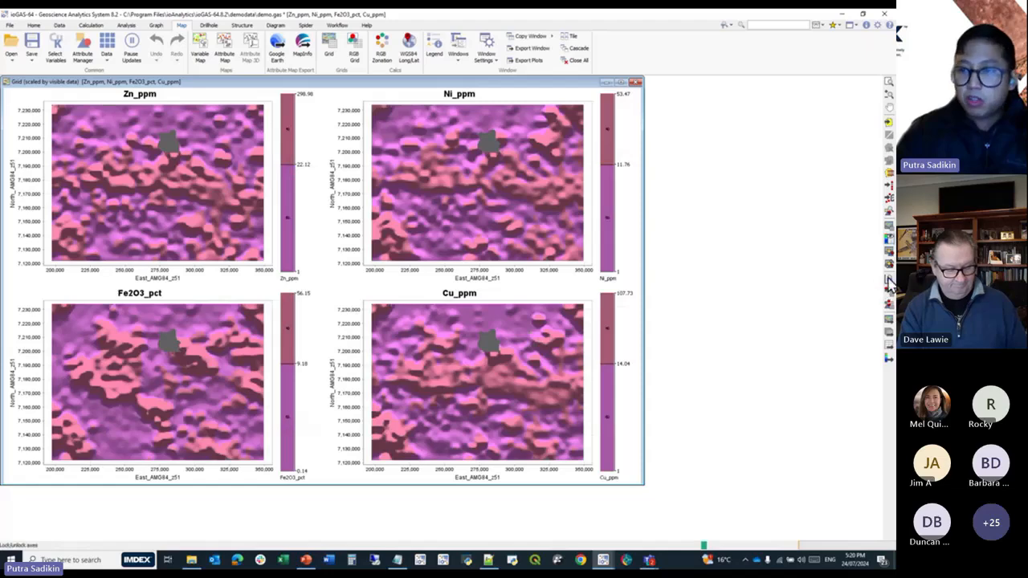
left_click(889, 228)
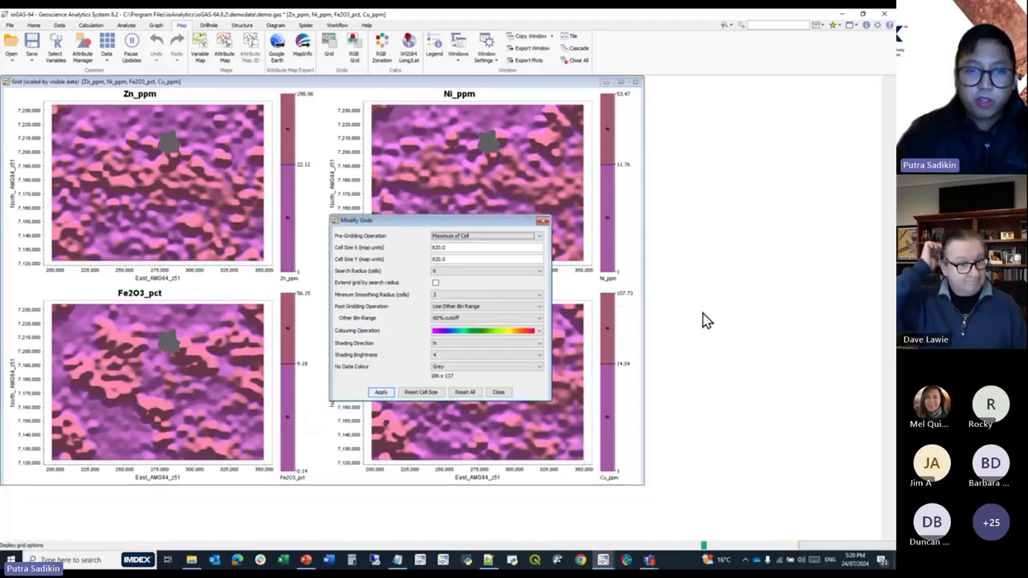
left_click(534, 332)
left_click(467, 431)
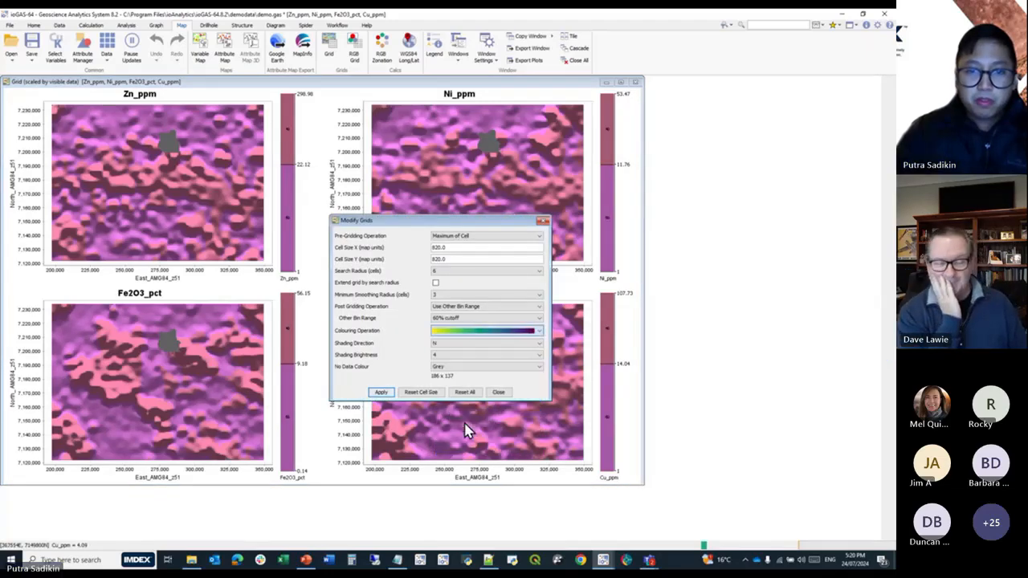
left_click(381, 392)
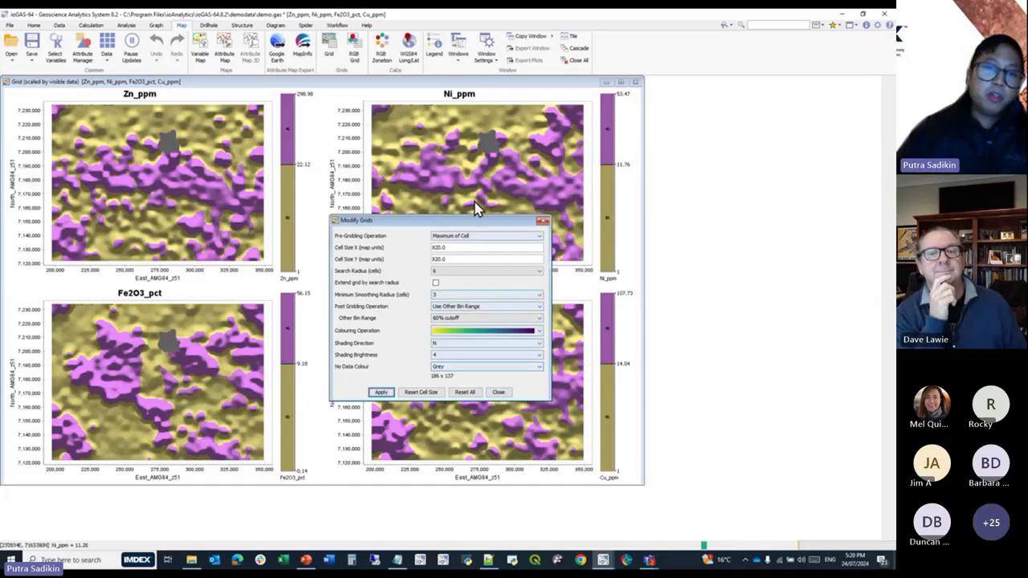
left_click_drag(464, 222, 754, 213)
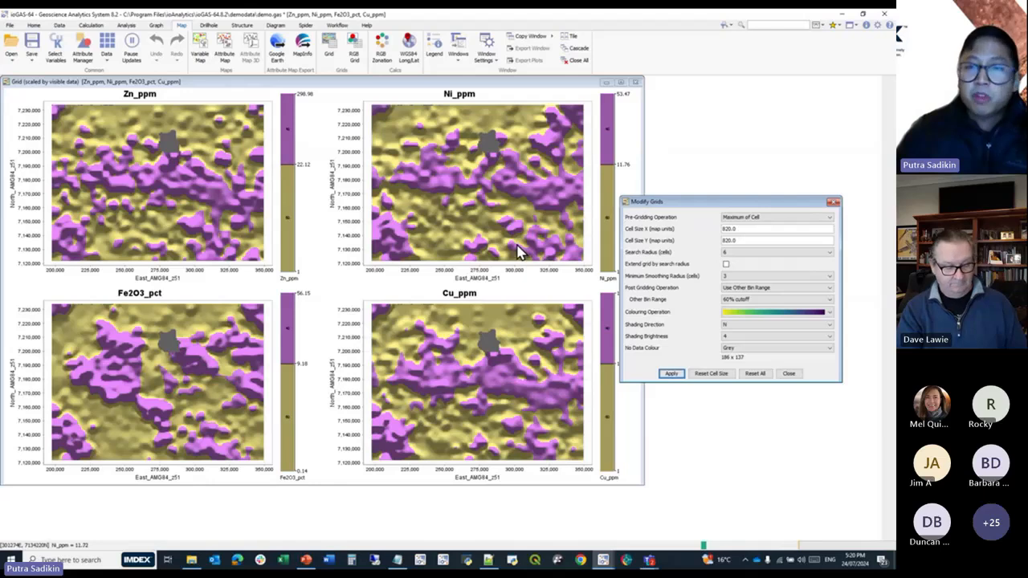
left_click_drag(649, 203, 680, 198)
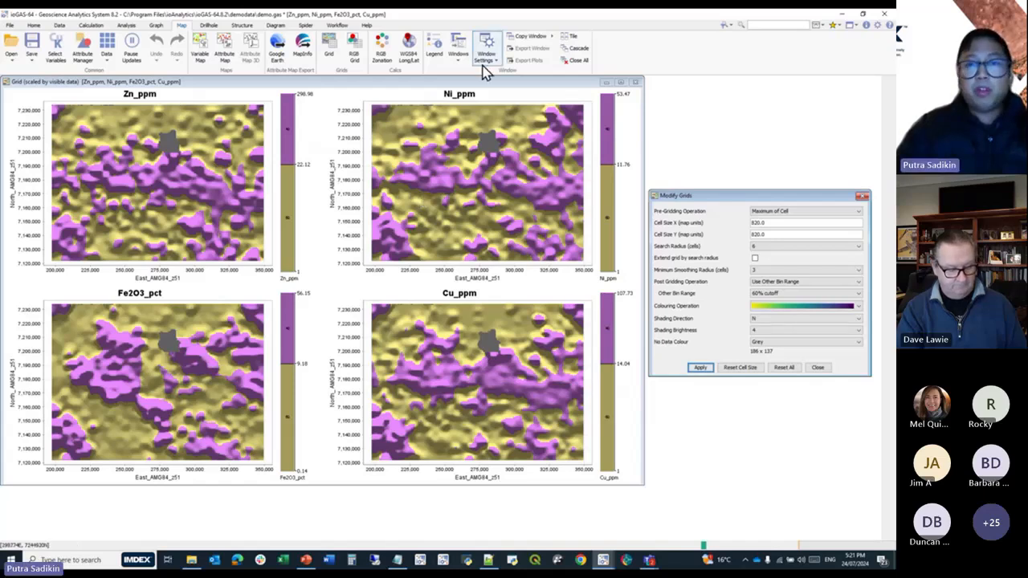
Export the individual grid plots as Portable Network Graphic files named Grid_[Variable Name].png into the Export test folder.
left_click(493, 92)
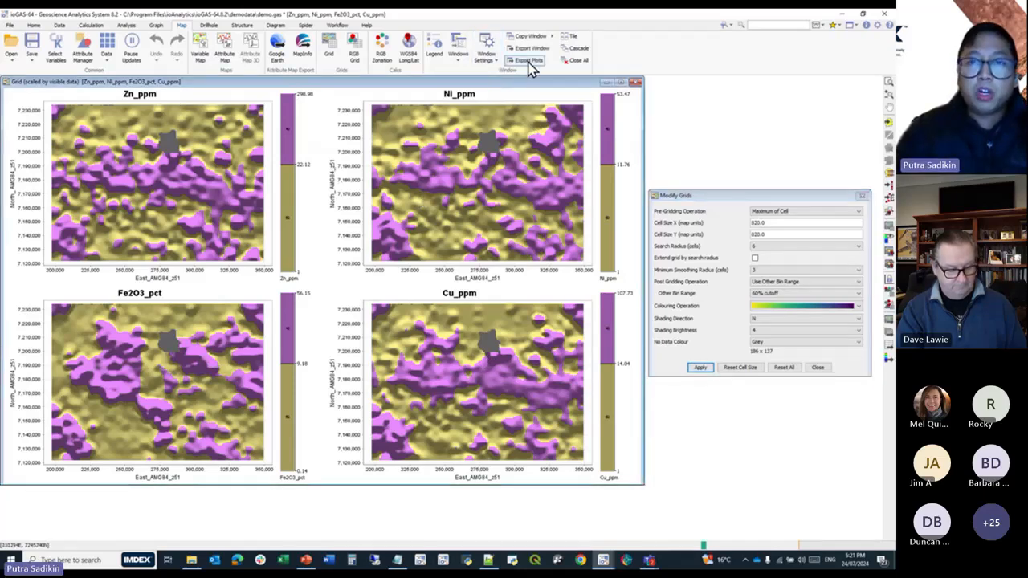
left_click(530, 65)
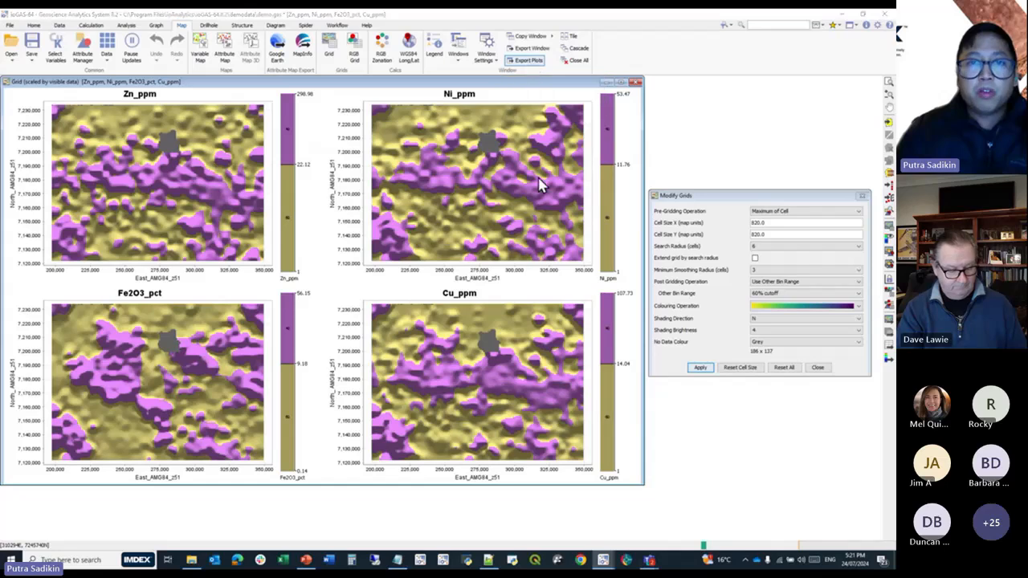
left_click(383, 149)
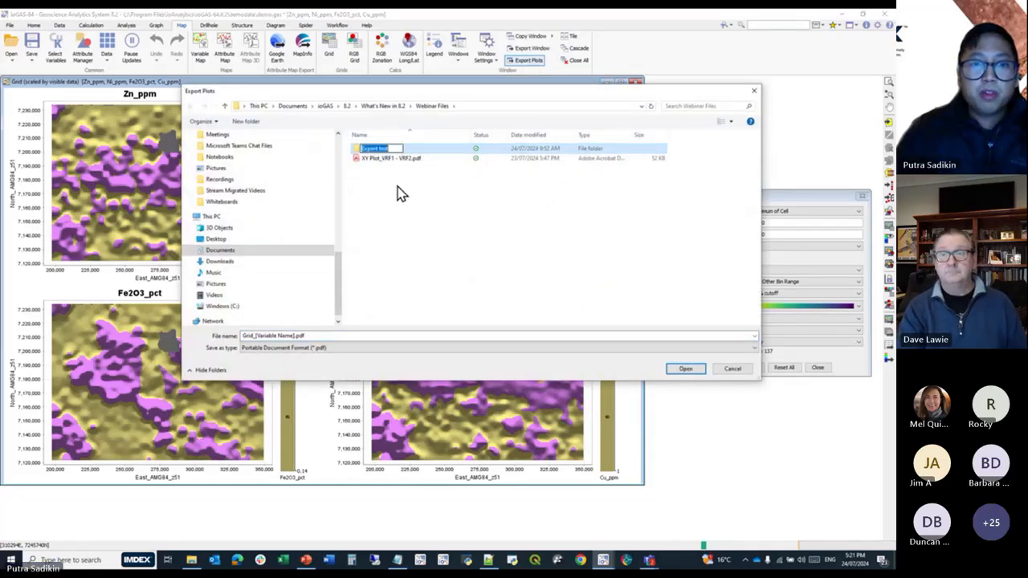
double_click(420, 159)
left_click(325, 353)
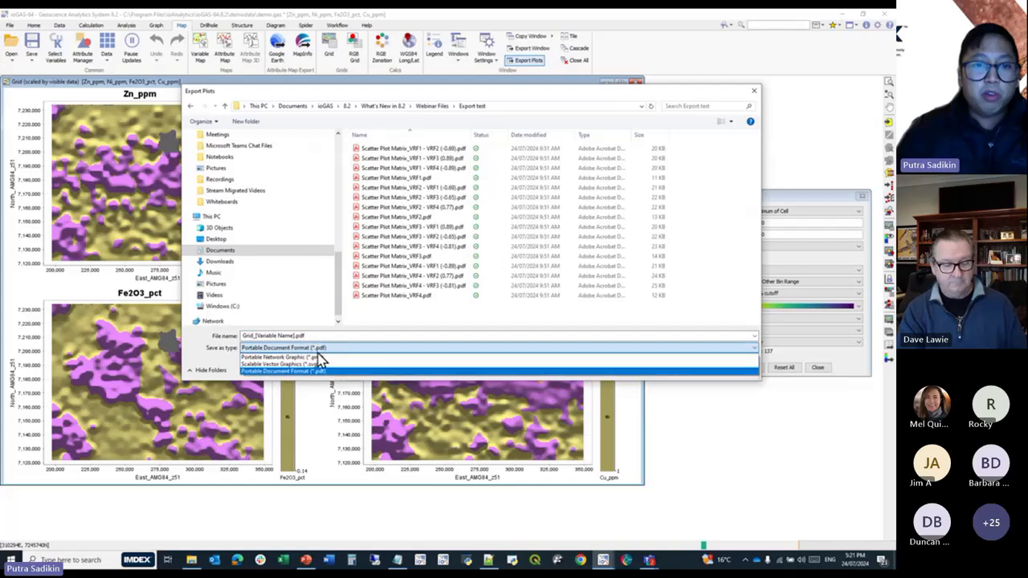
left_click(316, 360)
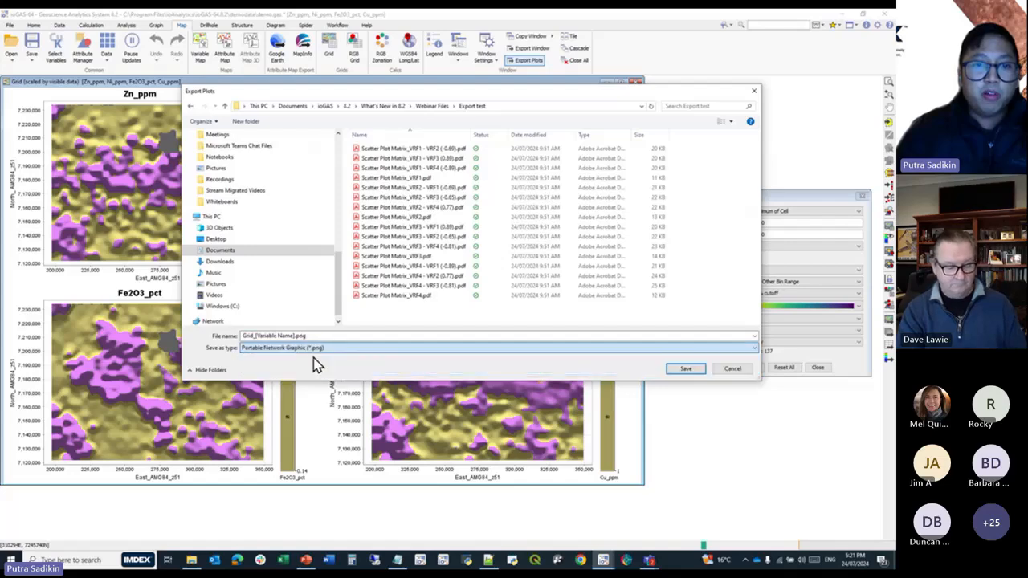
left_click(683, 369)
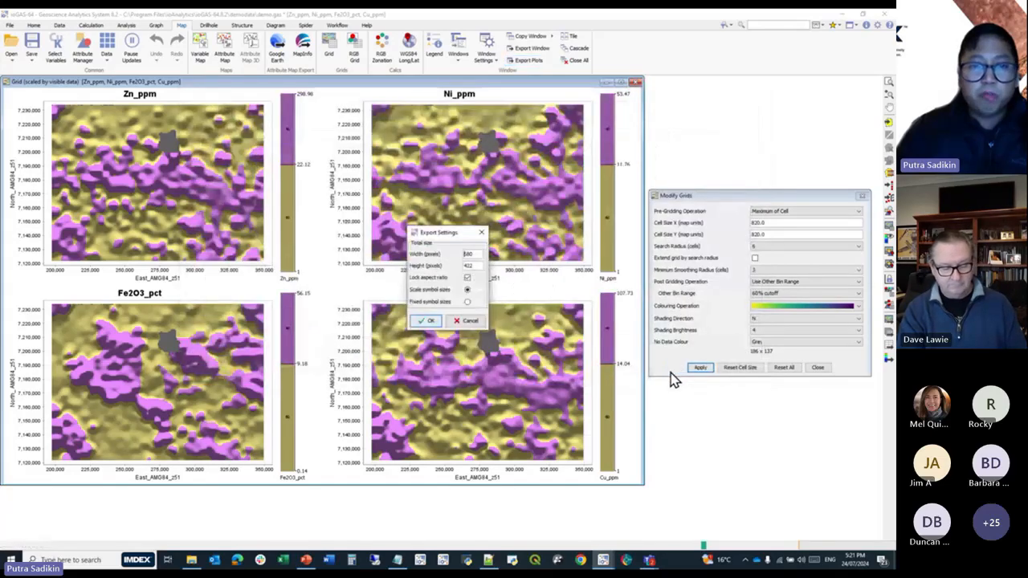
left_click(427, 321)
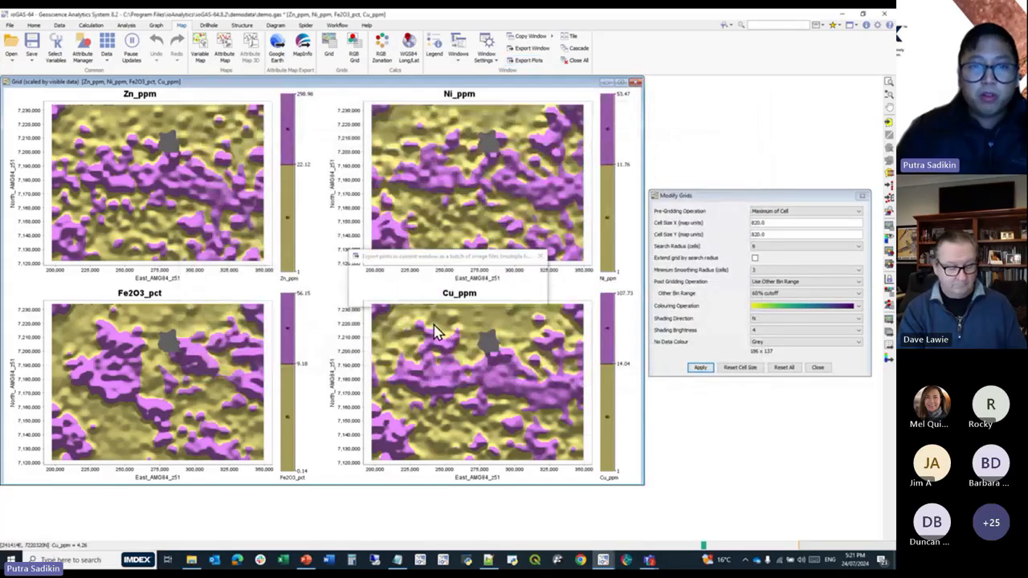
Switch to File Explorer and check the exported images Grid_Cu_ppm.png, Grid_Fe2O3_pct.png and Grid_Ni_ppm.png in the Export test folder.
left_click(192, 560)
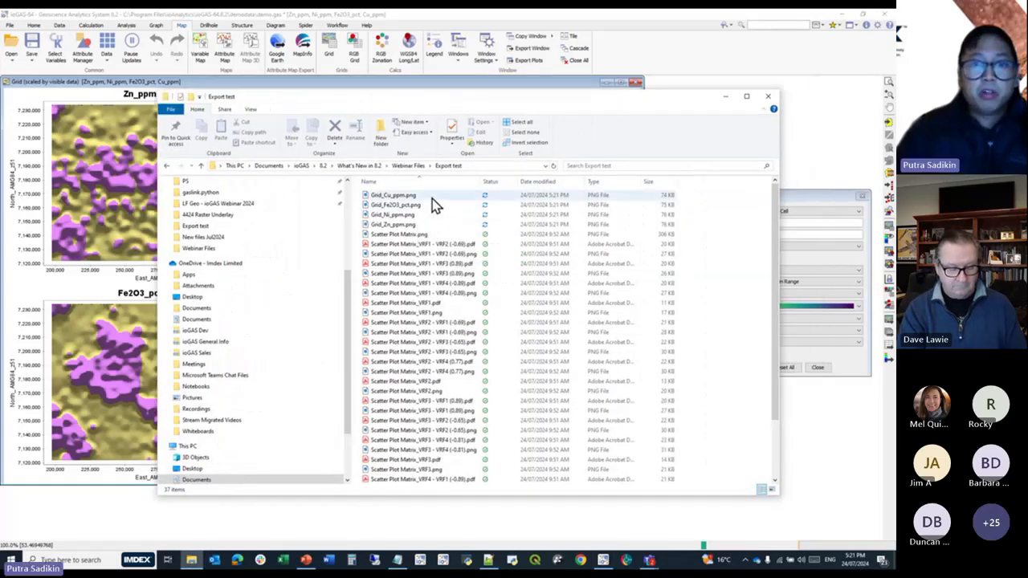
left_click(432, 199)
double_click(434, 202)
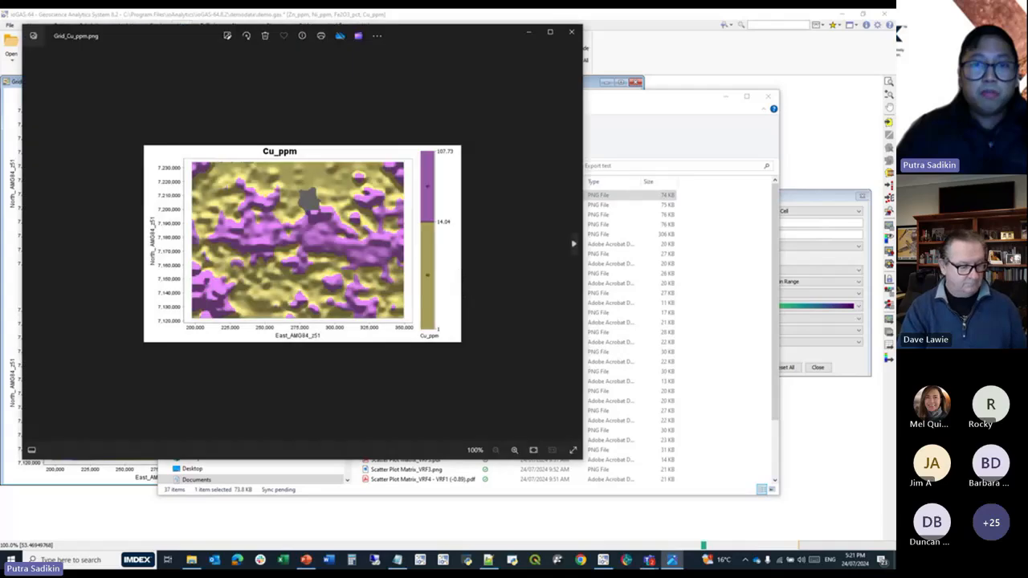
left_click(572, 32)
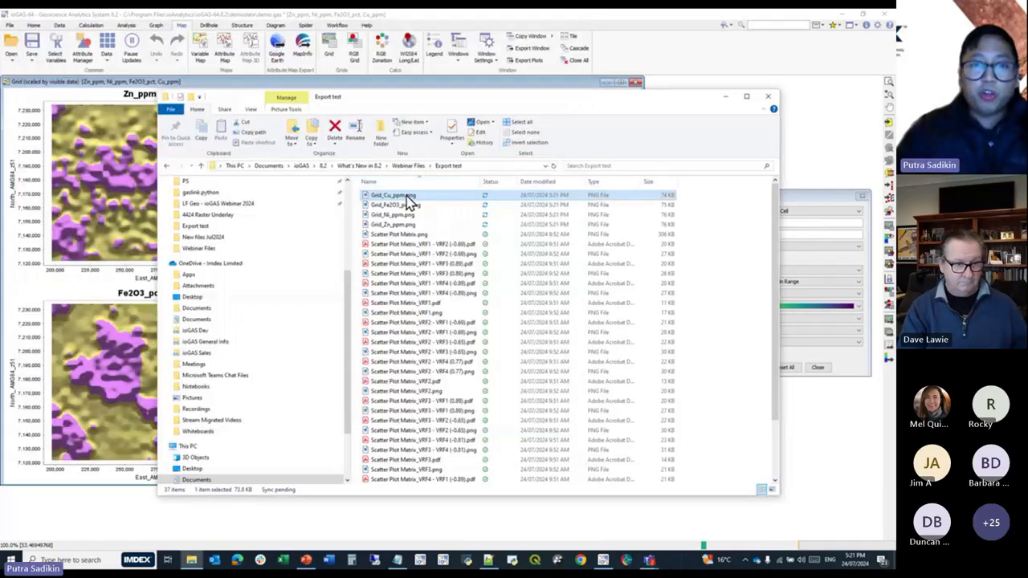
double_click(406, 206)
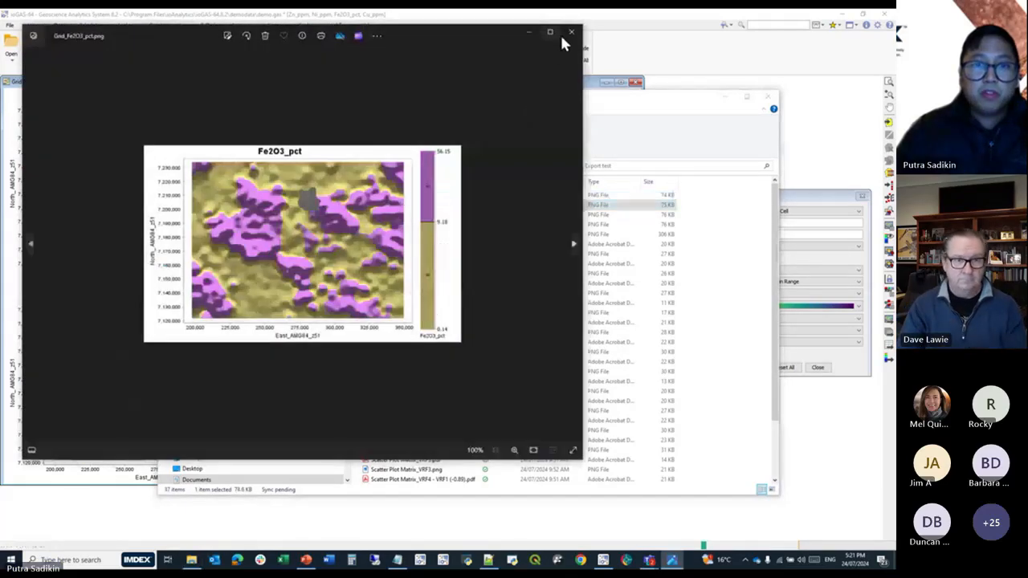
left_click(571, 32)
left_click(398, 215)
left_click(397, 215)
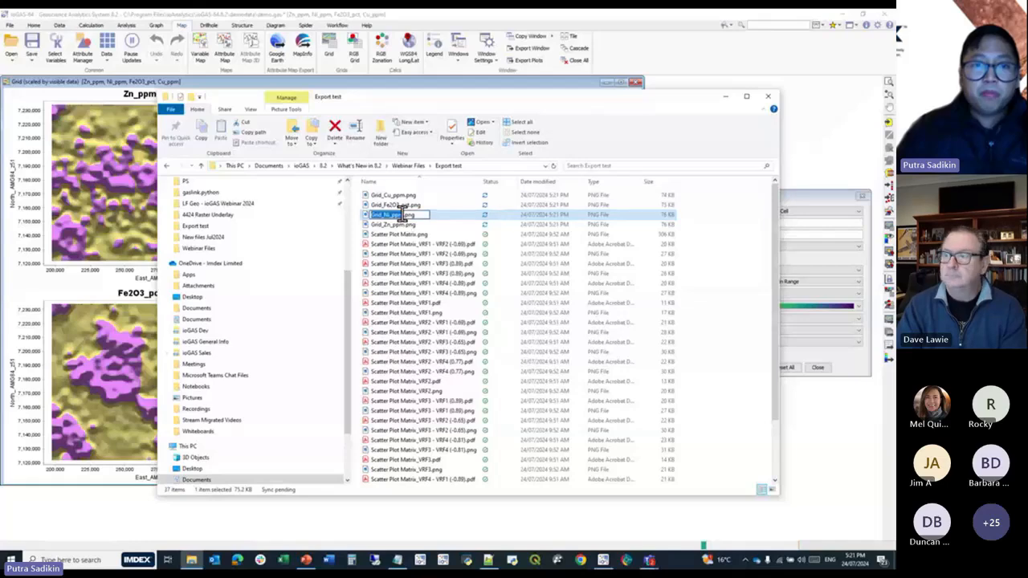
double_click(431, 217)
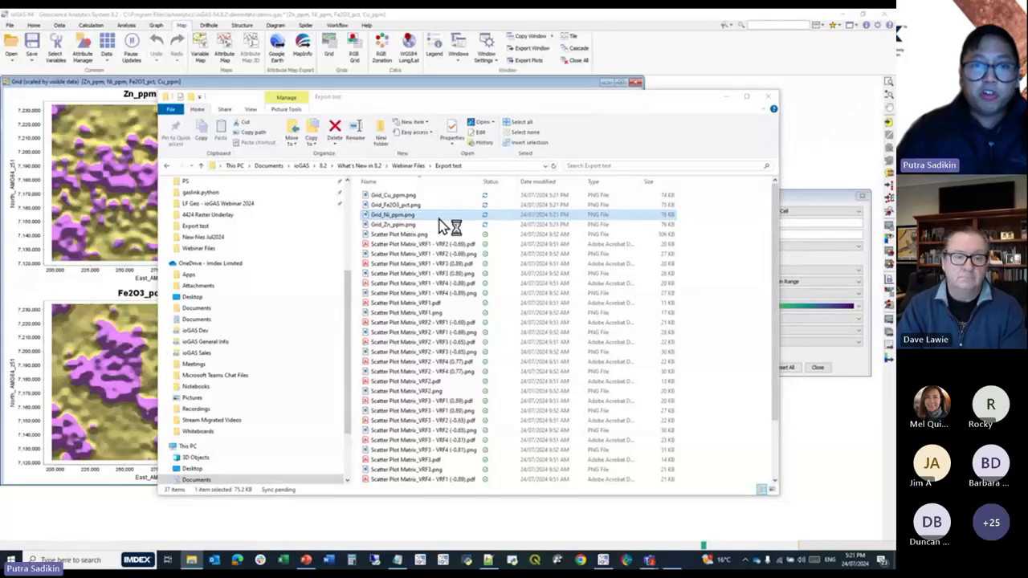
left_click(571, 32)
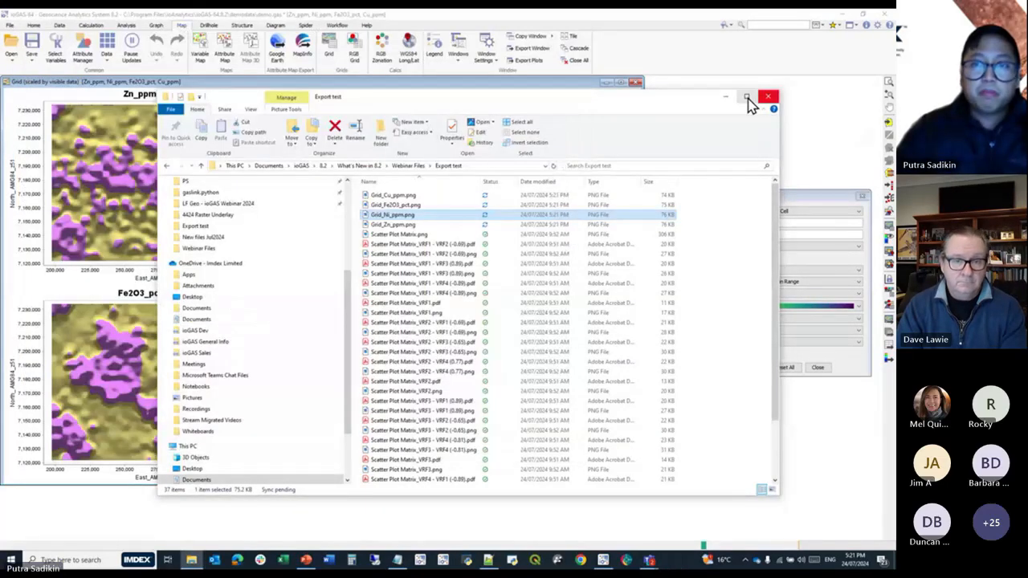
left_click(725, 97)
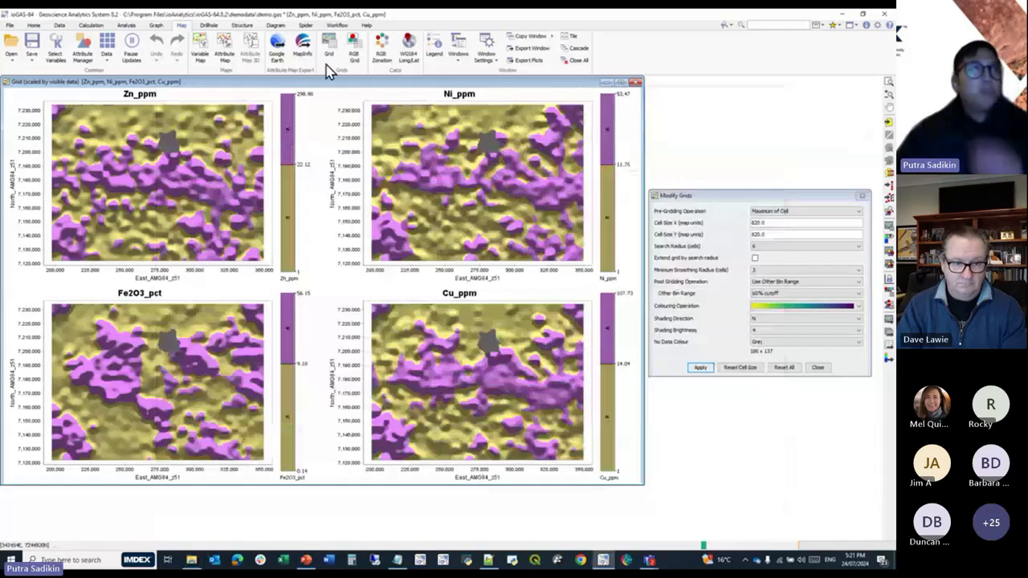
Open the drillhole demo data without saving demo.gas, restore its previous session and activate the Stacked Strip Log window.
left_click(9, 25)
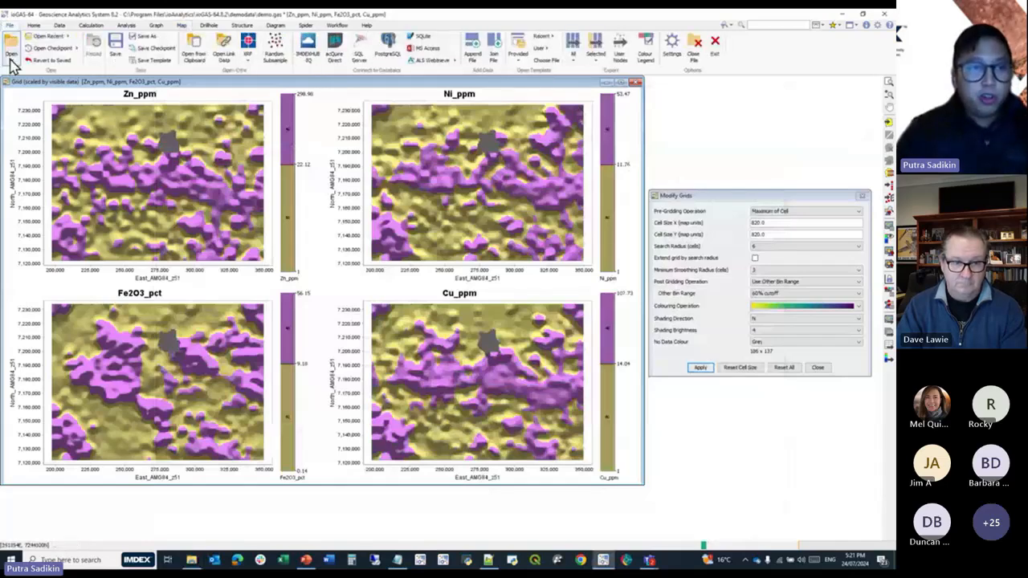
left_click(11, 55)
mouse_move(30, 111)
left_click(118, 124)
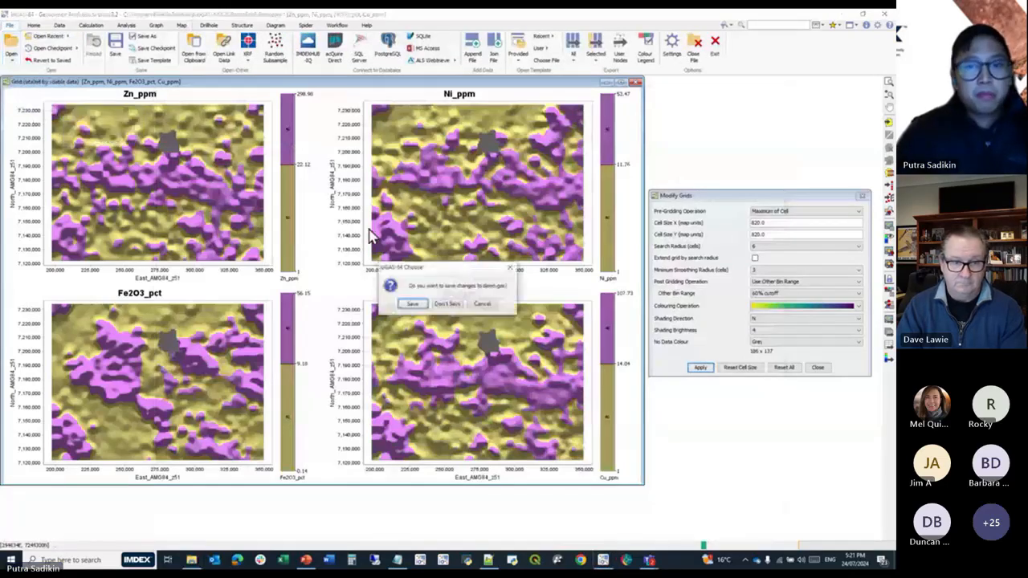
left_click(436, 300)
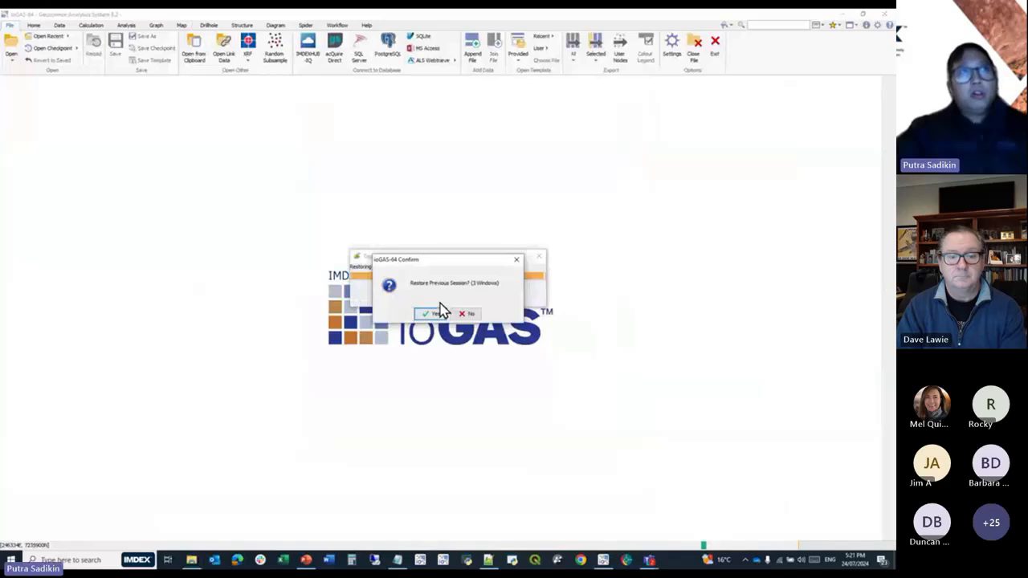
left_click(438, 312)
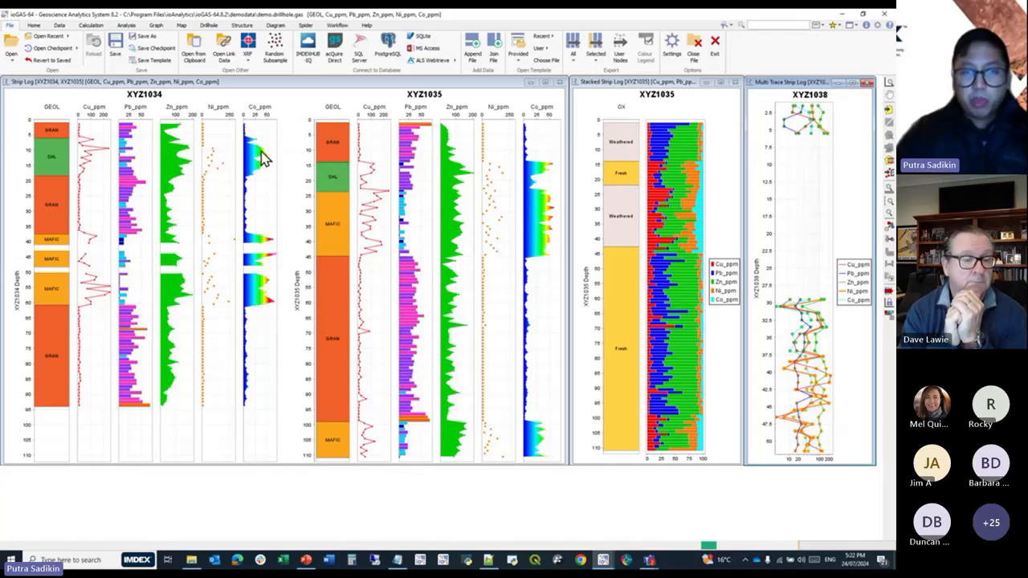
mouse_move(258, 171)
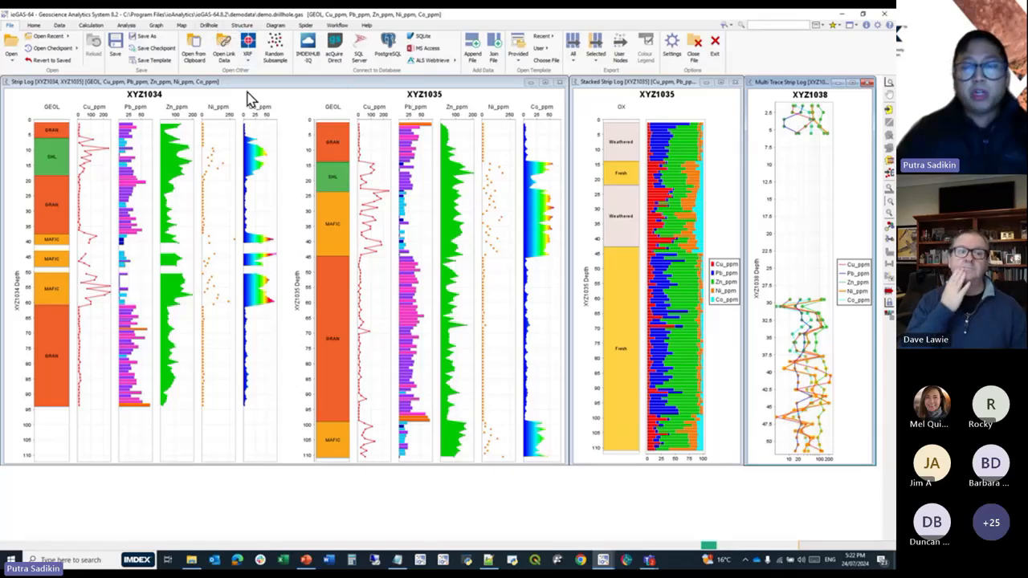
left_click(603, 90)
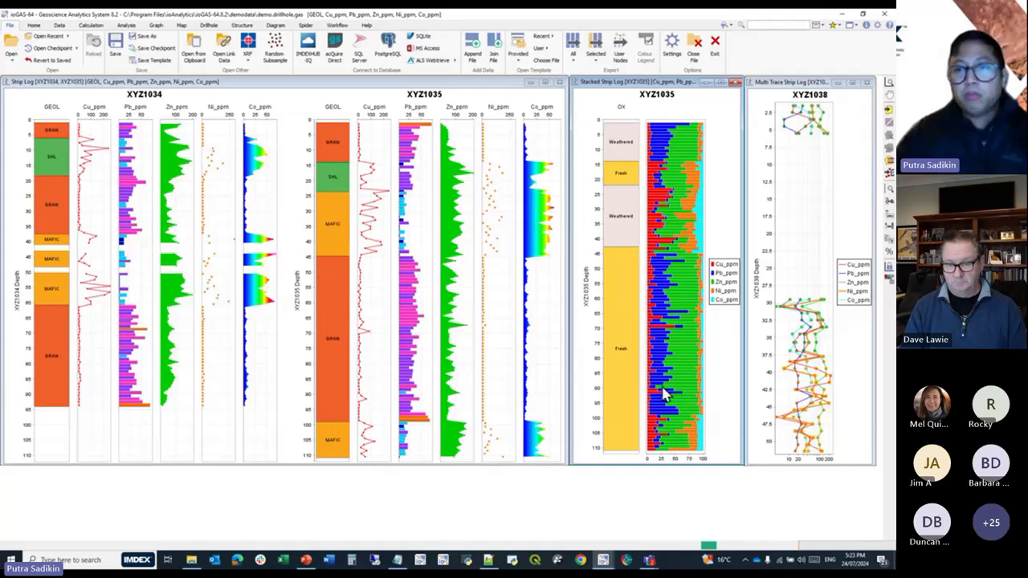
Start a second ioGAS-64 window alongside the open drillhole demo session.
left_click(11, 59)
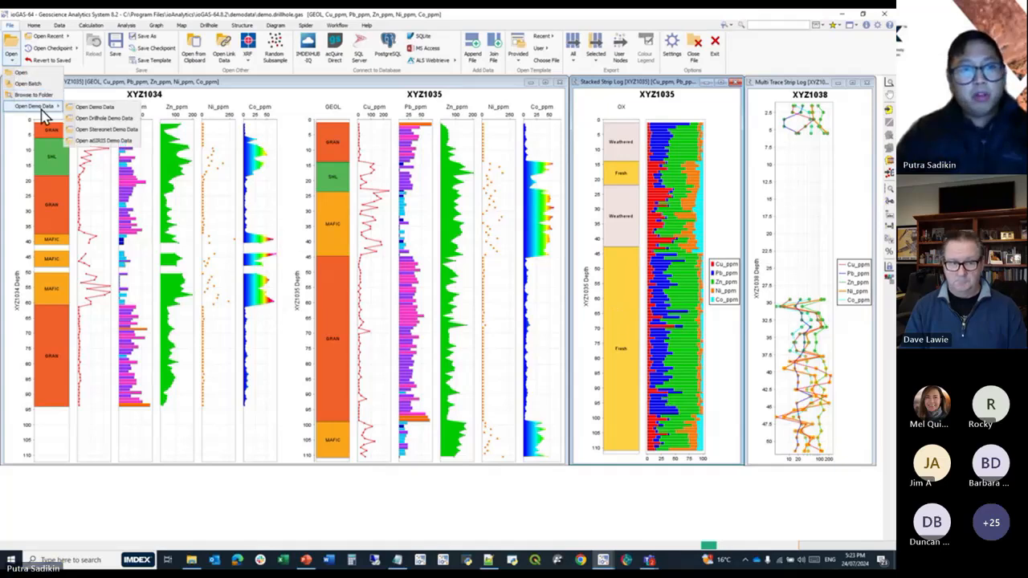
right_click(604, 562)
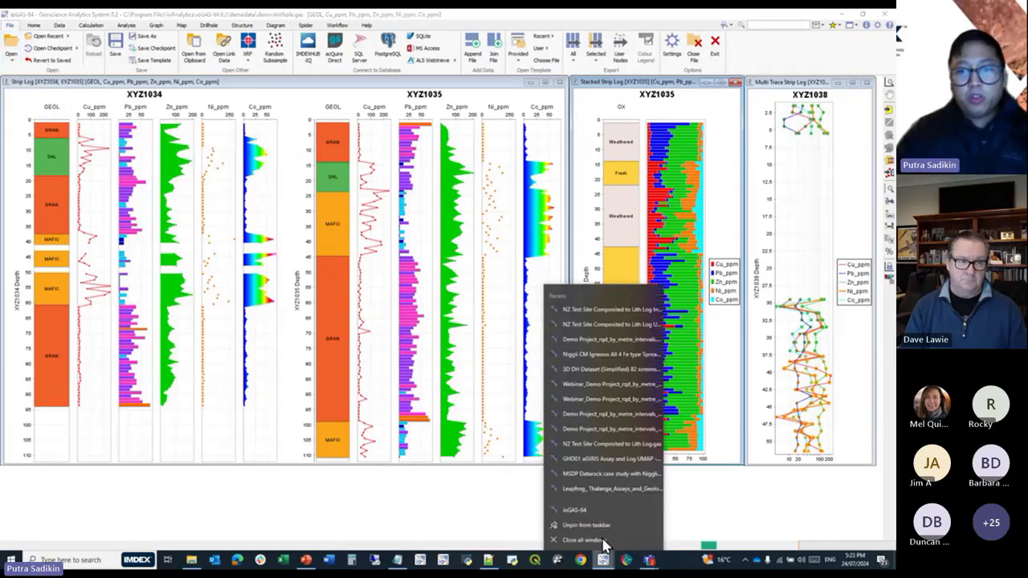
left_click(614, 518)
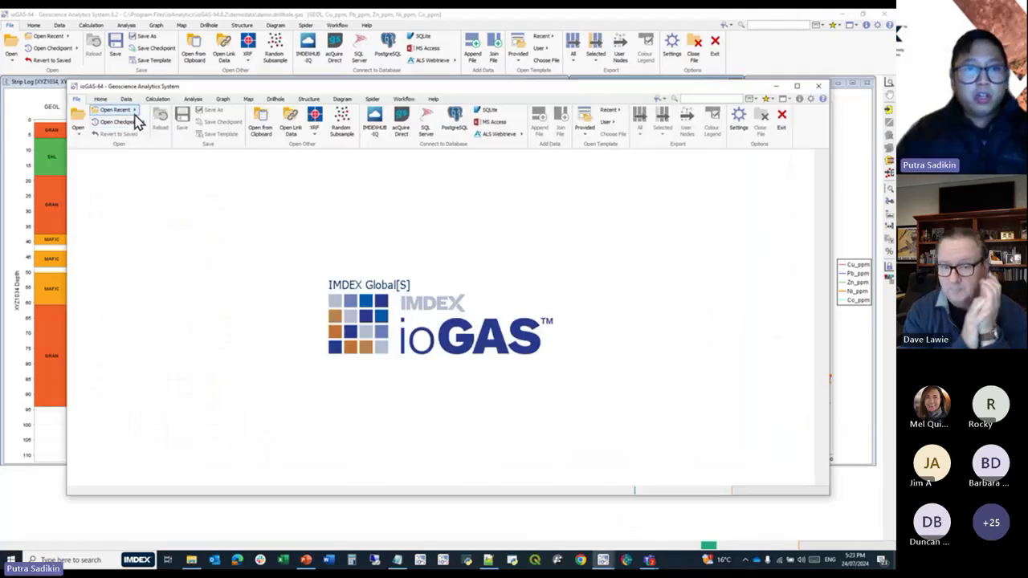
Open the aiSIRIS demo data in the second session and restore its previous session with all diagrams.
left_click(128, 110)
left_click(79, 131)
mouse_move(104, 180)
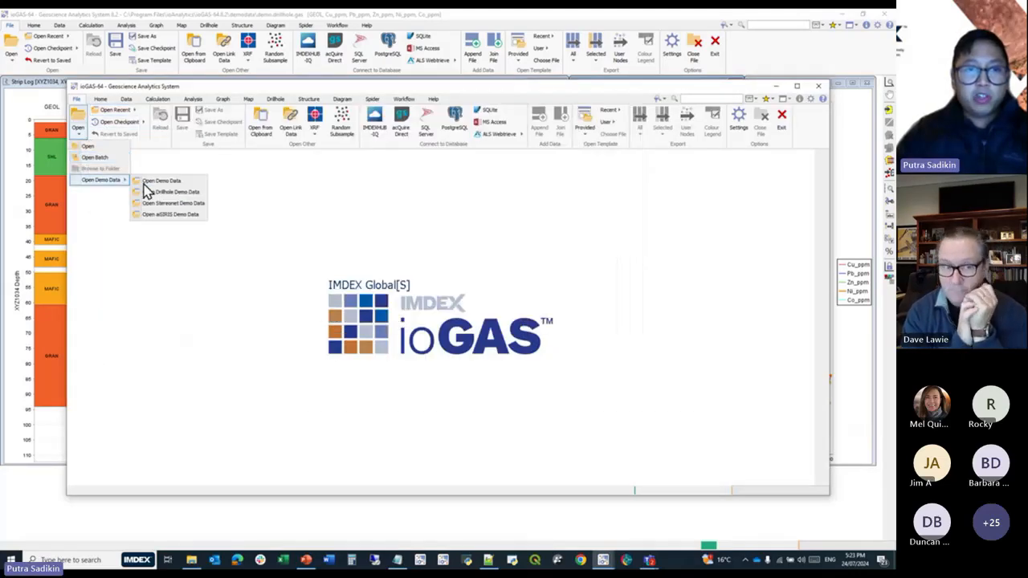
left_click(180, 223)
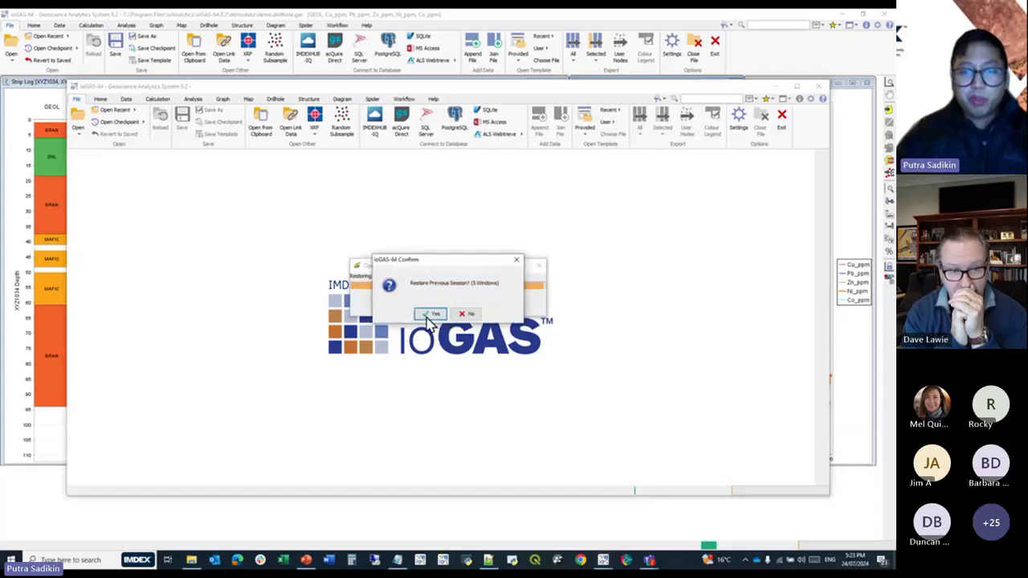
left_click(429, 313)
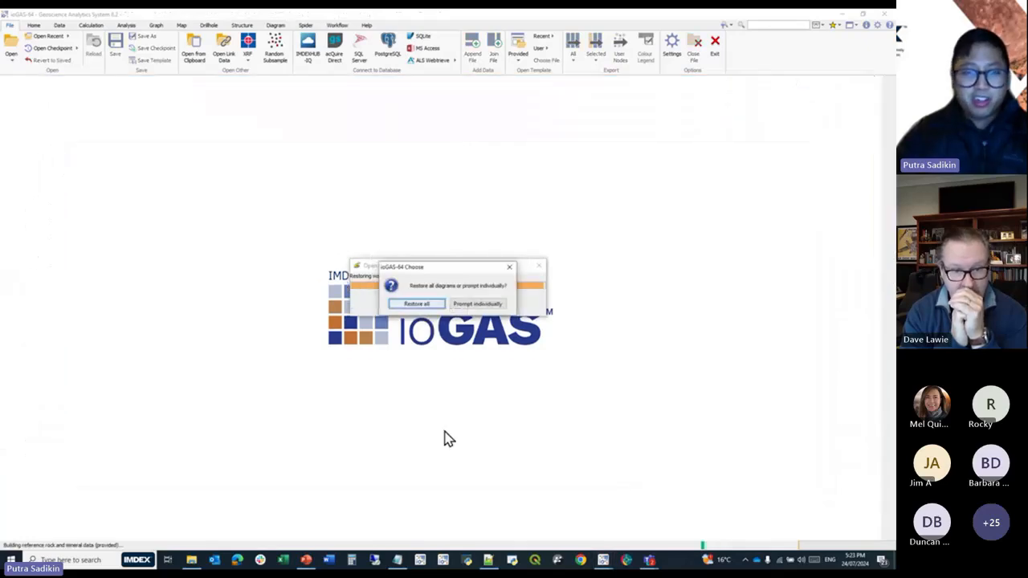
left_click(425, 305)
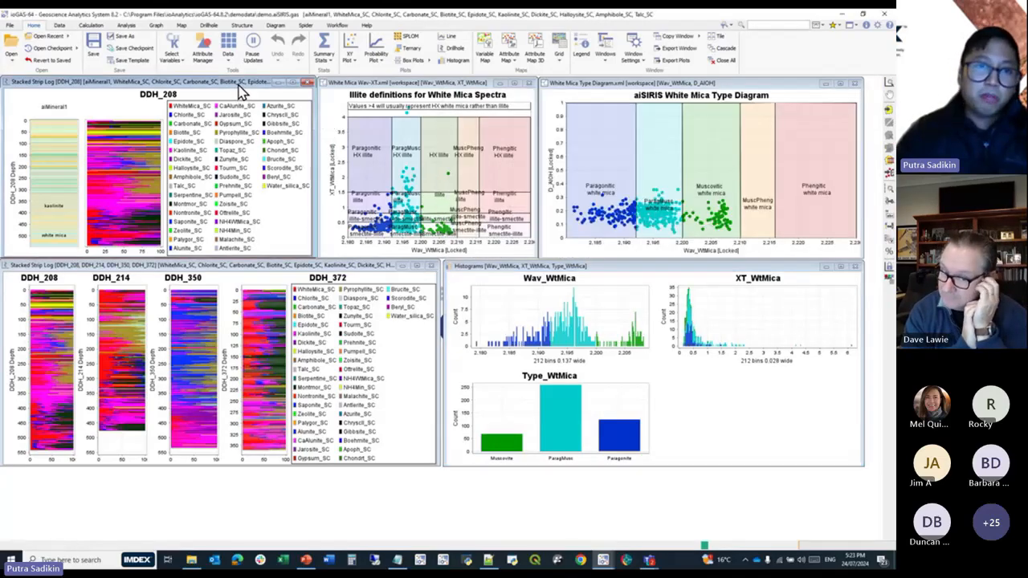
Enlarge the DDH_208 Stacked Strip Log window and examine its aiMineral1 intervals and stacked mineral contributions at several depths.
left_click_drag(293, 325, 261, 539)
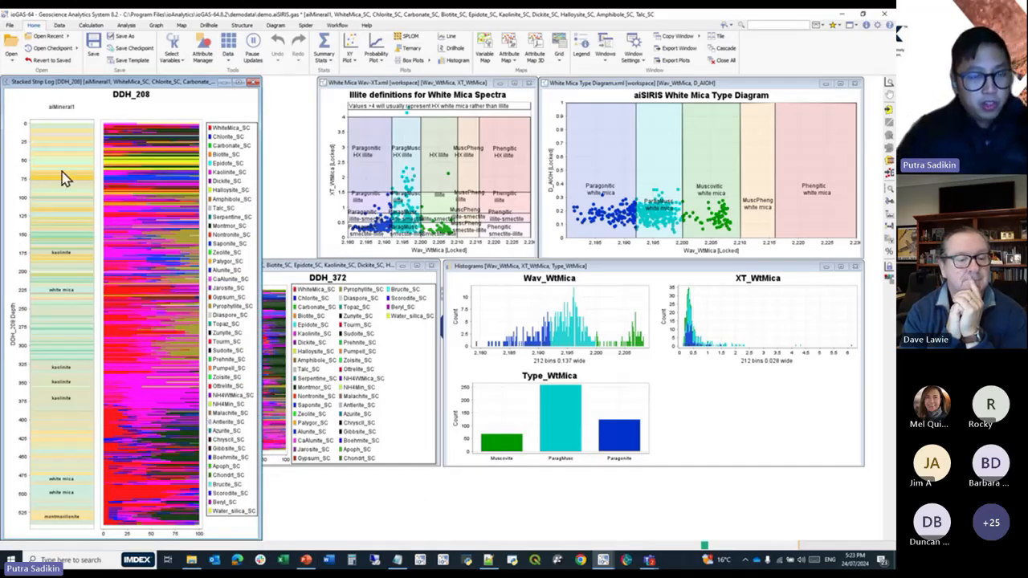
scroll(69, 183, "up", 4)
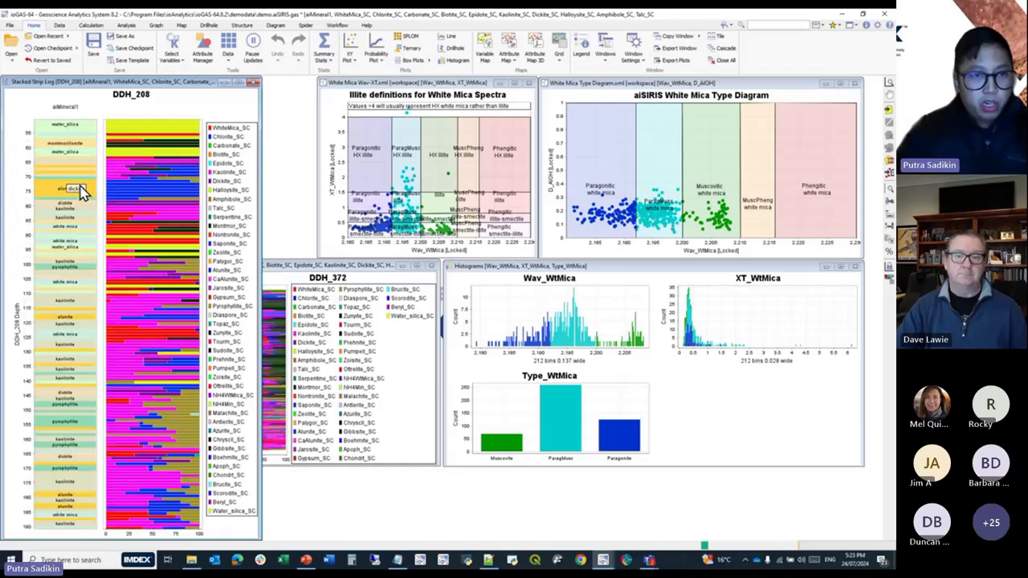
scroll(145, 353, "up", 2)
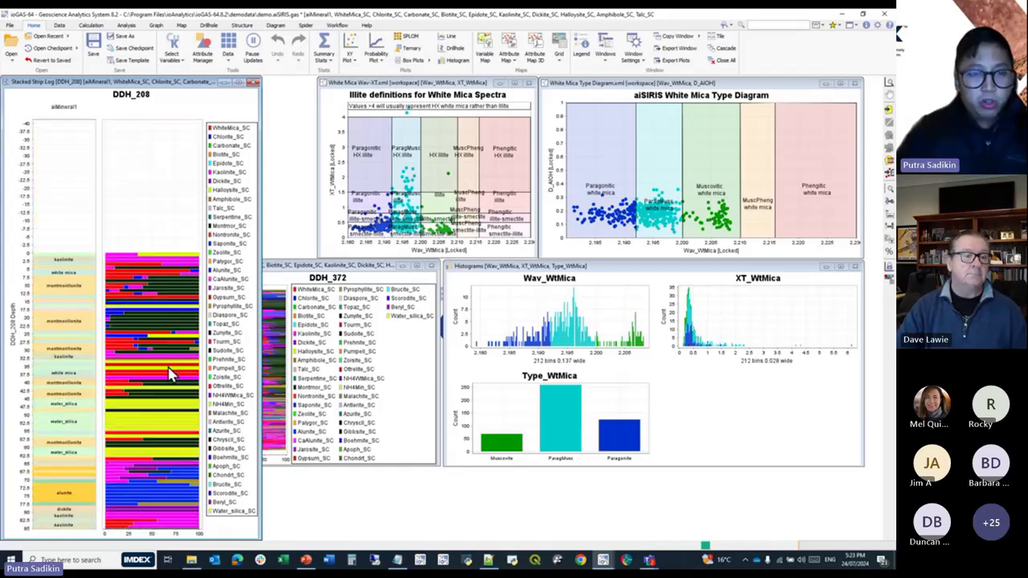
scroll(170, 321, "down", 5)
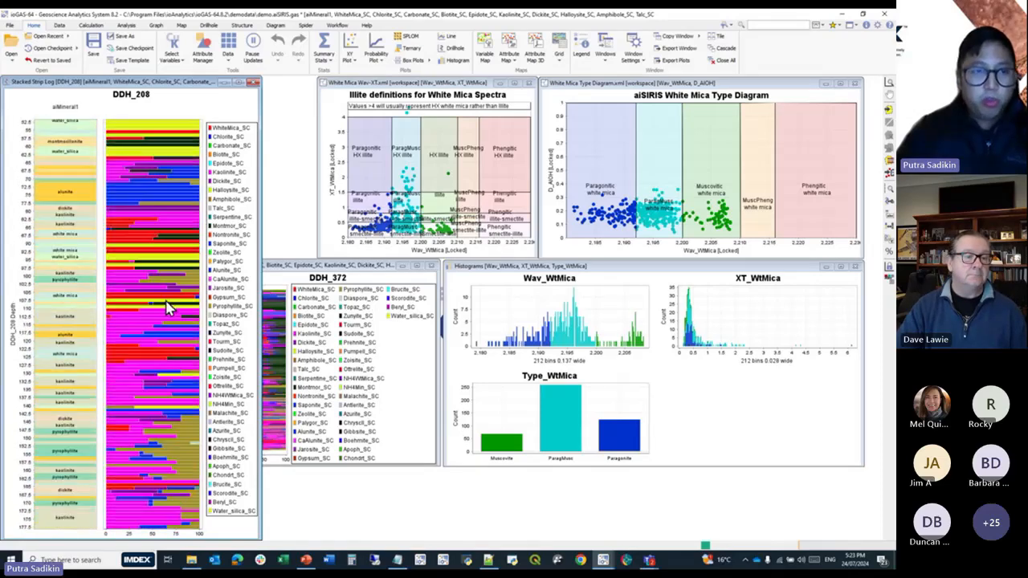
scroll(180, 390, "down", 3)
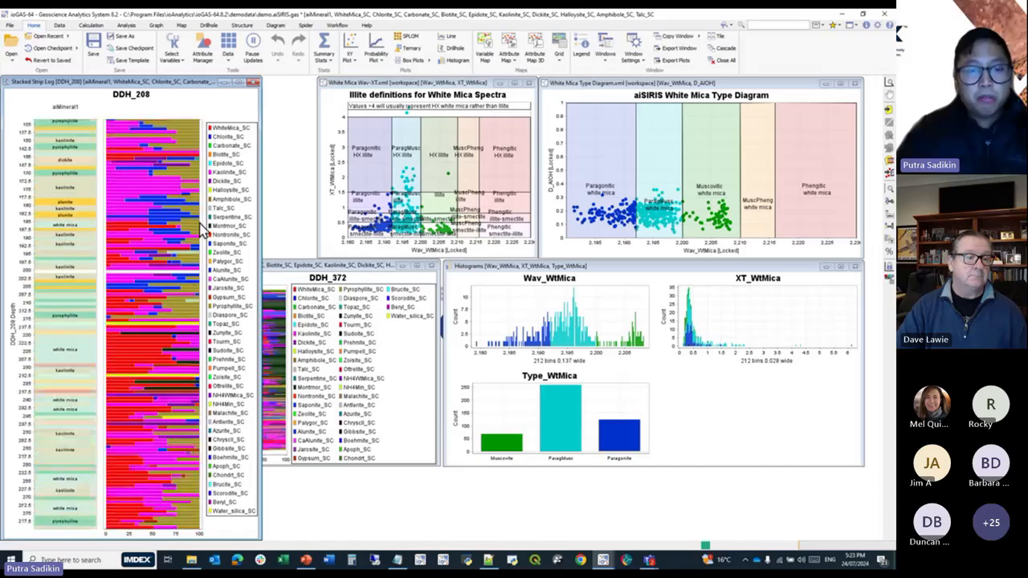
mouse_move(178, 331)
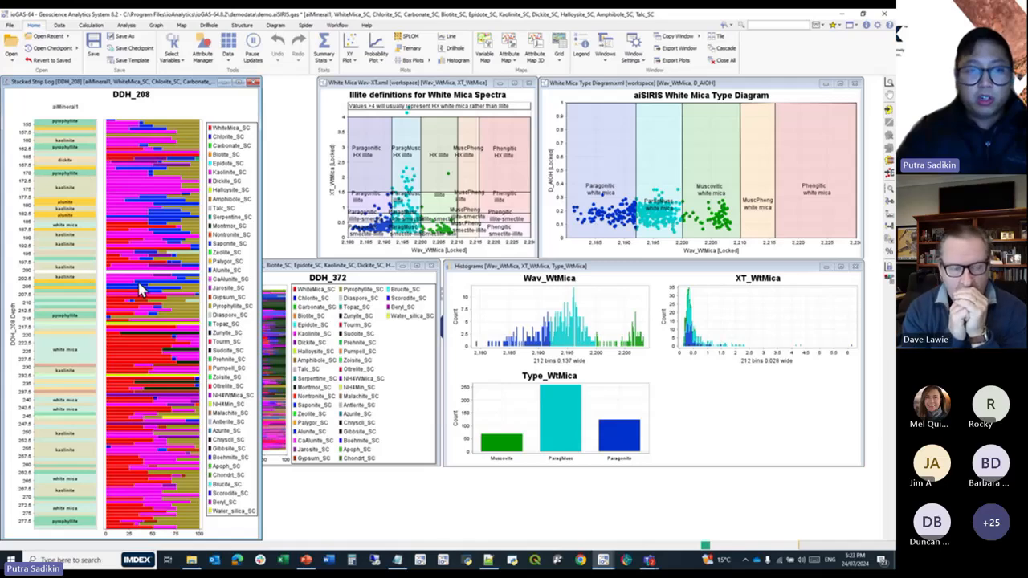
mouse_move(167, 300)
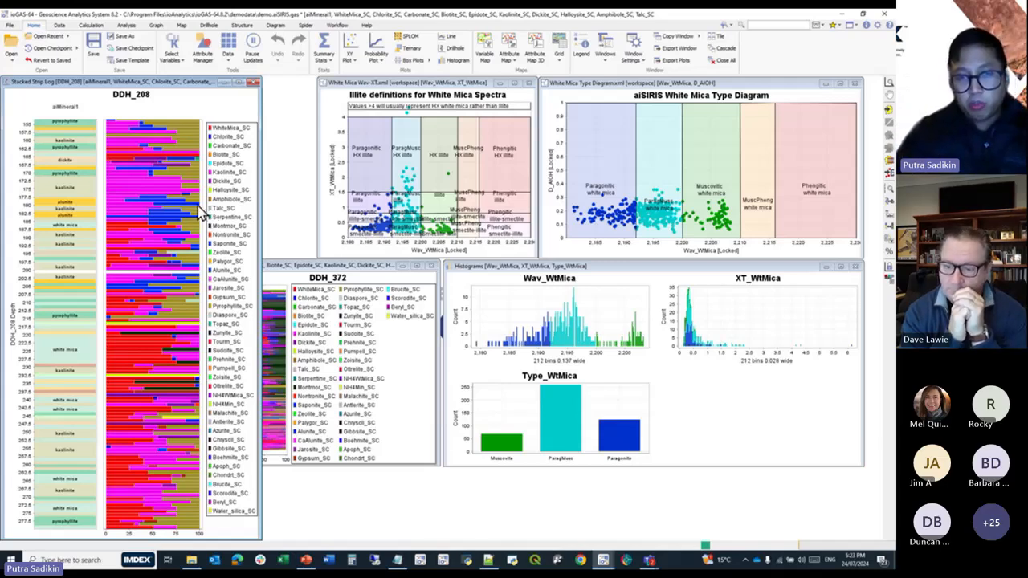
mouse_move(201, 213)
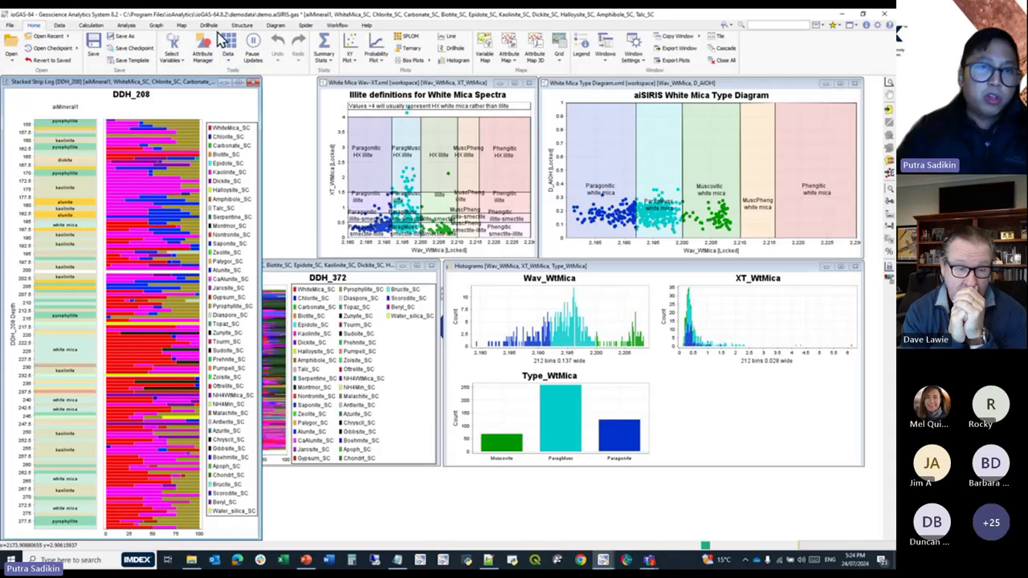
Read the description of the aiSIRIS Demo Workflow among the provided demo workflows without running it.
left_click(337, 26)
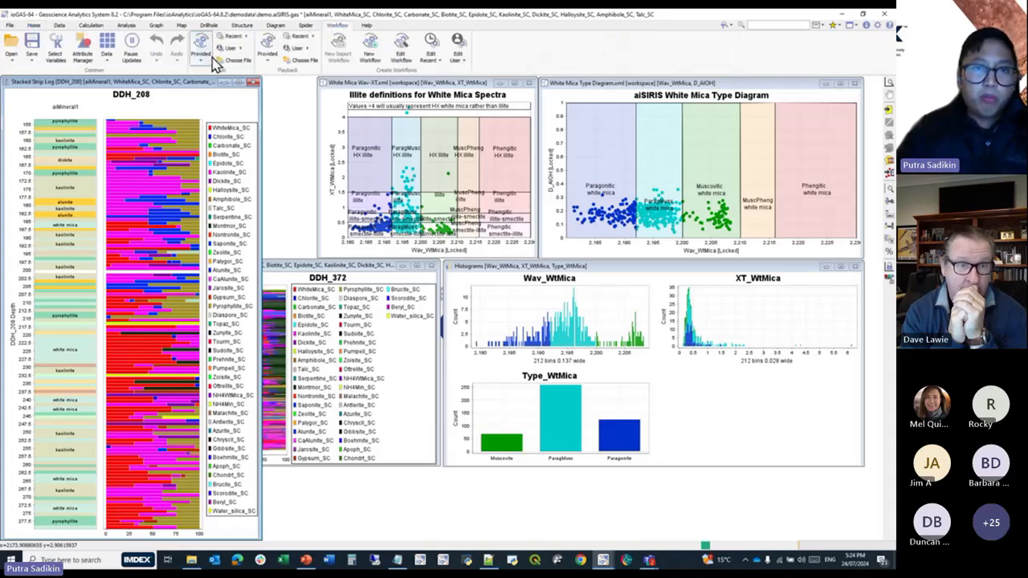
left_click(206, 63)
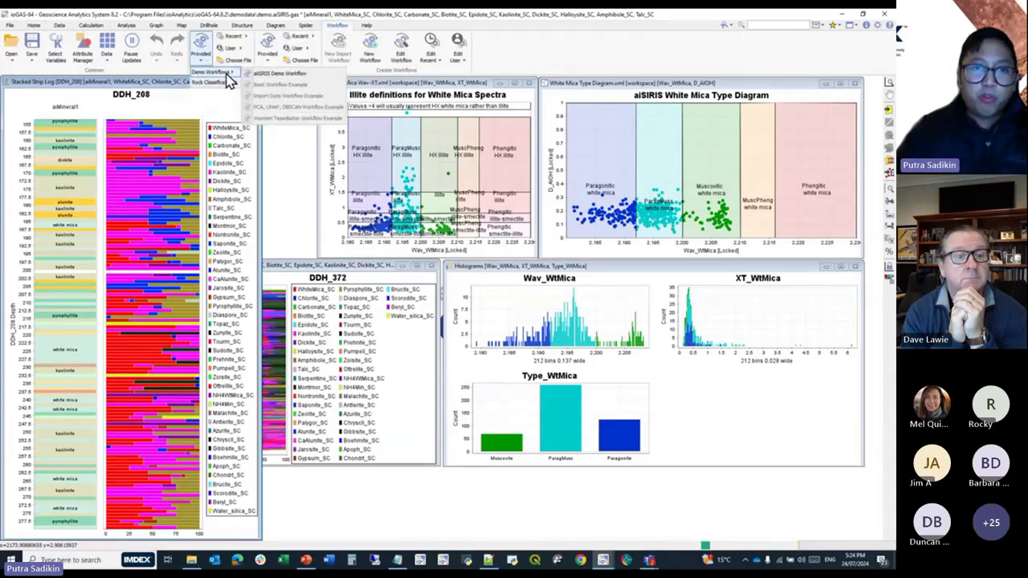
mouse_move(282, 78)
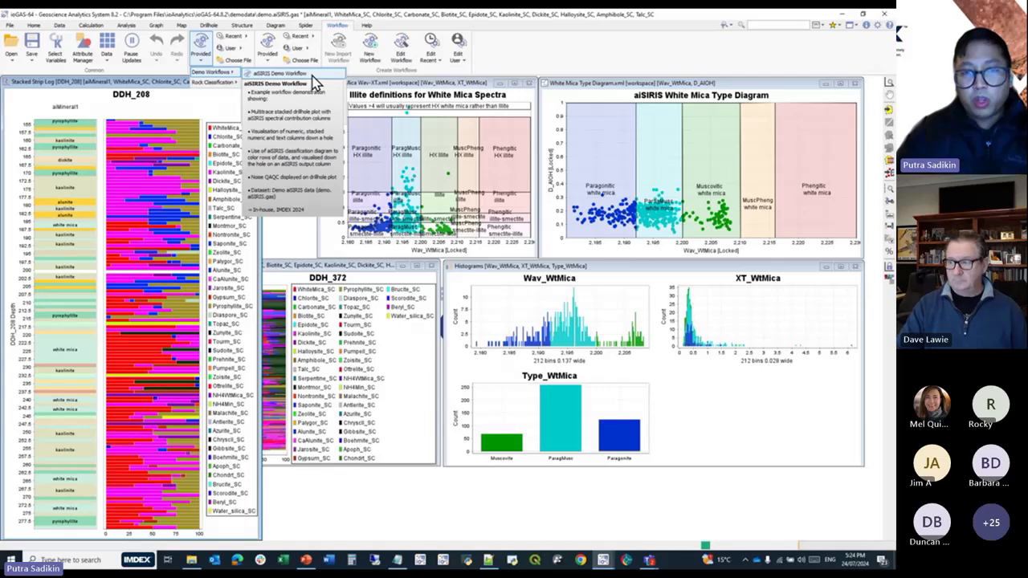
left_click(556, 47)
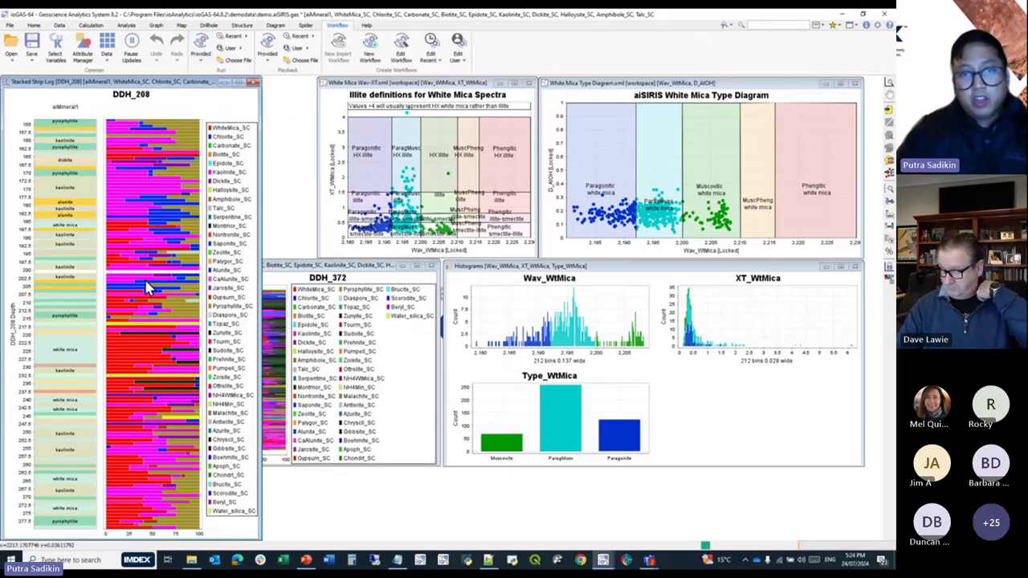
Close the demo.aiSIRIS session without saving changes and return to the drillhole demo's stacked strip log.
left_click(884, 14)
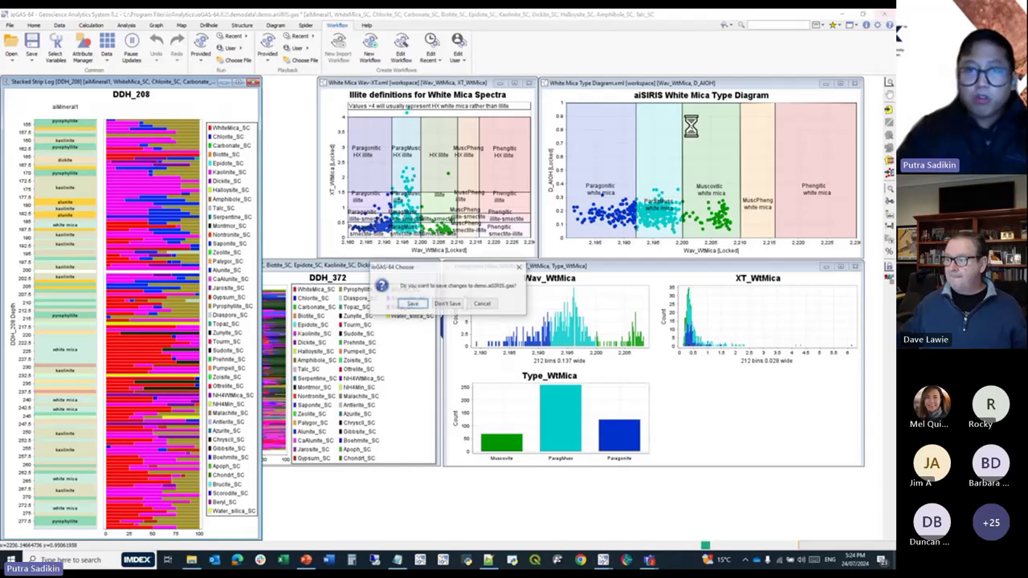
left_click(443, 308)
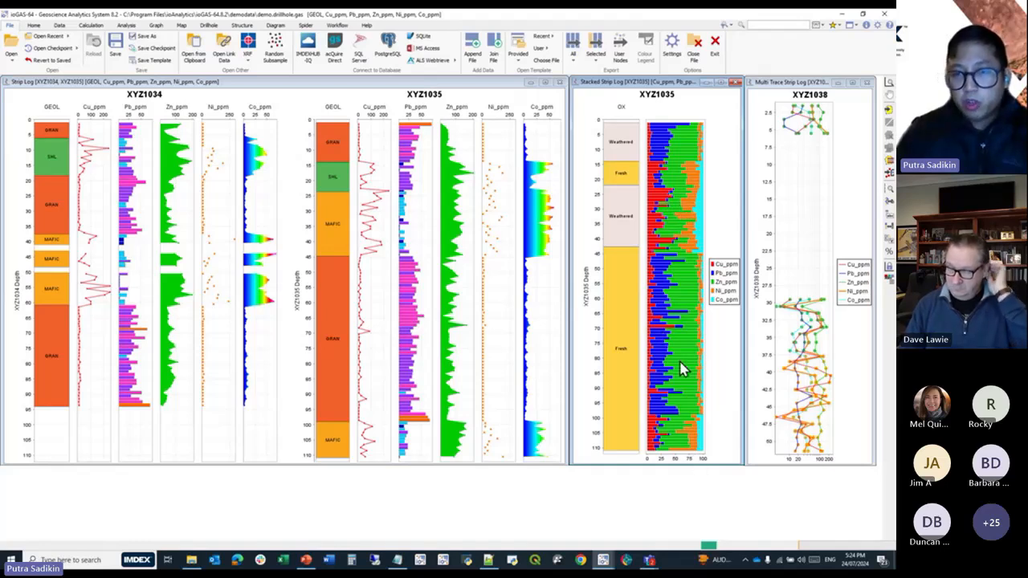
mouse_move(681, 371)
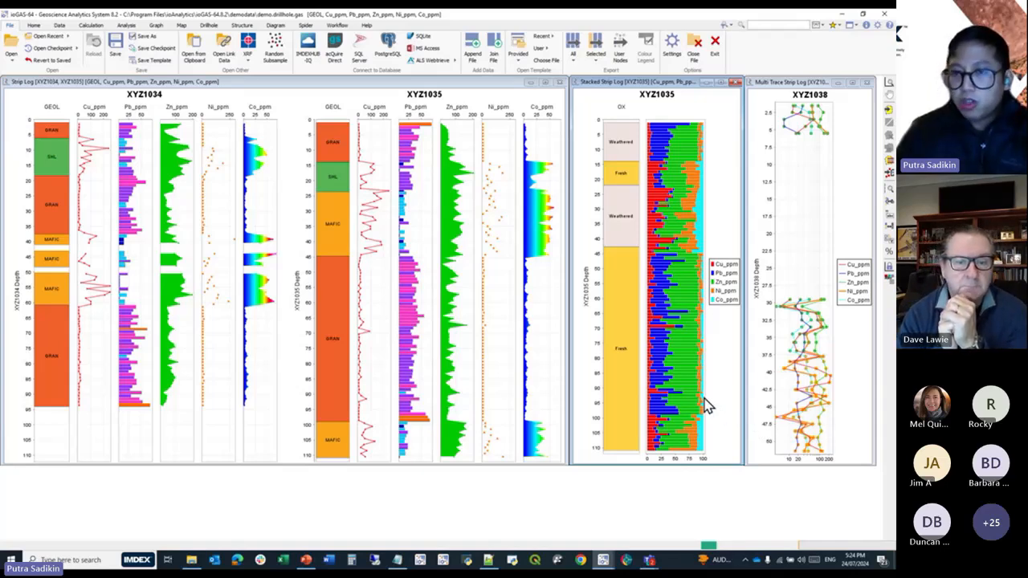
mouse_move(699, 406)
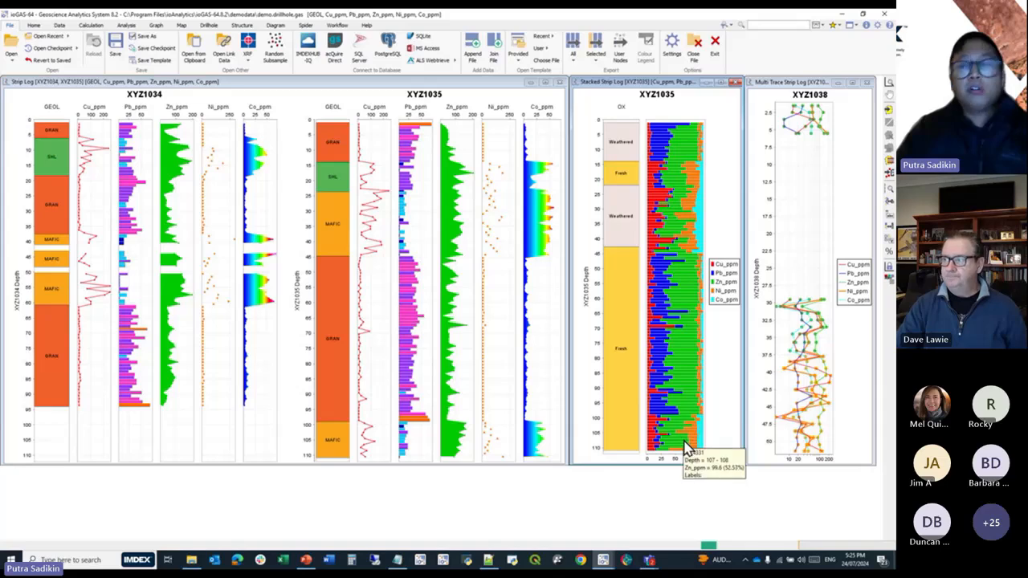
Close the Strip Log, Stacked Strip Log and Multi Trace Strip Log windows of the drillhole demo.
left_click(560, 82)
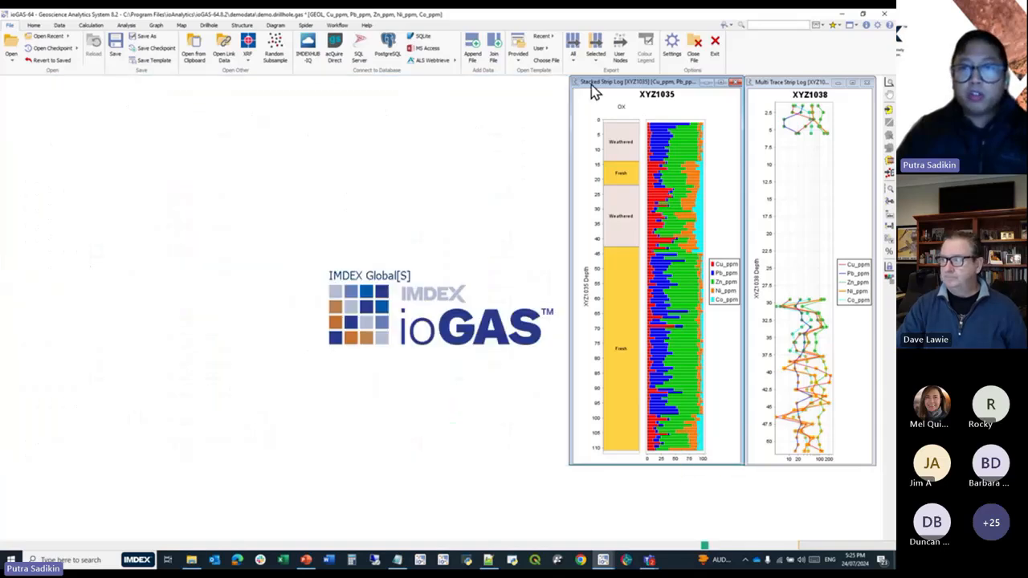
left_click(735, 82)
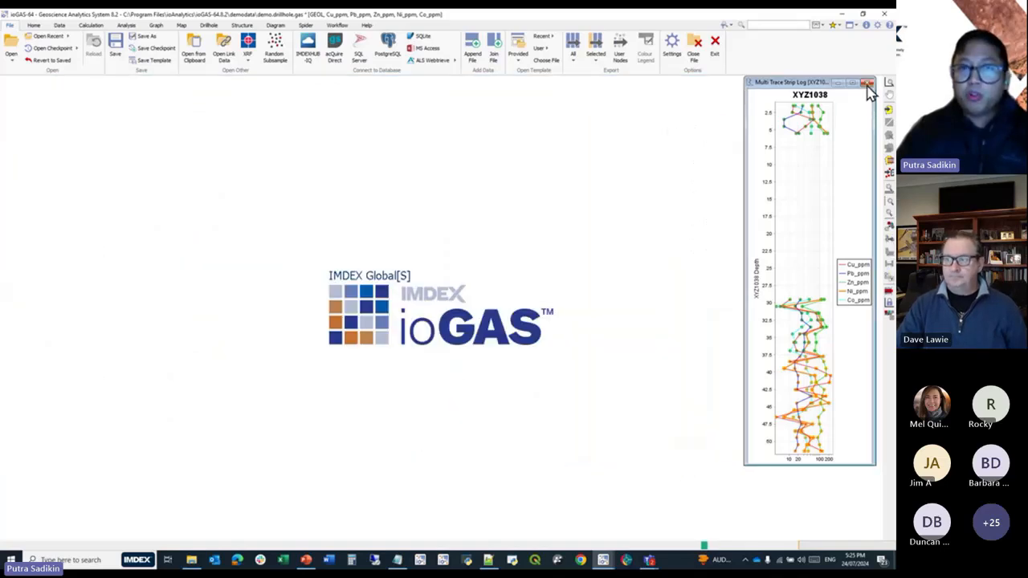
left_click(867, 83)
Clear the current variable selection and add the text variables OX and GEOL.
left_click(34, 25)
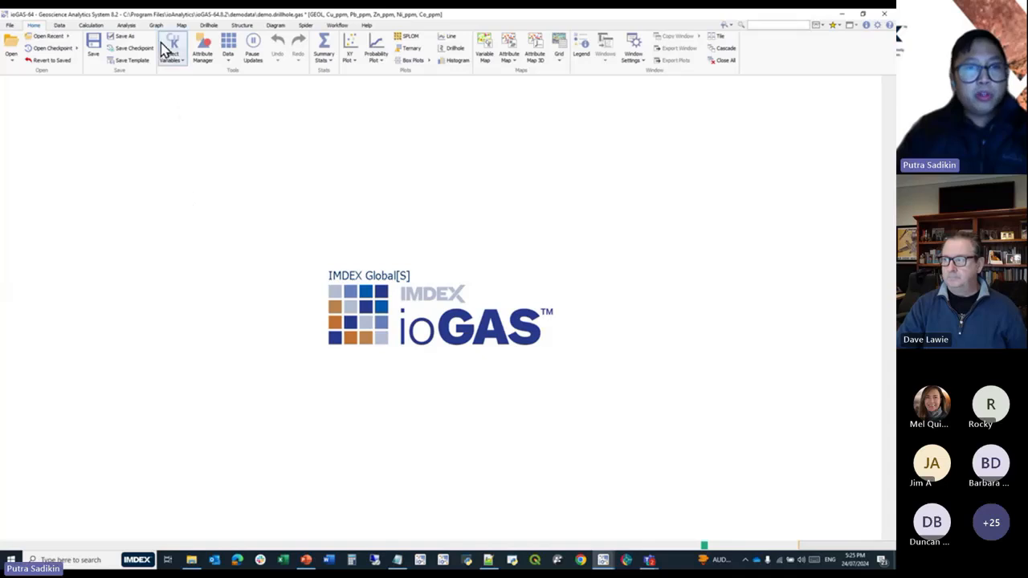
left_click(208, 25)
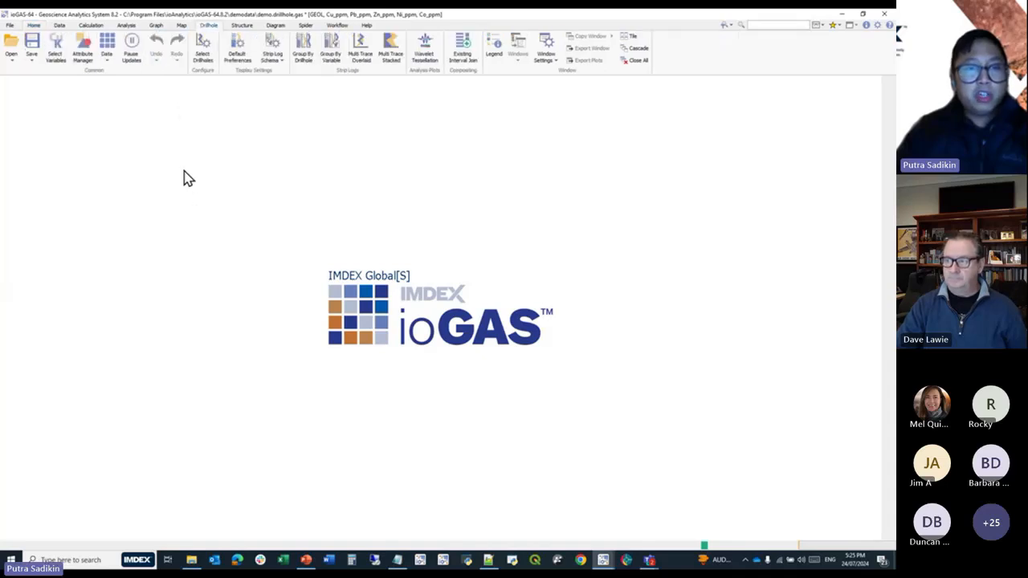
left_click(56, 64)
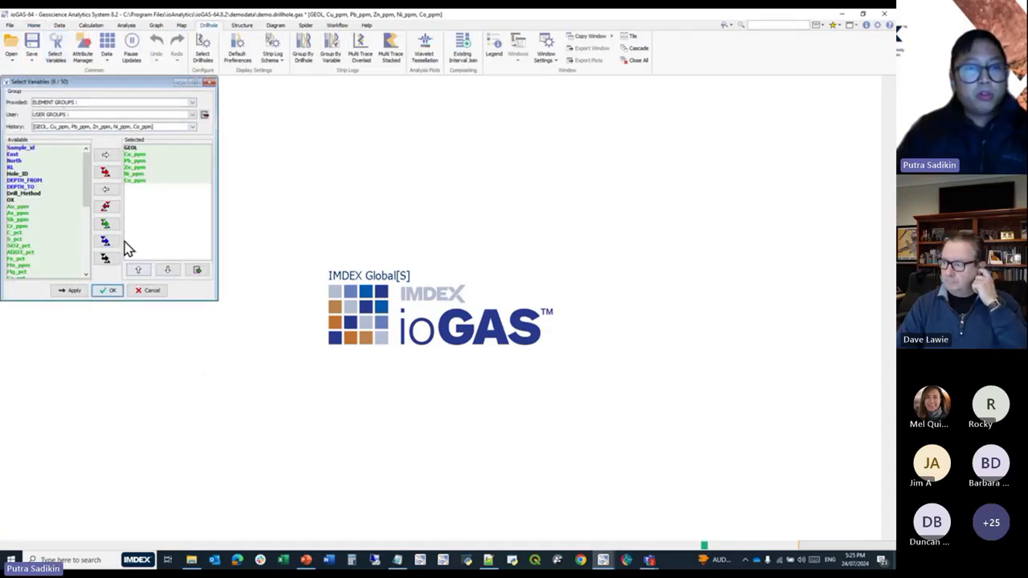
left_click(105, 206)
left_click(34, 201)
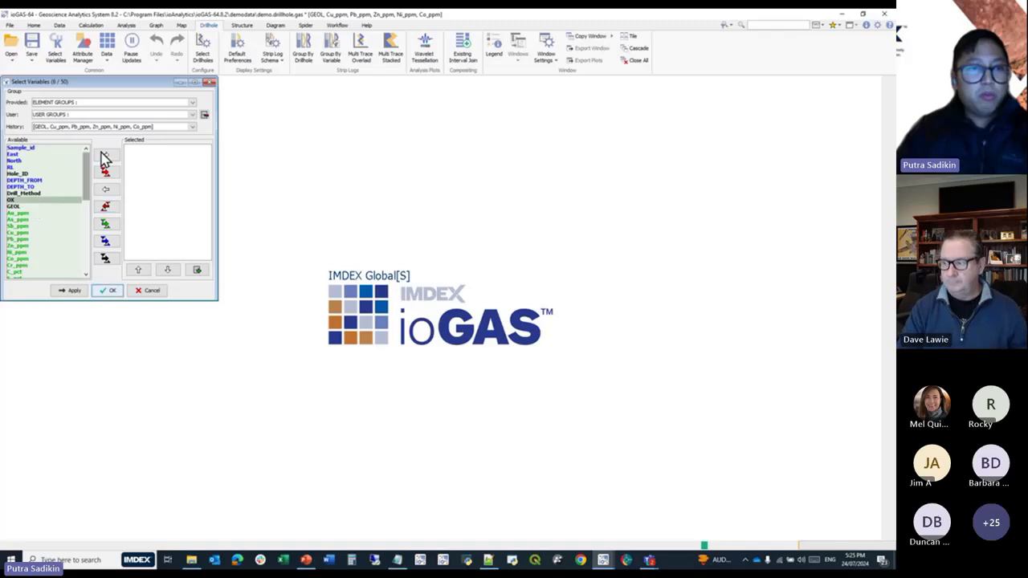
left_click(107, 154)
left_click(107, 154)
Add SiO2_pct, Fe_pct and K2O_pct to the selected variables and apply the selection.
scroll(57, 220, "down", 2)
scroll(57, 223, "down", 1)
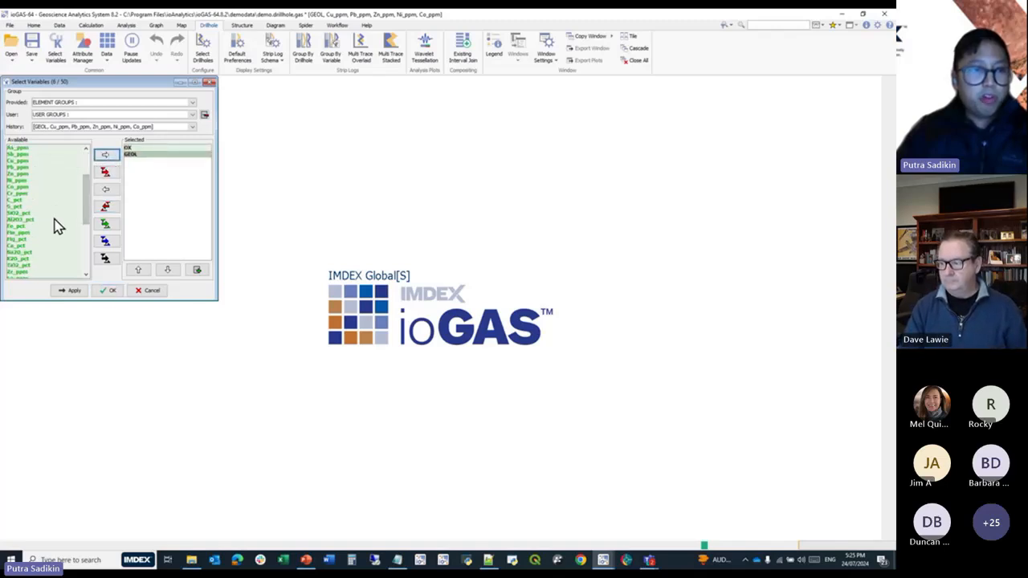
left_click(55, 213)
left_click(105, 154)
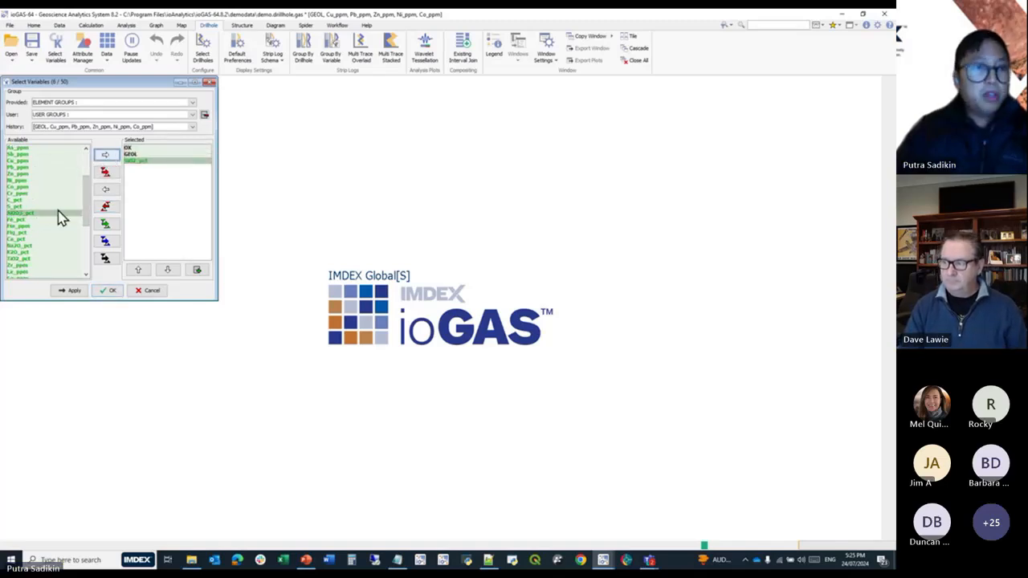
left_click(32, 220)
left_click(105, 154)
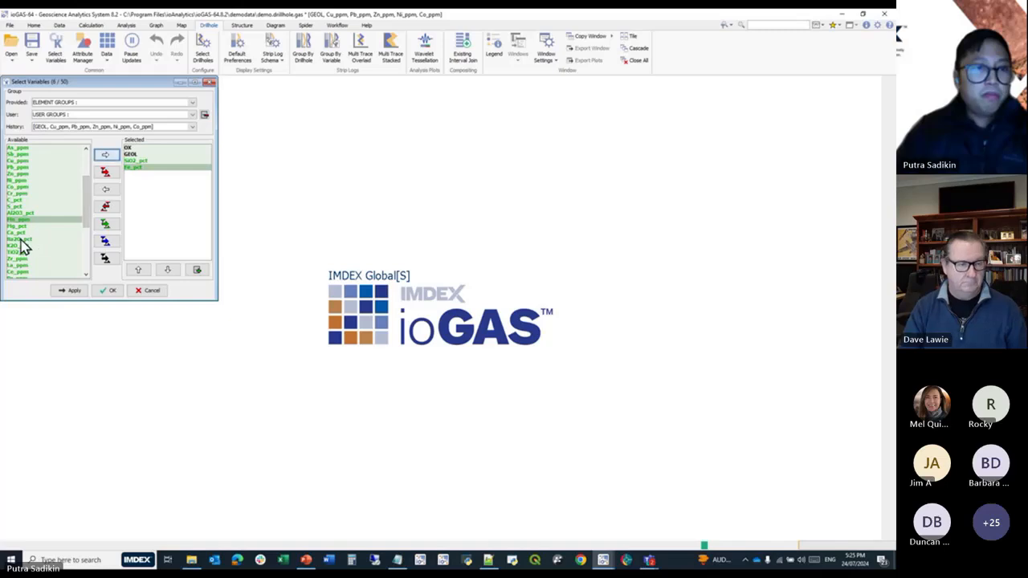
left_click(25, 246)
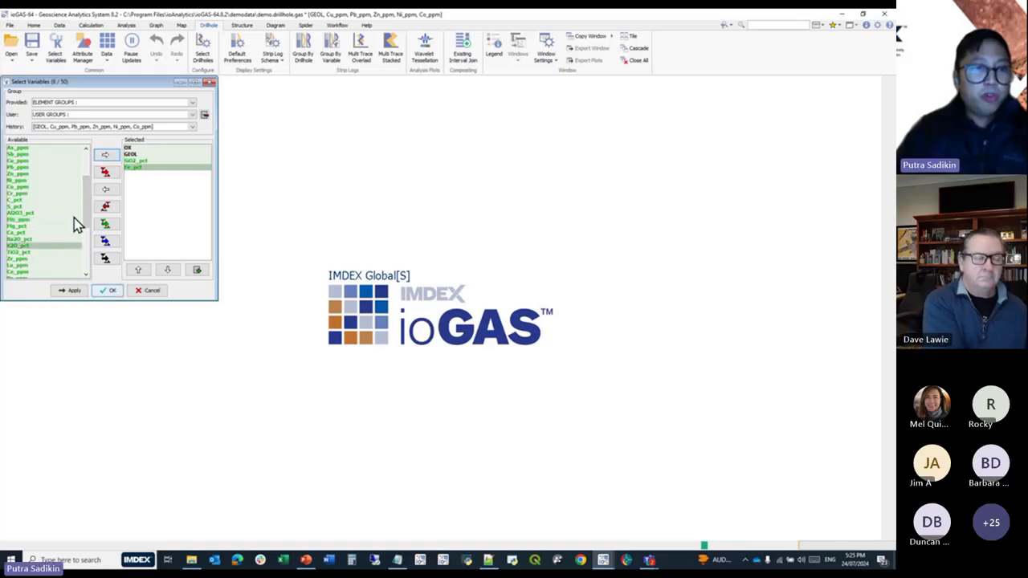
left_click(105, 154)
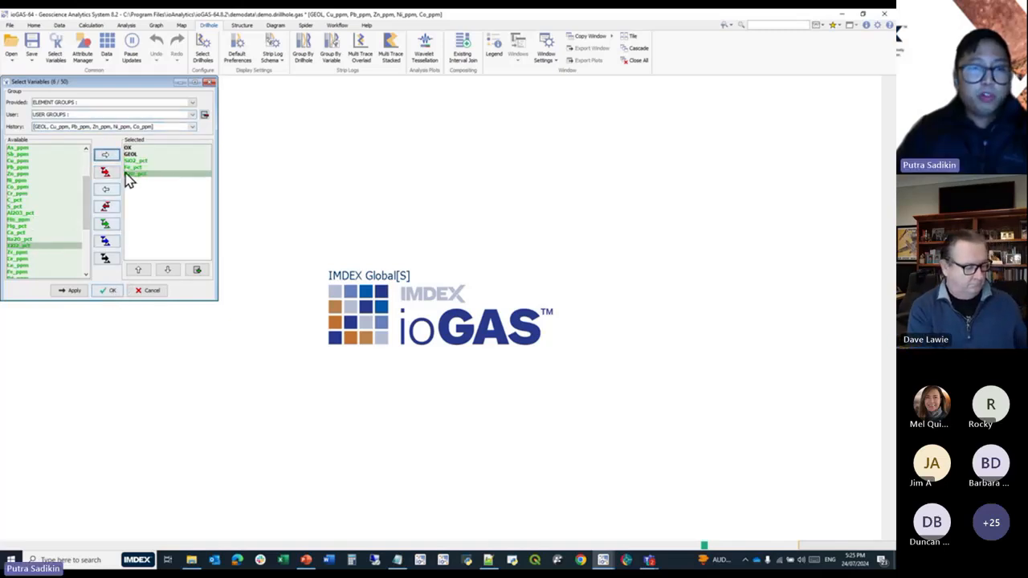
left_click(108, 290)
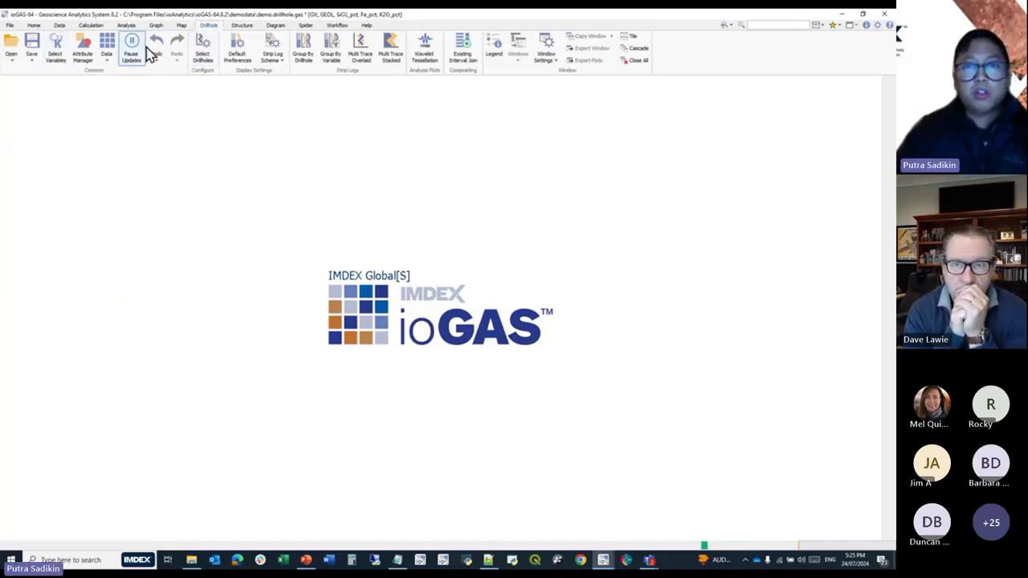
Open the drillhole selection, check the selection history, and sort the drillhole lists by East in ascending order.
left_click(203, 57)
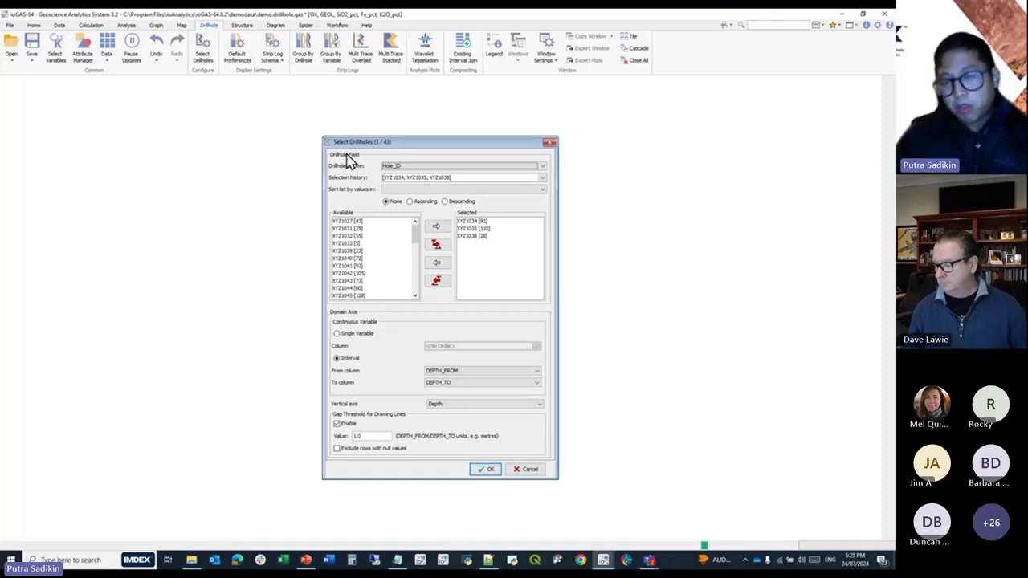
left_click(415, 180)
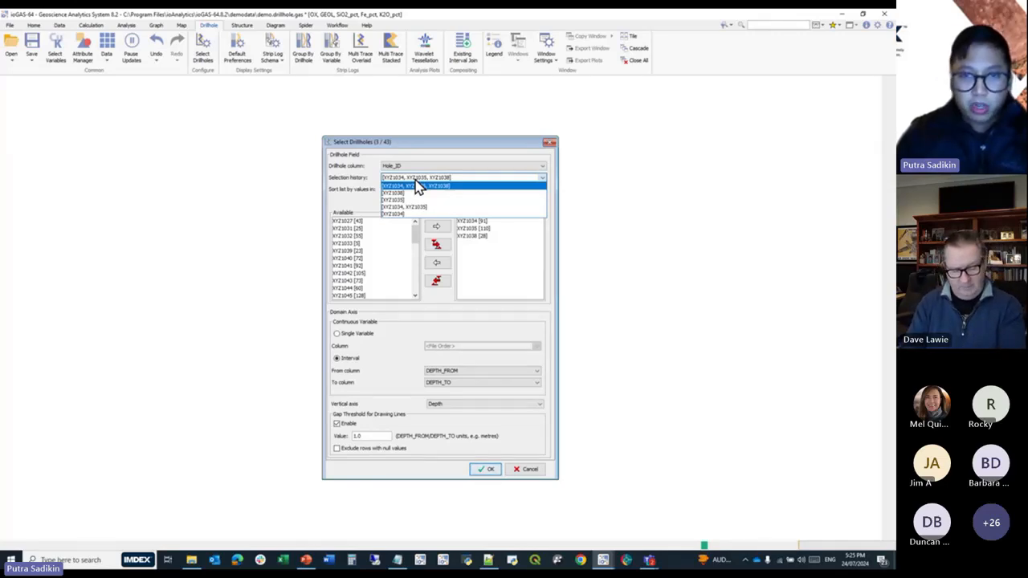
left_click(417, 186)
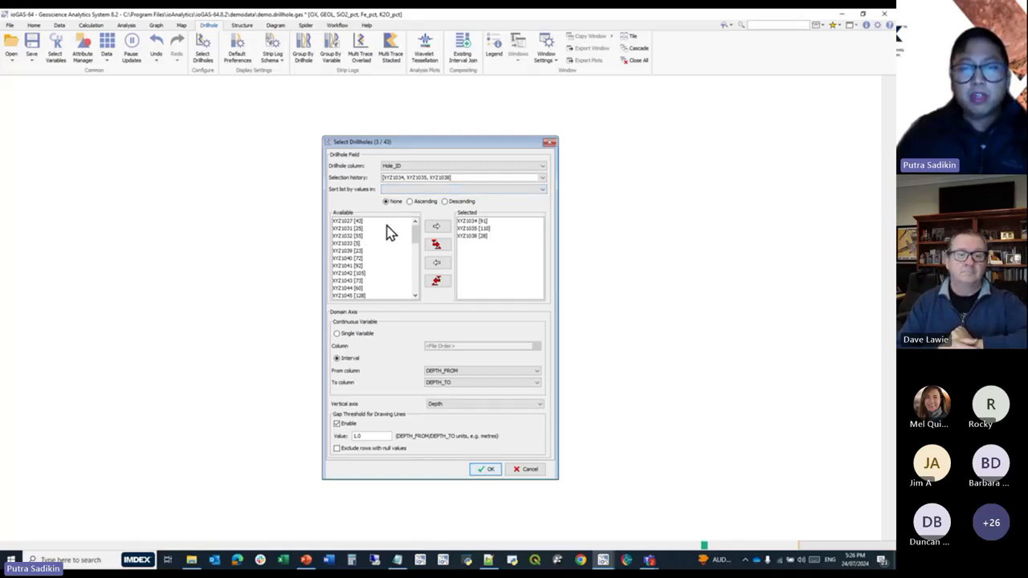
left_click(425, 191)
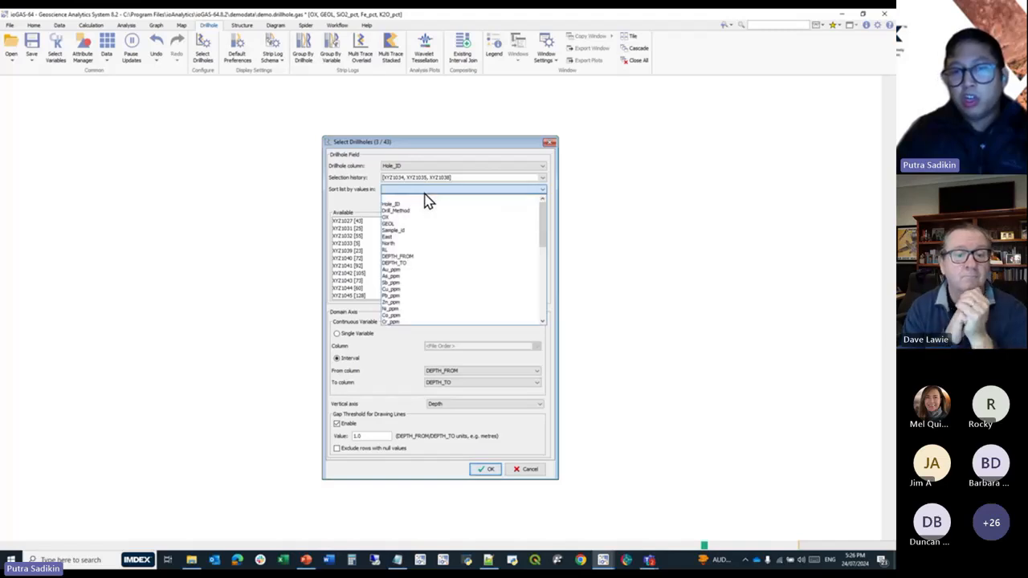
left_click(426, 237)
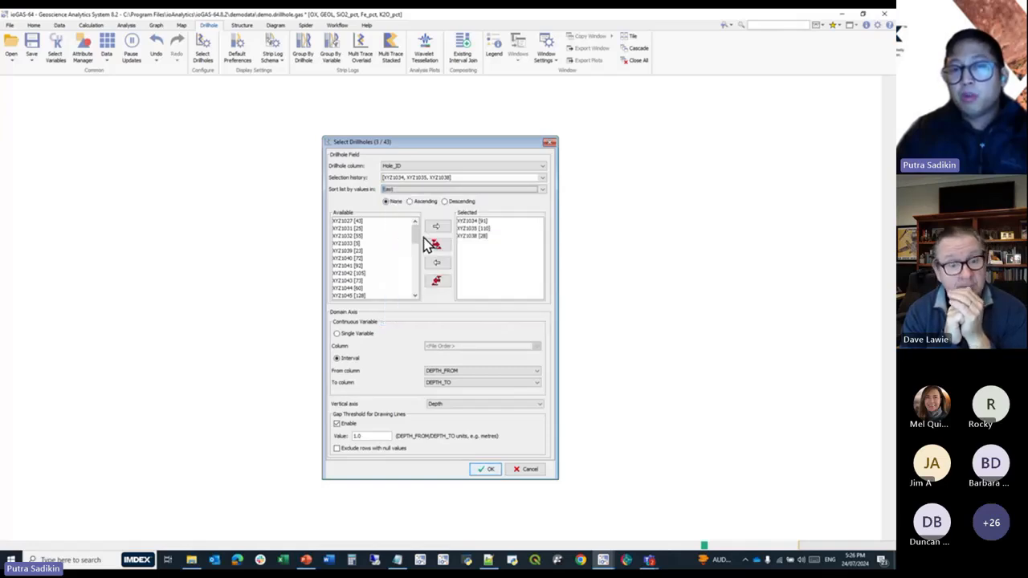
left_click(428, 203)
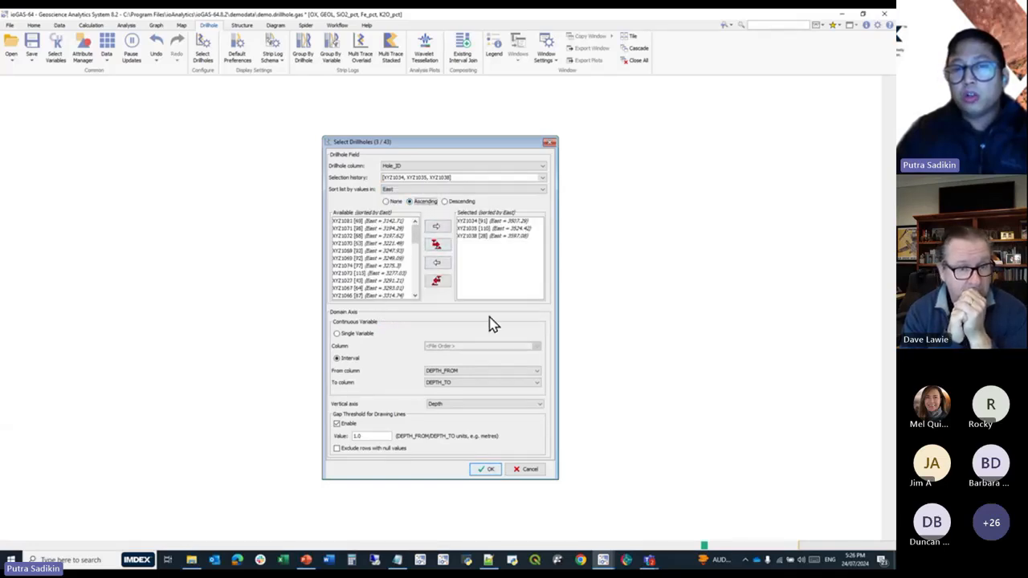
Replace the selected drillholes with XYZ1081, XYZ1071 and XYZ1072 and apply the selection.
left_click(436, 281)
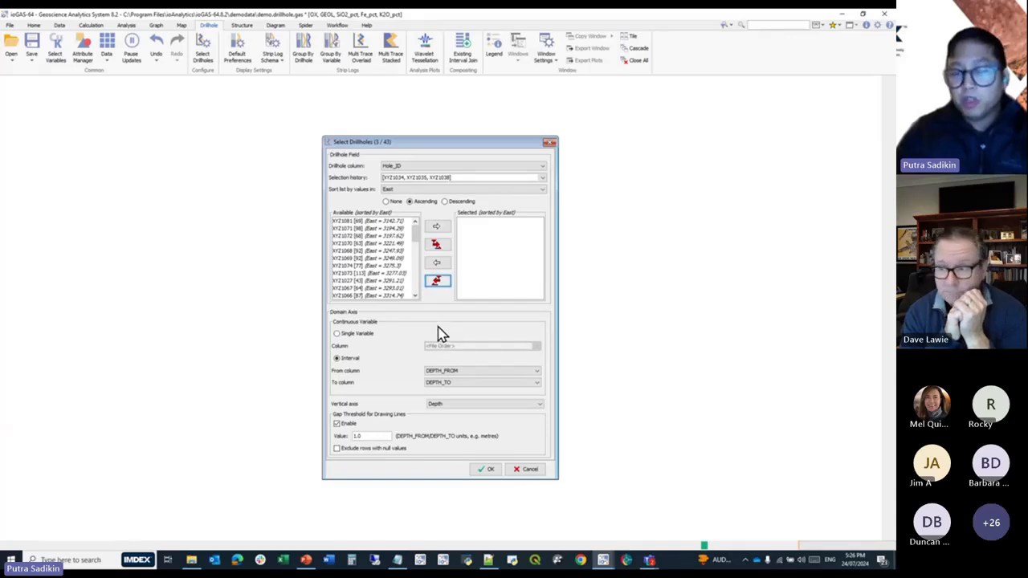
left_click(396, 222)
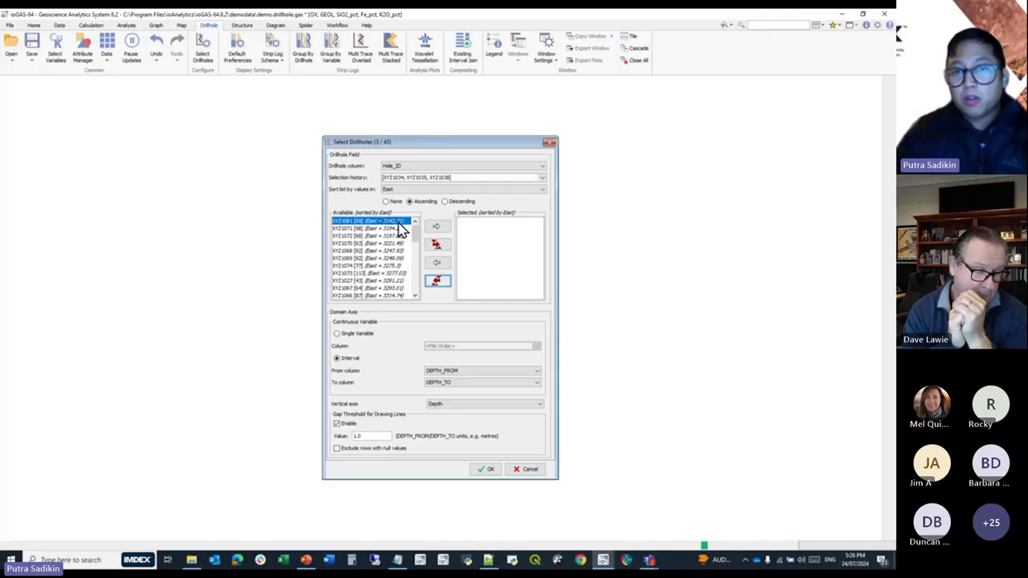
left_click(398, 236, "shift")
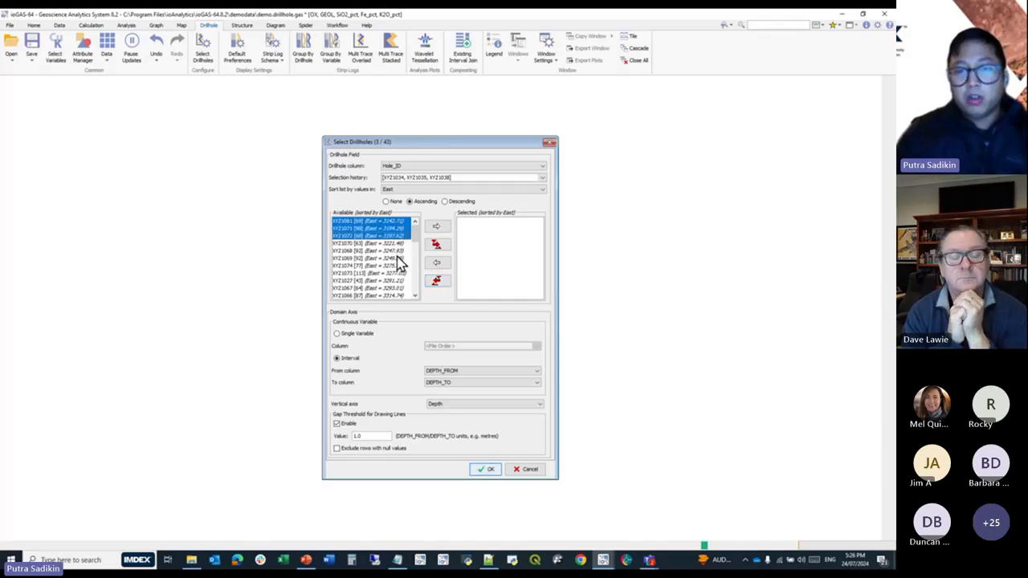
left_click(433, 230)
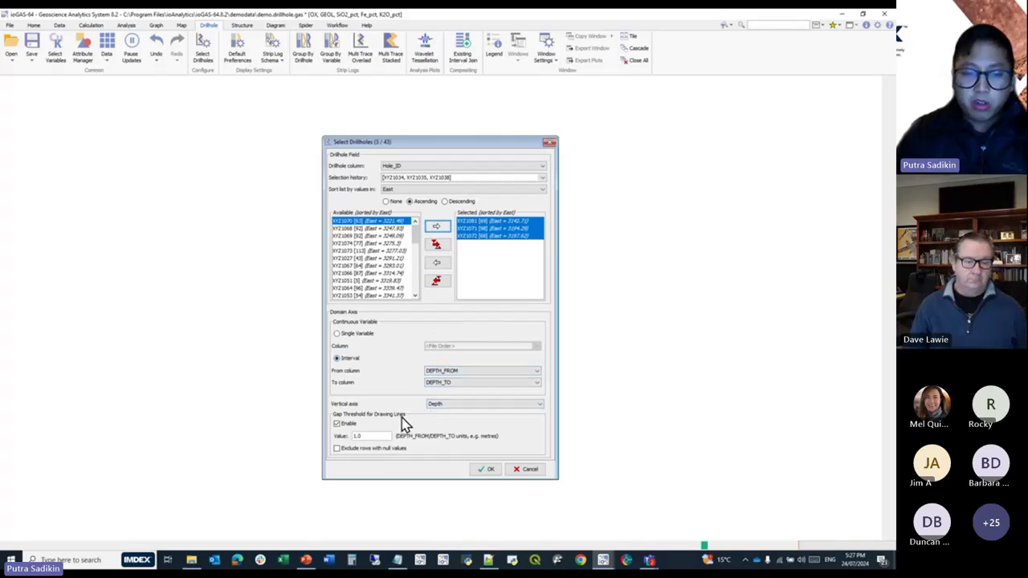
left_click(484, 470)
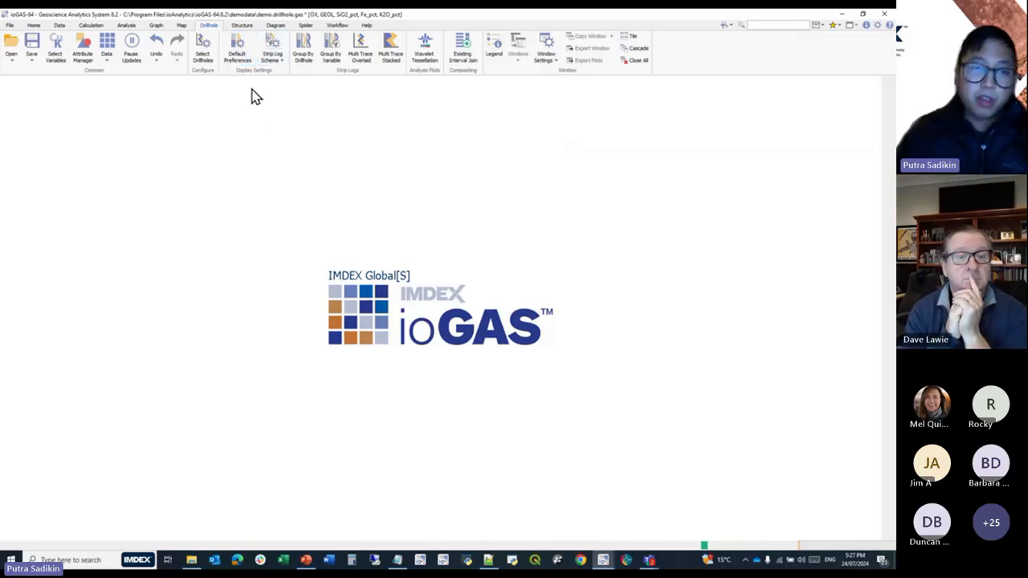
Review the default strip log preferences and plot the selected variables as strip logs grouped by drillhole.
left_click(243, 64)
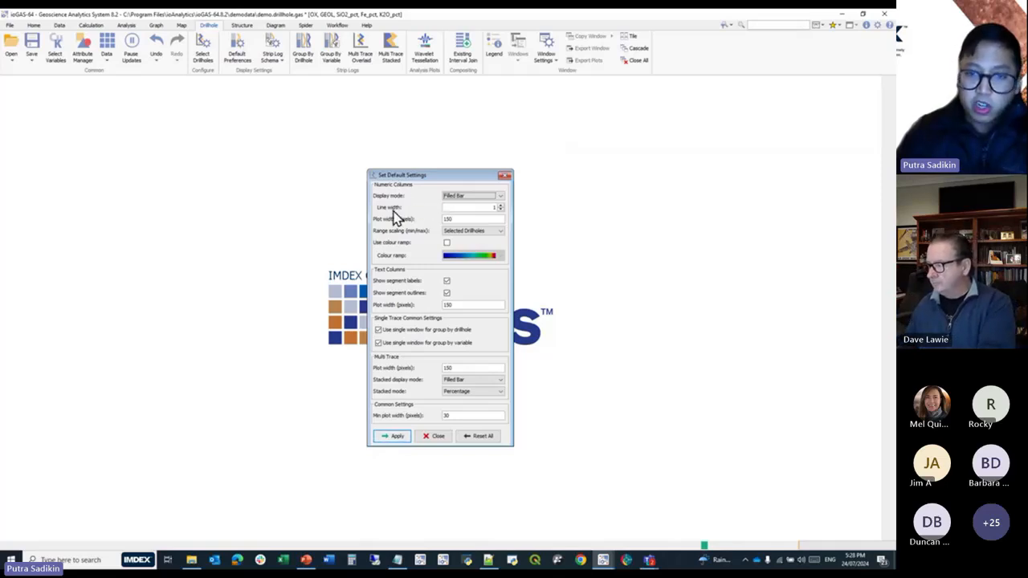
left_click(422, 436)
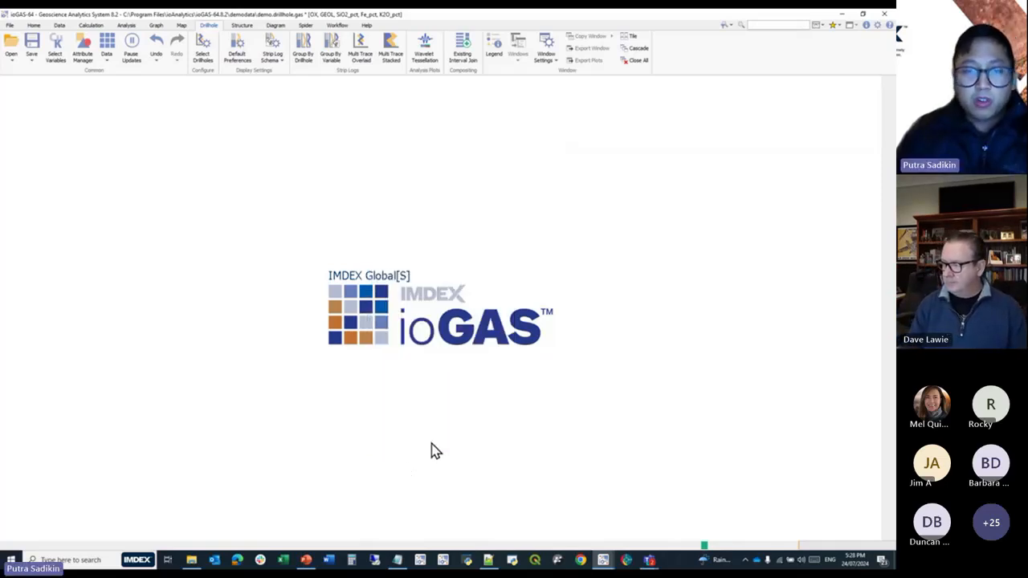
left_click(303, 55)
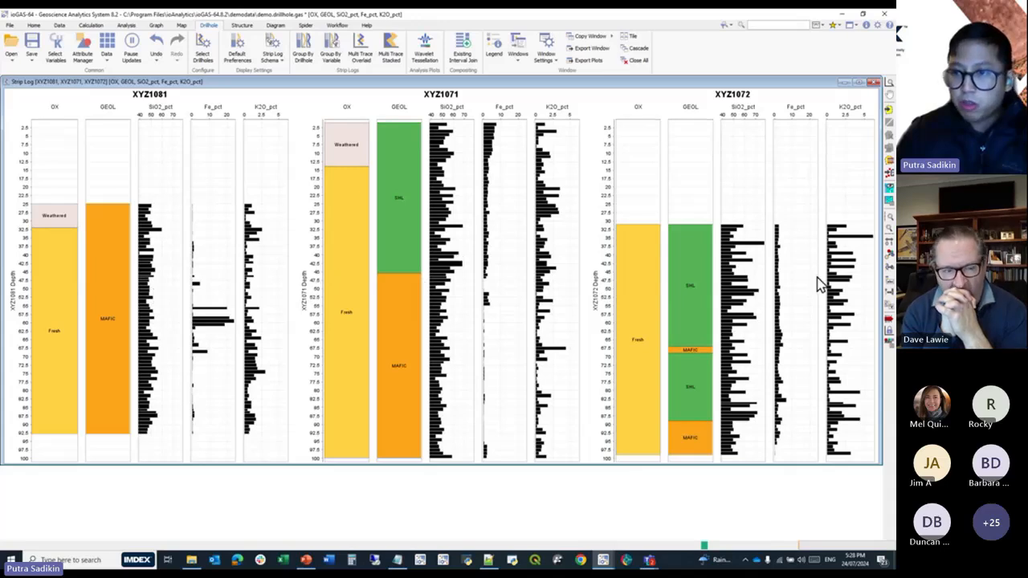
Cycle the numeric columns of the strip log through the available display modes and return to Filled Bar.
left_click(891, 274)
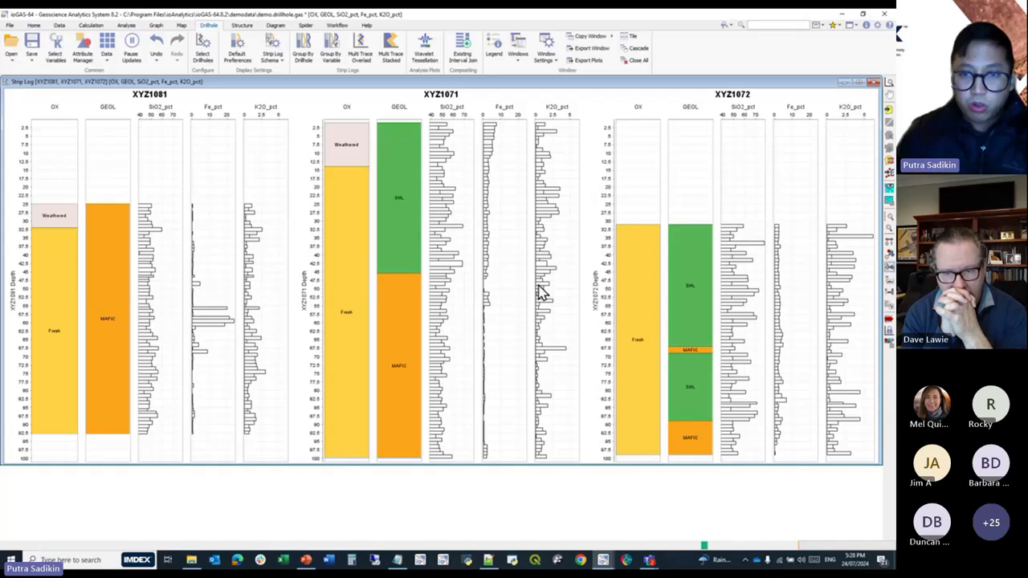
left_click(890, 274)
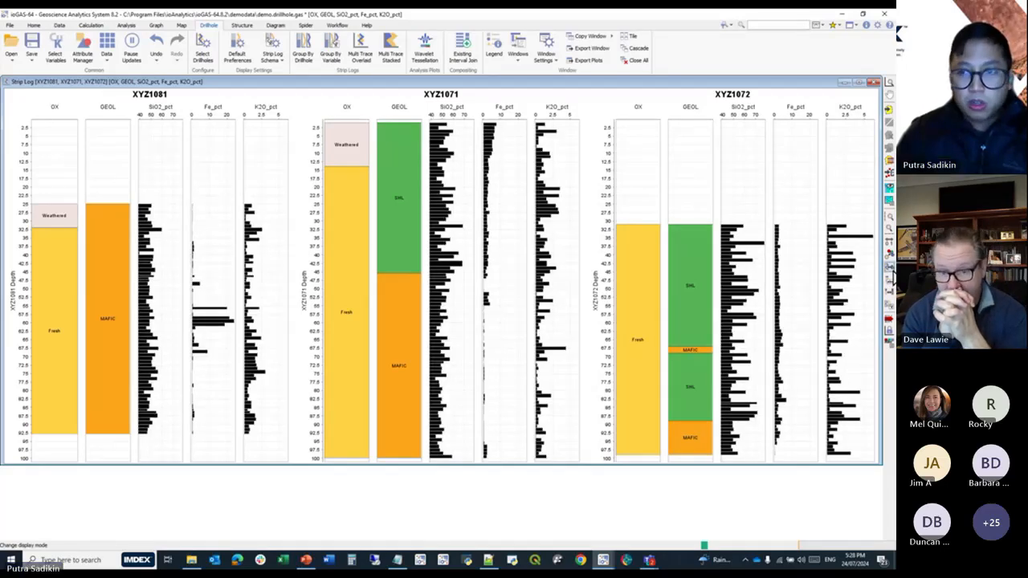
left_click(890, 274)
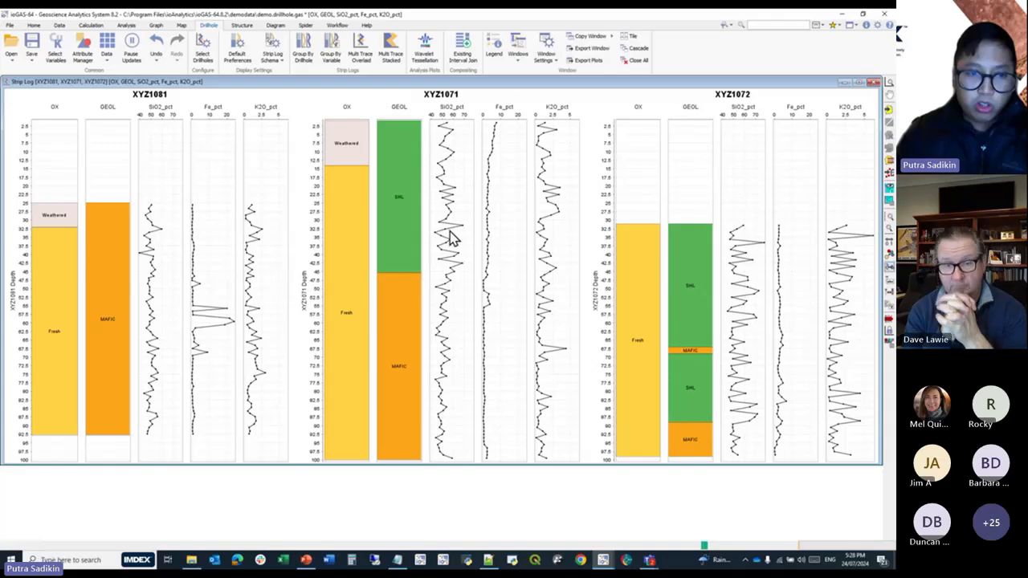
left_click(890, 274)
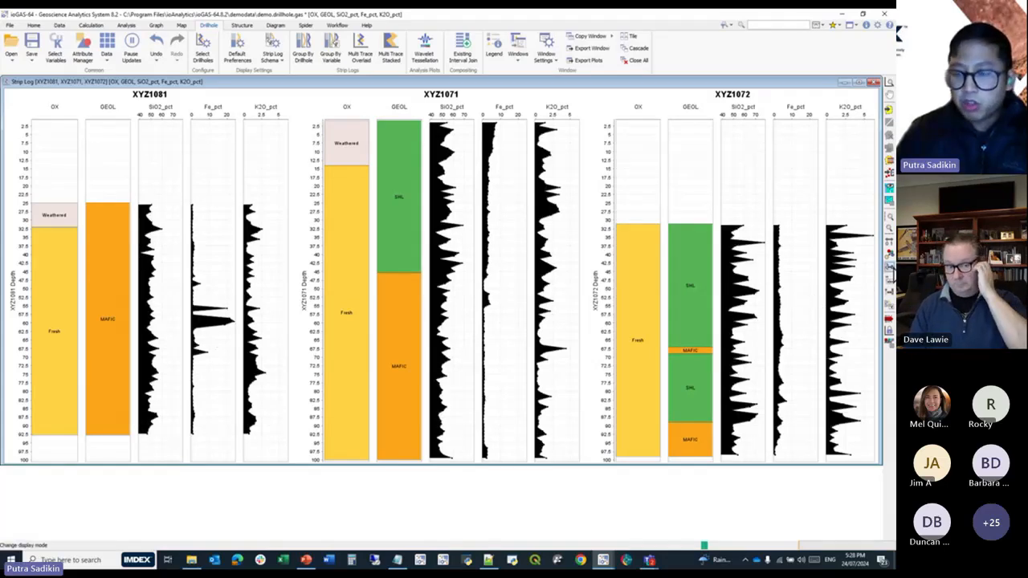
left_click(890, 274)
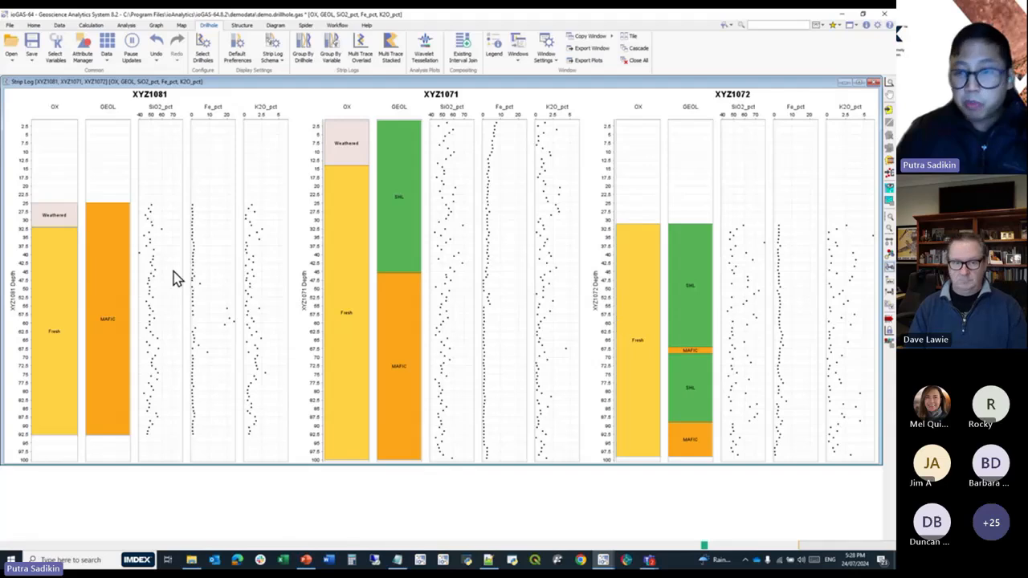
left_click(889, 274)
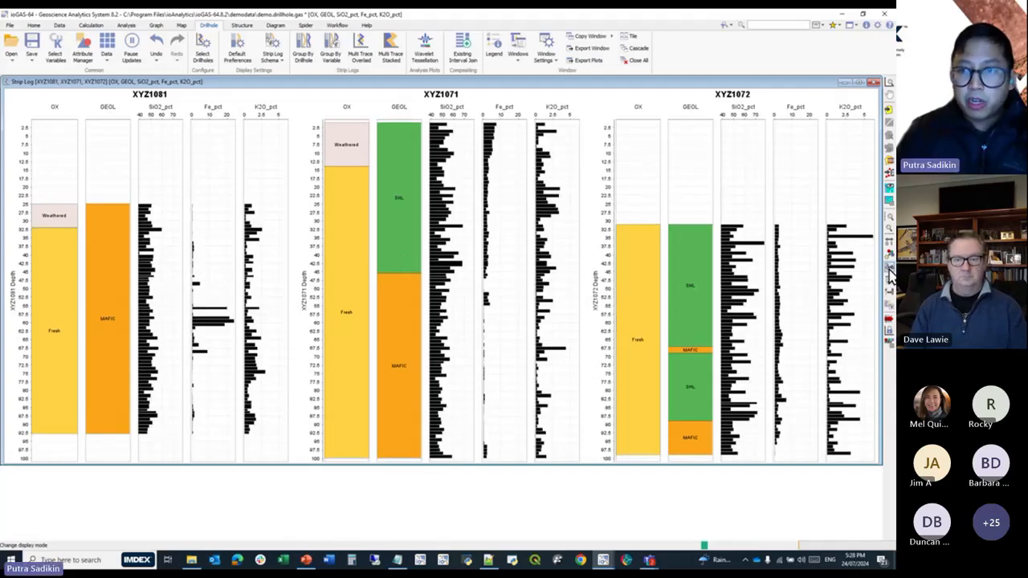
left_click(889, 276)
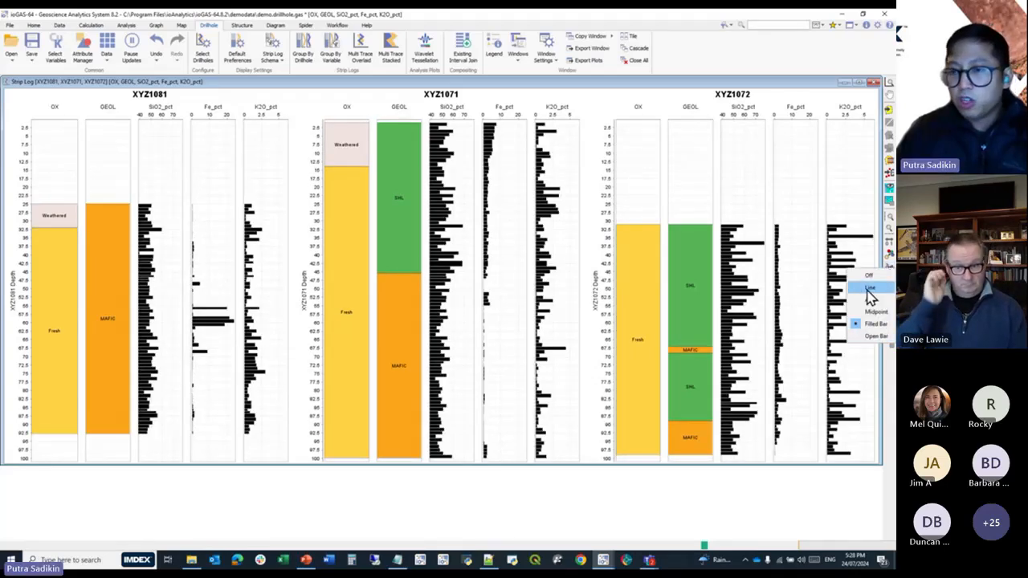
left_click(886, 380)
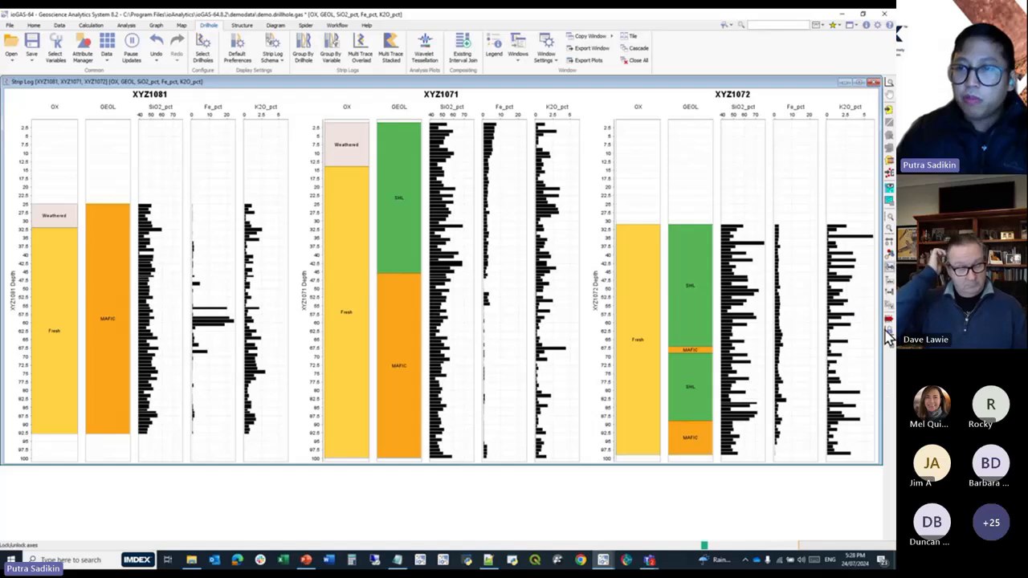
Toggle point attributing on and off for the numeric bars, and hide the segment labels and outlines of the text columns.
left_click(888, 265)
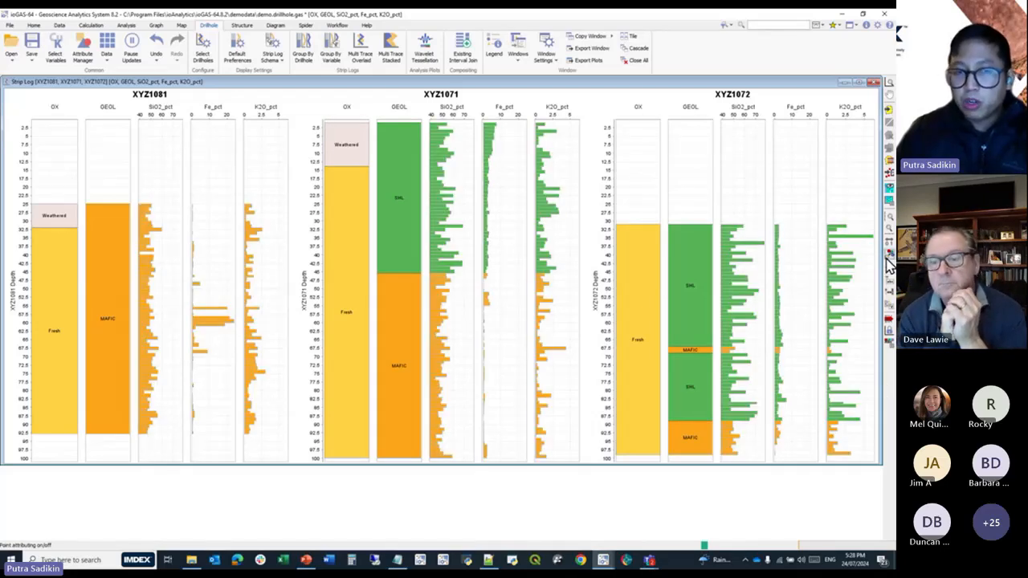
left_click(888, 265)
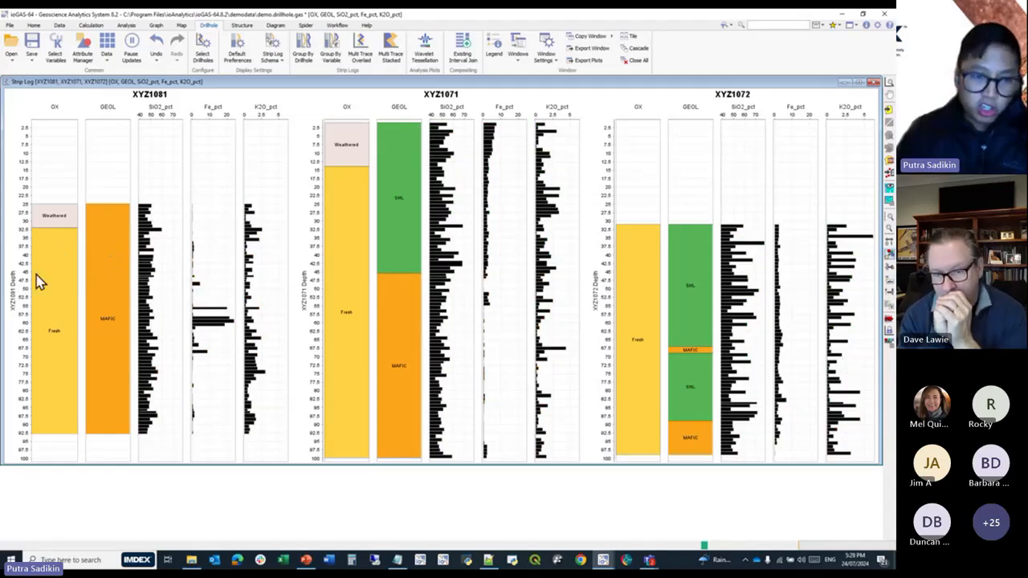
left_click(887, 290)
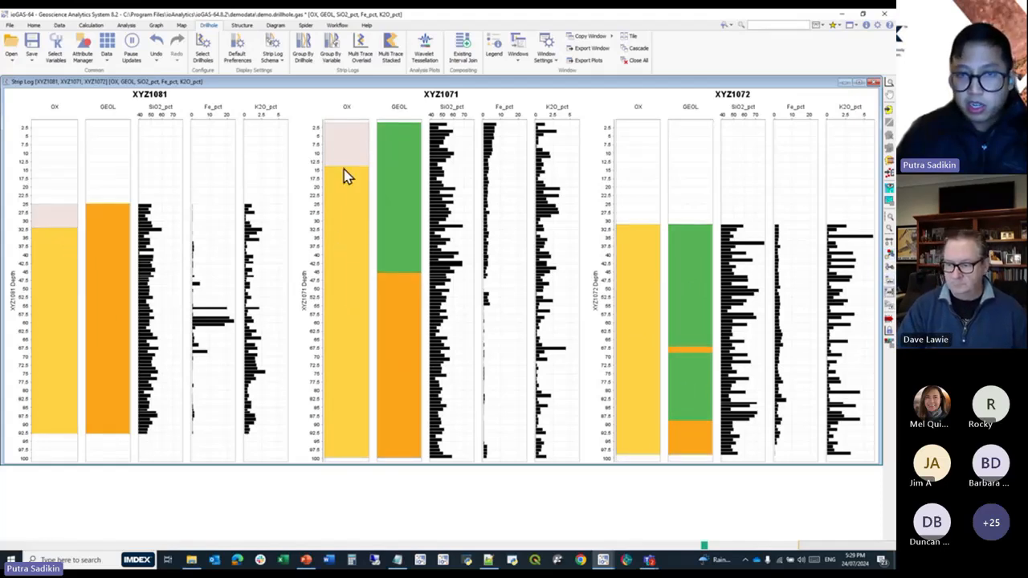
Open the strip log schema configuration and recolour the Fresh category of the OX column pinkish red.
left_click(891, 310)
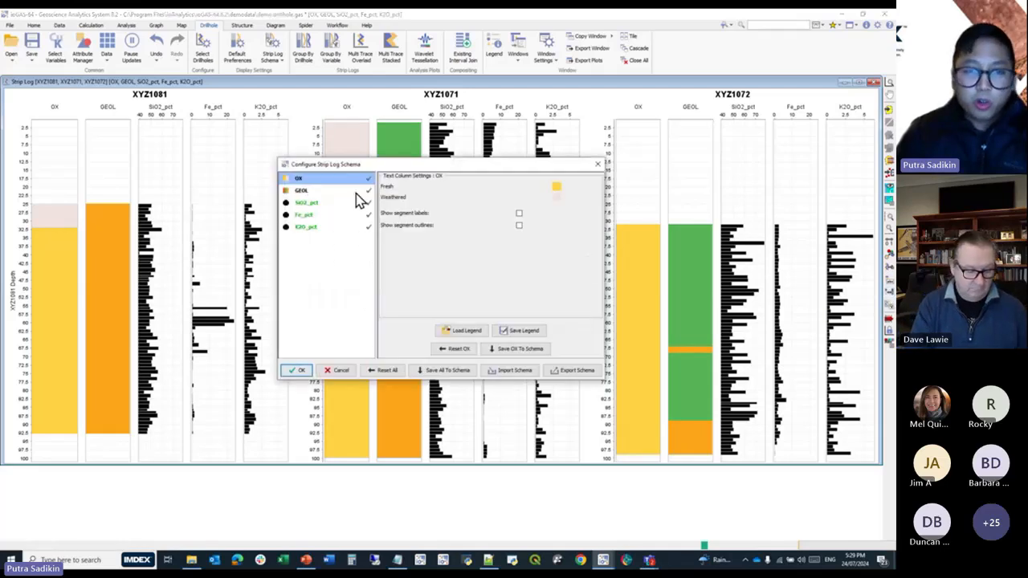
left_click_drag(361, 171, 384, 245)
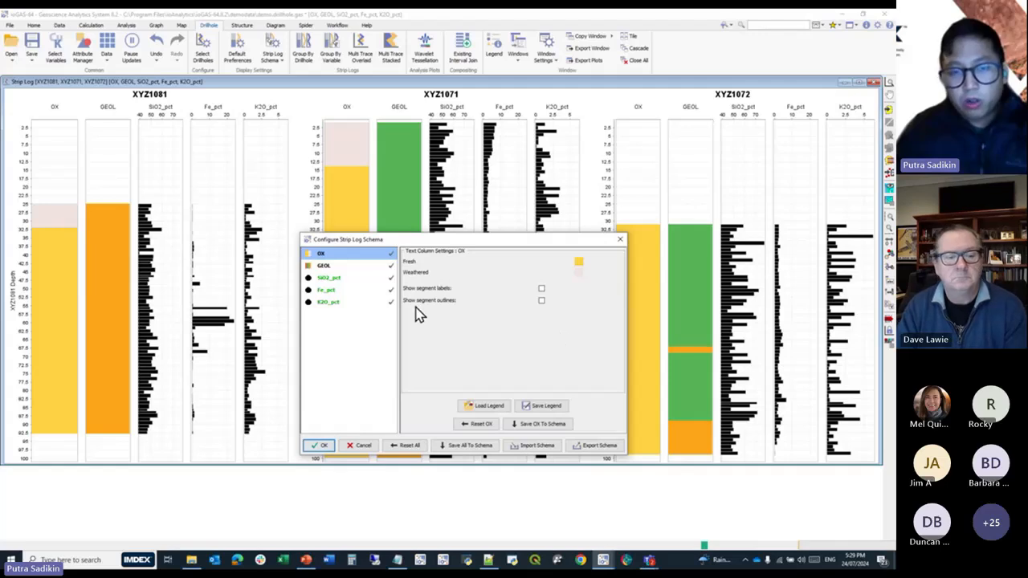
left_click(334, 267)
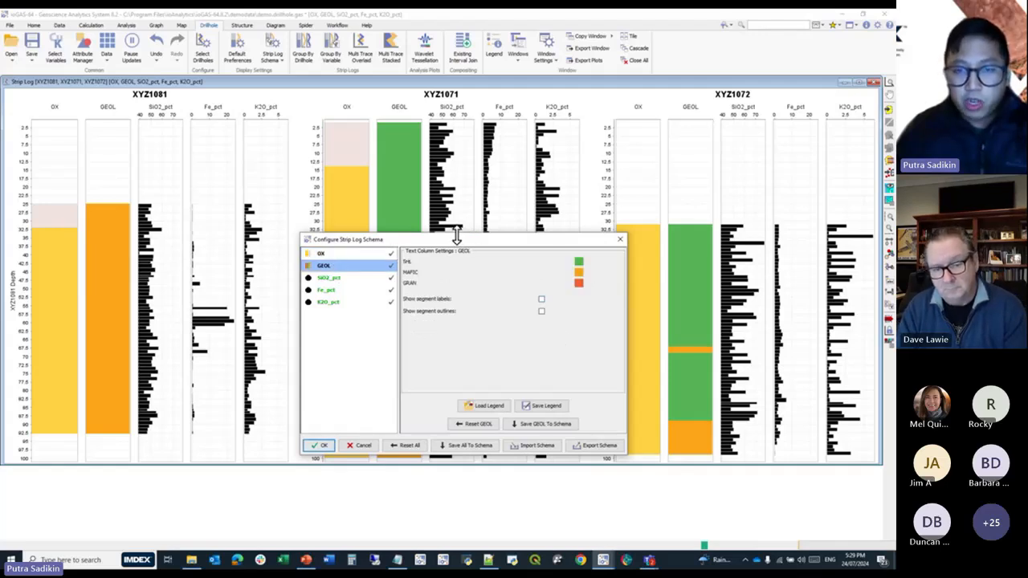
left_click(328, 256)
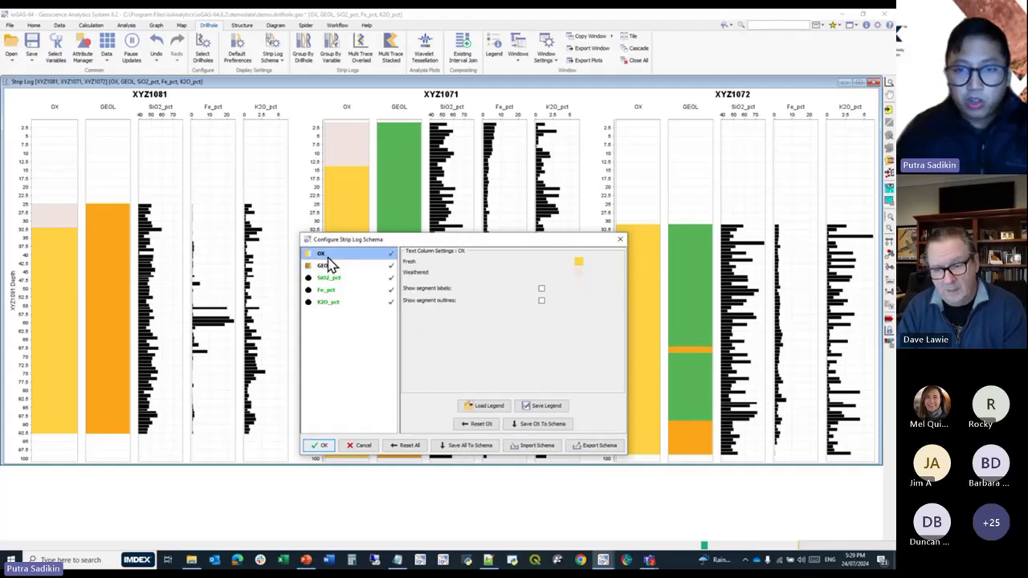
left_click(580, 266)
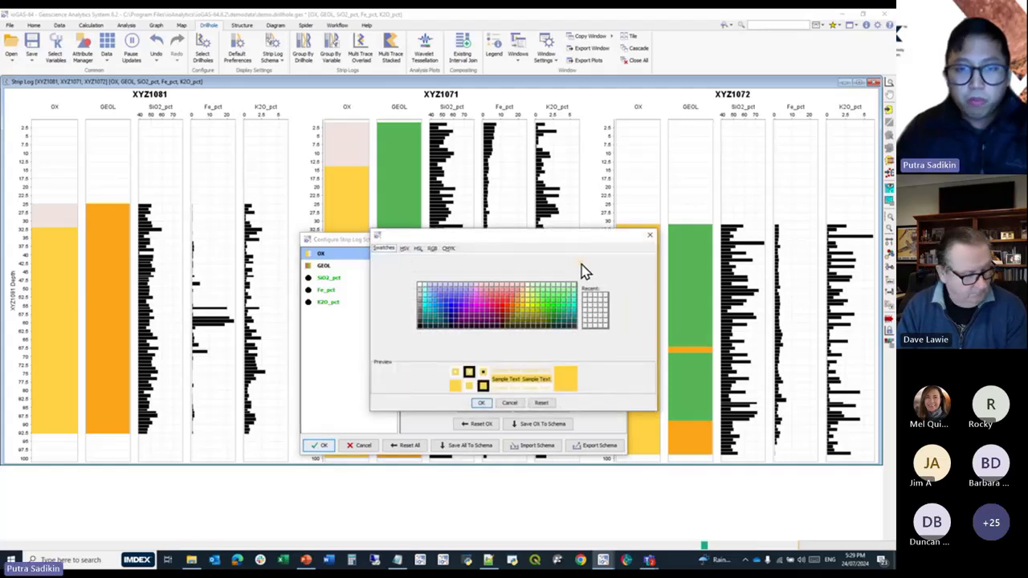
left_click(496, 309)
left_click(481, 403)
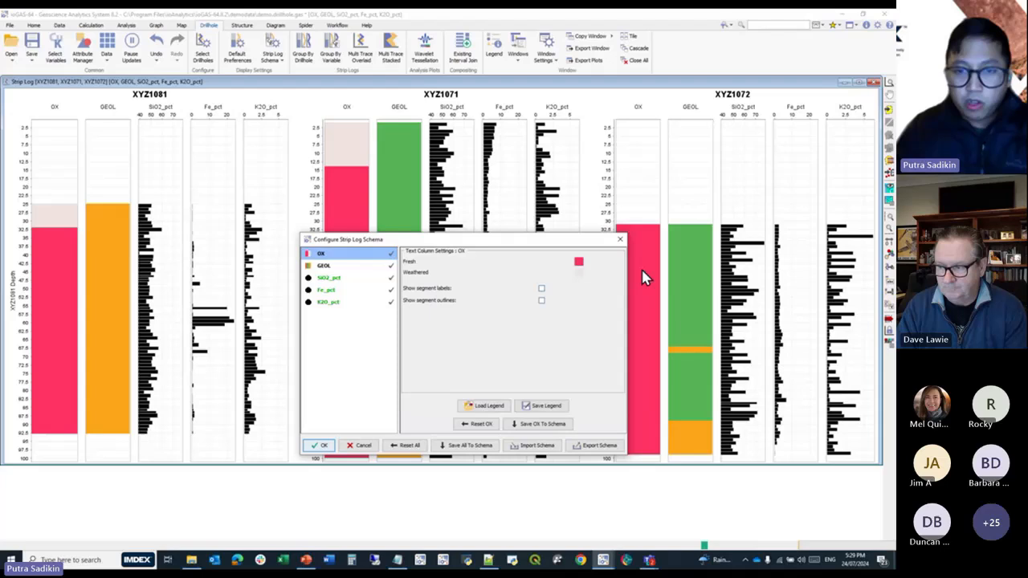
Recolour the Weathered category of the OX column green.
left_click(579, 265)
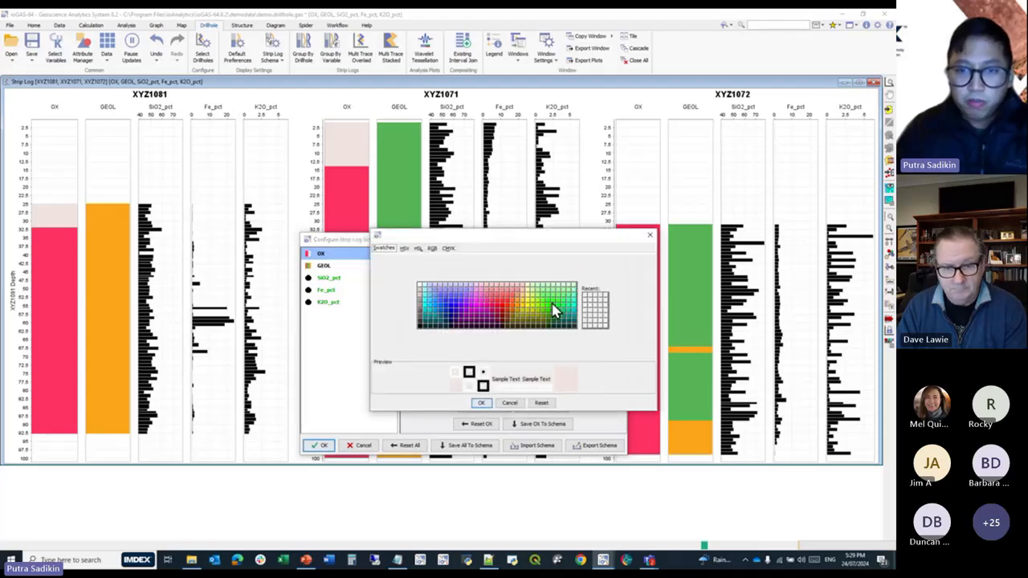
left_click(566, 317)
left_click(482, 403)
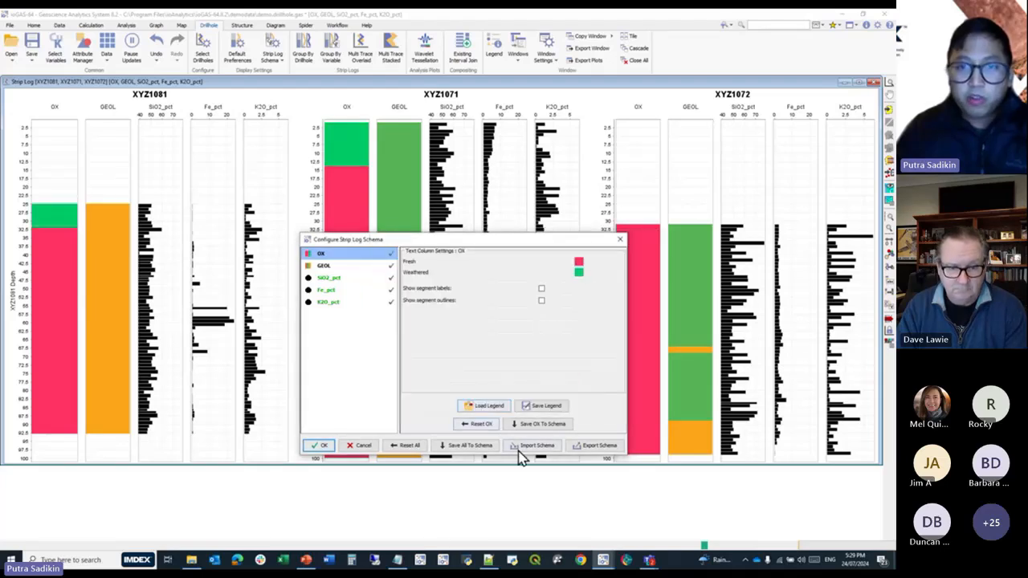
Recolour the SHL category of the GEOL column blue.
left_click_drag(498, 245, 736, 244)
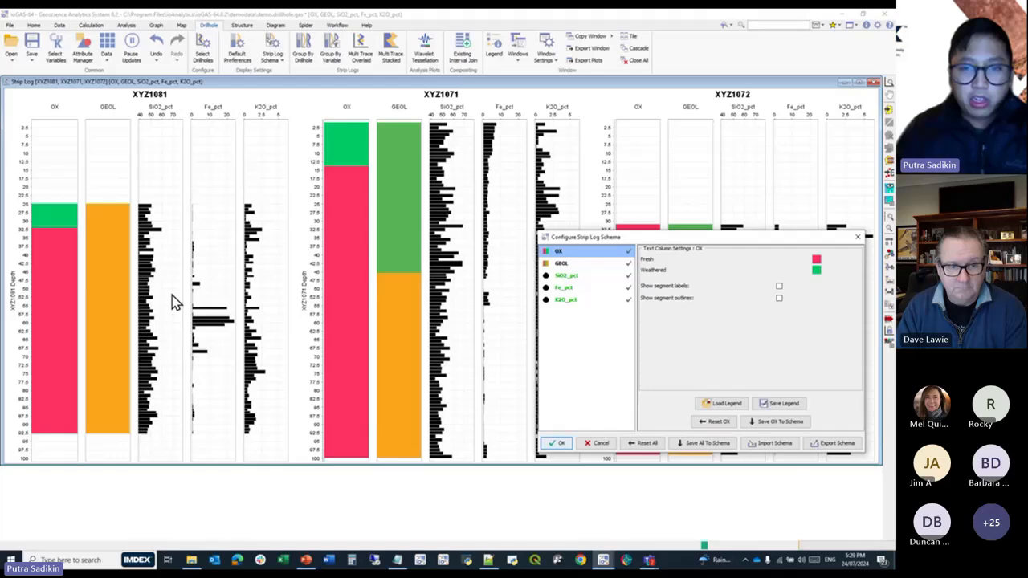
left_click(593, 265)
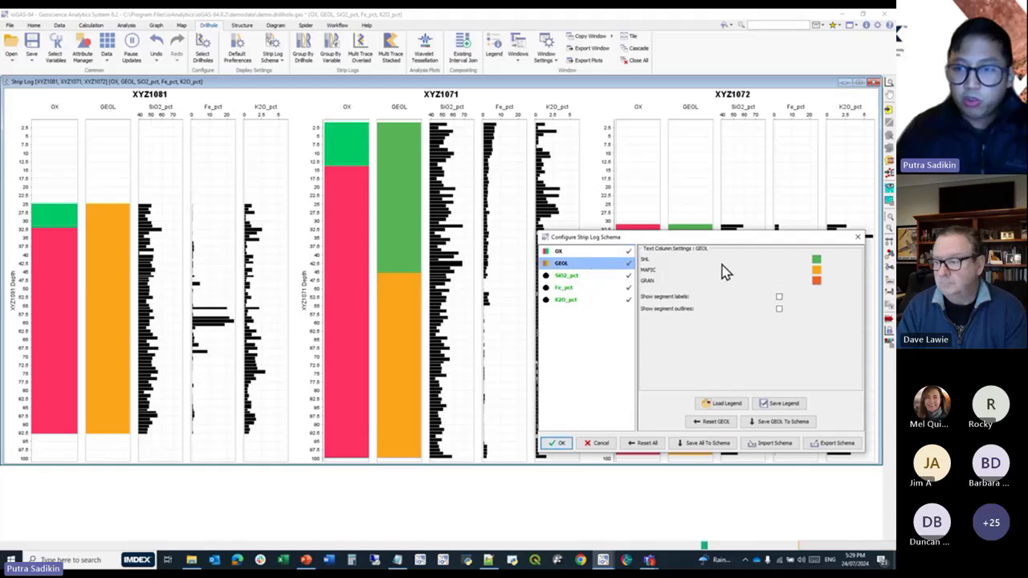
left_click(817, 259)
left_click(746, 310)
left_click(691, 298)
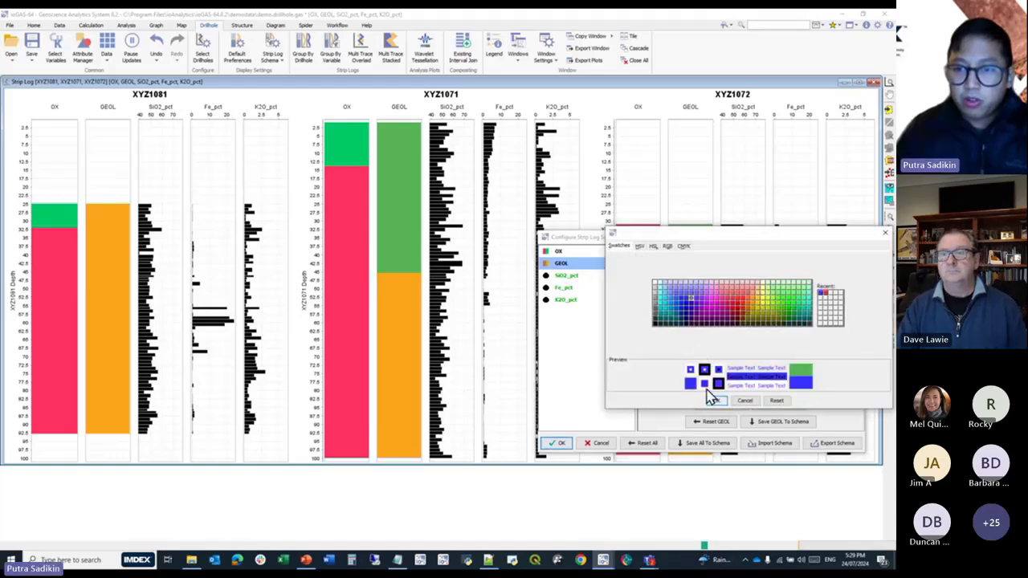
left_click(716, 399)
Recolour the GEOL column's MAFIC category purple and its GRAN category bright green.
left_click(815, 271)
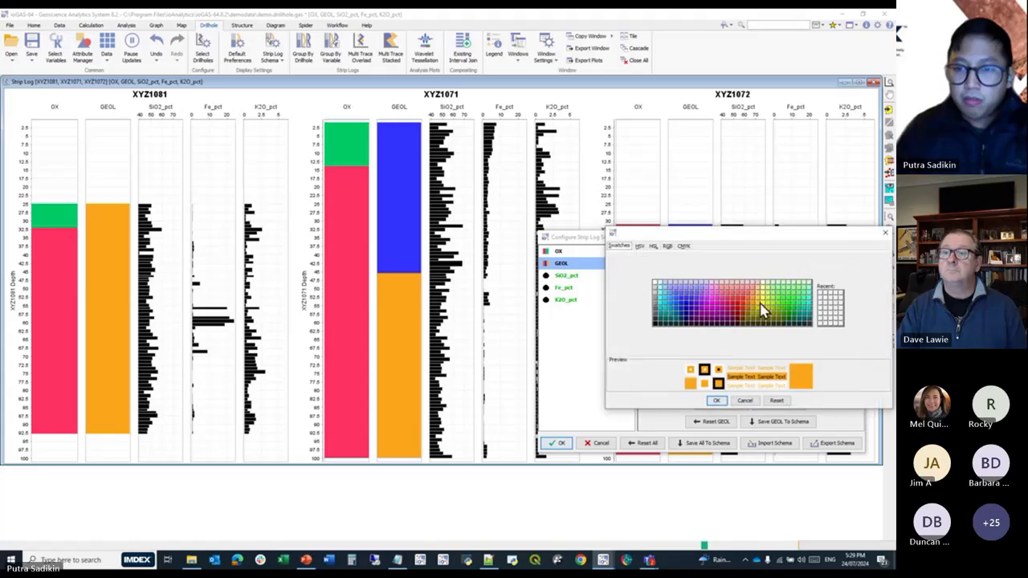
left_click(704, 305)
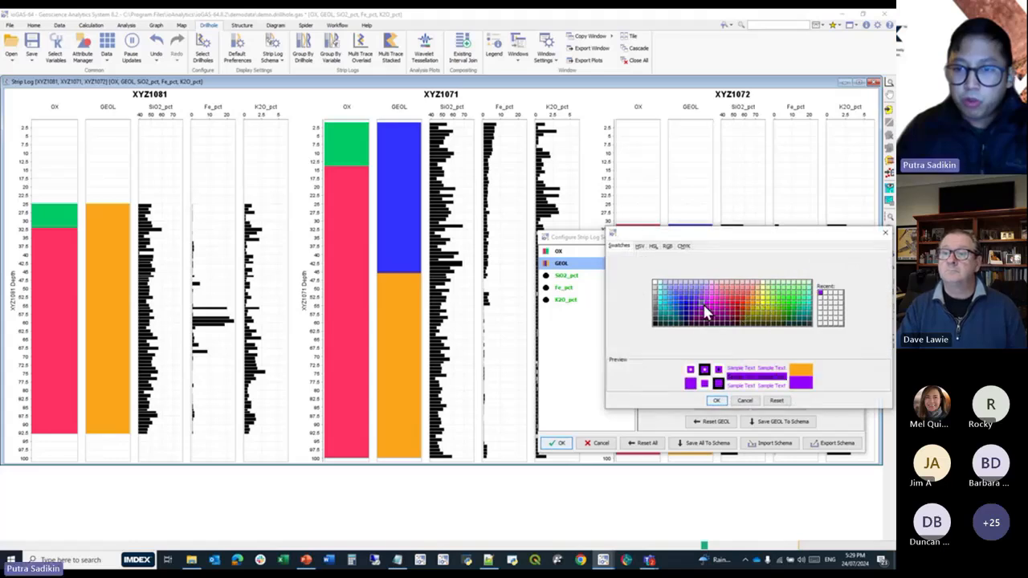
left_click(716, 400)
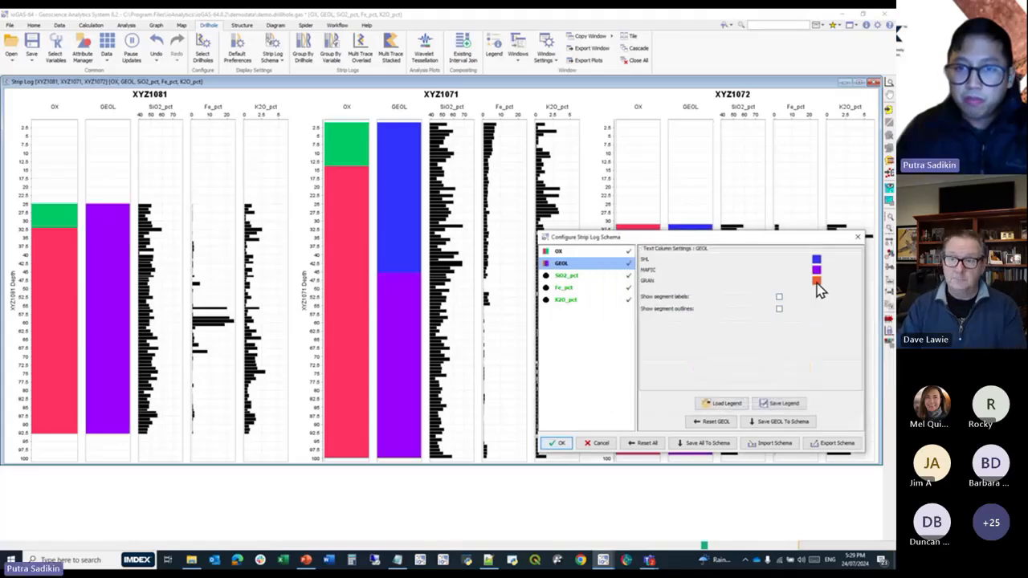
left_click(816, 281)
left_click(776, 337)
left_click(711, 404)
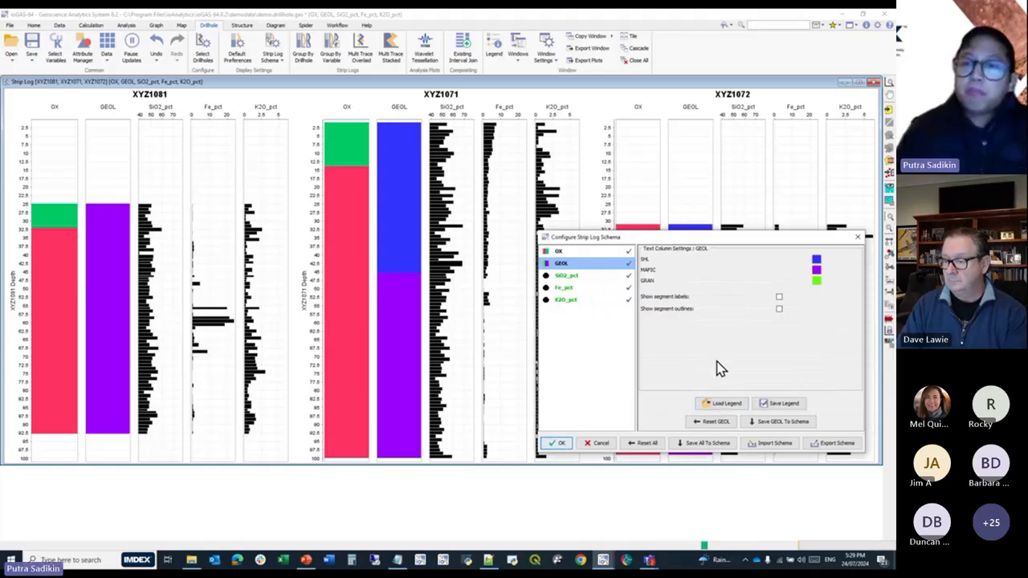
Examine the schema settings of the numeric columns SiO2_pct, Fe_pct and K2O_pct.
left_click(565, 277)
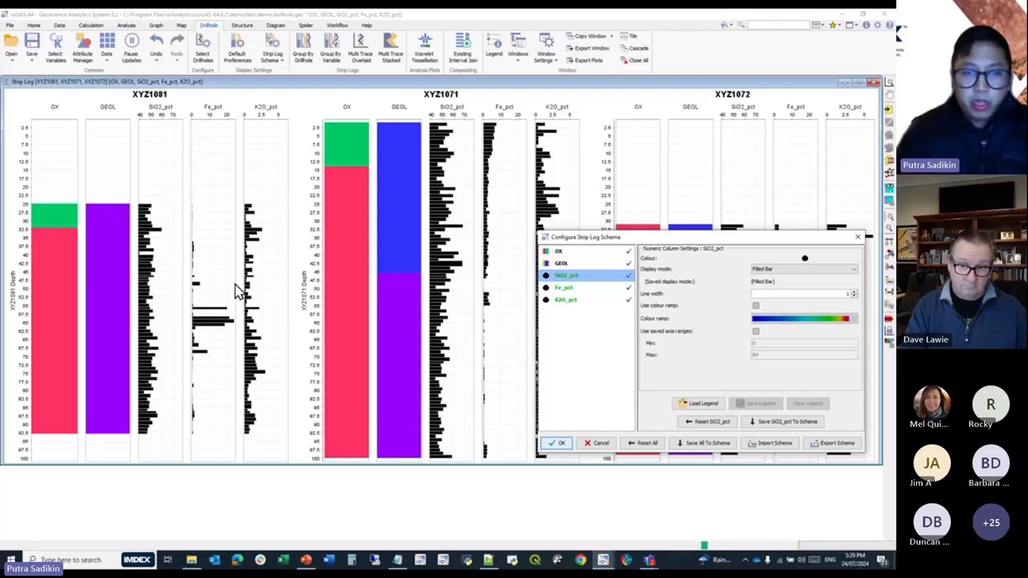
left_click(610, 288)
left_click(589, 299)
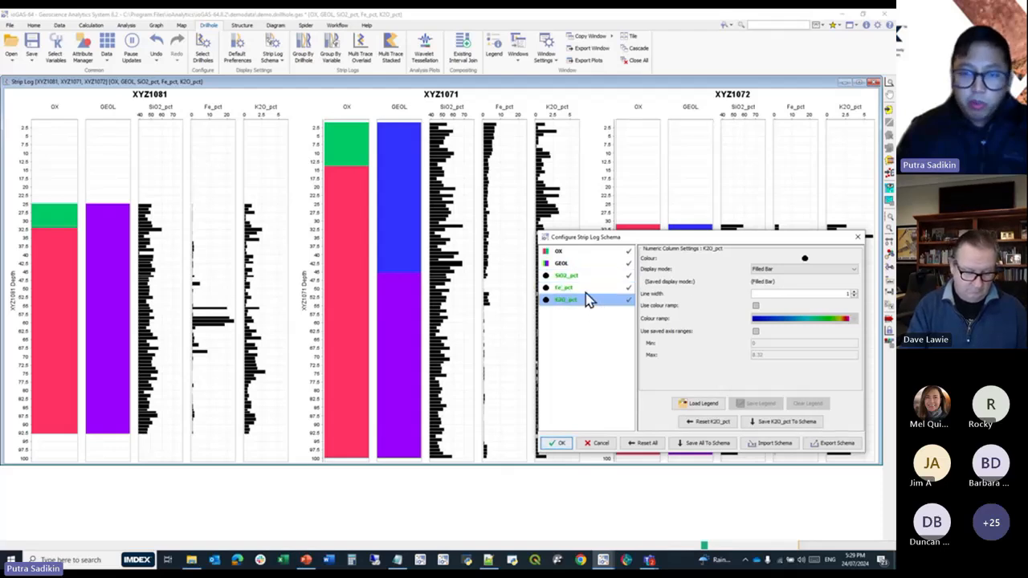
left_click(589, 287)
left_click(600, 276)
left_click_drag(635, 242, 482, 260)
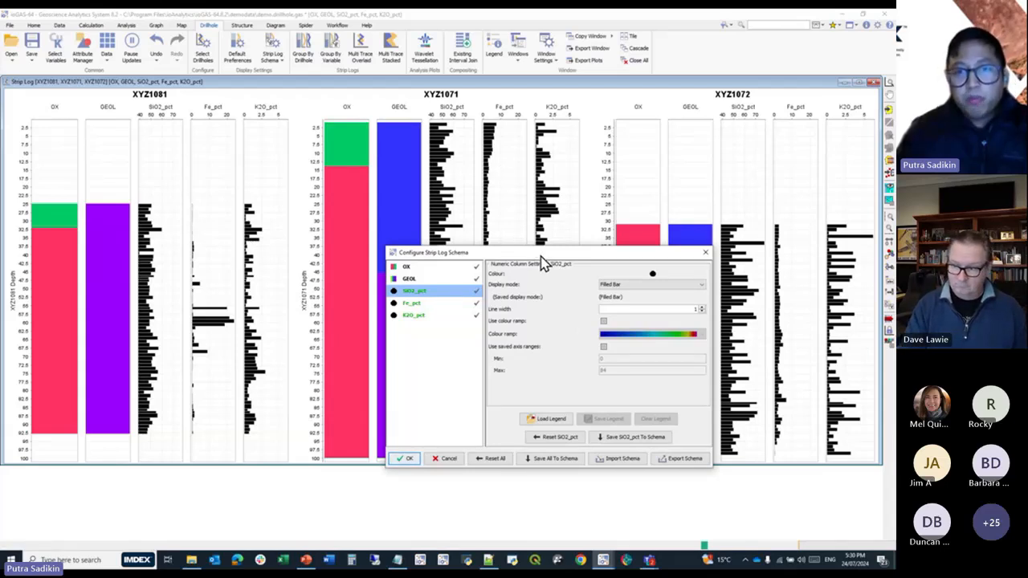
left_click_drag(540, 255, 577, 254)
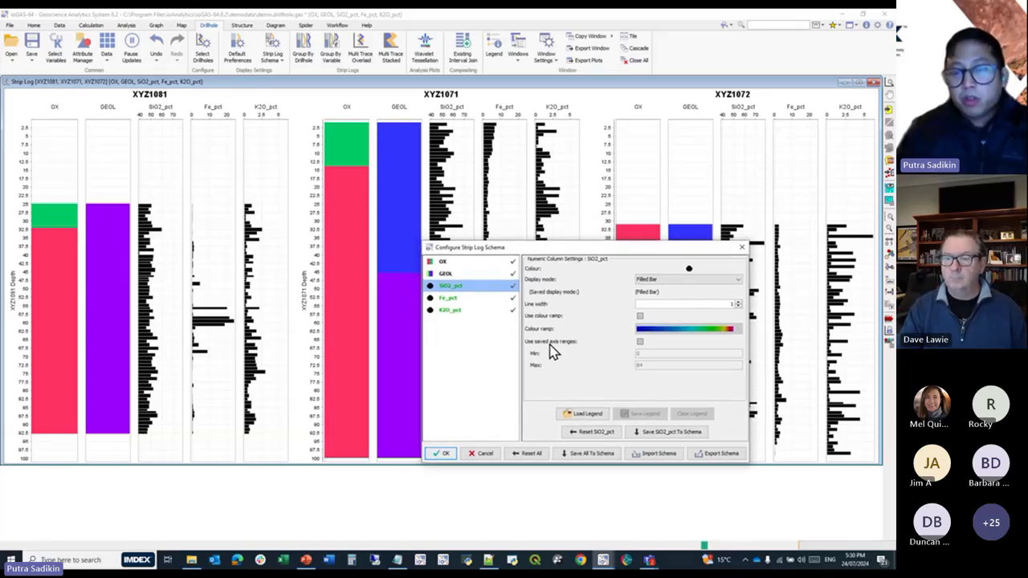
Show the SiO2_pct column in Line display mode, coloured red with a line width of 4.
left_click(673, 280)
left_click(662, 297)
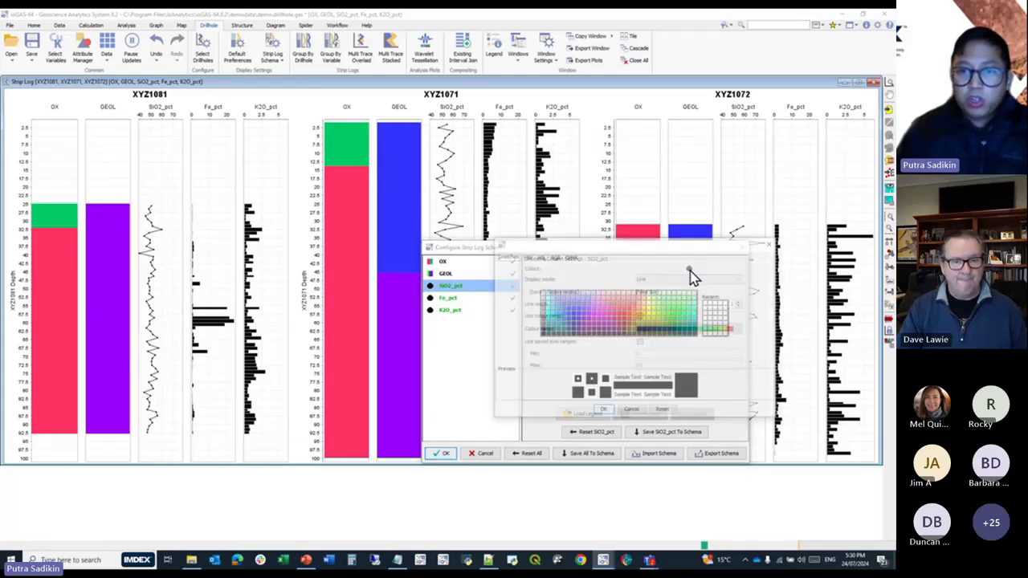
left_click(688, 270)
left_click(632, 318)
left_click(604, 411)
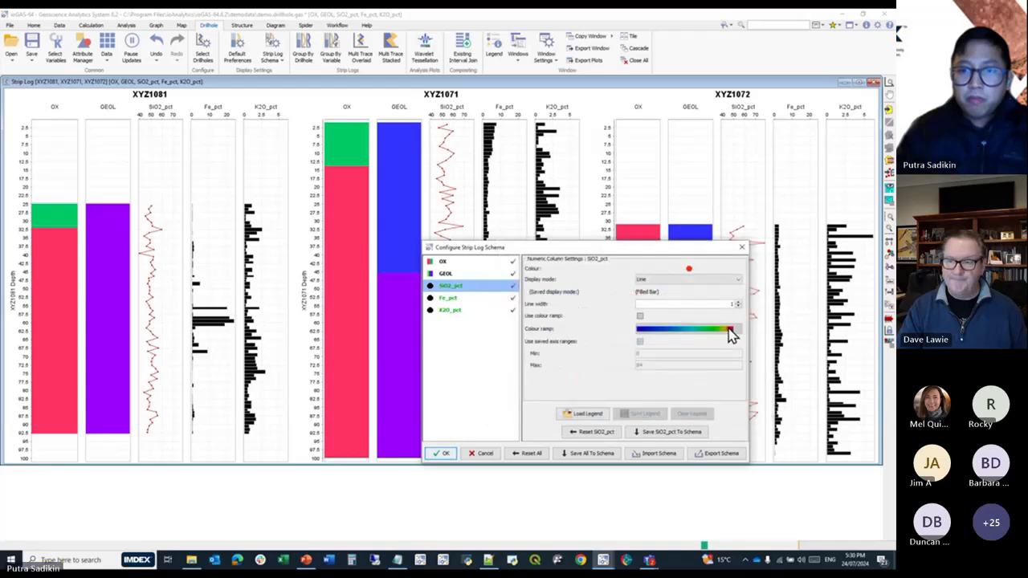
left_click(739, 302)
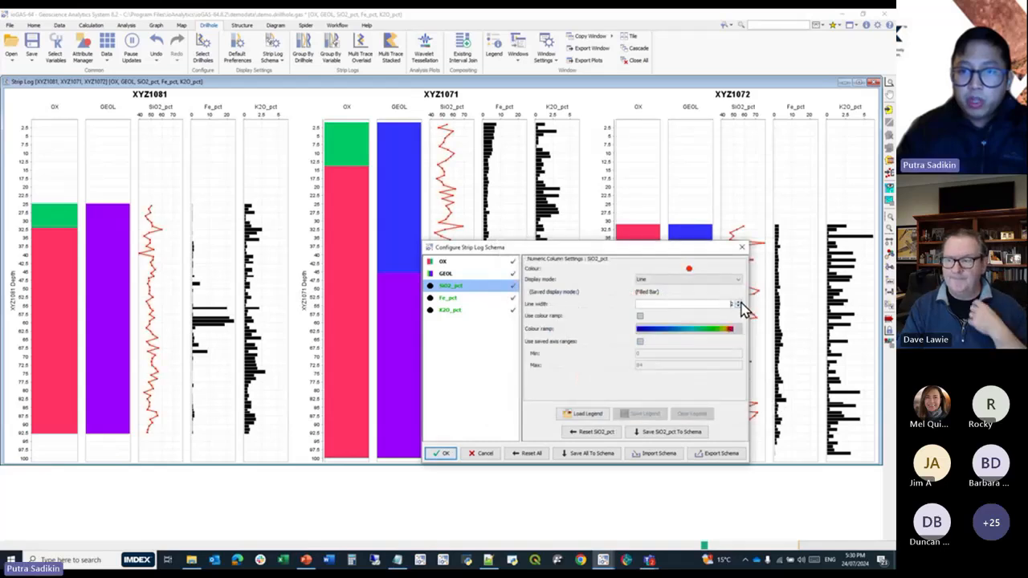
Show the Fe_pct column in Open Bar display mode and colour it light green.
left_click(491, 298)
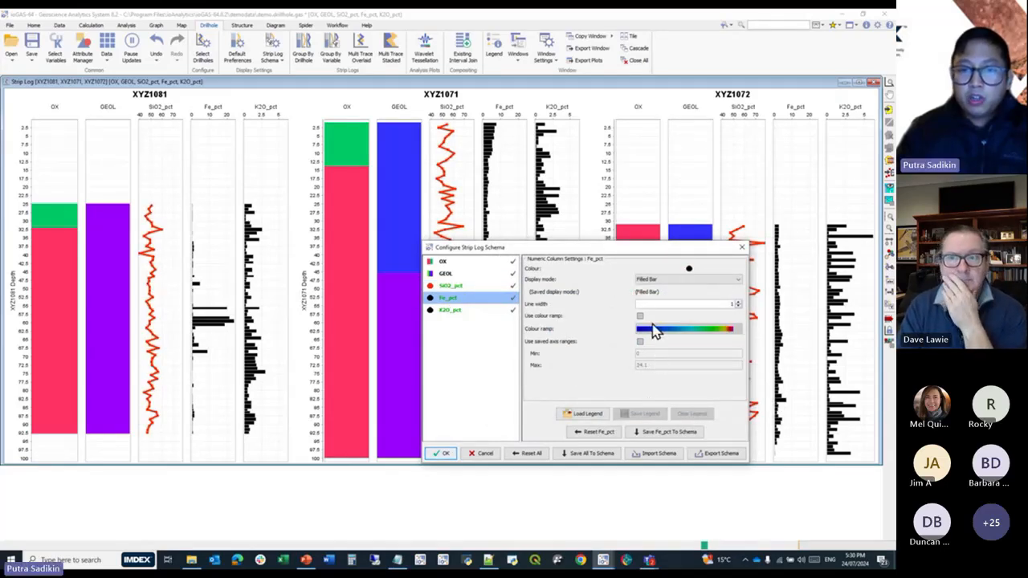
left_click(669, 281)
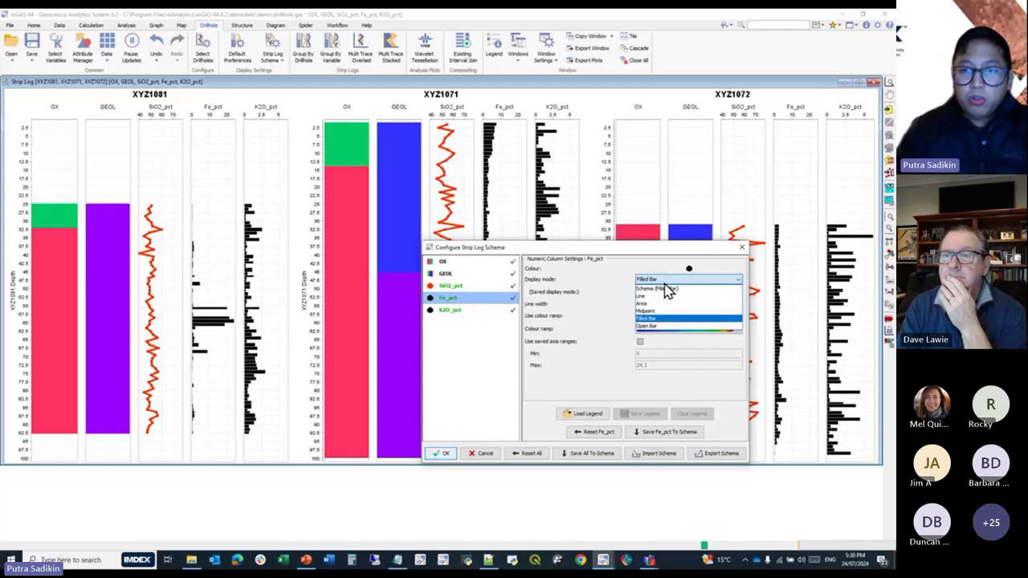
left_click(653, 334)
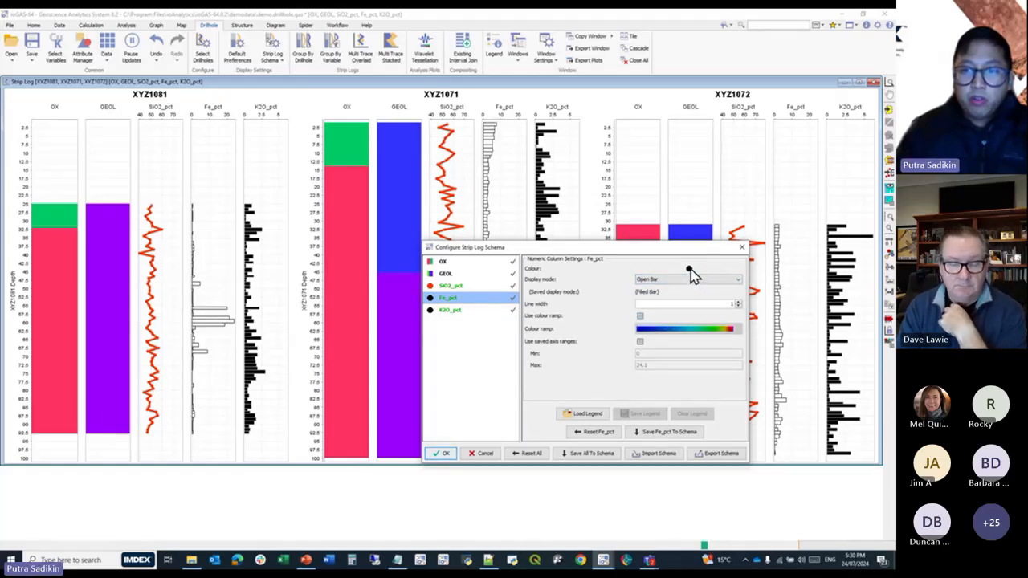
left_click(689, 271)
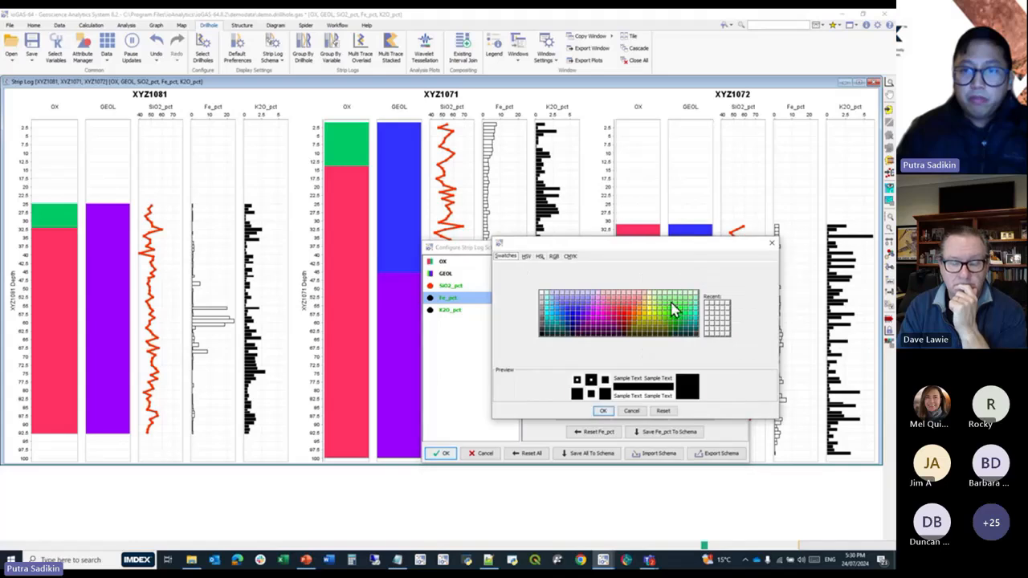
left_click(671, 309)
left_click(600, 413)
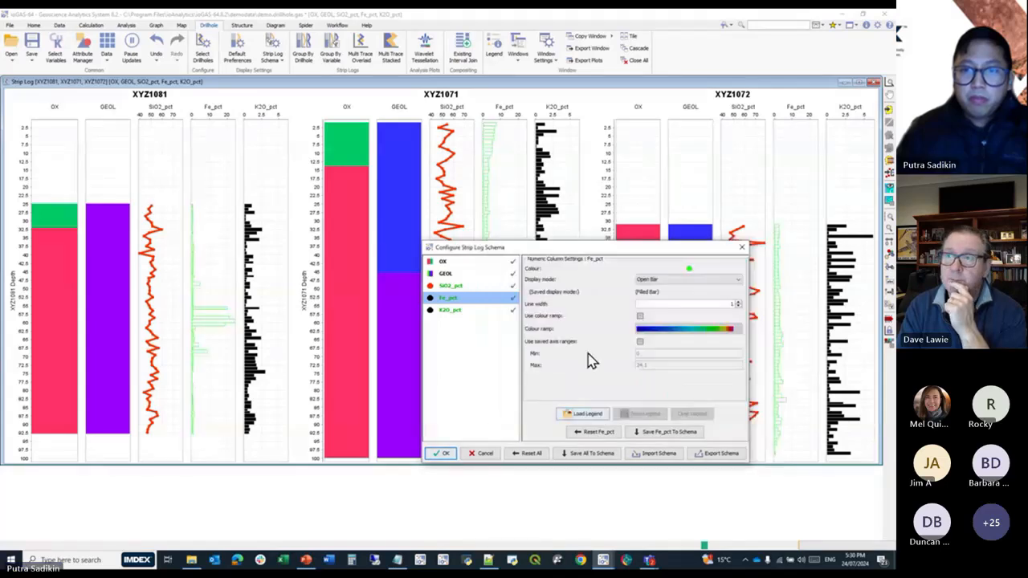
Enable a colour ramp for the K2O_pct column and choose the rainbow ramp running from red through green and blue to magenta.
left_click(460, 311)
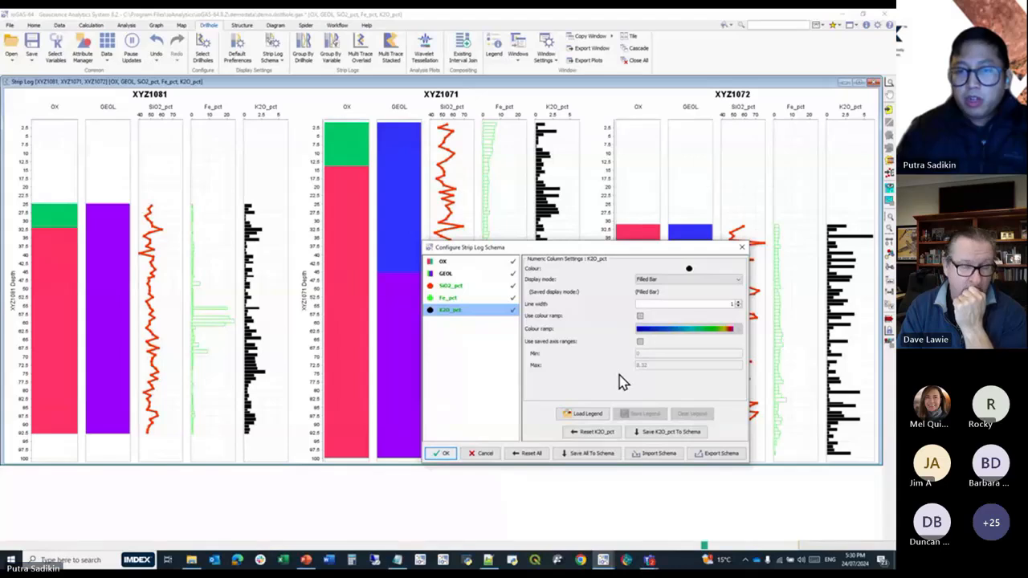
left_click(640, 316)
left_click(697, 330)
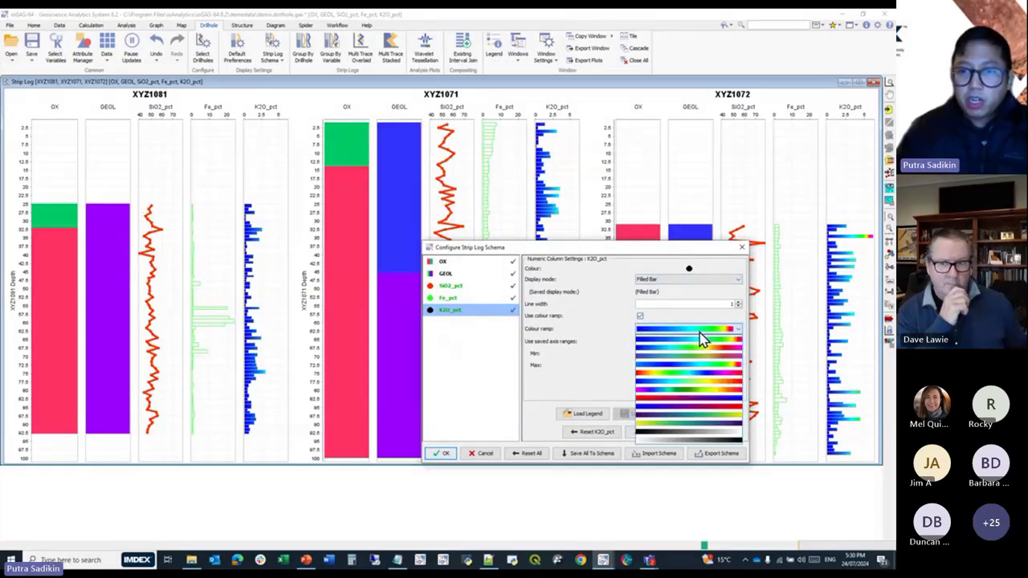
left_click(691, 383)
left_click_drag(653, 250, 351, 314)
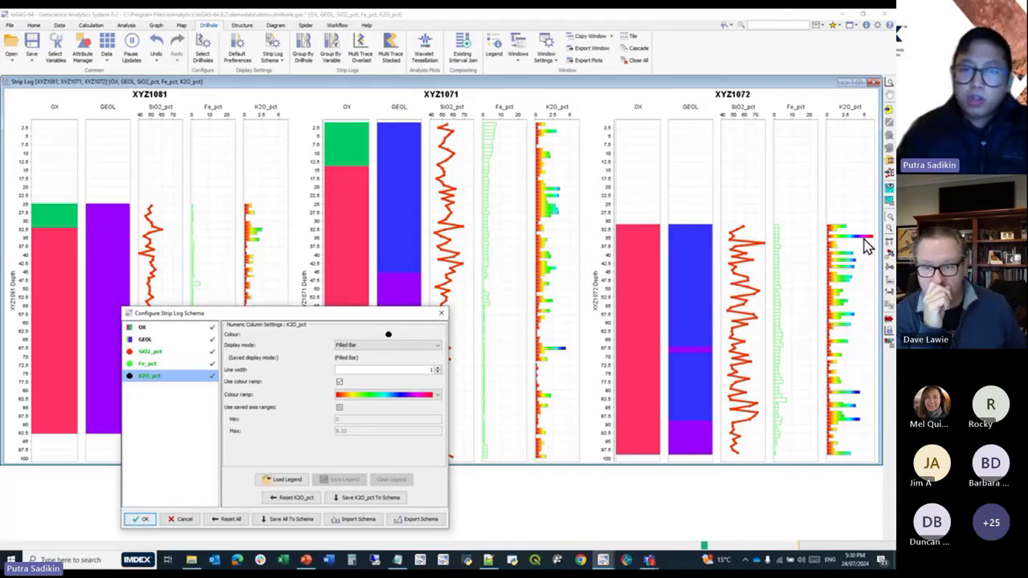
mouse_move(867, 247)
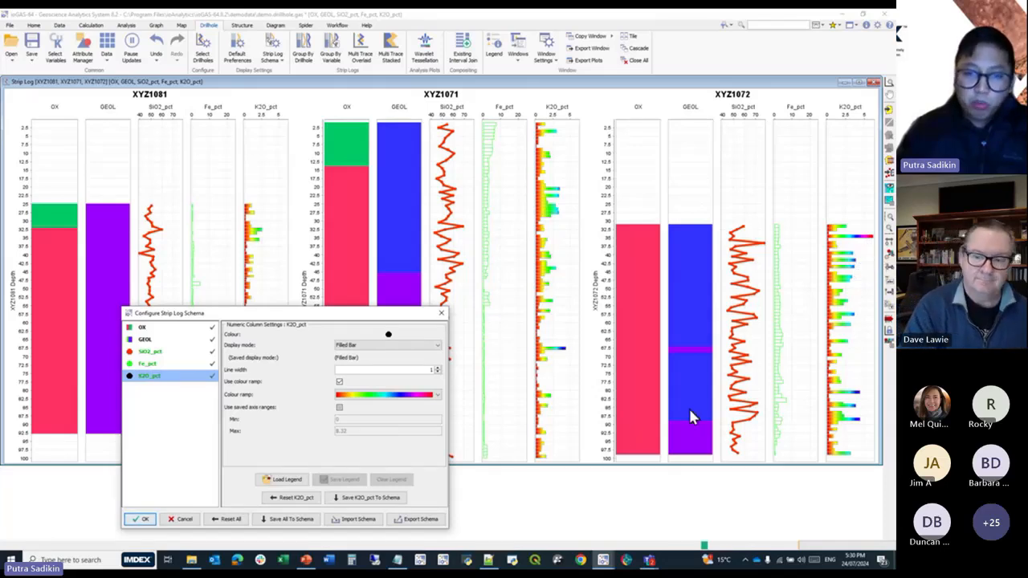
Try the Area display mode on the K2O_pct column and return it to Filled Bar.
left_click(394, 346)
left_click(376, 371)
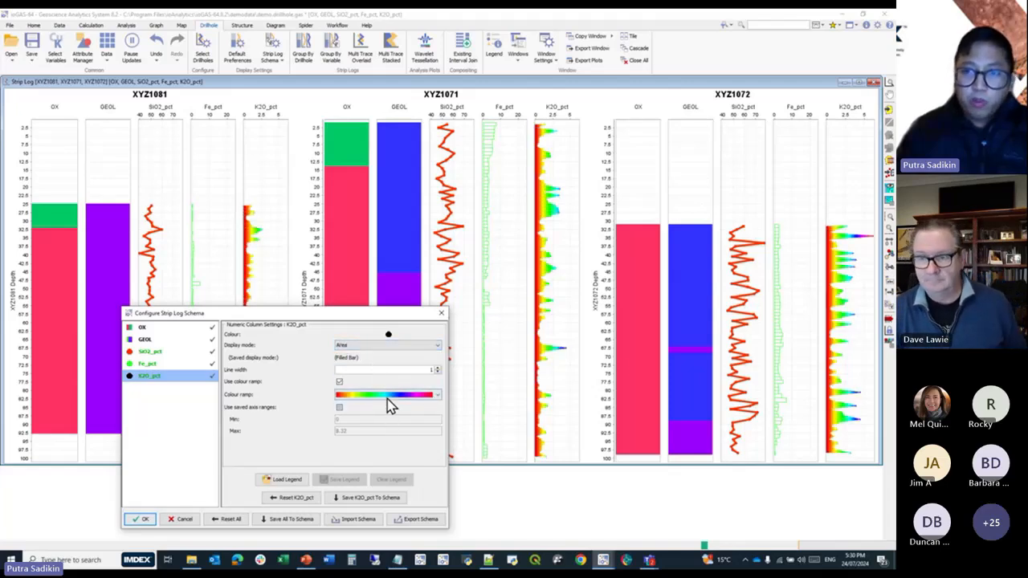
left_click(375, 347)
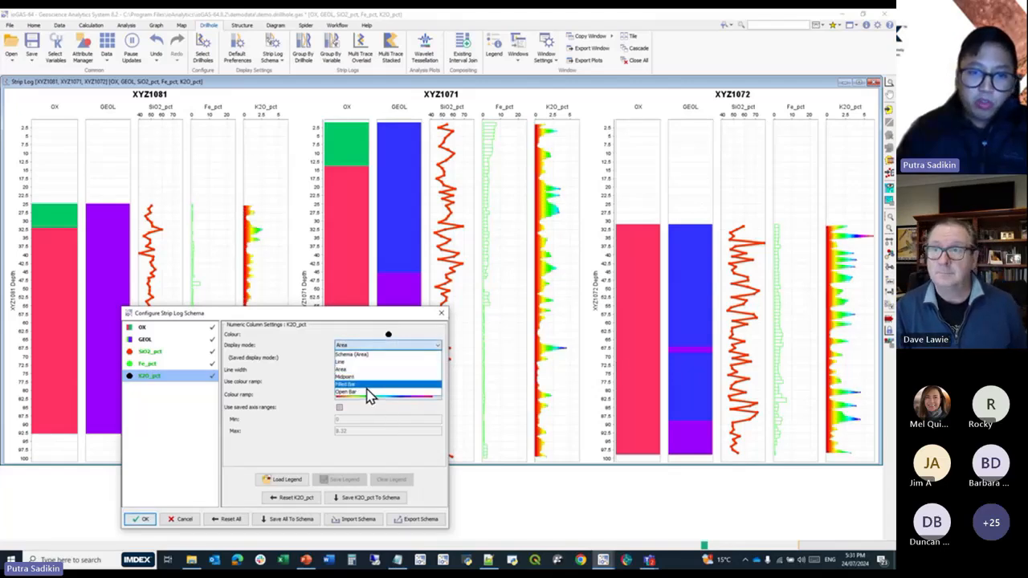
left_click(367, 387)
Export the strip log schema to a file named "Demo Webinar 2" and accept the schema configuration.
left_click_drag(374, 314, 569, 261)
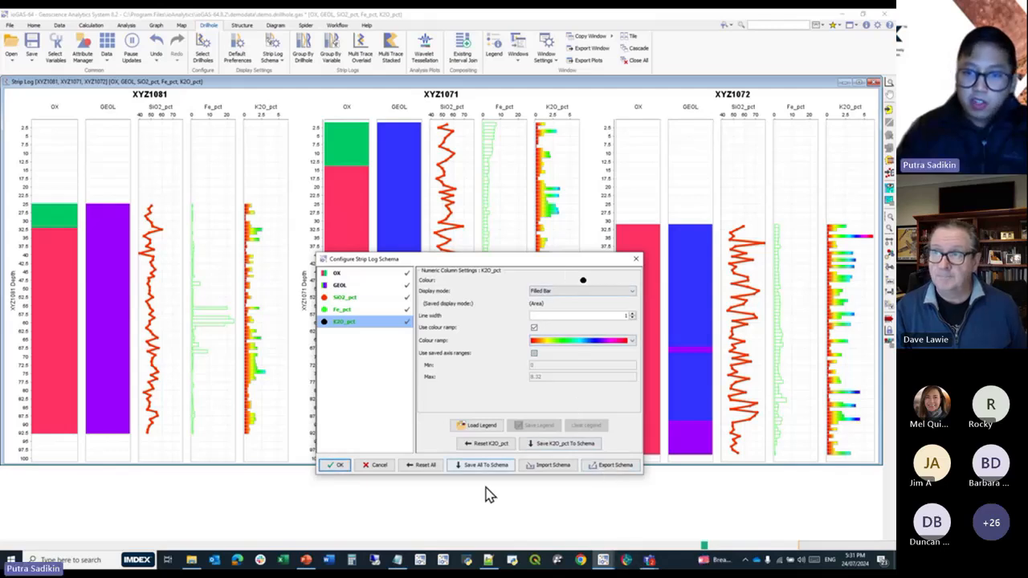
left_click(623, 471)
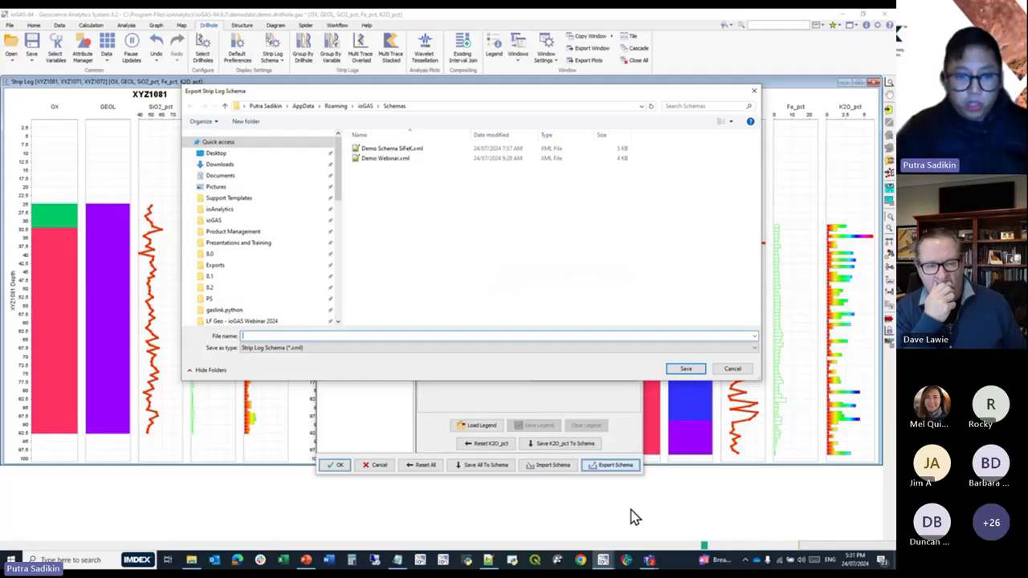
type("Demo")
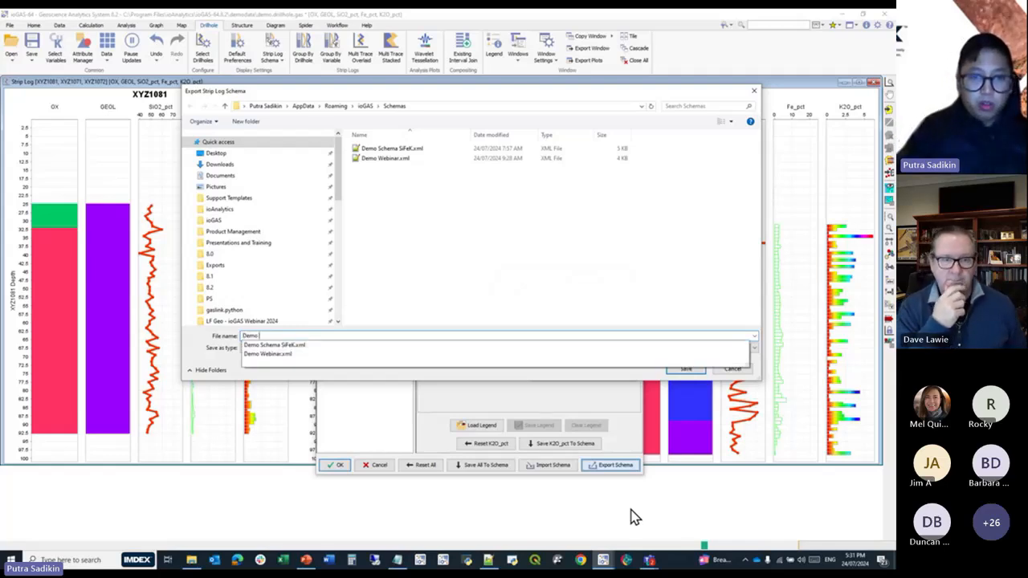
type(" Webinar 2")
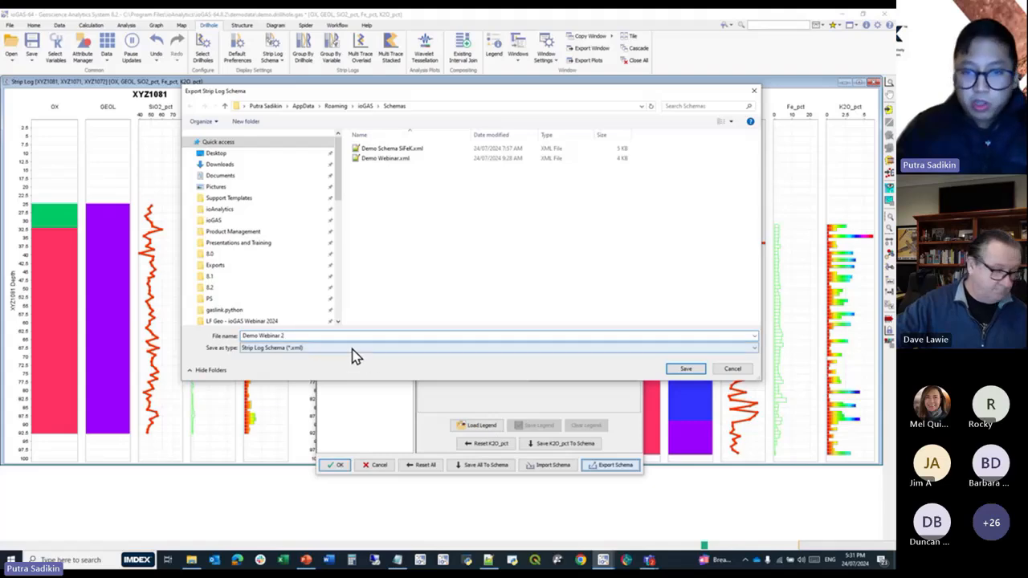
left_click(685, 369)
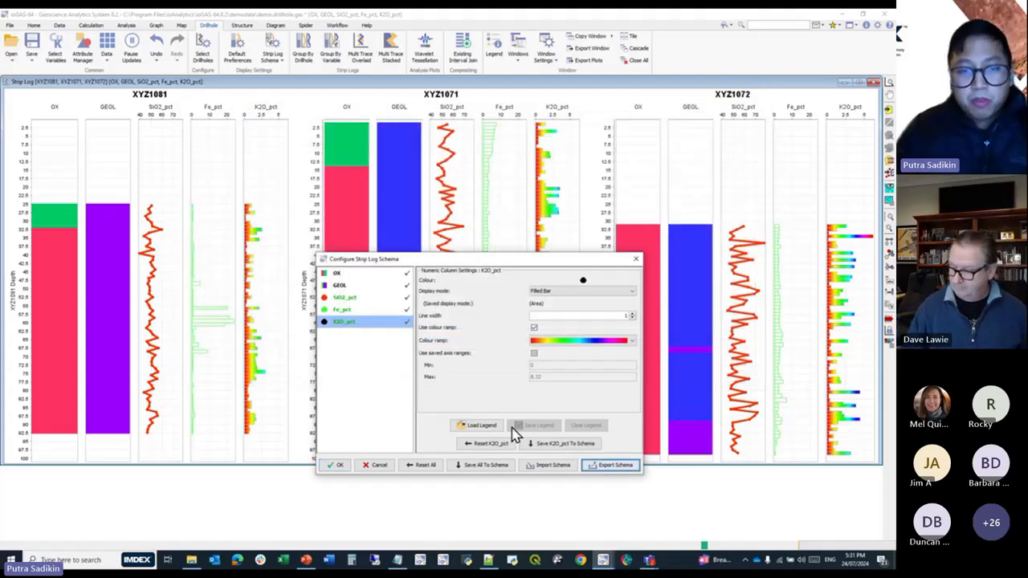
left_click(346, 468)
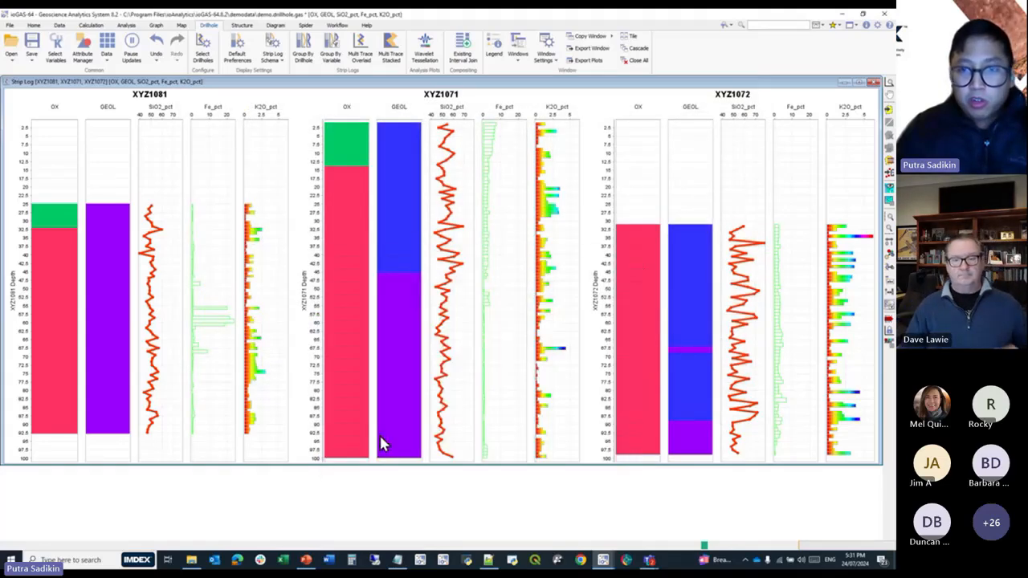
Close the strip log and remove all drillholes from the current drillhole selection.
left_click(874, 83)
left_click(203, 53)
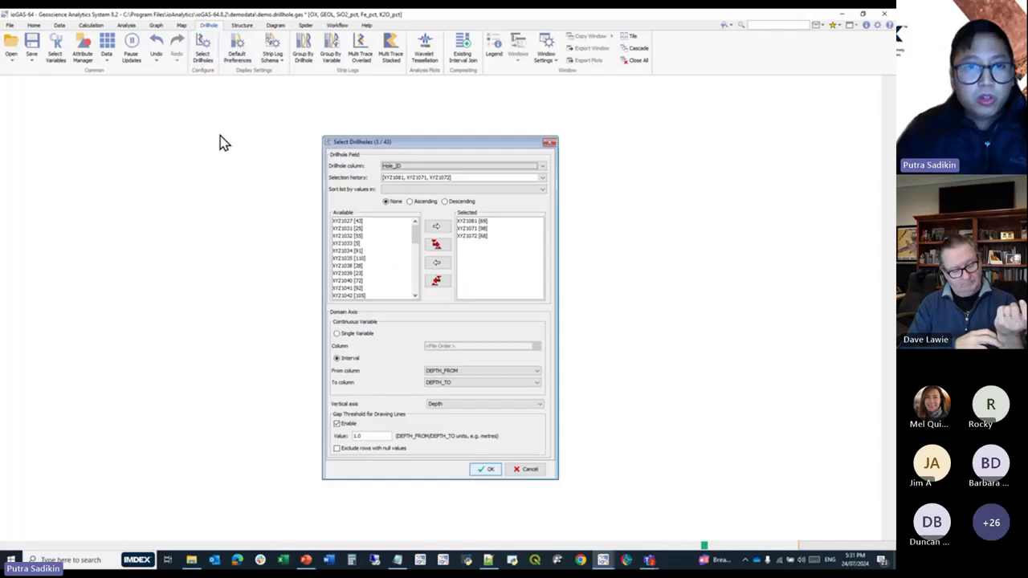
left_click(438, 281)
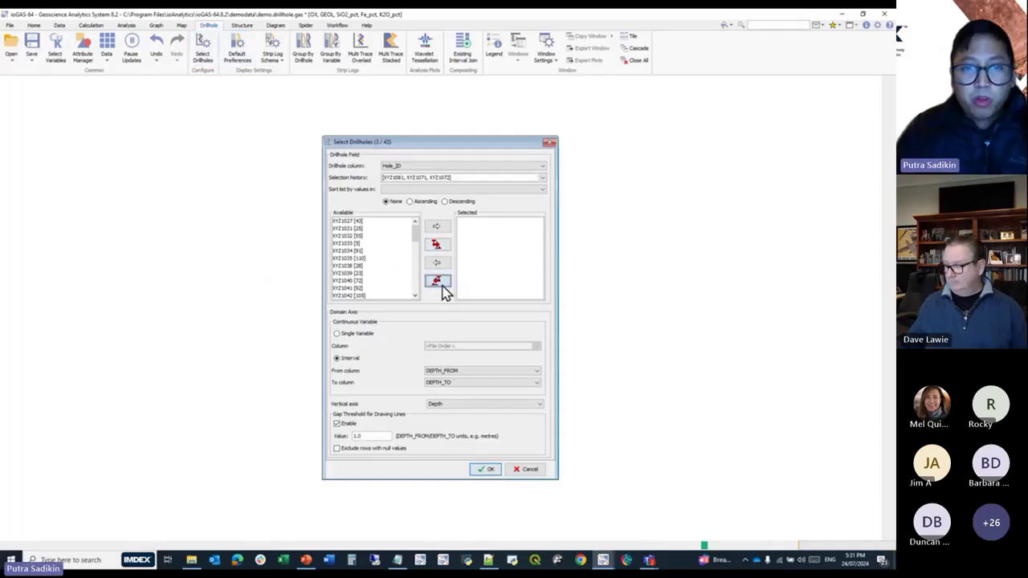
Sort the available drillholes by North in descending order and select XYZ1072, XYZ1071 and XYZ1069 for the strip logs.
left_click(434, 189)
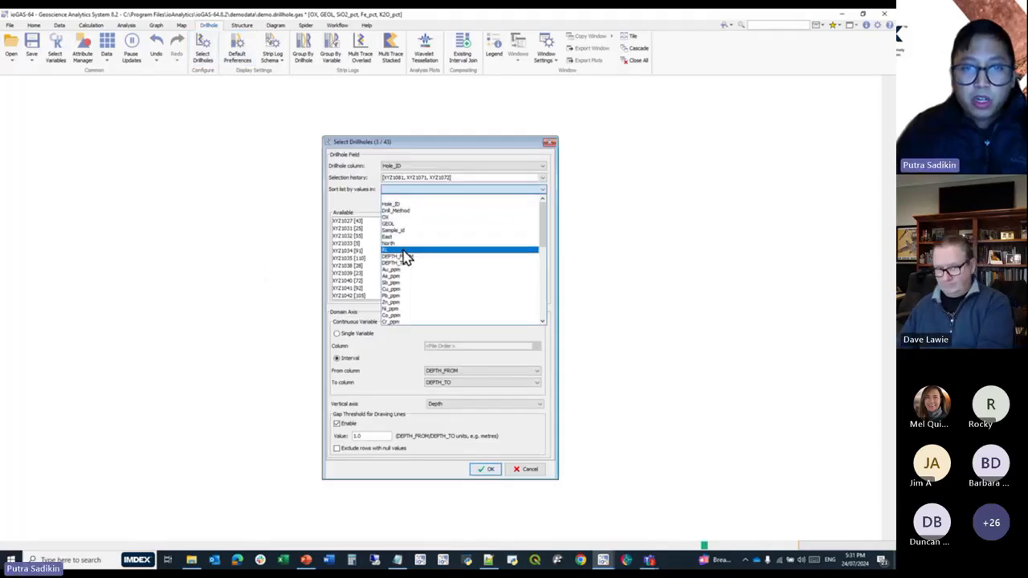
left_click(410, 244)
left_click(444, 202)
left_click(384, 221)
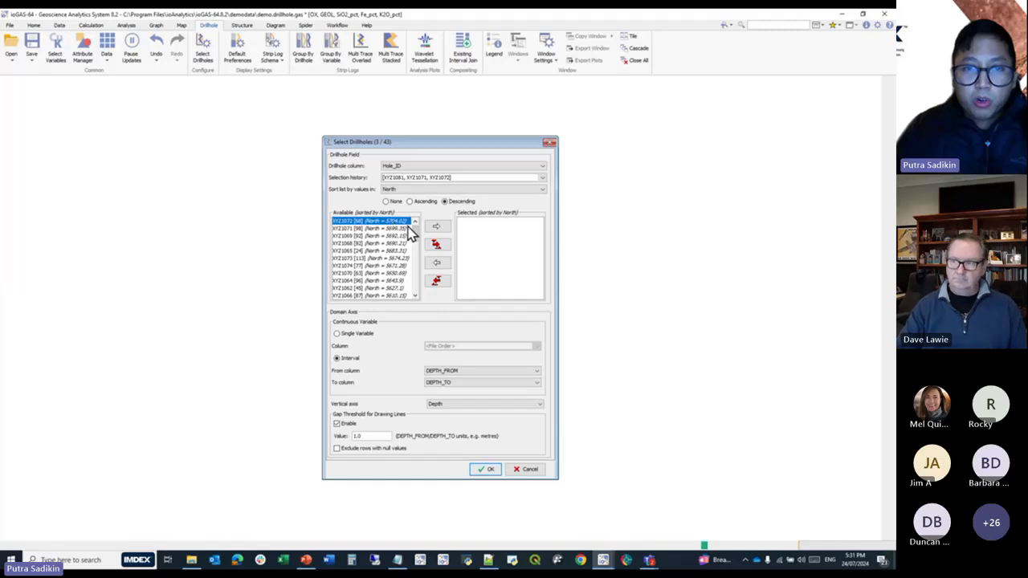
left_click(440, 228)
left_click(438, 229)
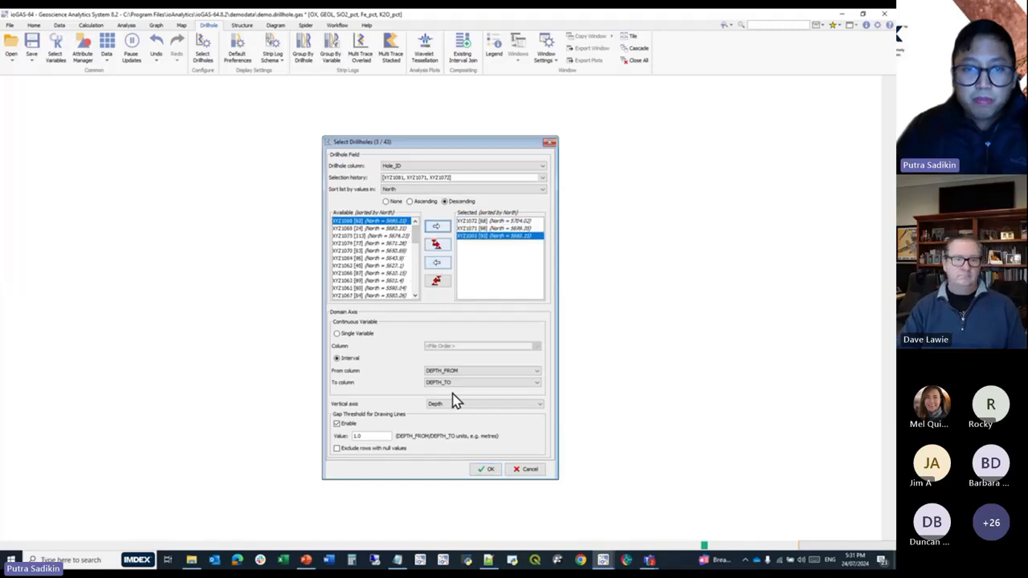
left_click(486, 469)
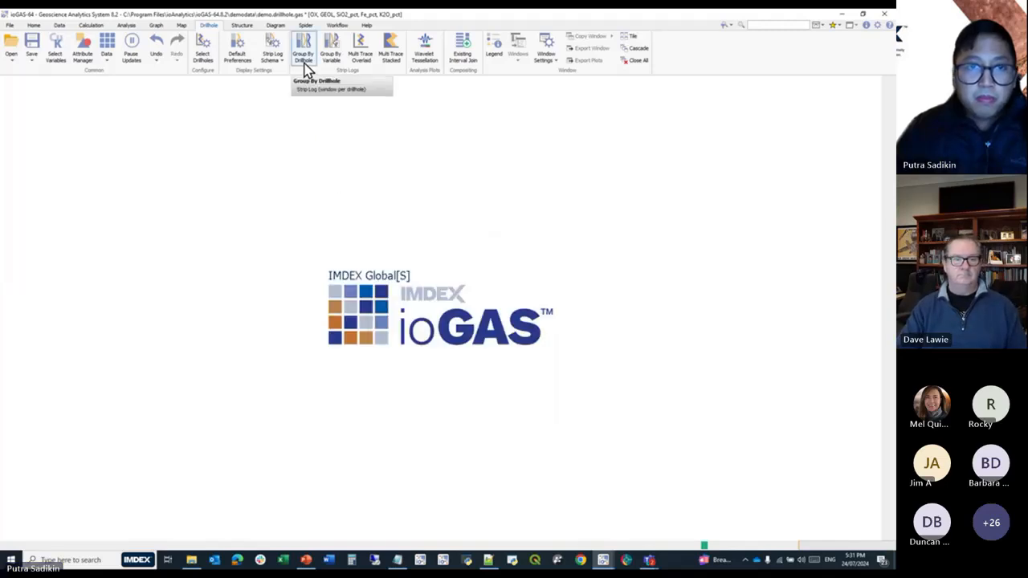
Open the strip log column configuration and import the saved schema "Demo Webinar 2".
left_click(273, 48)
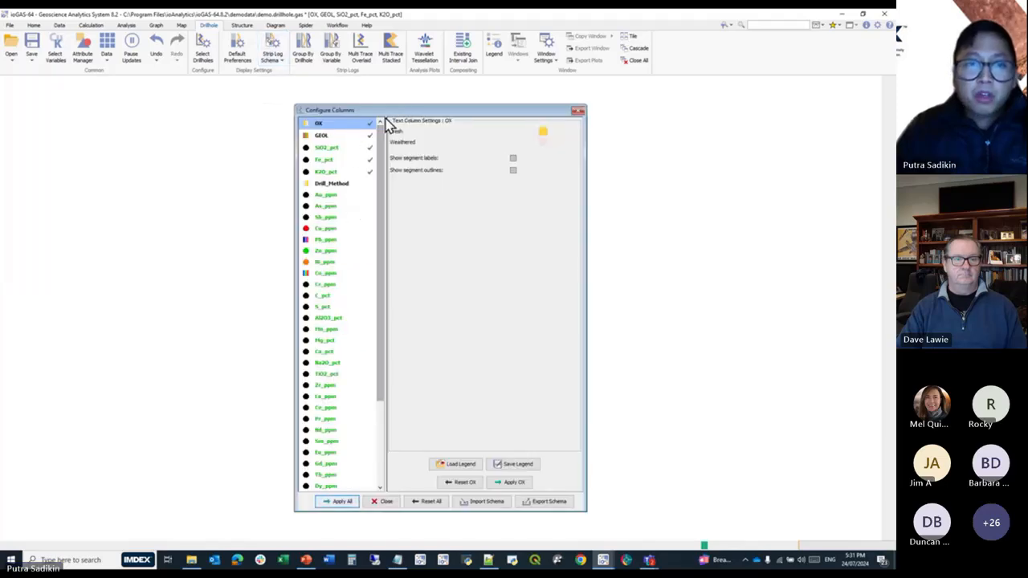
left_click_drag(391, 113, 428, 106)
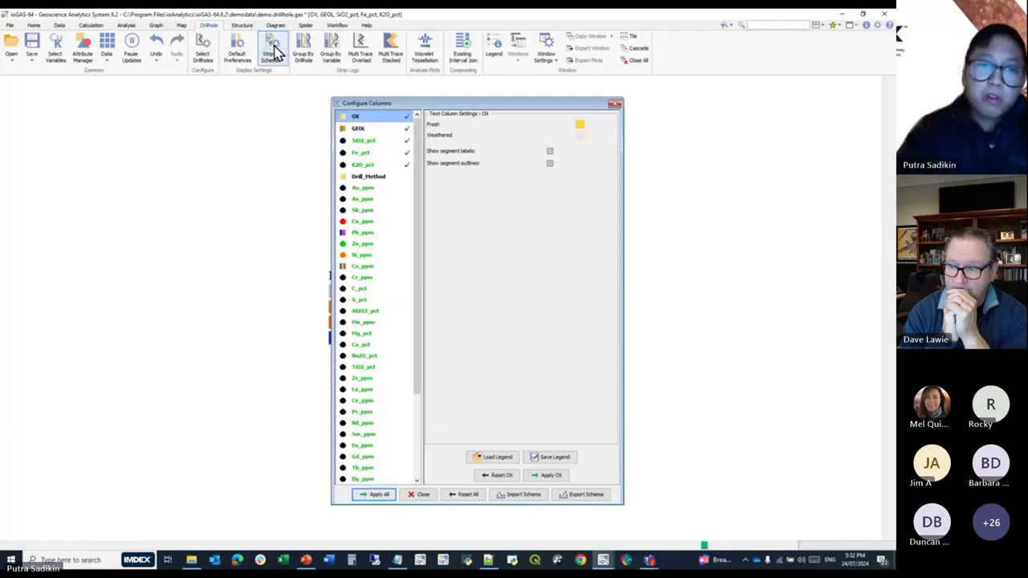
left_click(500, 456)
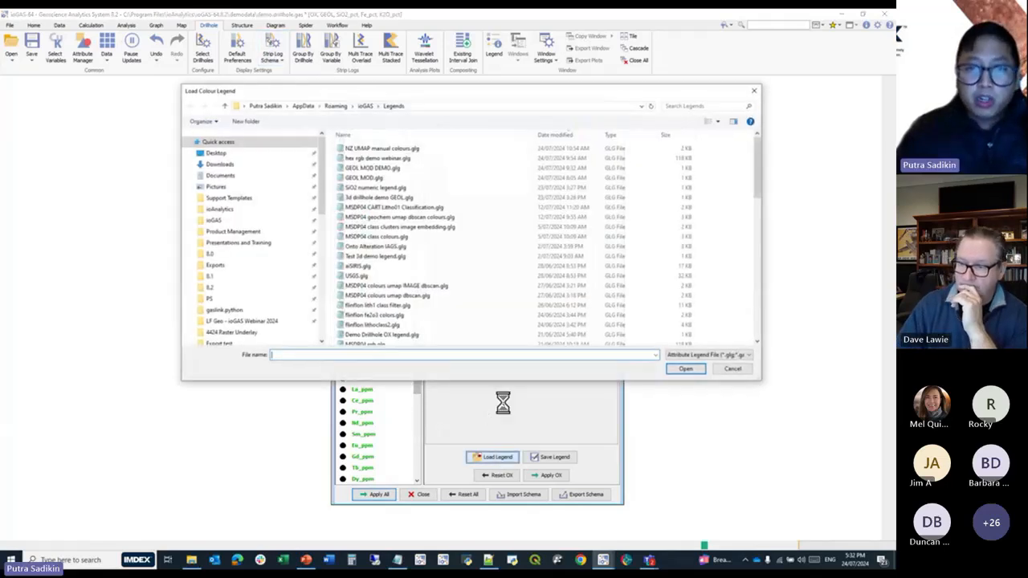
left_click(719, 371)
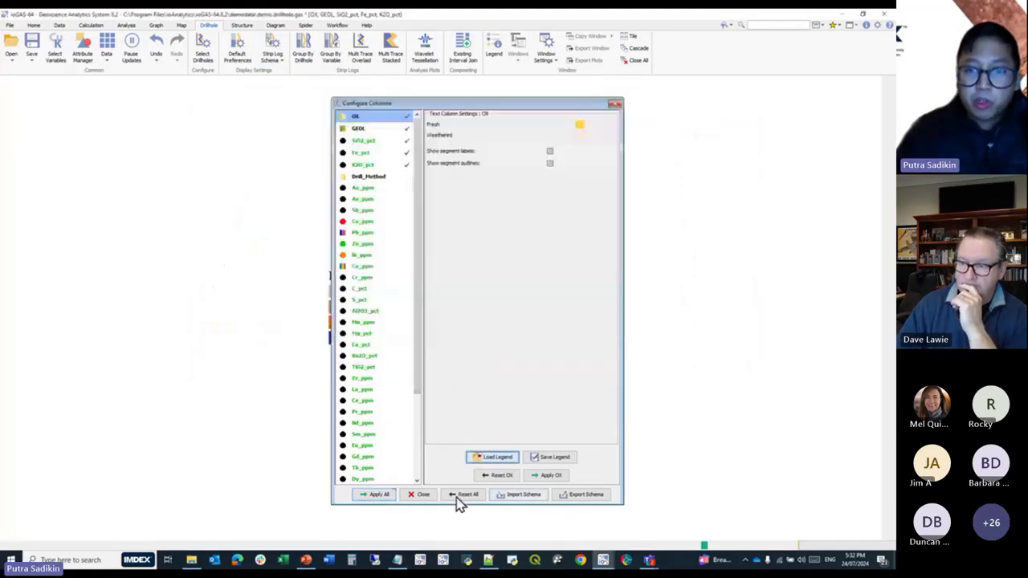
left_click(534, 496)
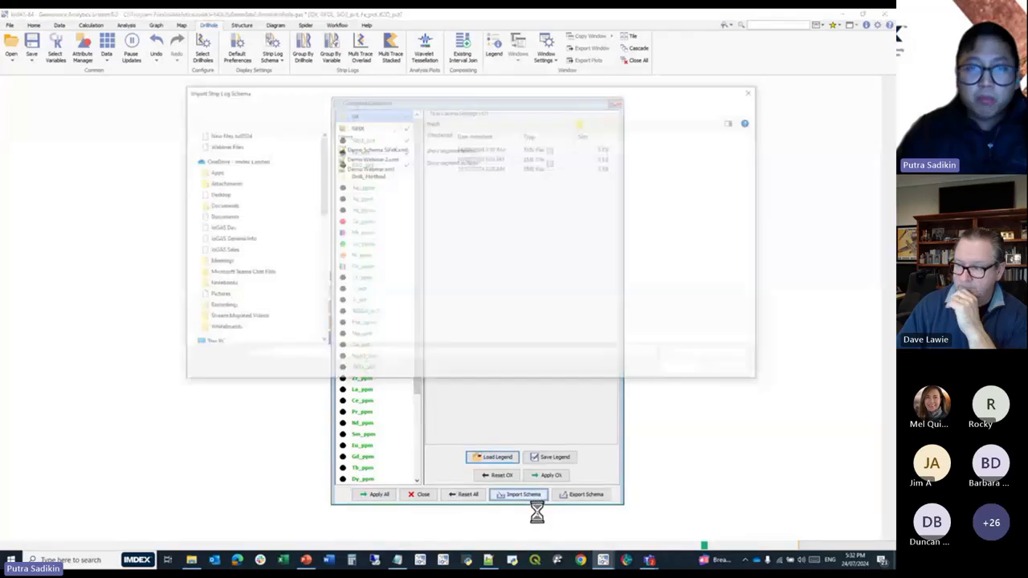
left_click(389, 161)
double_click(389, 161)
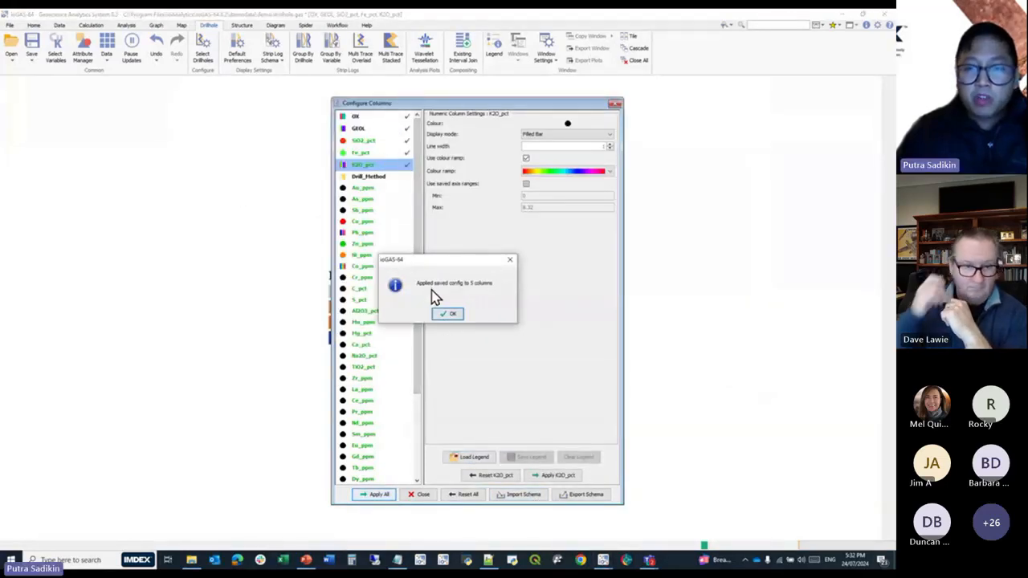
left_click(448, 314)
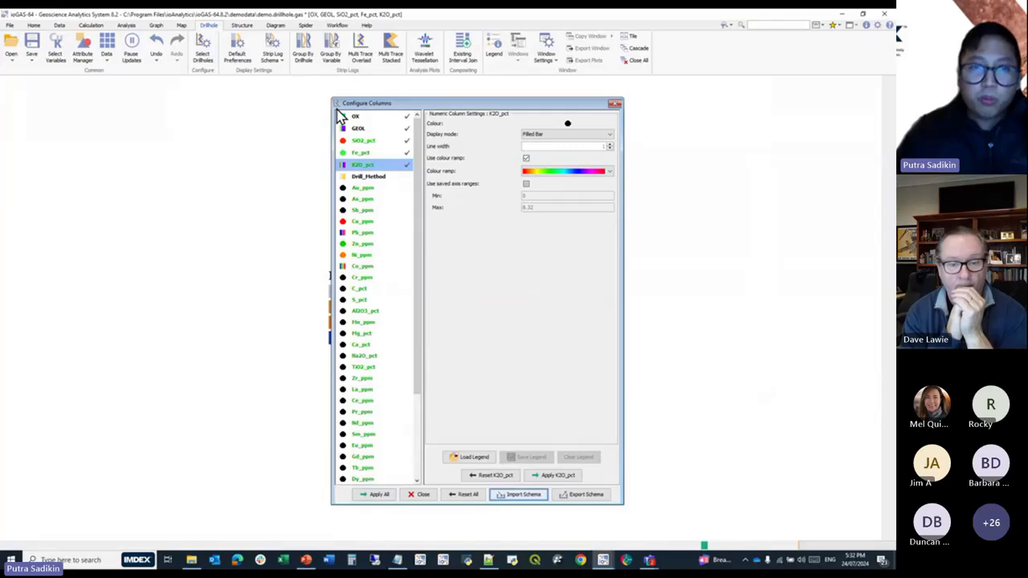
Check the imported settings of the Fe_pct and SiO2_pct columns and close the column configuration.
left_click(361, 153)
left_click(365, 140)
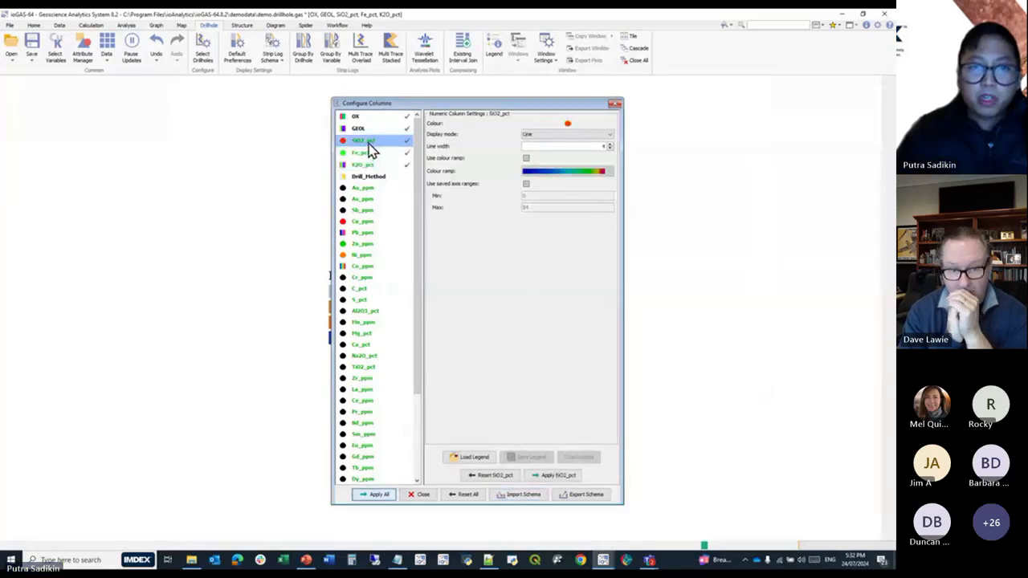
left_click(416, 493)
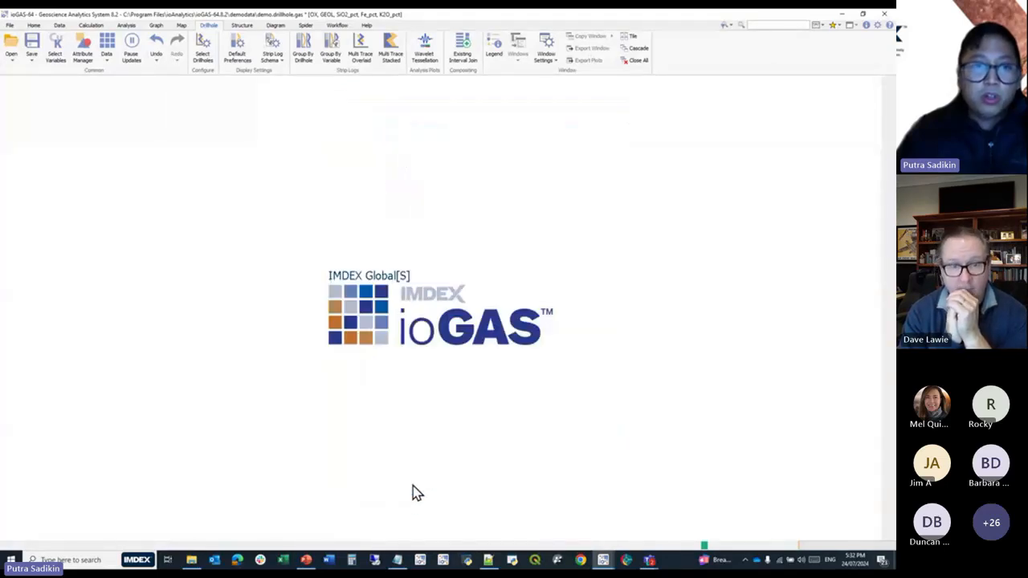
Plot the strip logs grouped by drillhole and by variable to compare the layouts, and close both plots.
left_click(312, 68)
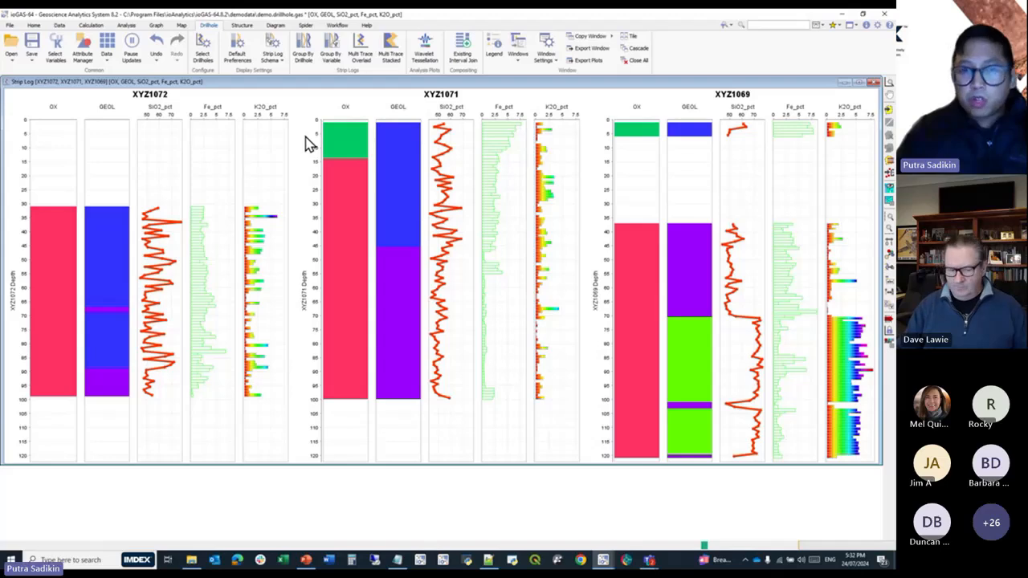
left_click(330, 52)
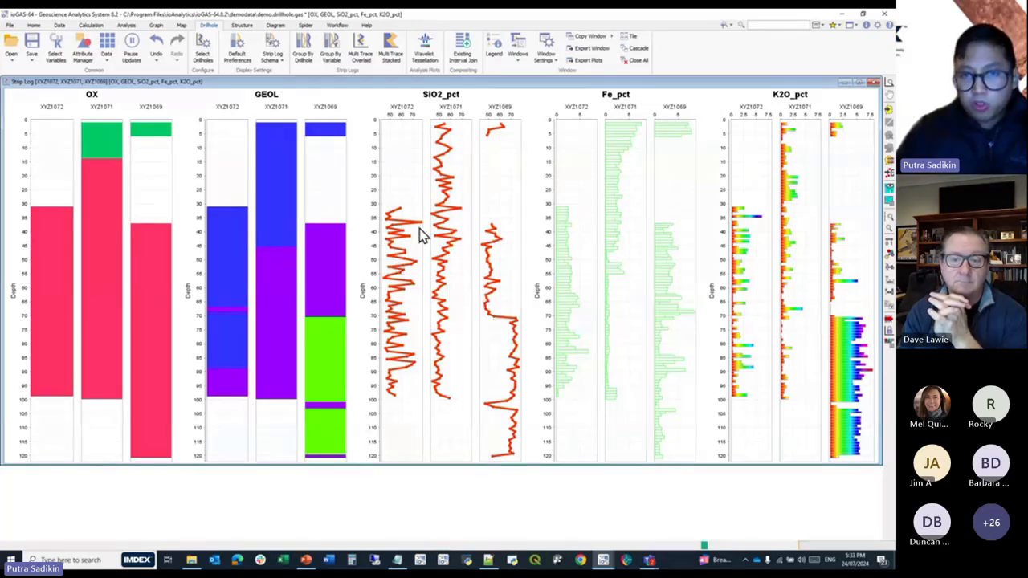
left_click(873, 81)
left_click(873, 82)
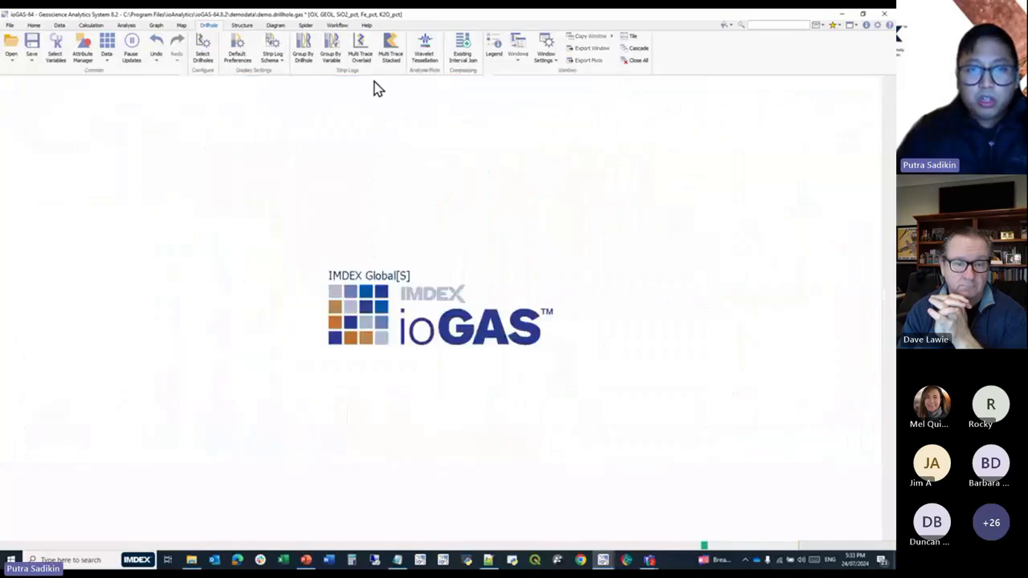
View the selected drillholes as an overlaid multi-trace strip log and close the plot.
left_click(362, 57)
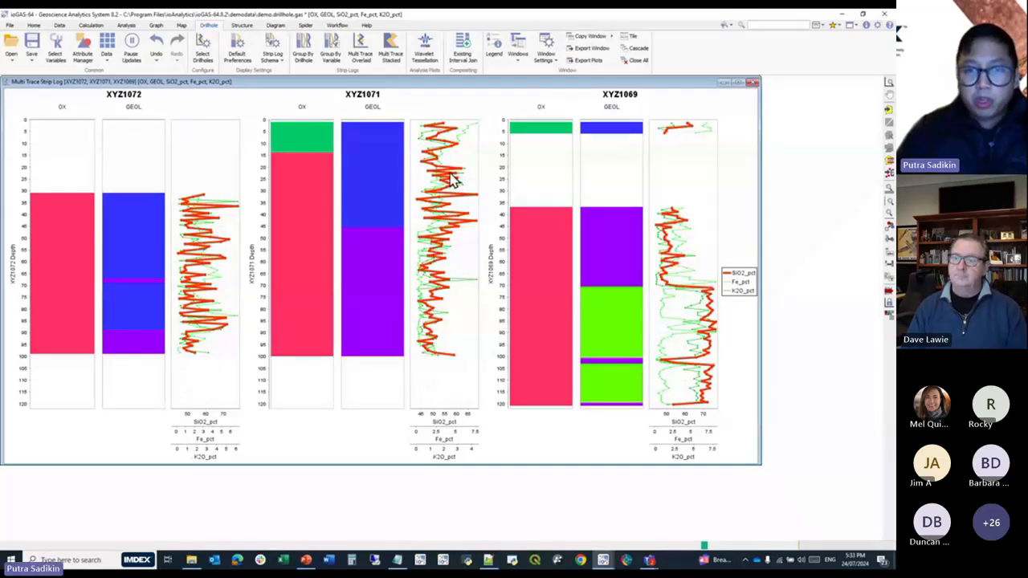
left_click(752, 83)
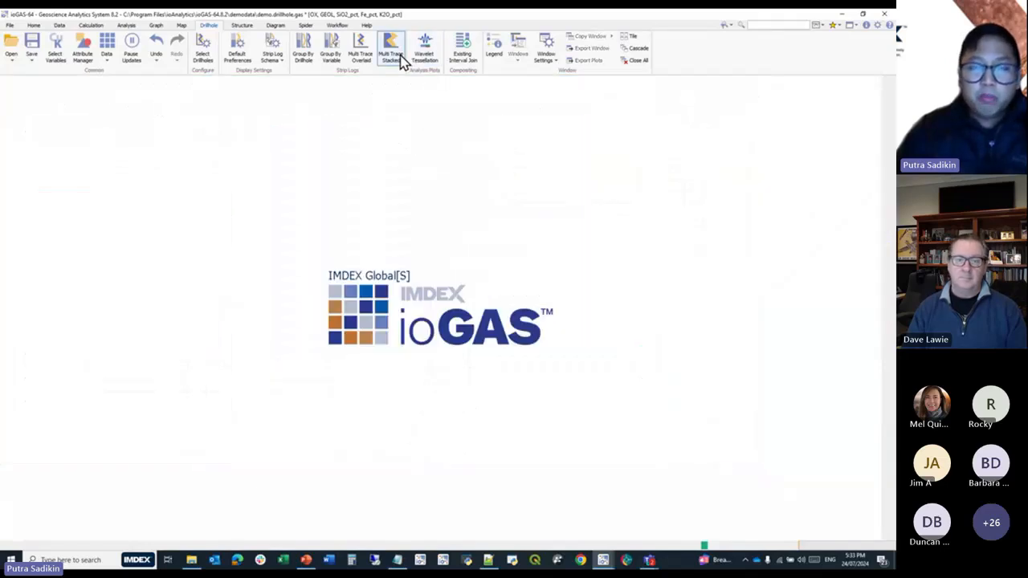
Replace the selected variables with the provided Majors element group, leaving out Mn_ppm.
left_click(55, 50)
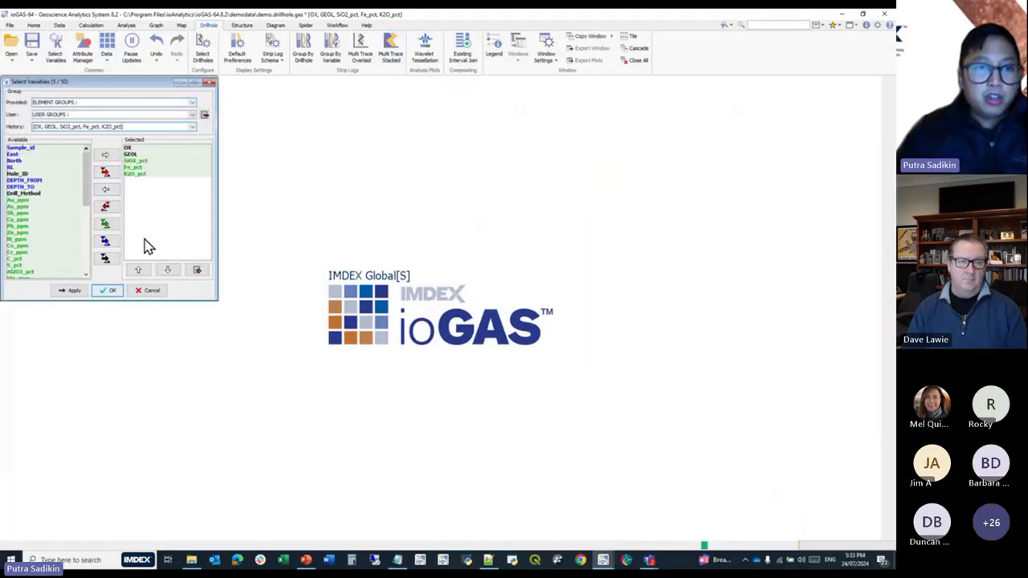
left_click(112, 207)
left_click(89, 103)
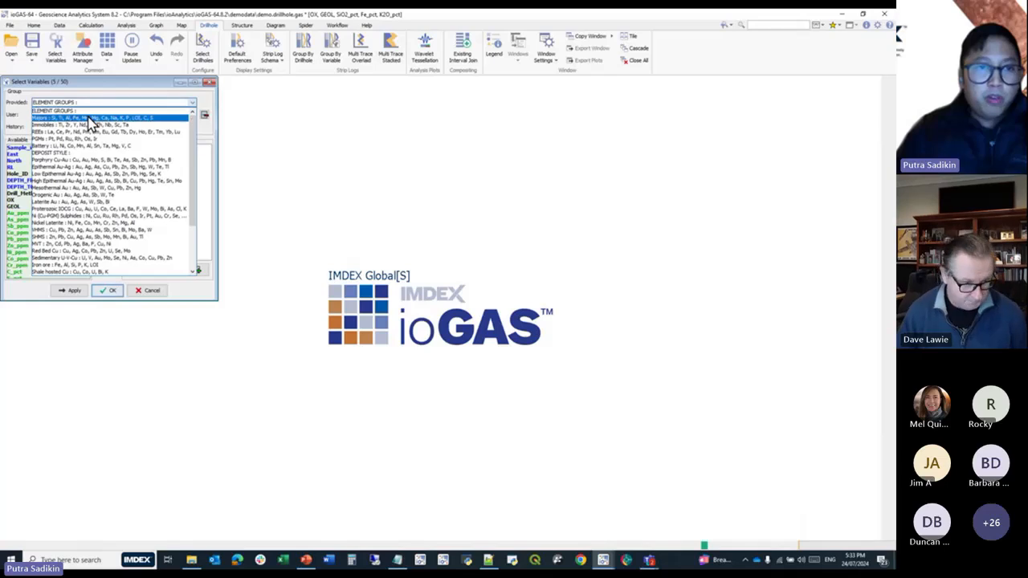
left_click(91, 115)
left_click(166, 179)
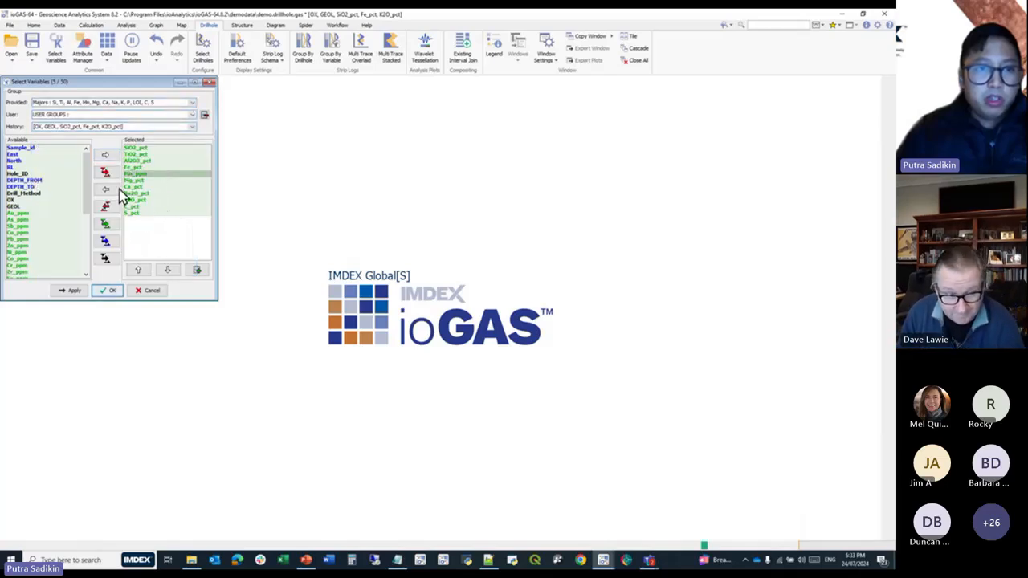
left_click(105, 189)
left_click(105, 293)
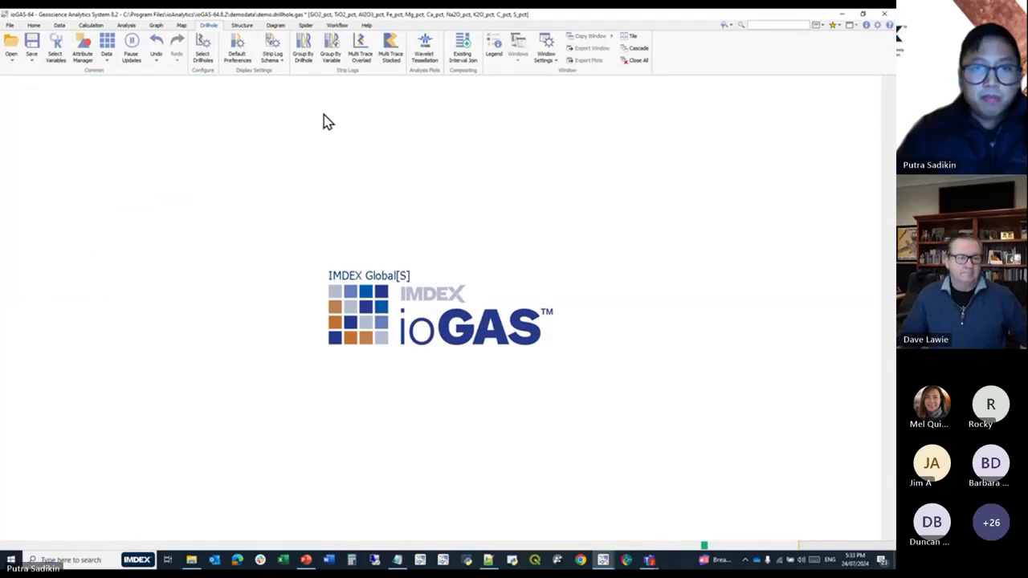
Plot the major elements as a stacked multi-trace strip log, compare the Percentage and Raw modes, and close the plot.
left_click(386, 71)
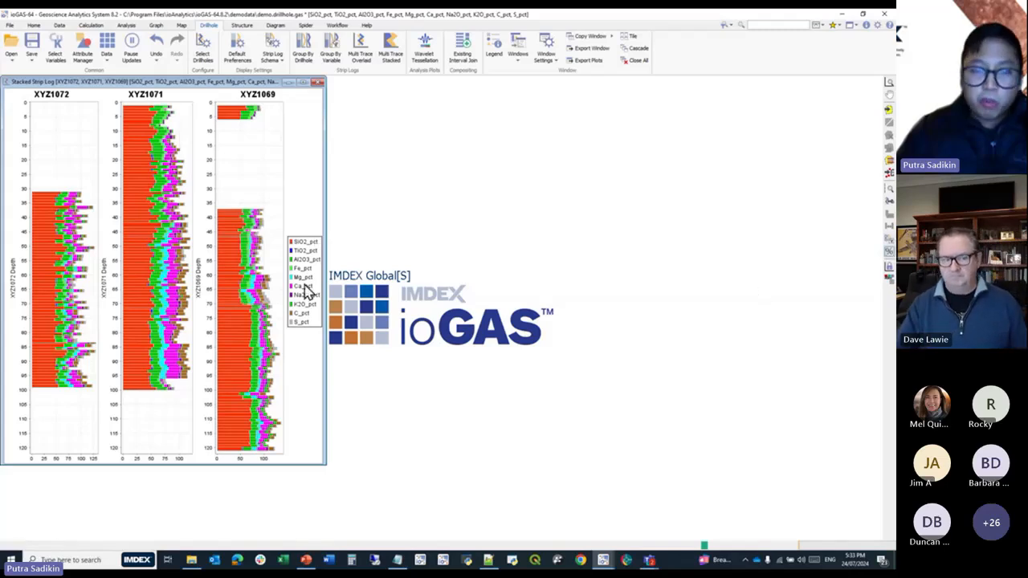
left_click(889, 257)
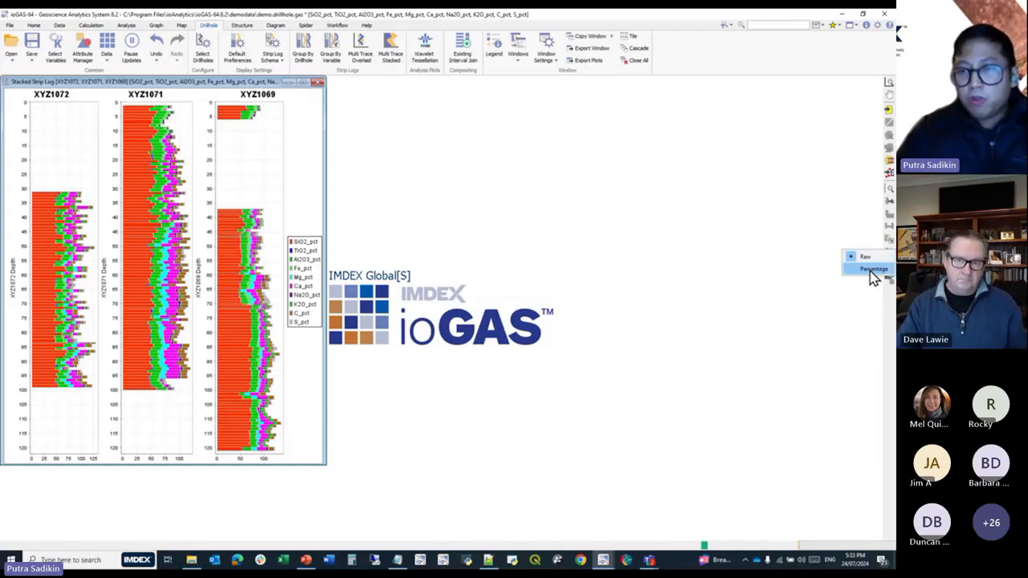
left_click(873, 270)
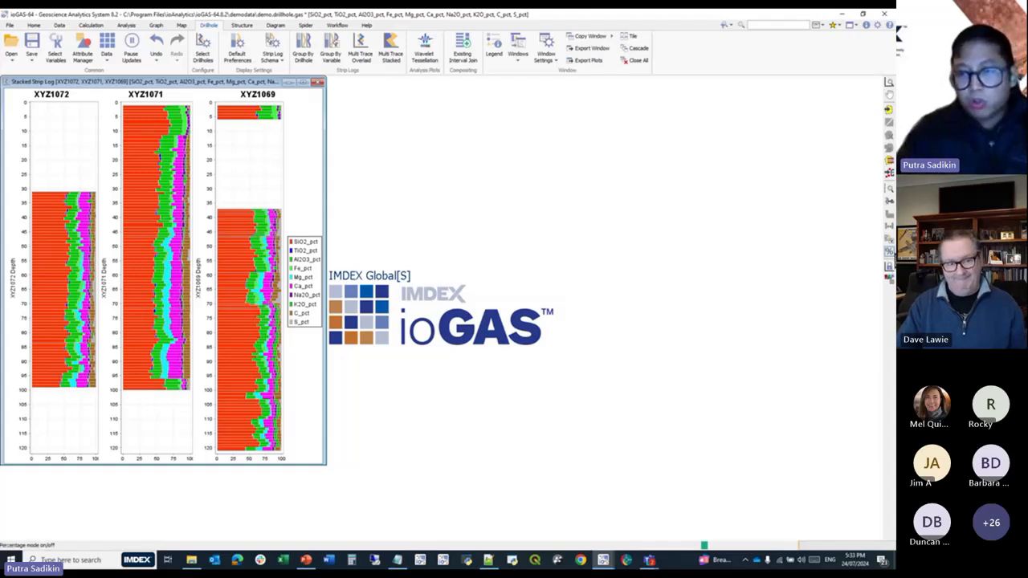
left_click(890, 256)
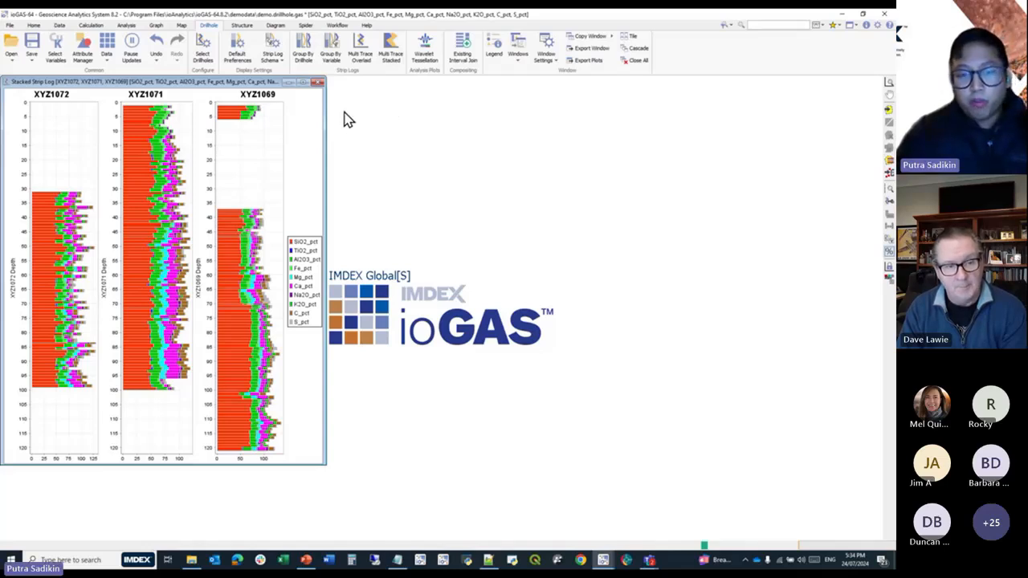
left_click(318, 82)
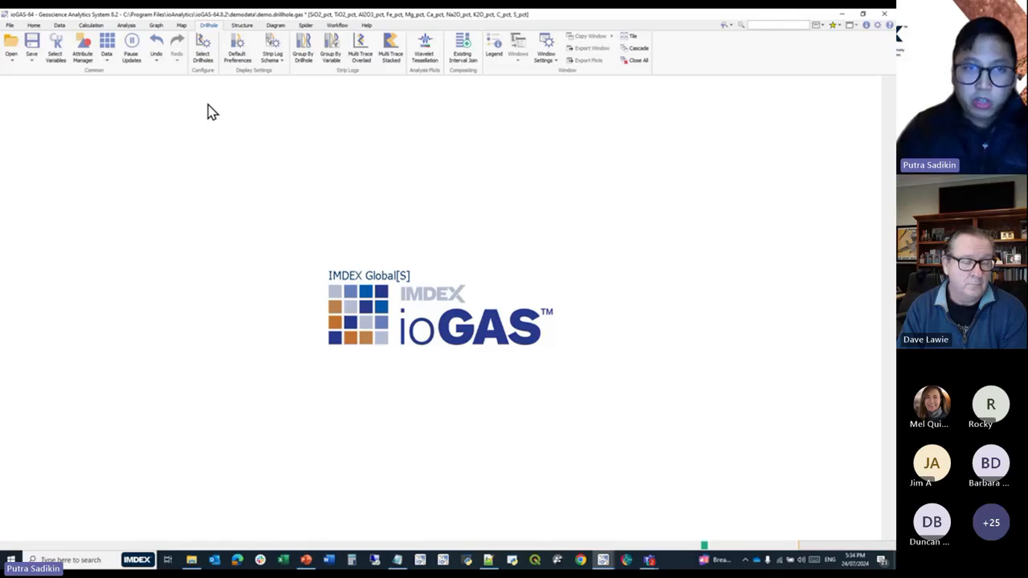
Open the recently used Ti vs Zr (Hallberg, 1984) classification diagram.
left_click(274, 25)
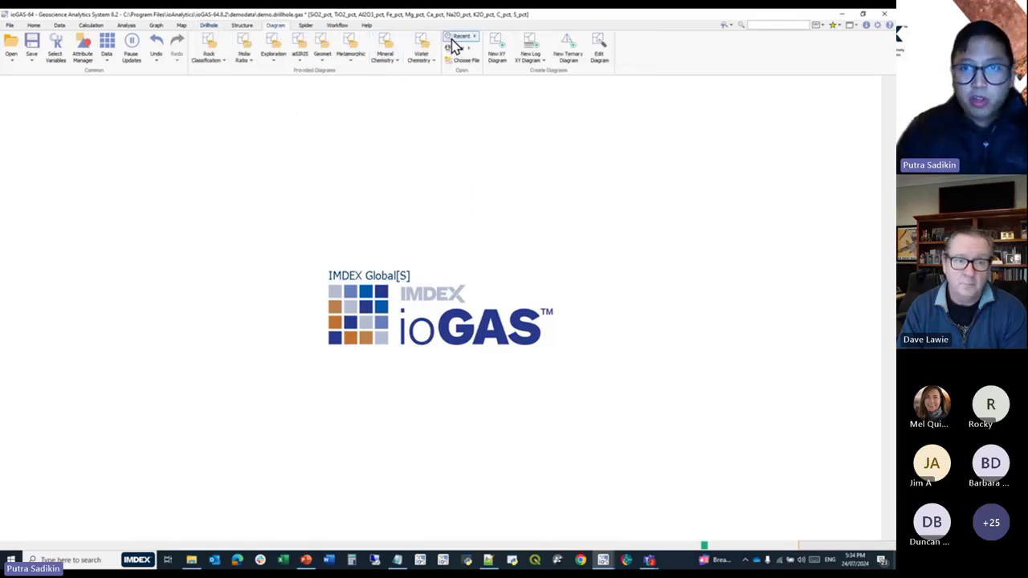
left_click(454, 37)
left_click(513, 64)
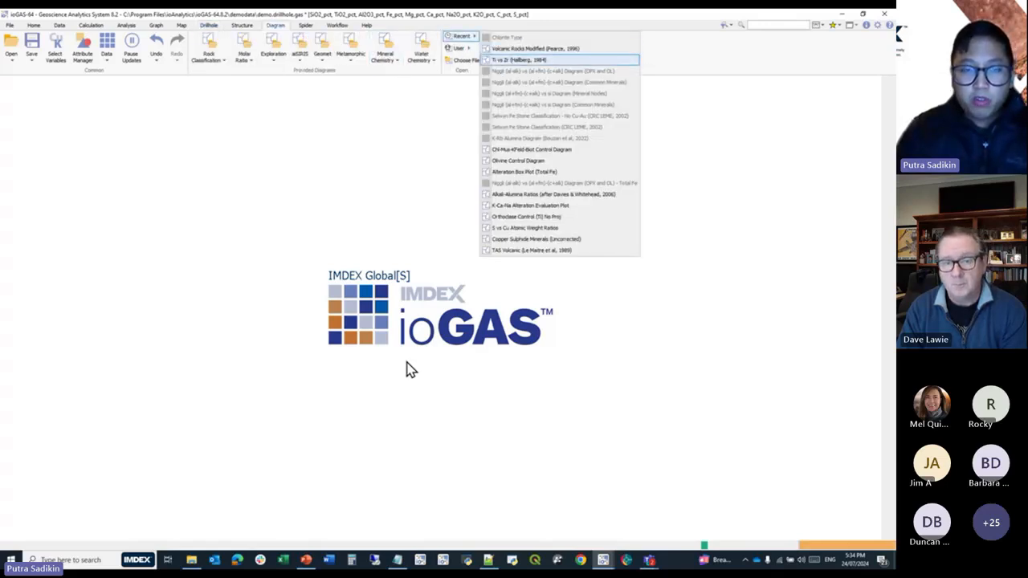
Add a new colour attribute in the Attribute Manager and name it ANDT.
left_click(82, 54)
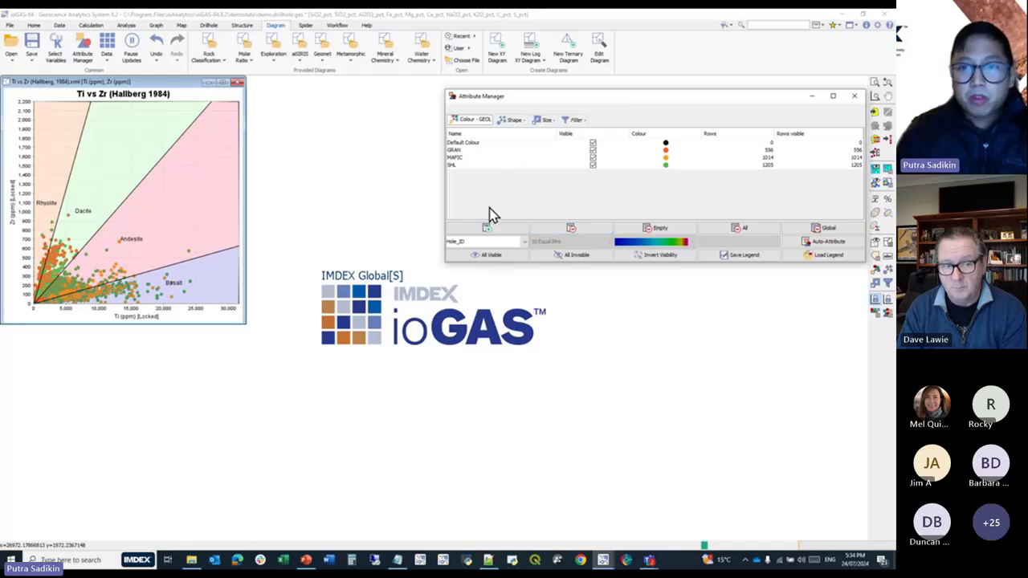
left_click(490, 230)
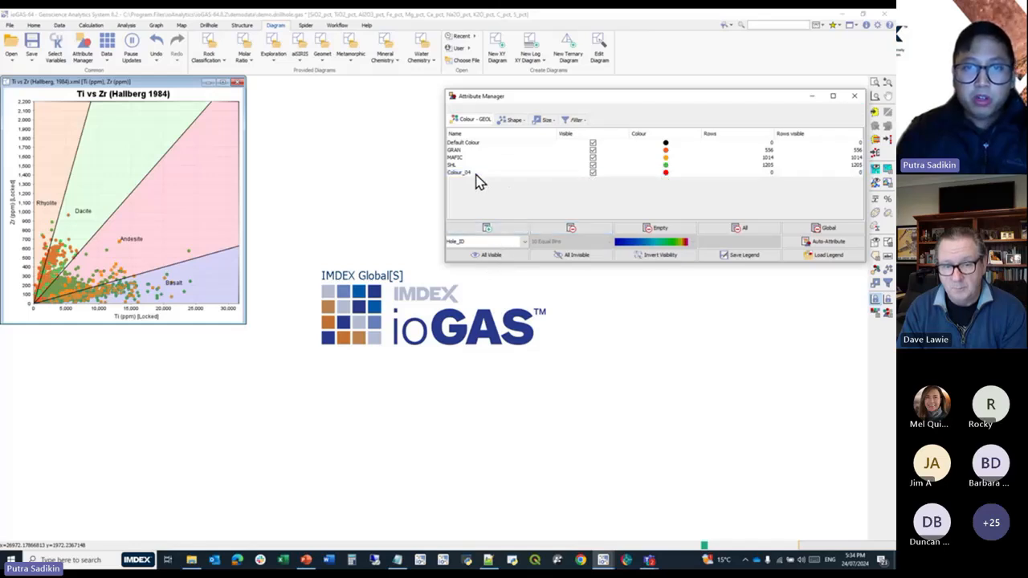
left_click(469, 173)
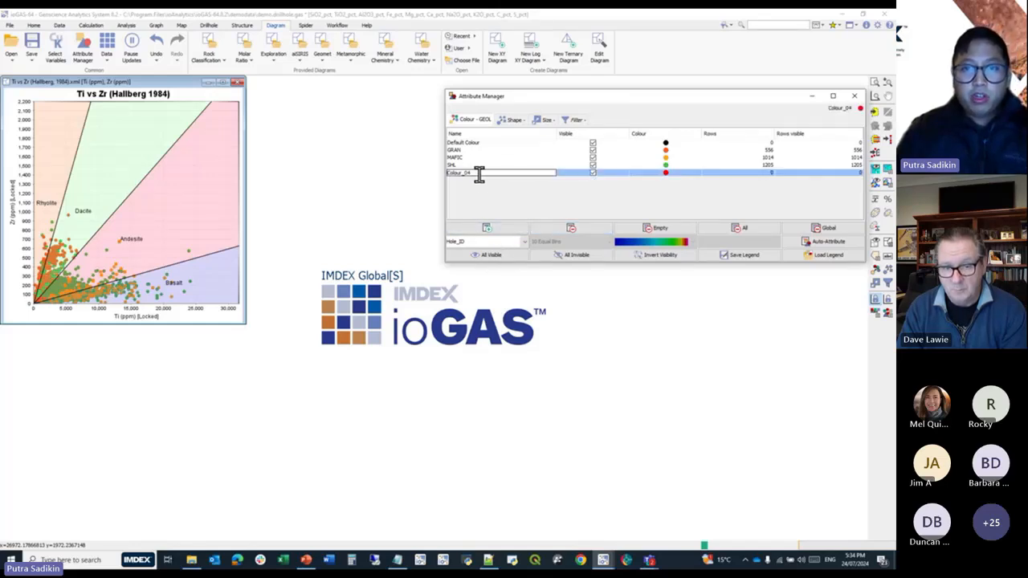
left_click_drag(479, 175, 332, 168)
type("ANDT")
key("Return")
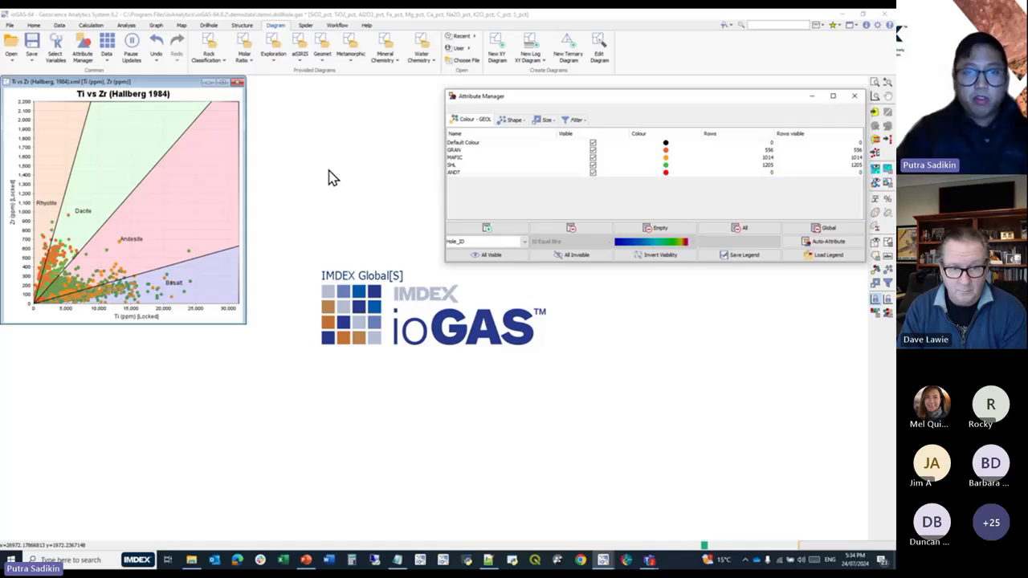
Change the colour of the ANDT attribute to blue.
double_click(666, 173)
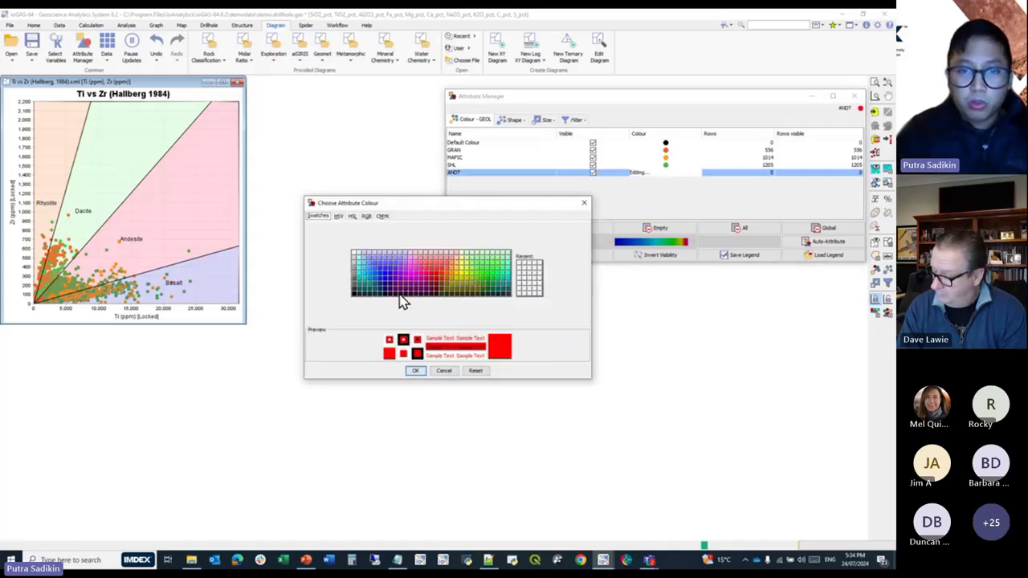
left_click(395, 285)
left_click(415, 371)
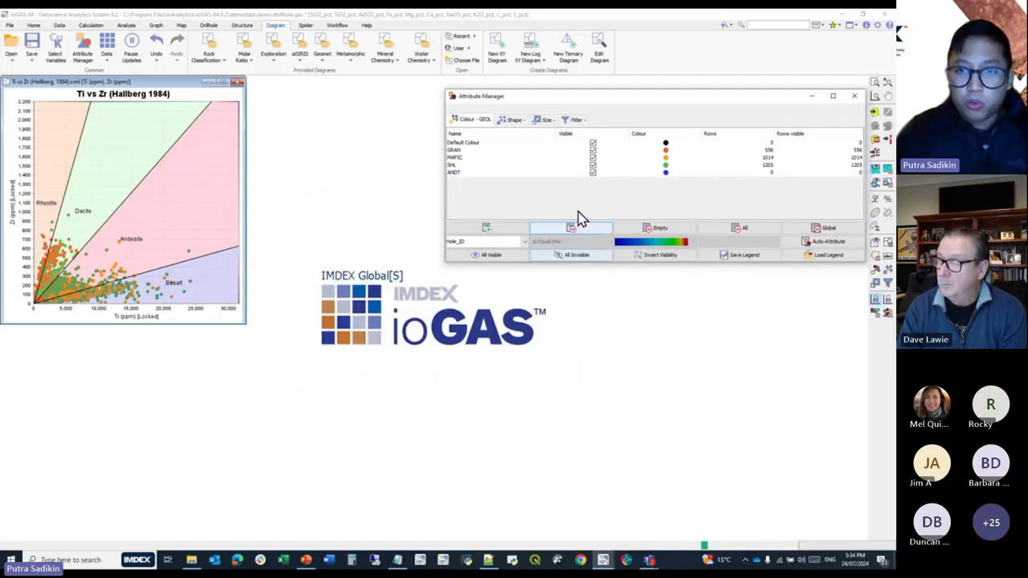
Limit the visible colour attributes in the diagram to MAFIC and ANDT.
left_click(571, 255)
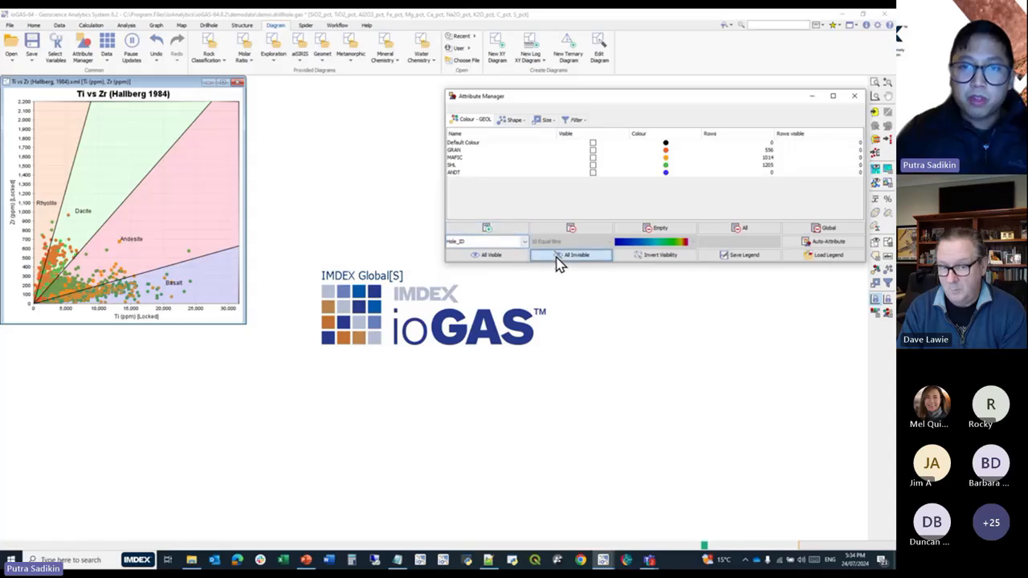
left_click(592, 158)
left_click(592, 173)
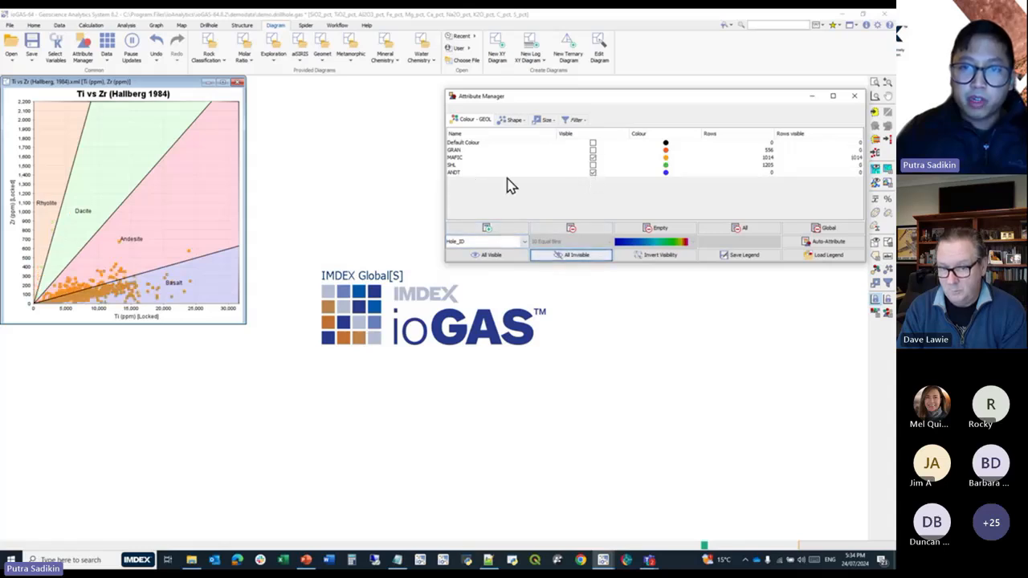
Assign the ANDT attribute to the MAFIC samples inside the Andesite field, and make all colour attributes visible again.
left_click(479, 173)
left_click(877, 157)
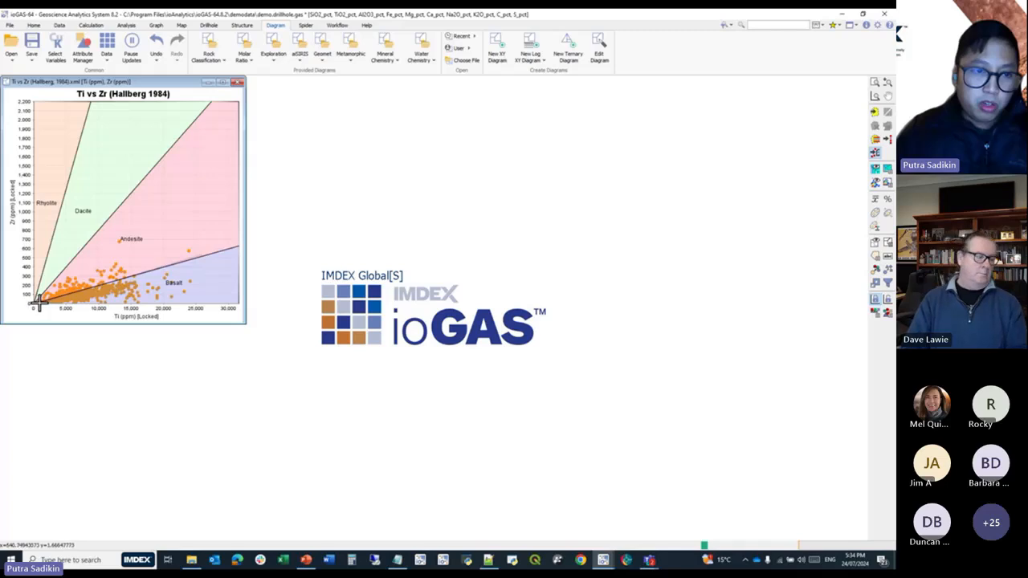
mouse_move(40, 301)
left_mouse_down()
mouse_move(156, 192)
mouse_move(128, 182)
left_mouse_up()
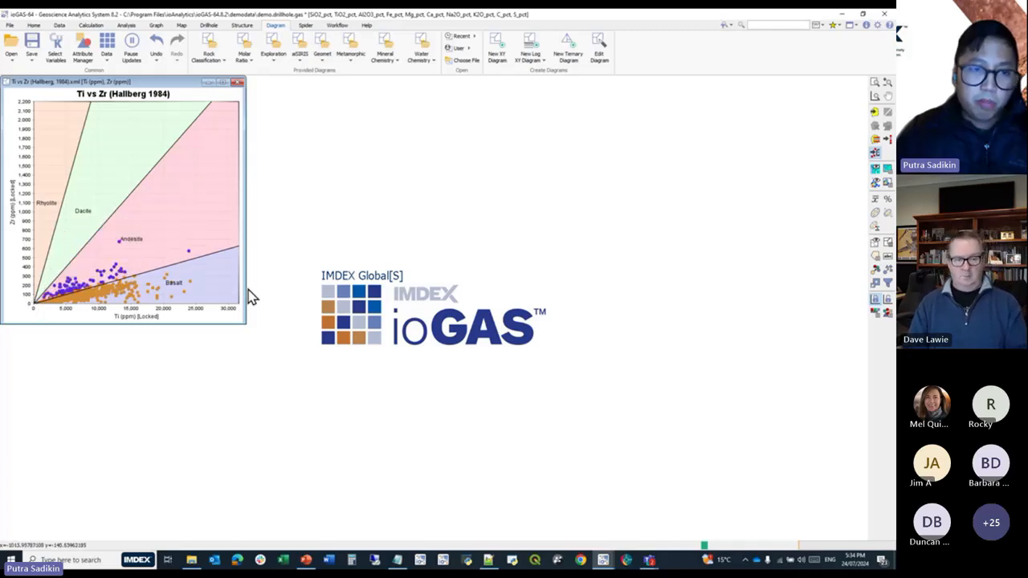
left_click(85, 54)
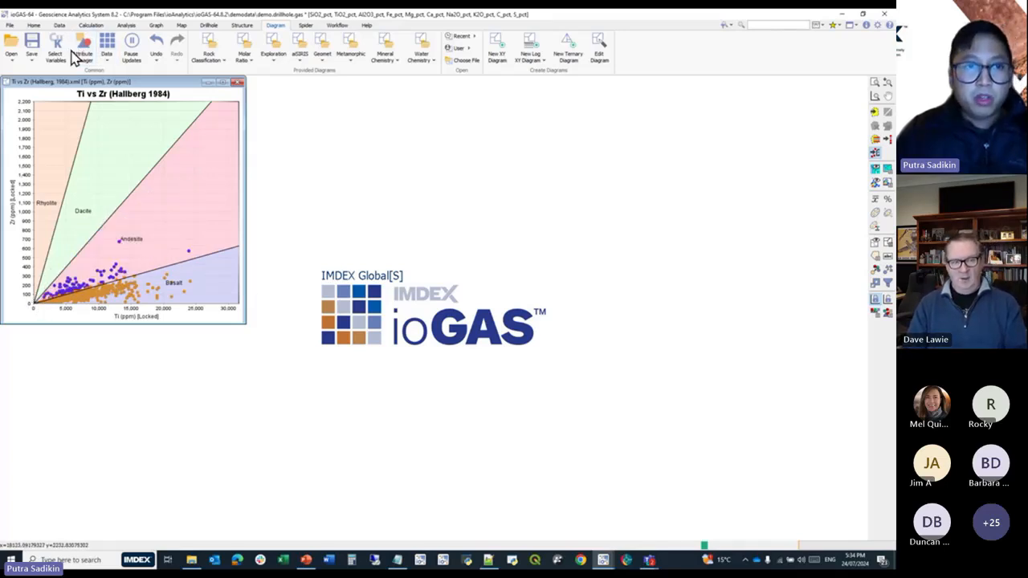
left_click(475, 255)
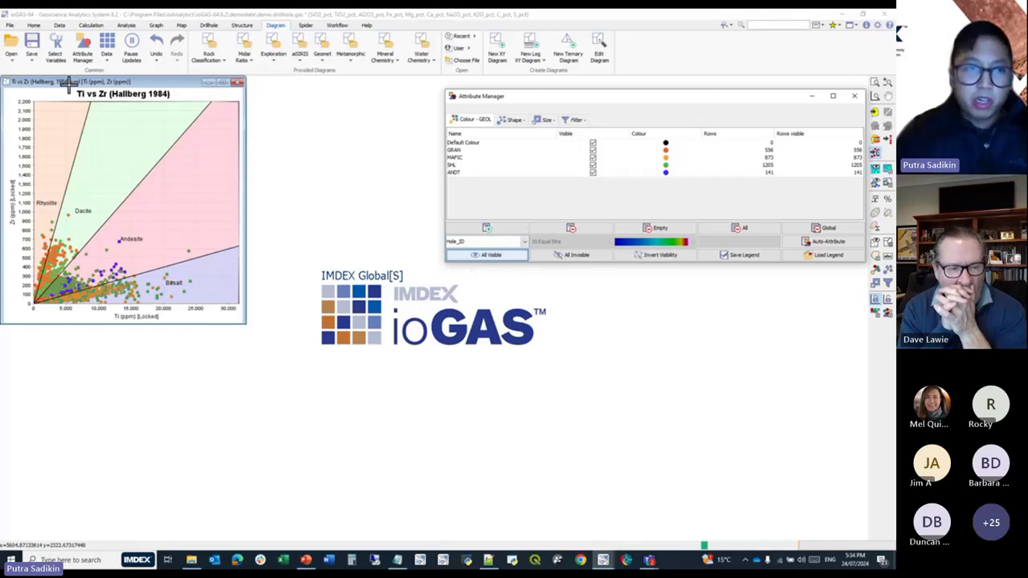
Make a new variable from the colour attributes and name the column GEOL V2.
left_click(59, 26)
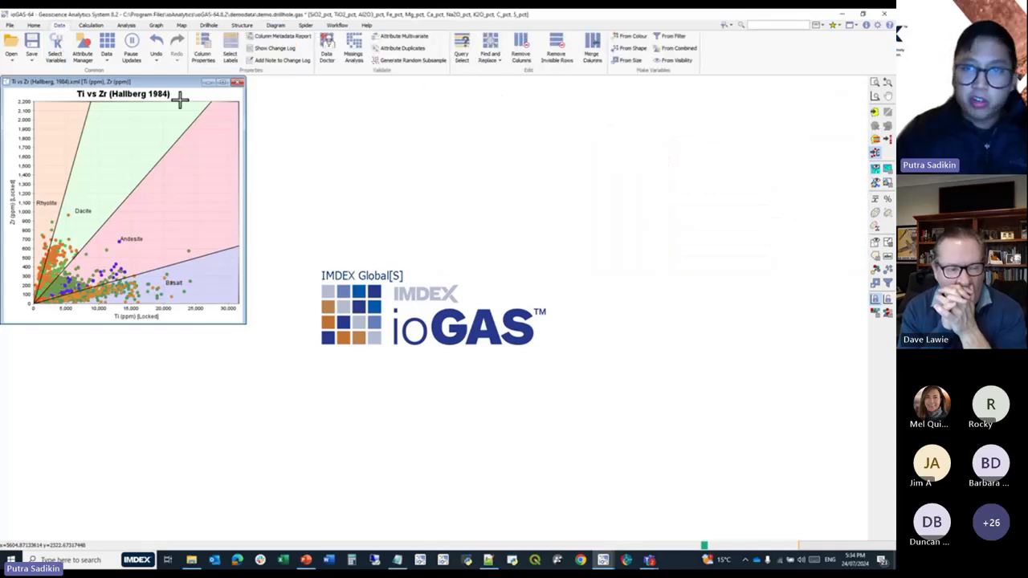
left_click(629, 38)
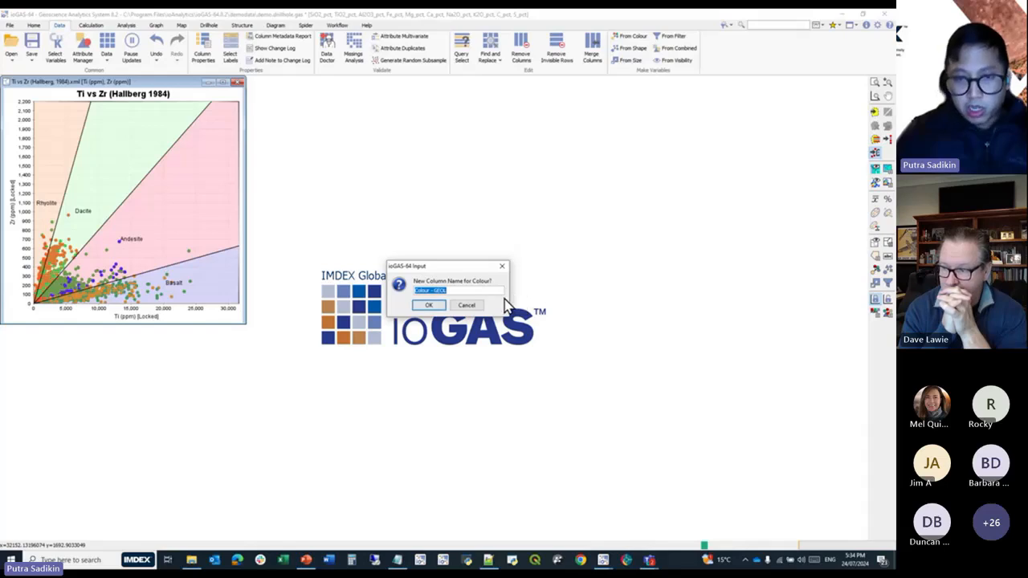
type("GE")
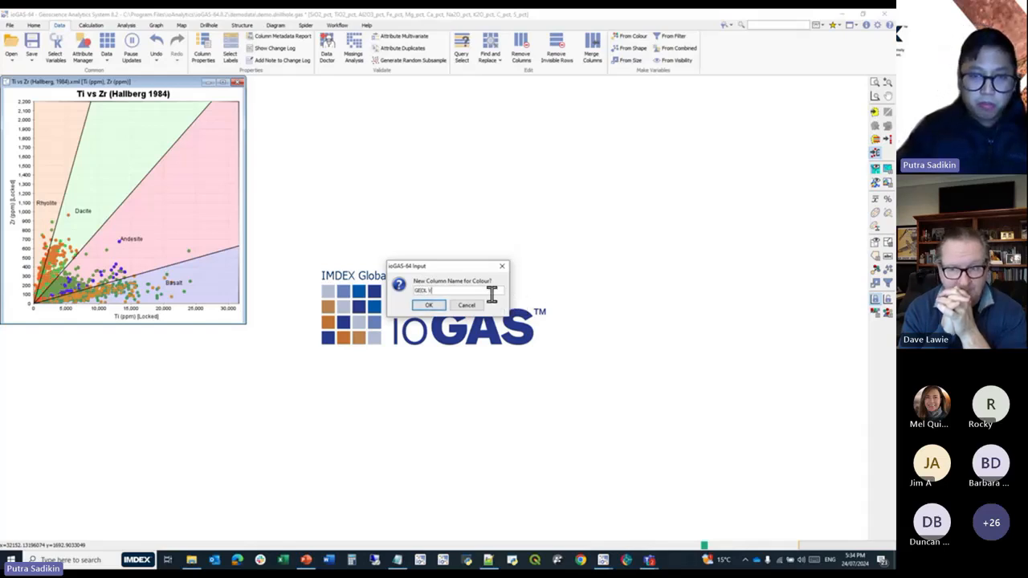
type("OL V")
key("Return")
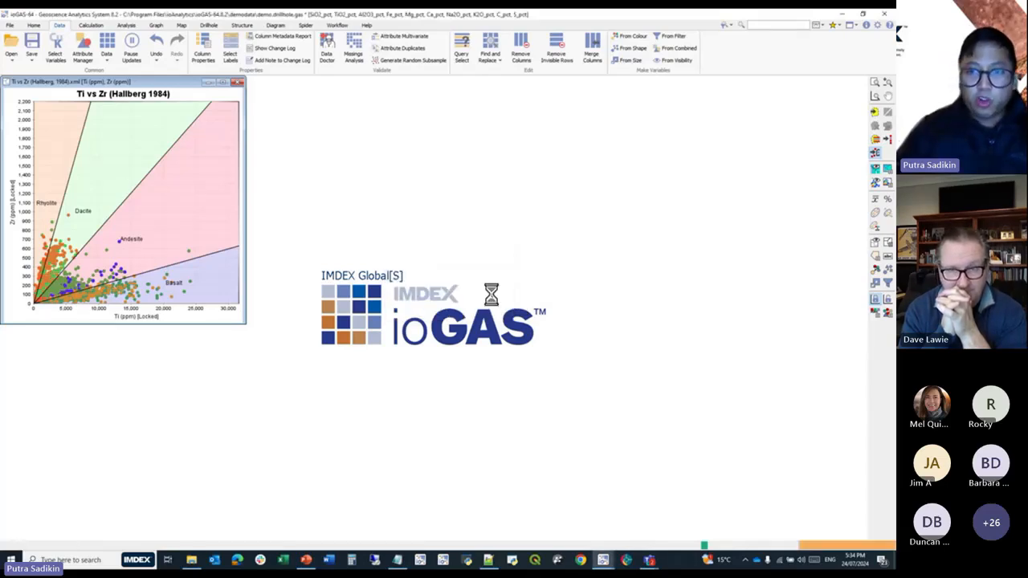
Save a legend containing only the colour attributes as GEOL WEBINAR.
left_click(79, 64)
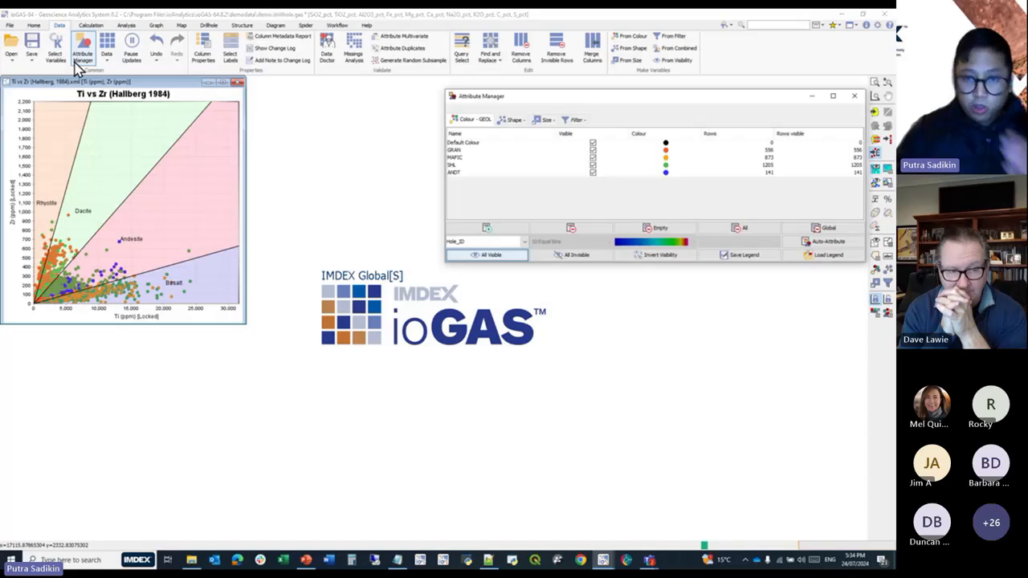
left_click(767, 267)
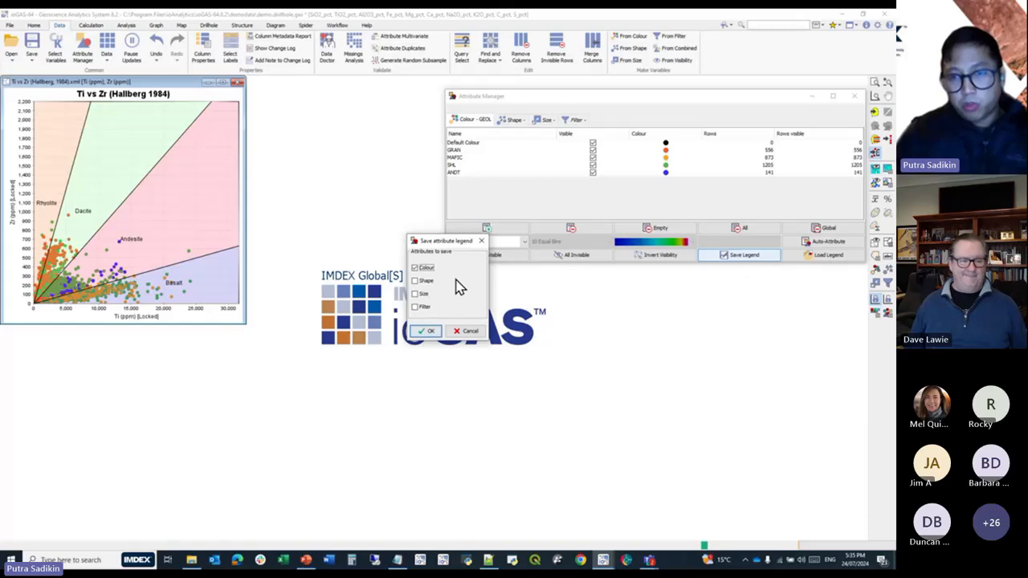
left_click_drag(458, 246, 480, 285)
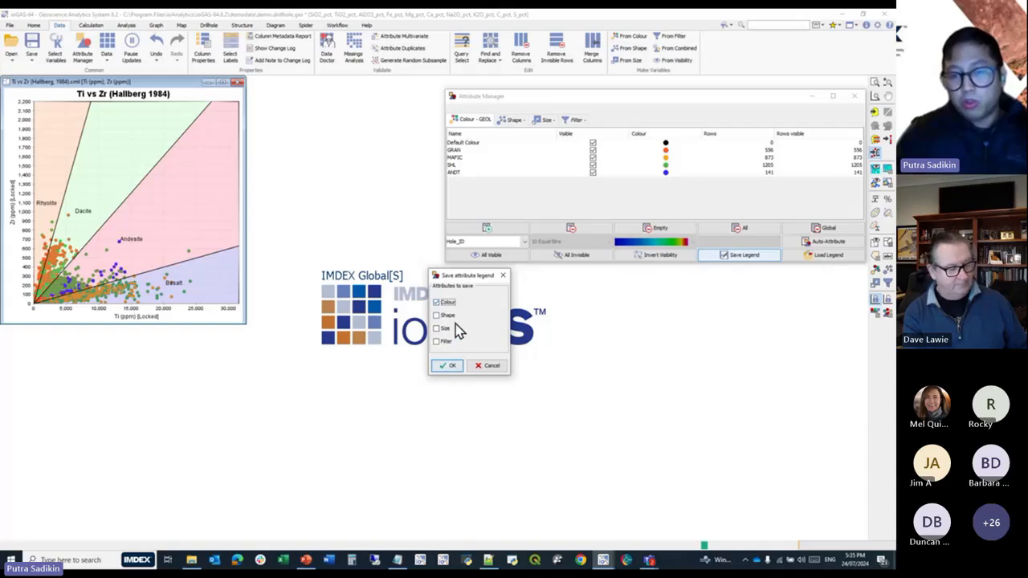
left_click(447, 374)
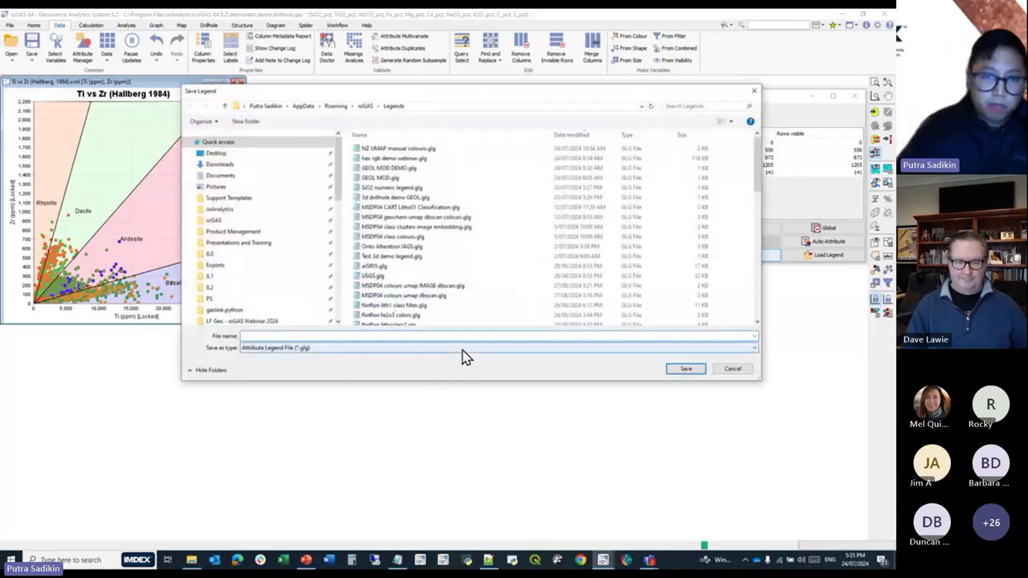
type("GEOL")
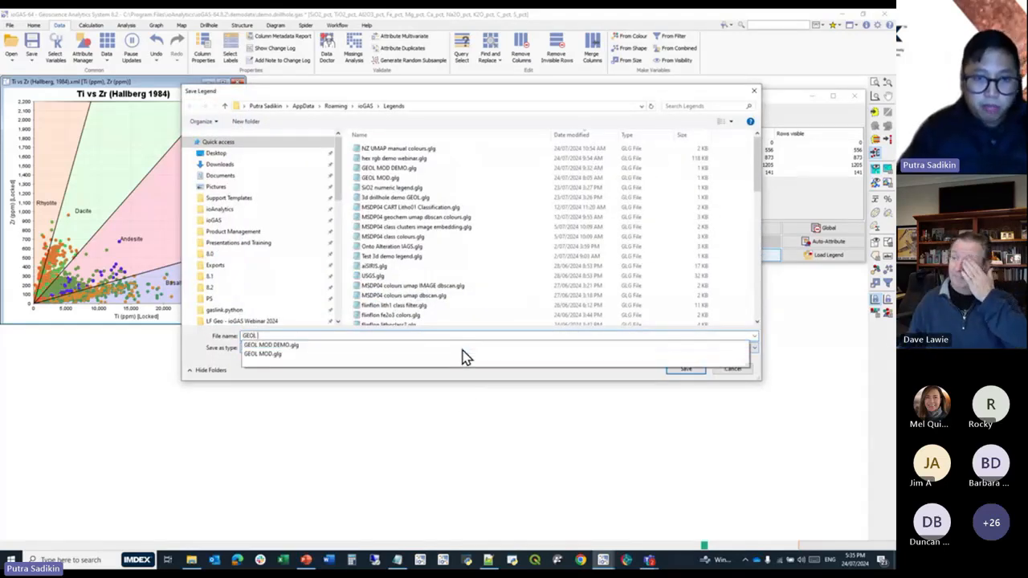
type(" WEBINAR")
key("Return")
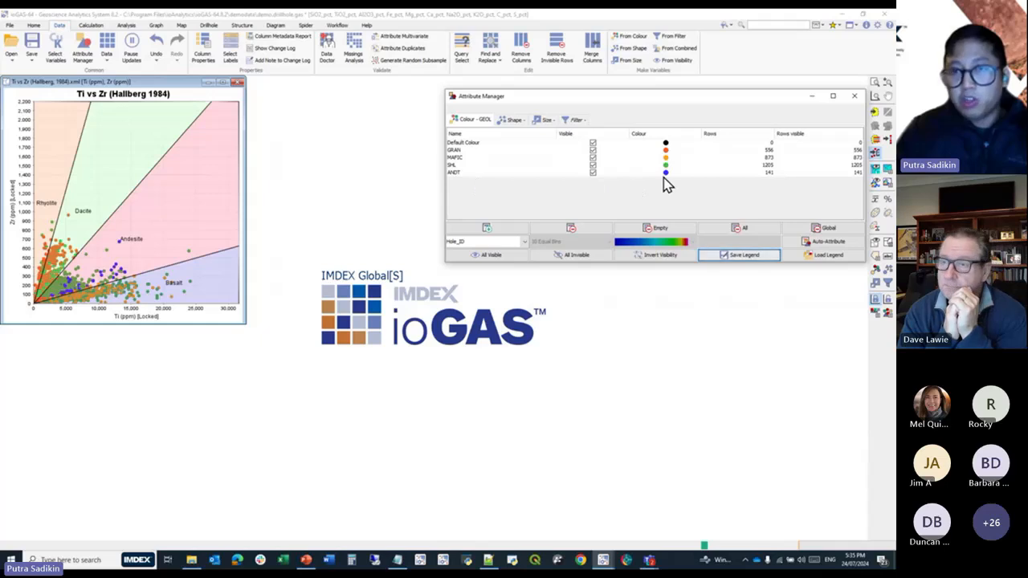
Auto-attribute the sample colours on the GEOL V2 Text column.
left_click(523, 242)
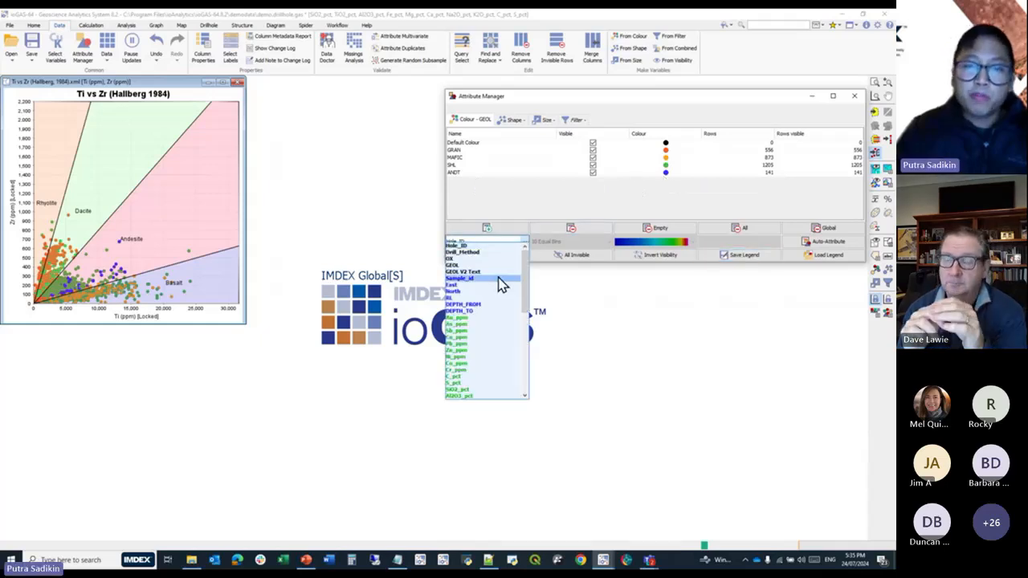
left_click(498, 272)
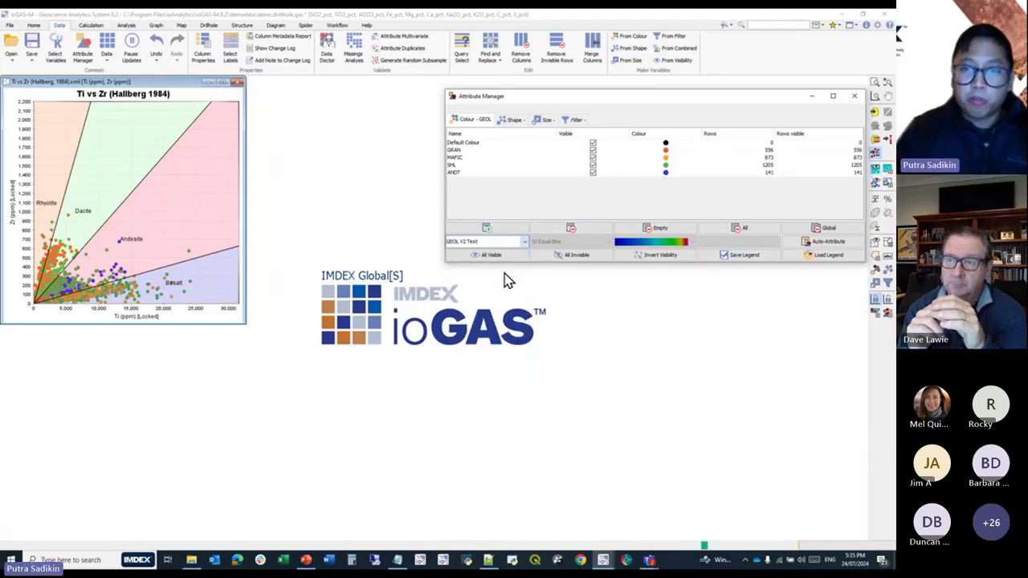
left_click(815, 245)
left_click(626, 195)
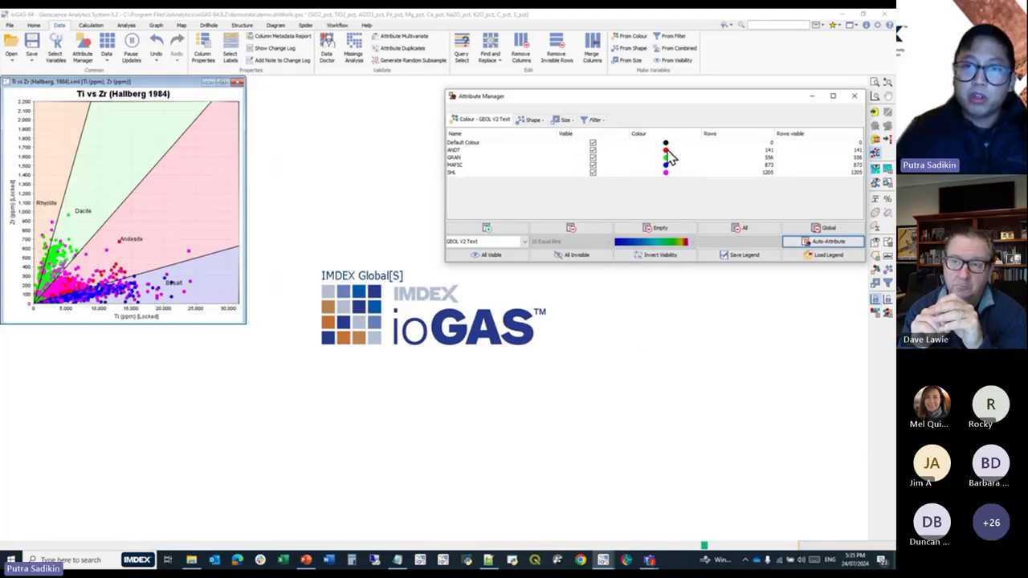
Load the colour attributes from the GEOL WEBINAR.glg legend without matching existing attributes only.
left_click(808, 258)
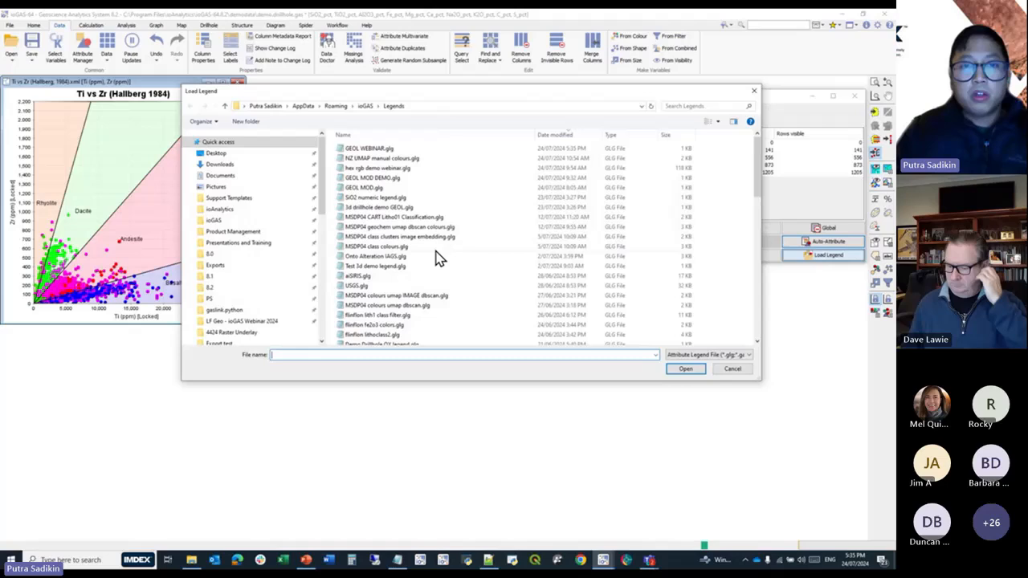
left_click(407, 151)
left_click(684, 369)
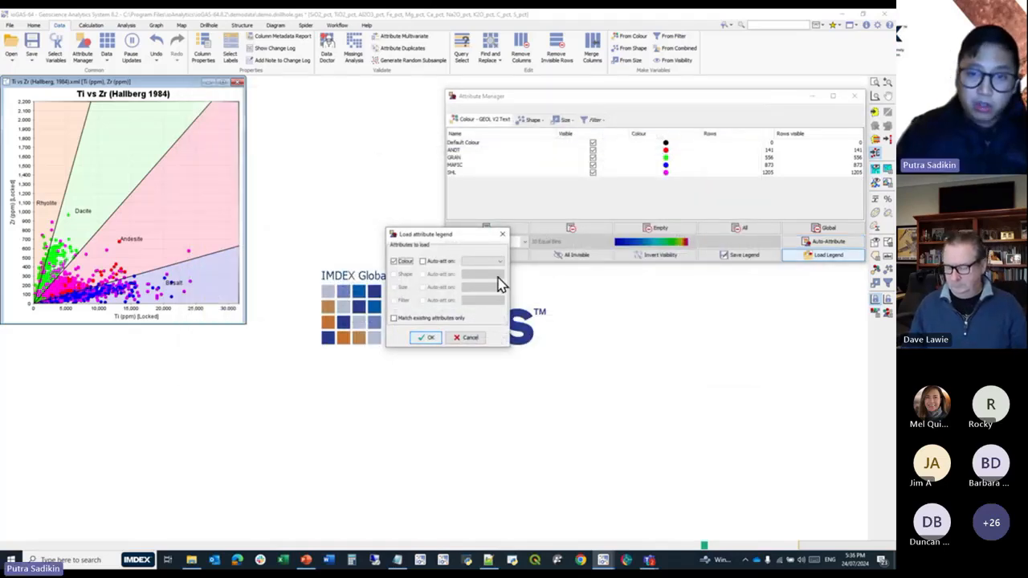
left_click(498, 262)
left_click(486, 304)
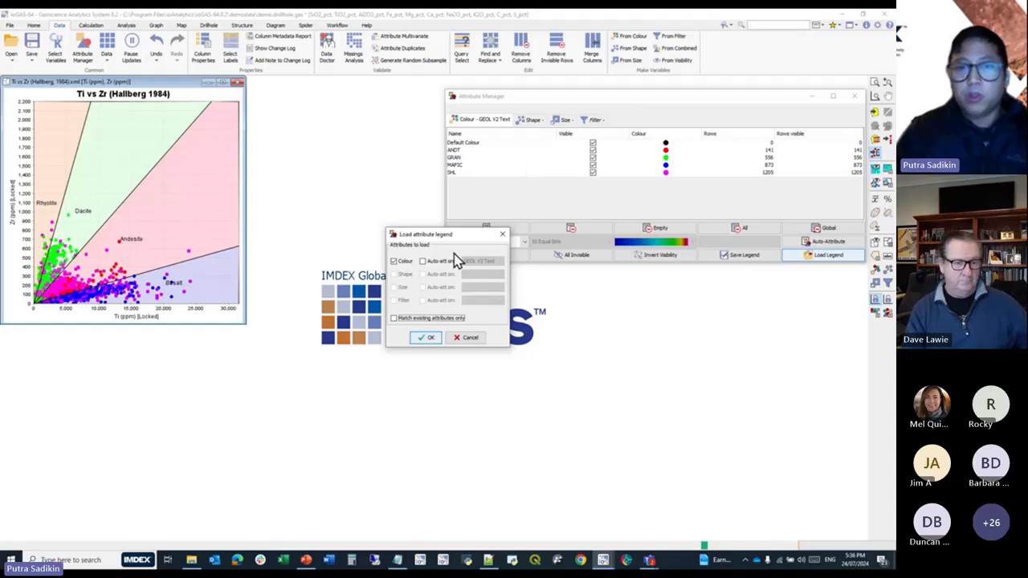
left_click(430, 341)
left_click(647, 201)
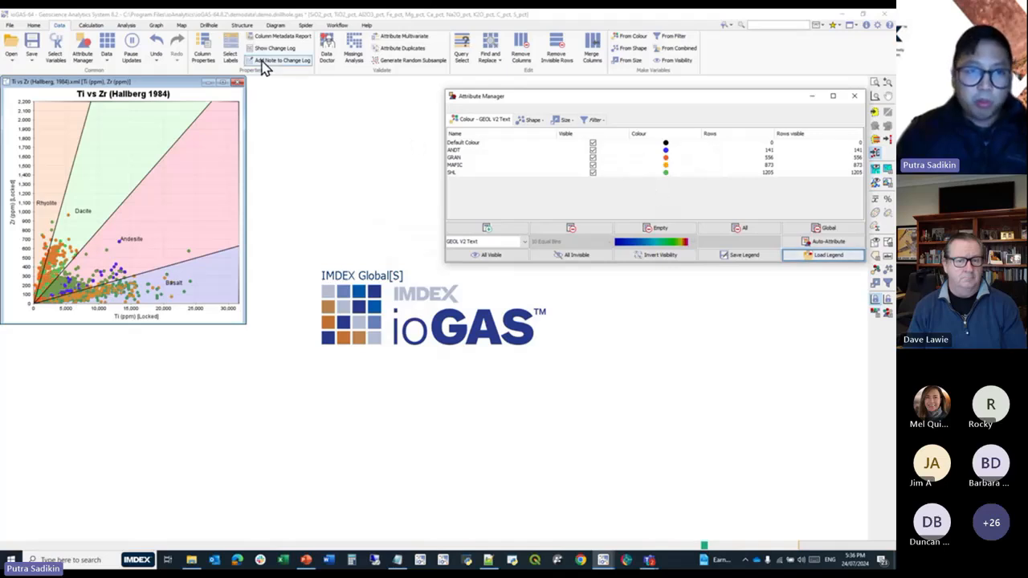
Select OX, GEOL, GEOL V2 Text, SiO2_pct, Fe_pct and K2O_pct in that order, and plot them as strip logs grouped by drillhole.
left_click(55, 53)
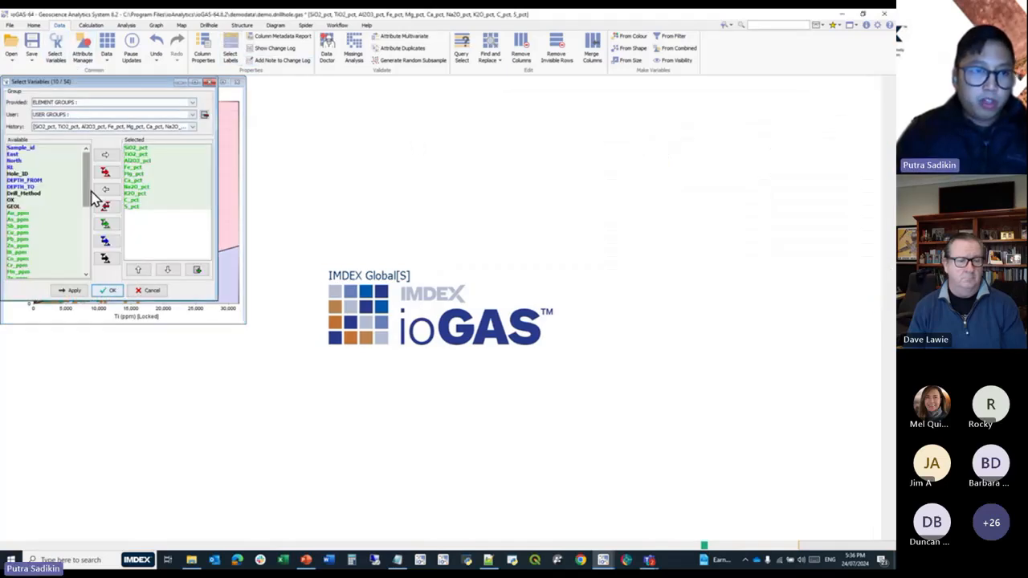
left_click(107, 211)
left_click(149, 127)
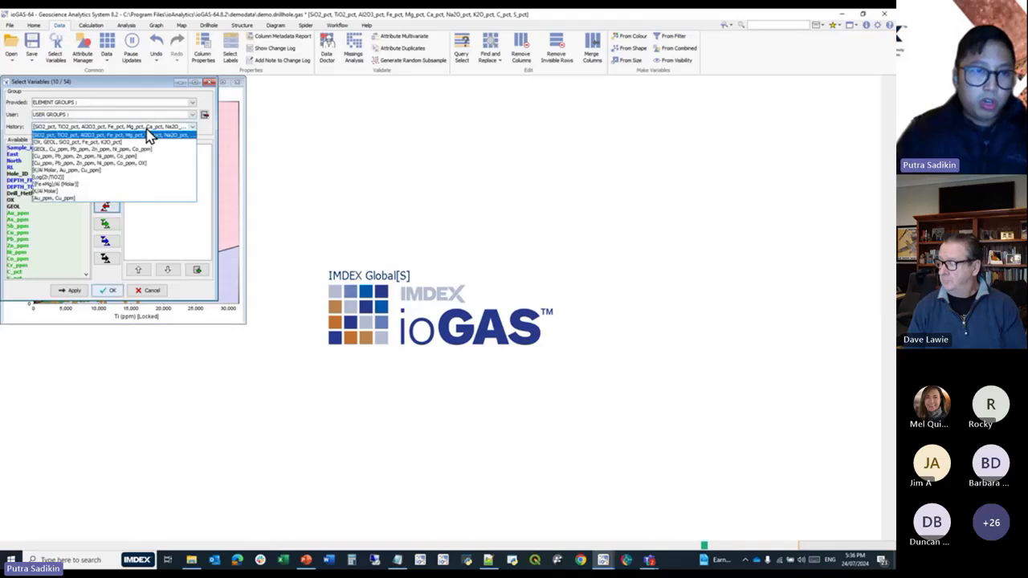
left_click(121, 151)
left_click_drag(87, 178, 46, 280)
left_click(37, 274)
left_click_drag(150, 144, 153, 160)
left_click(108, 290)
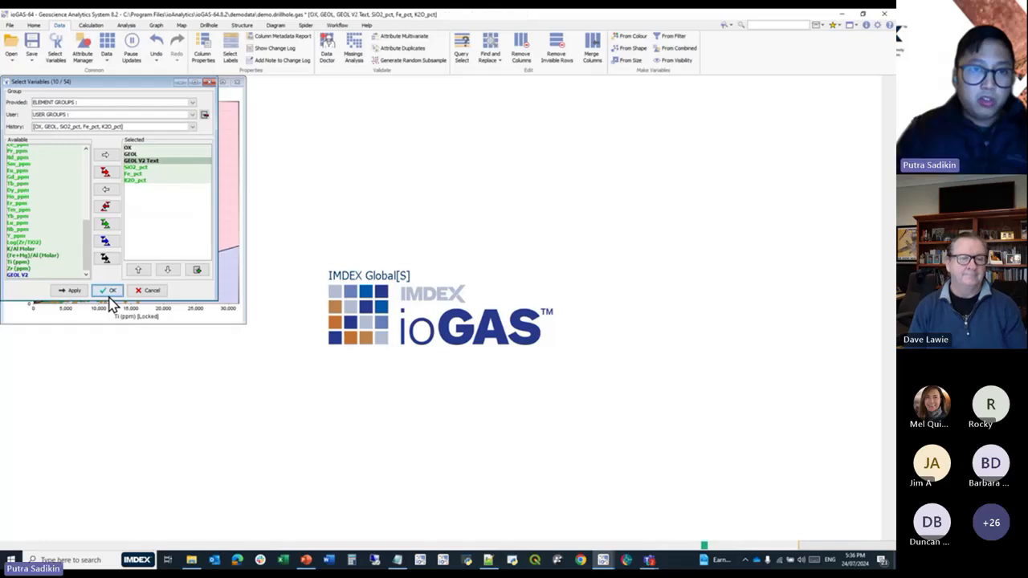
left_click(208, 25)
left_click(304, 53)
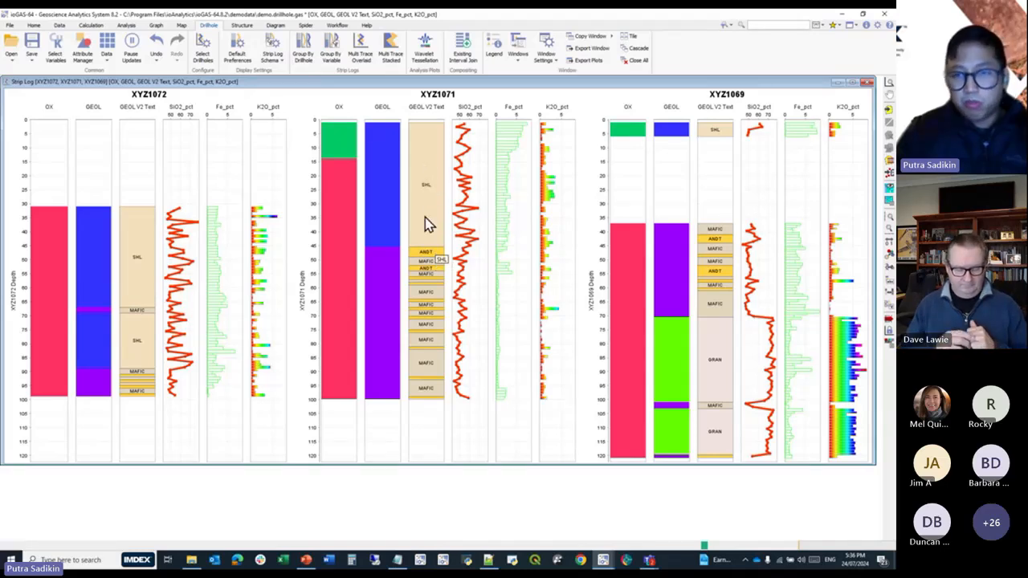
Load the GEOL WEBINAR.glg legend for the GEOL V2 Text column in the strip log schema and apply it.
left_click(888, 313)
left_click(310, 203)
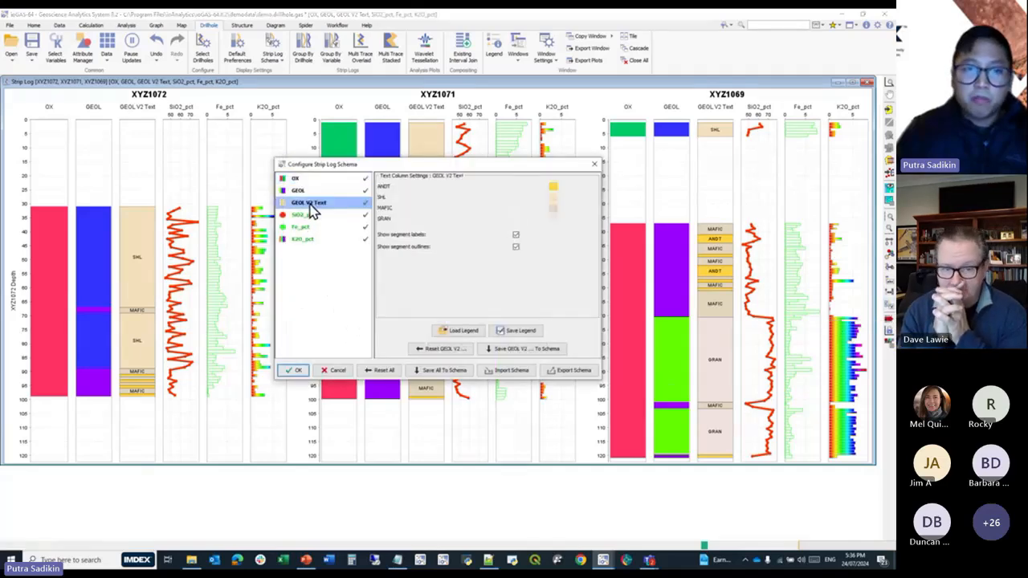
left_click(462, 332)
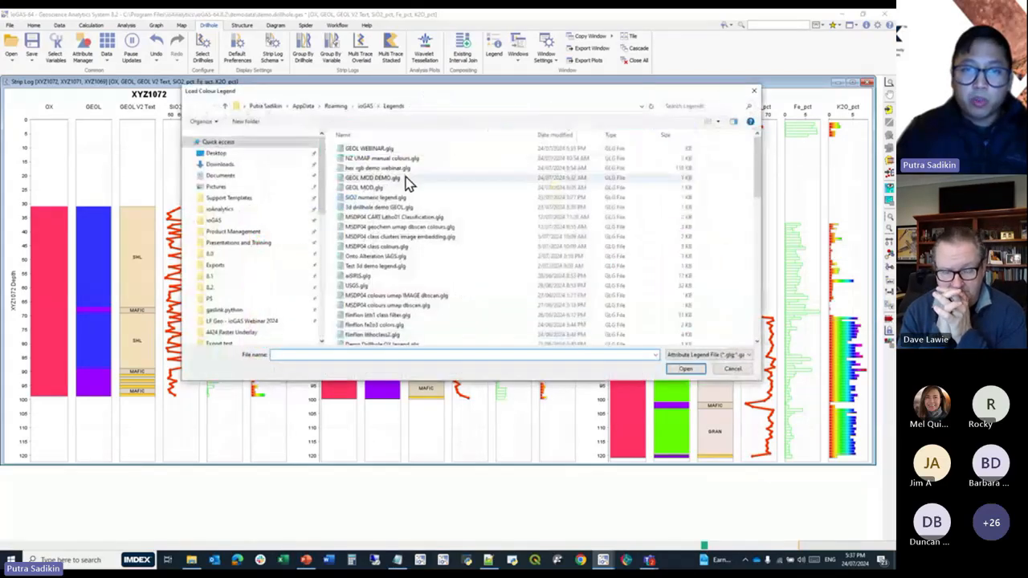
left_click(408, 149)
left_click(408, 148)
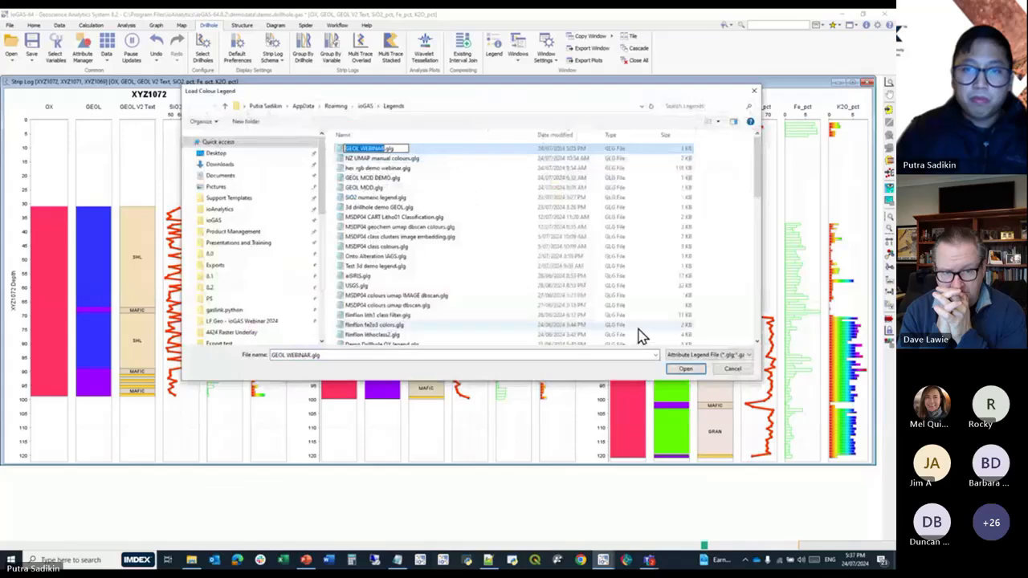
left_click(685, 370)
left_click(683, 368)
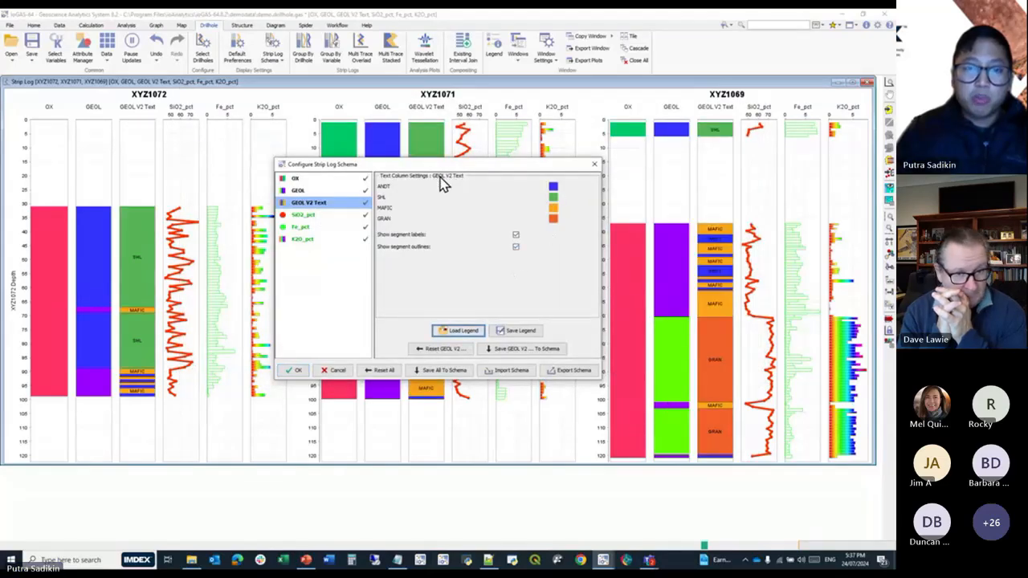
left_click_drag(449, 174, 642, 273)
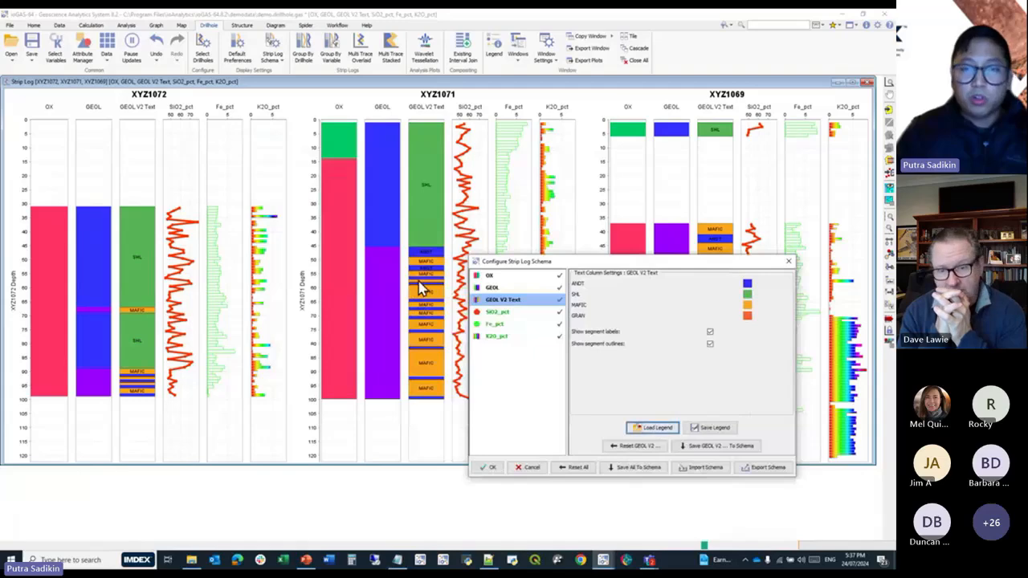
scroll(422, 282, "up", 3)
scroll(431, 245, "down", 4)
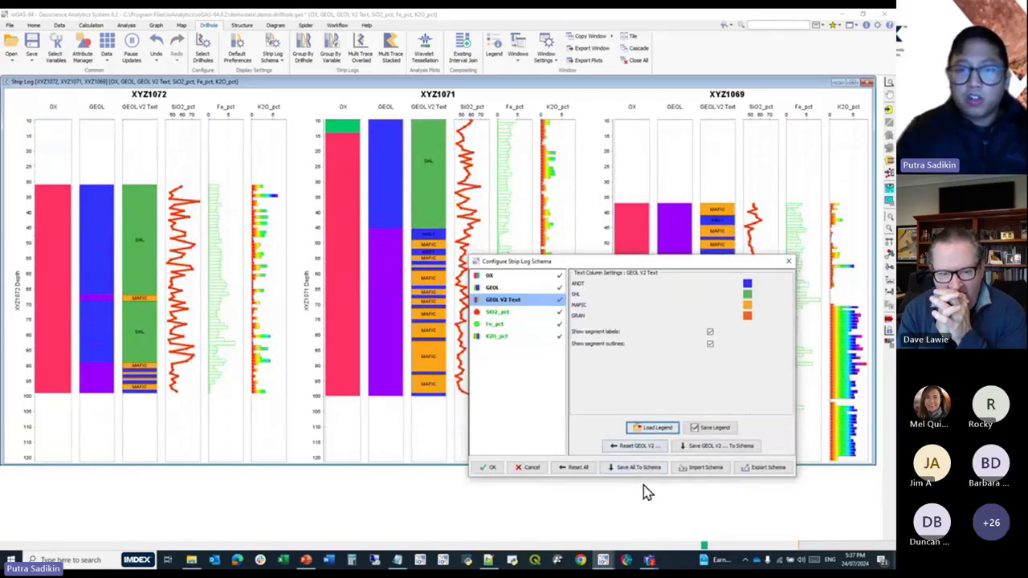
left_click(485, 468)
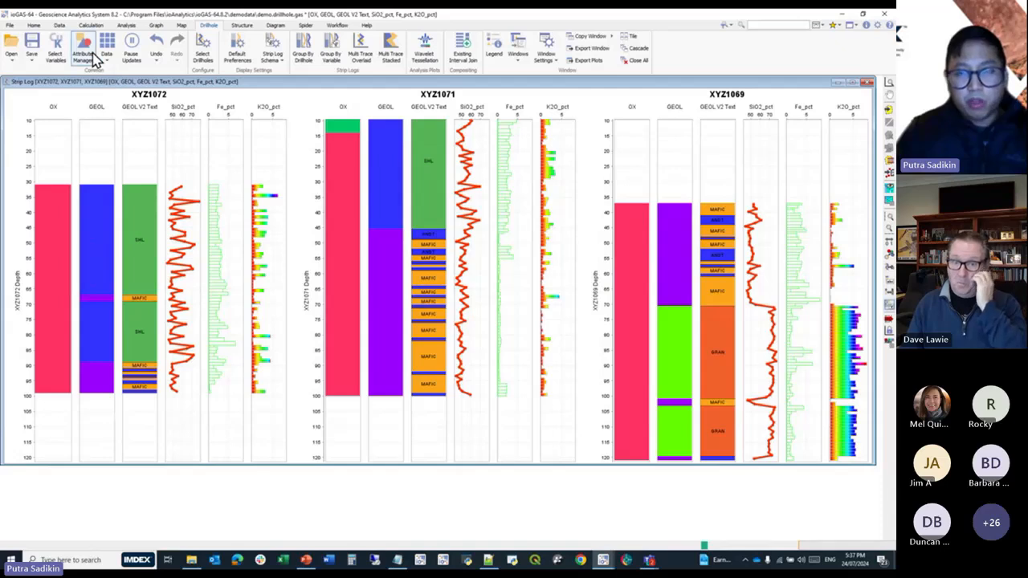
Choose Au_ppm as the colour attribute column and review the binning methods available for auto-attributing it, without applying any.
left_click(83, 50)
left_click(523, 242)
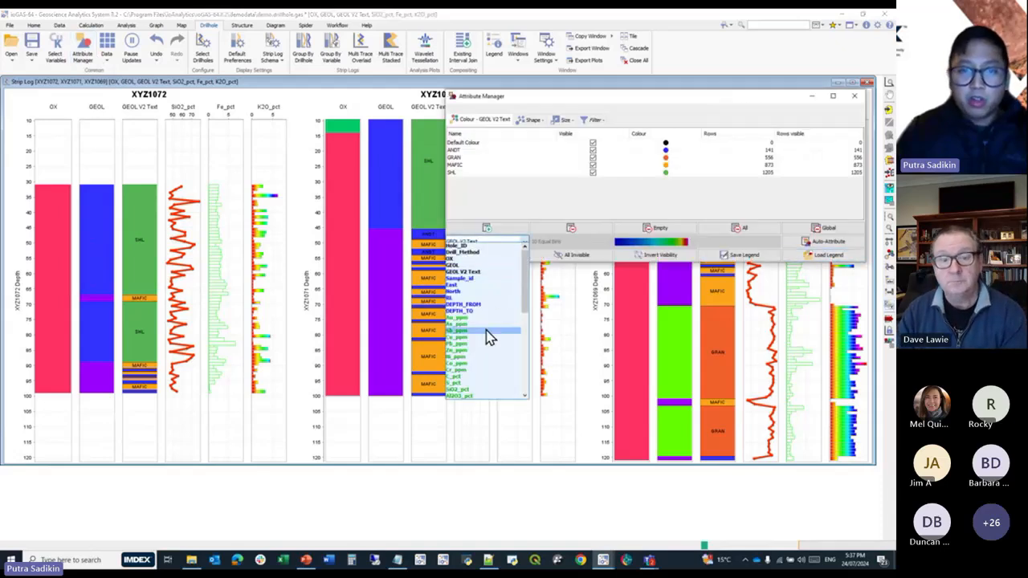
left_click(491, 318)
left_click(576, 243)
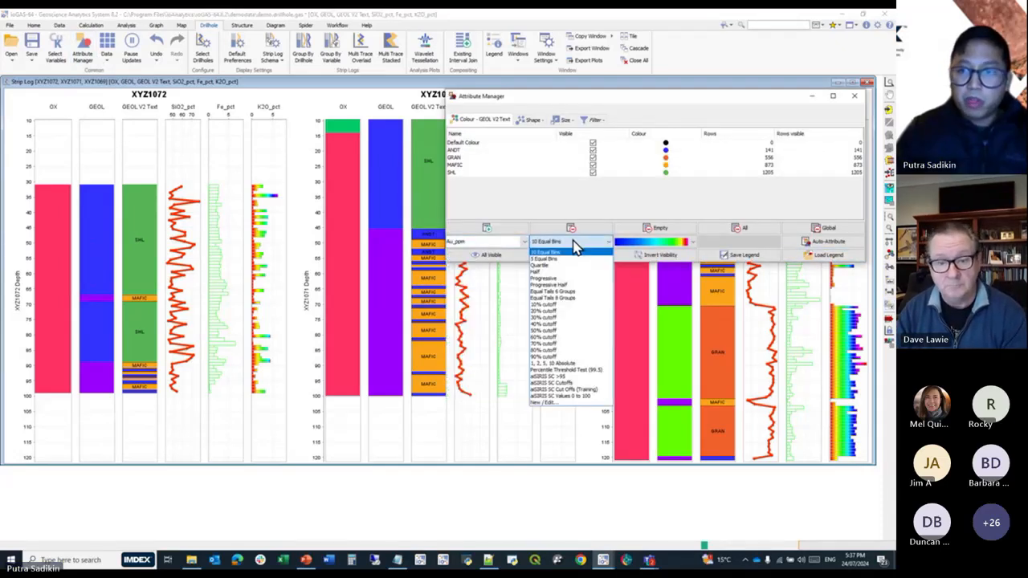
left_click(573, 242)
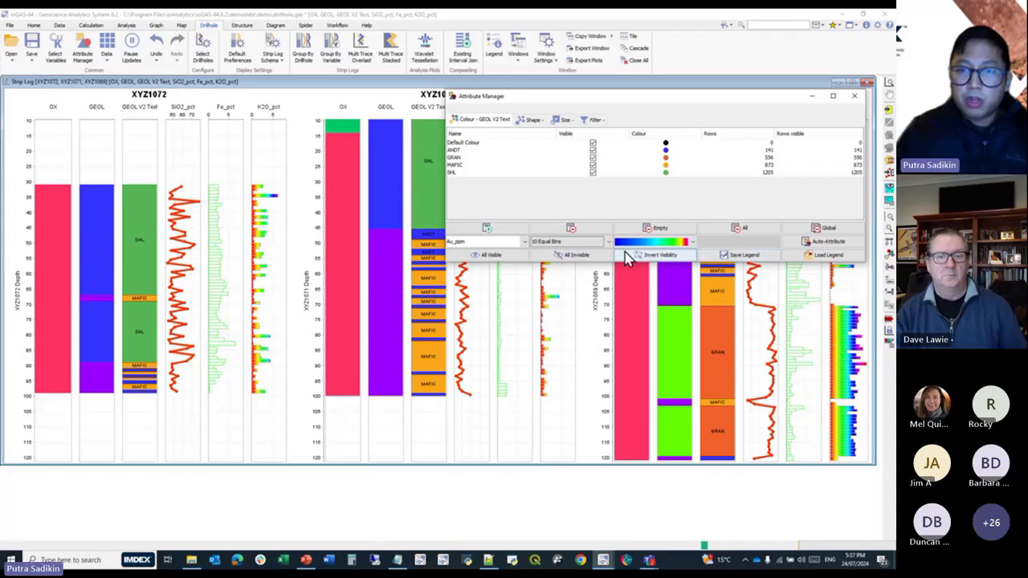
left_click(608, 243)
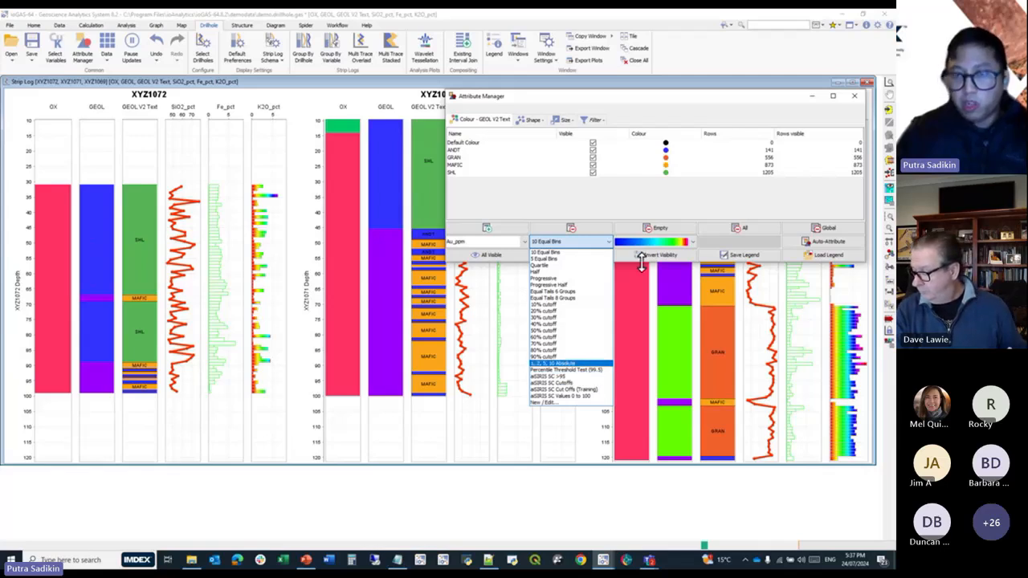
left_click(645, 209)
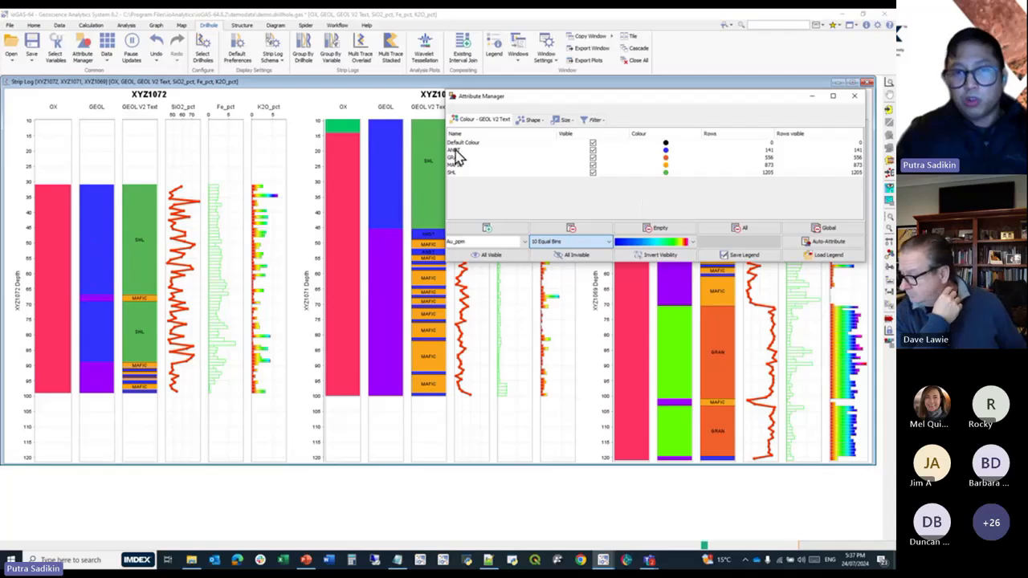
left_click(394, 85)
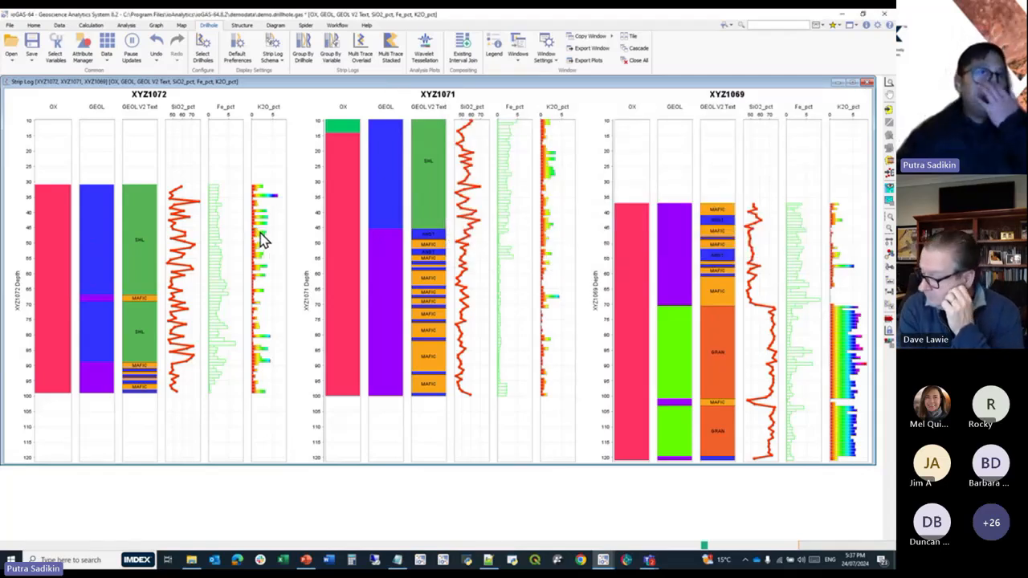
Create a line plot of drillhole XYZ1032 over the DEPTH_FROM to DEPTH_TO interval, grouped by line, and display its numeric traces as Line.
mouse_move(260, 238)
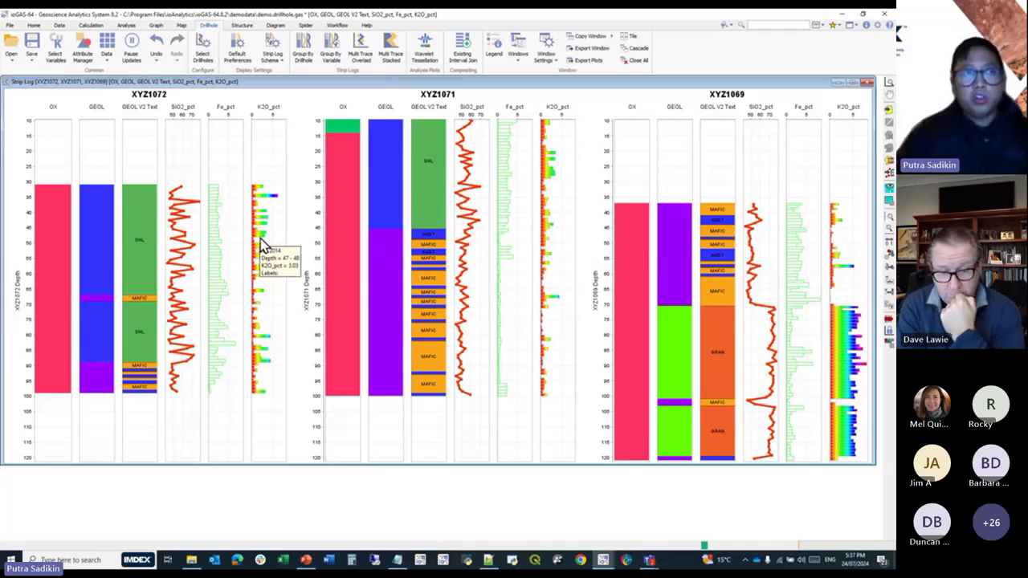
left_click(838, 83)
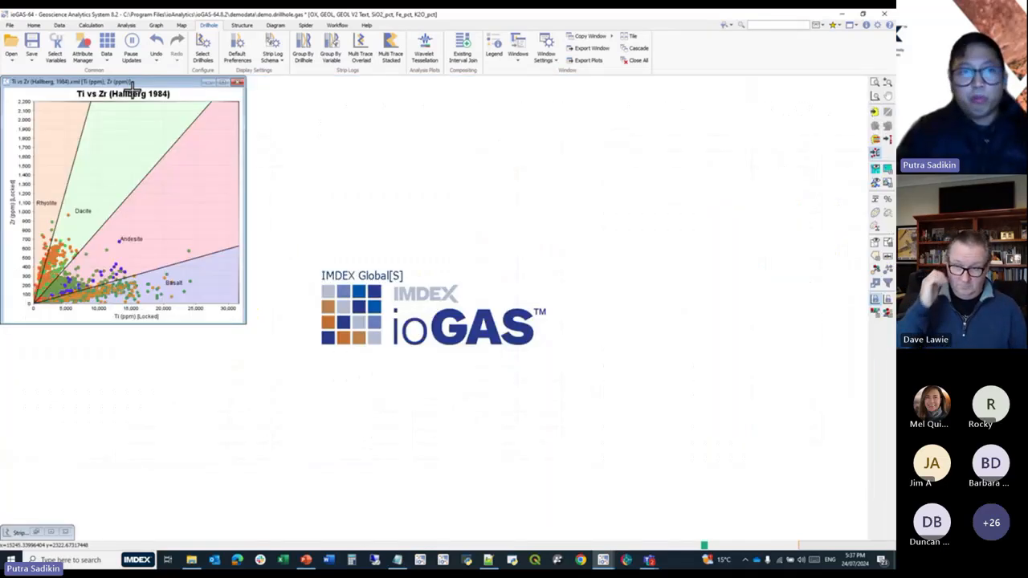
left_click(156, 25)
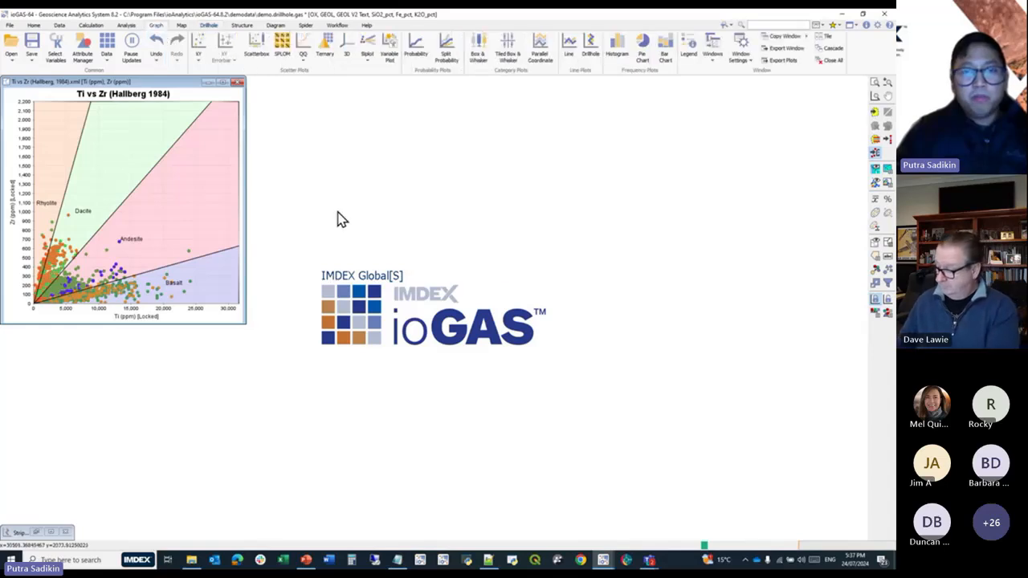
left_click(575, 63)
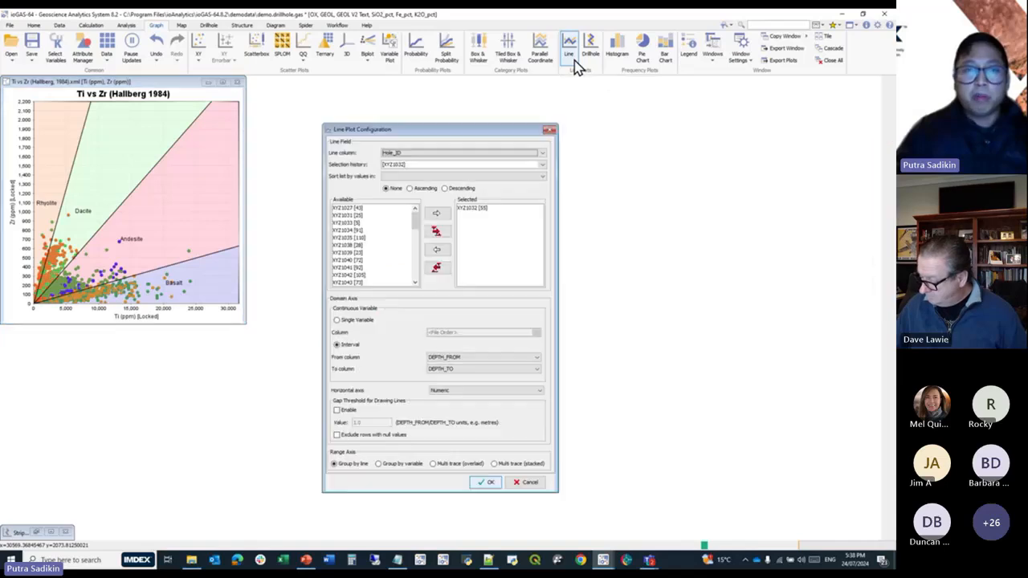
left_click(488, 484)
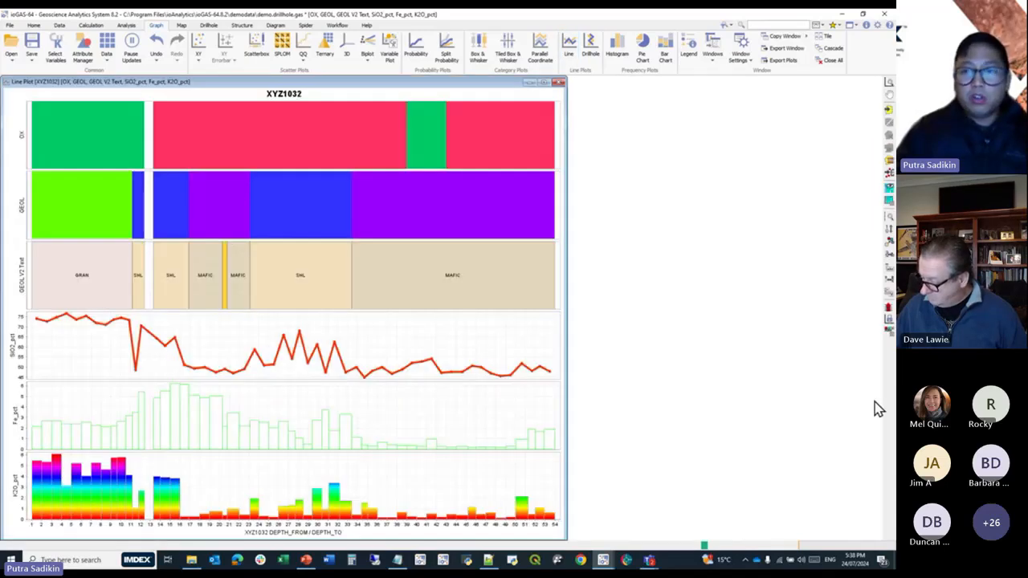
left_click(888, 256)
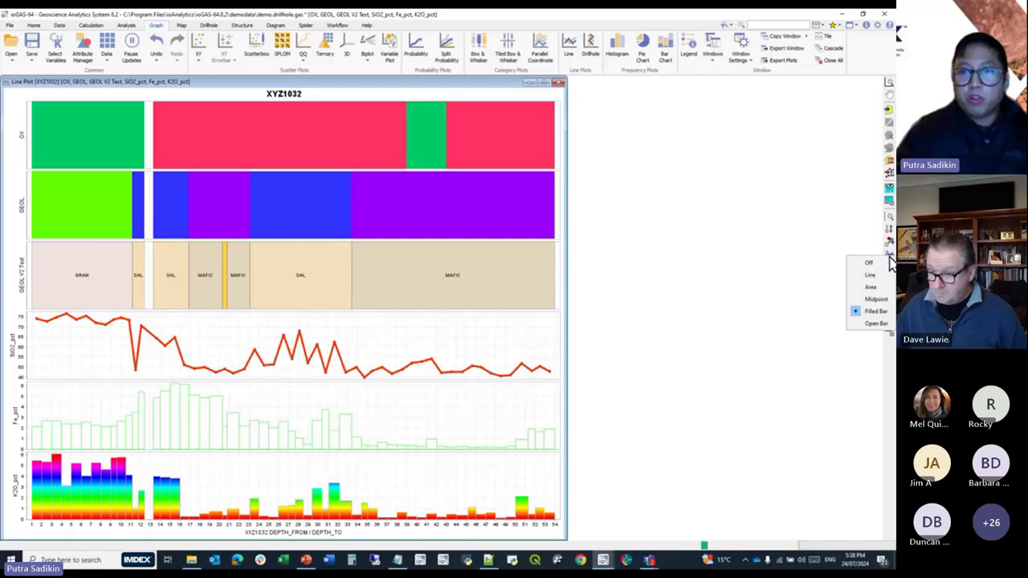
left_click(875, 275)
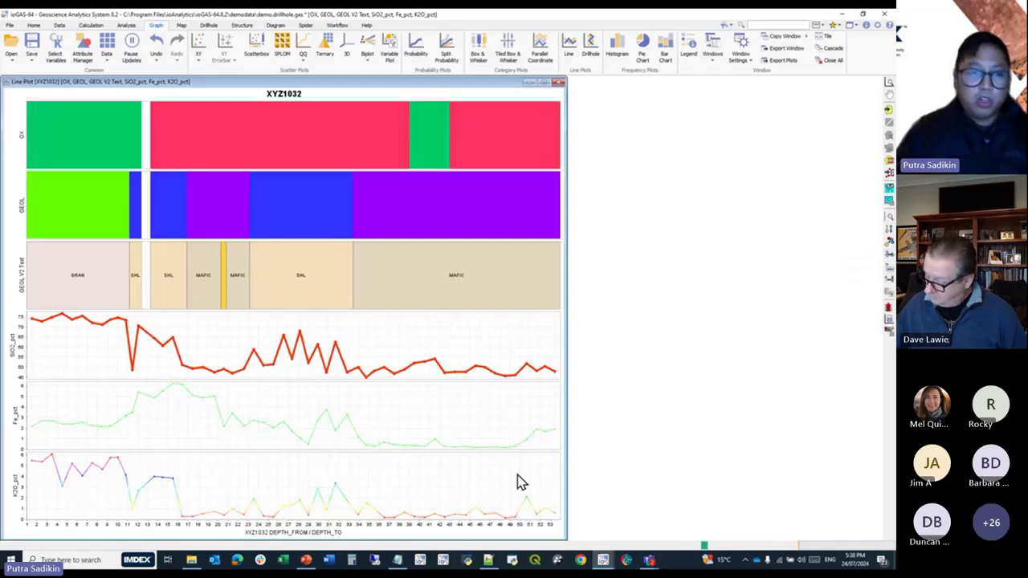
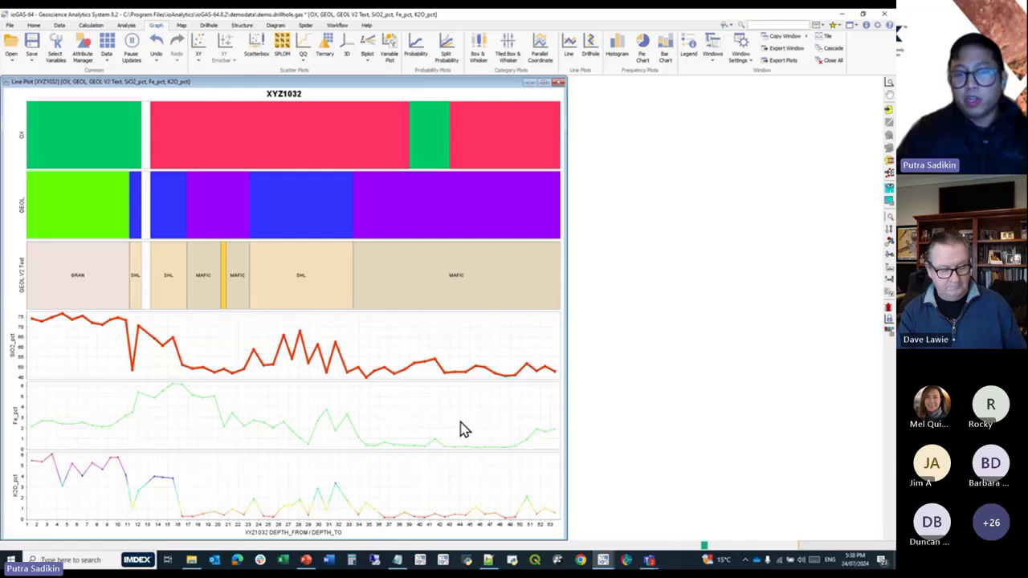
Open the SiO2_pct trace in its own line plot, enlarge it, and show the mineral and rock nodes on it.
right_click(393, 317)
right_click(363, 320)
left_click(410, 402)
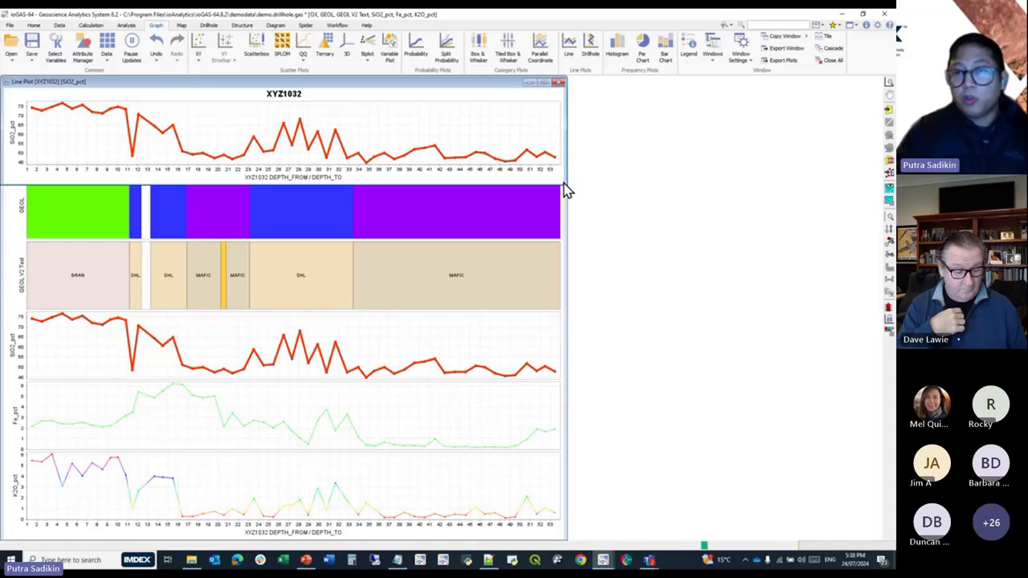
left_click_drag(566, 188, 861, 291)
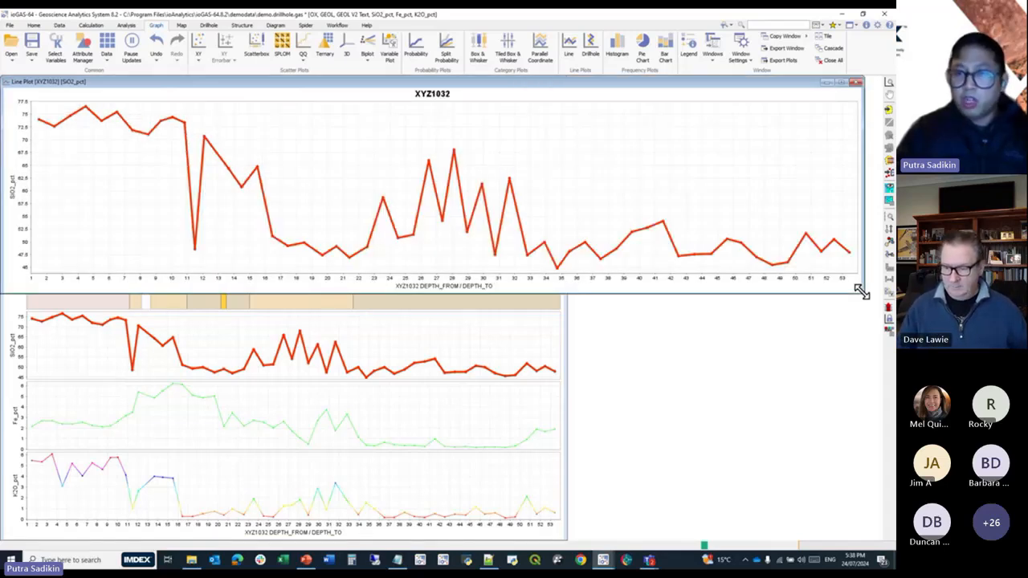
left_click(888, 193)
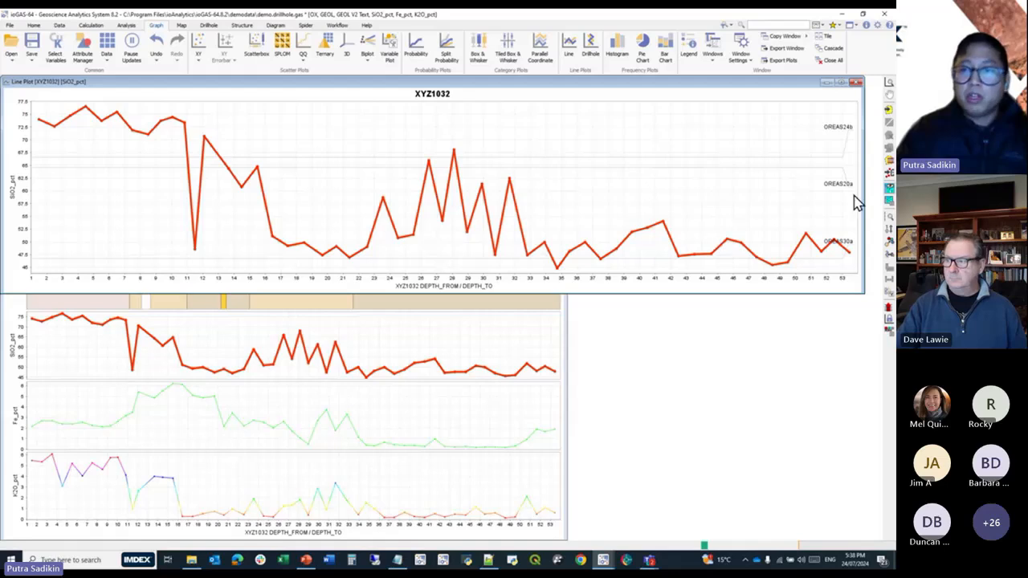
Set the mineral and rock node line colour to violet-blue, increase the node line width, and apply the plot style.
left_click(889, 333)
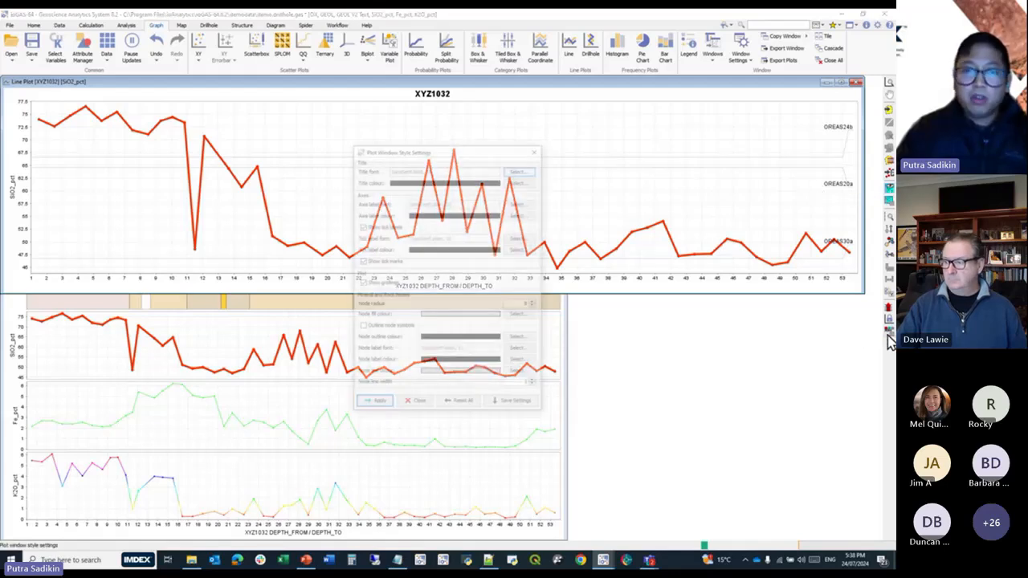
left_click(520, 373)
left_click(426, 337)
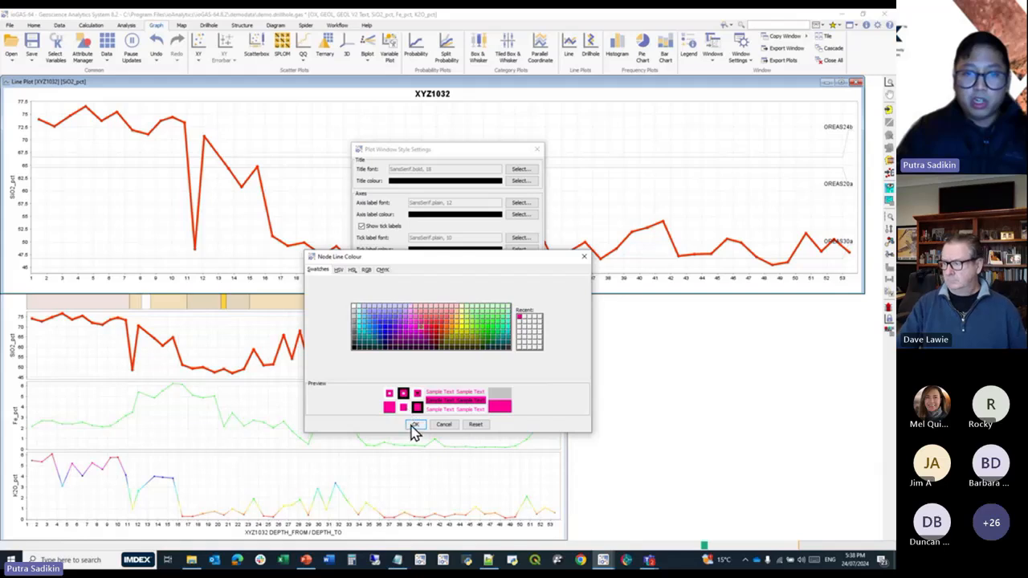
left_click(384, 325)
left_click(415, 424)
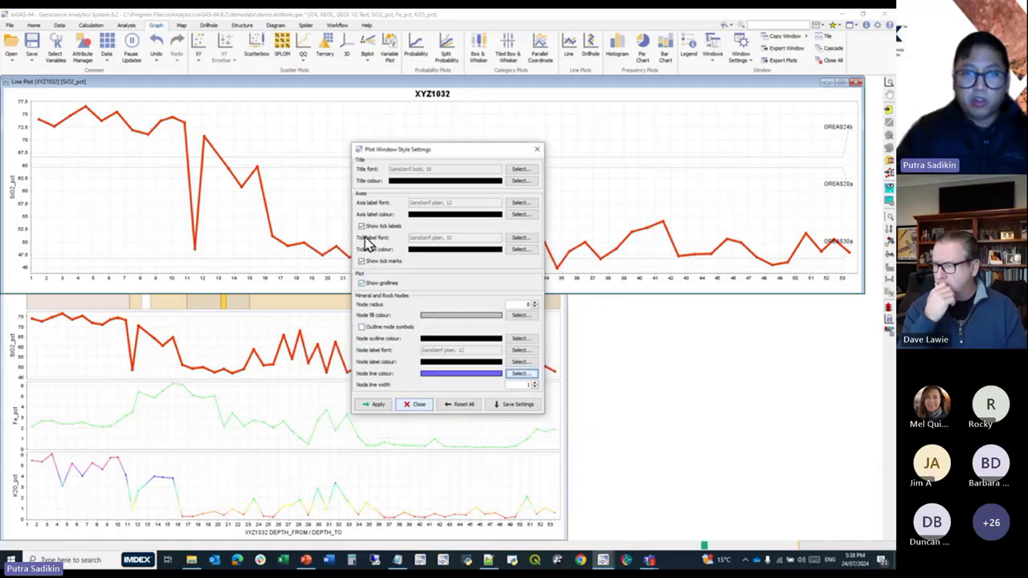
left_click(535, 383)
left_click(535, 382)
left_click(535, 382)
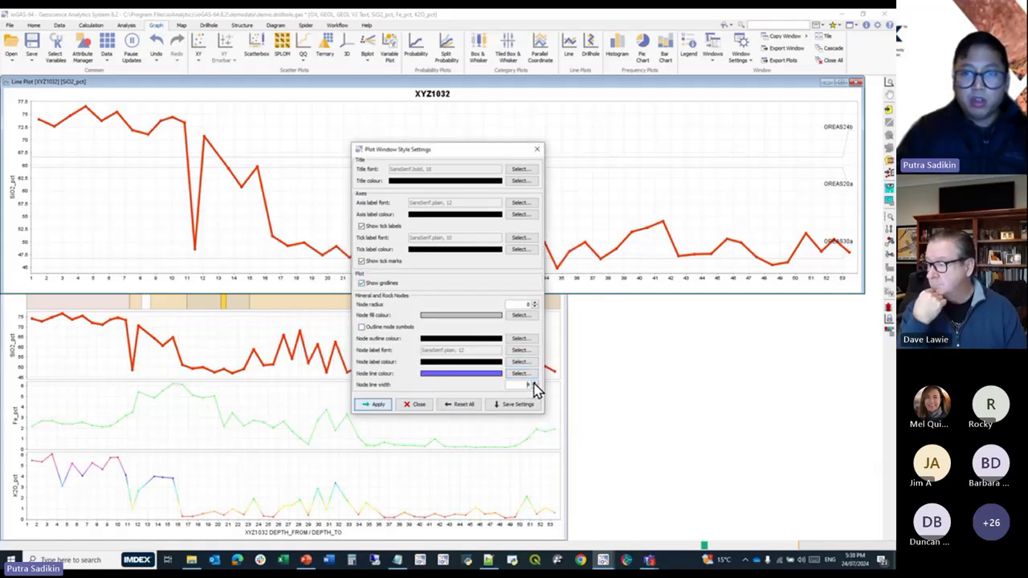
left_click(375, 405)
left_click(415, 405)
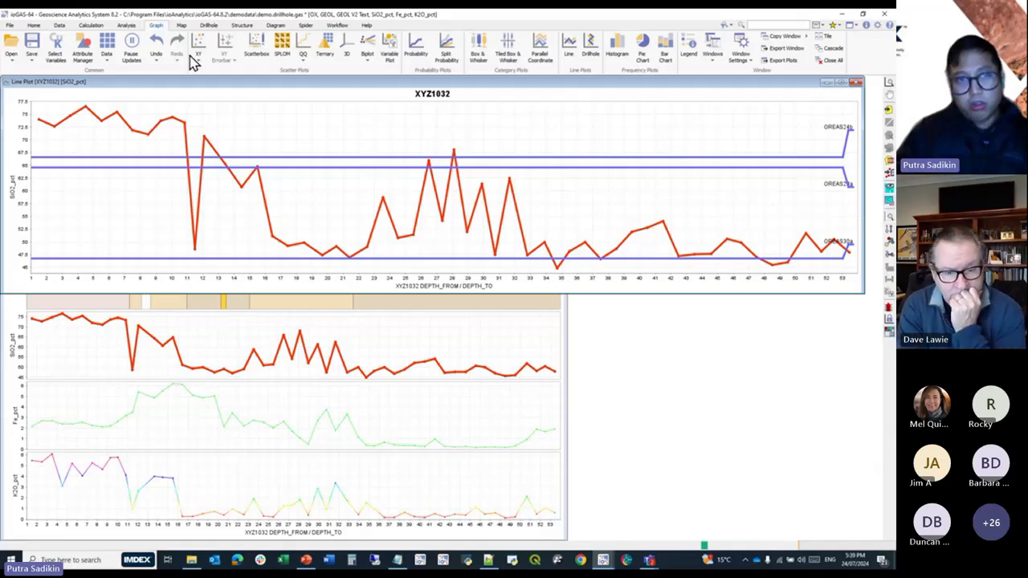
Review the OSNACA and Rocks reference nodes available for display, leaving the node selection as it is.
left_click(14, 24)
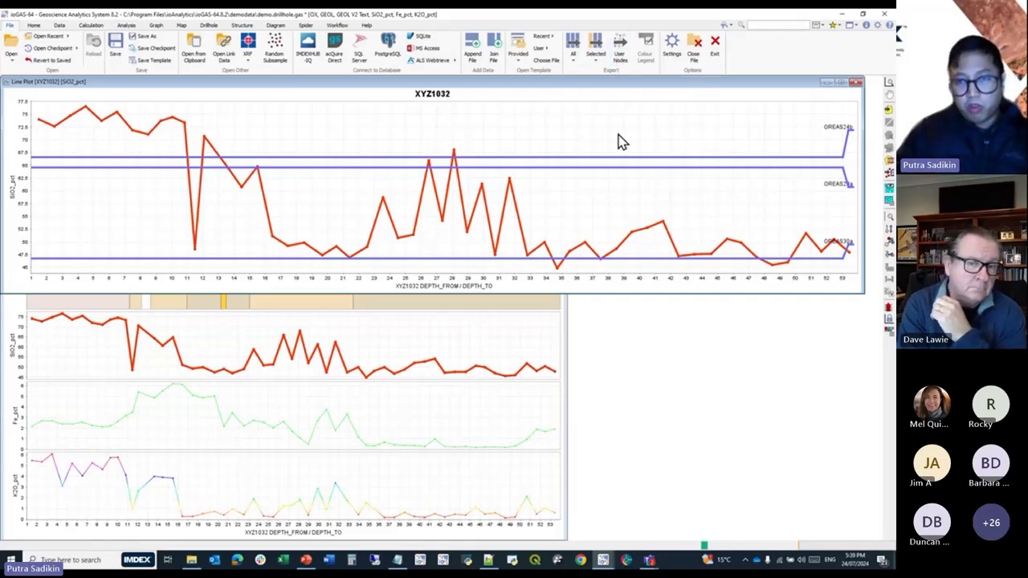
left_click(888, 202)
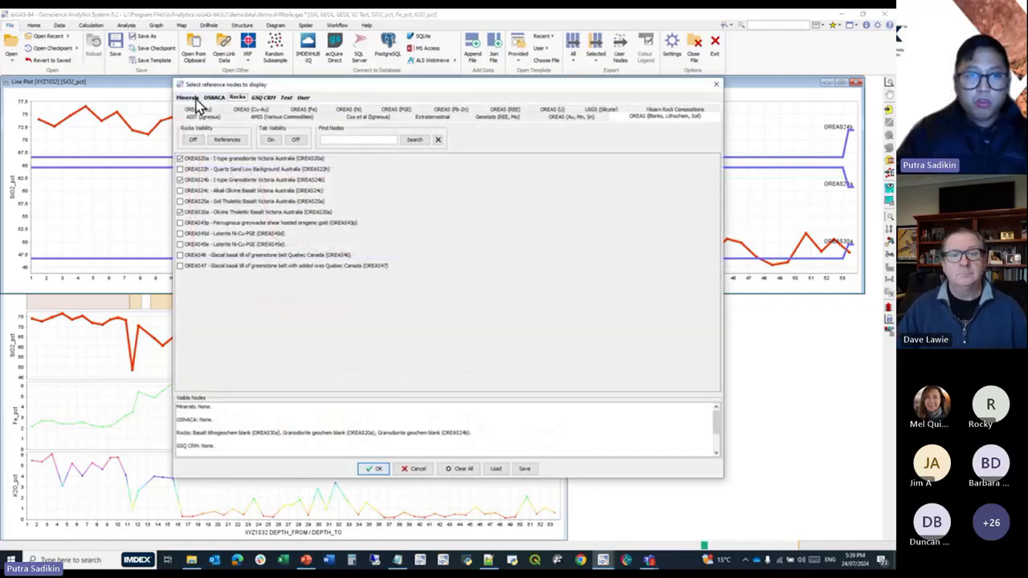
left_click(197, 97)
left_click(219, 98)
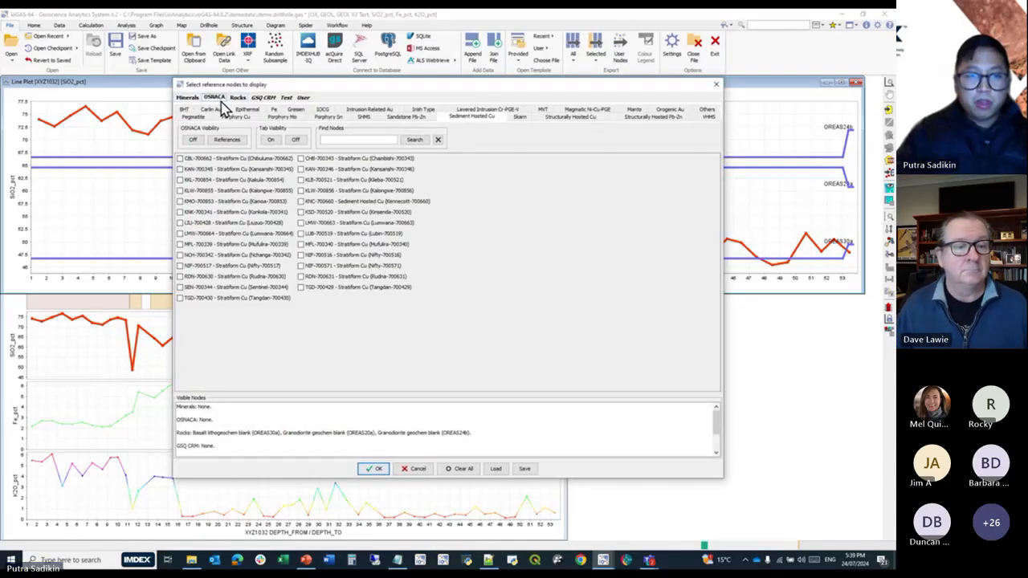
left_click(237, 98)
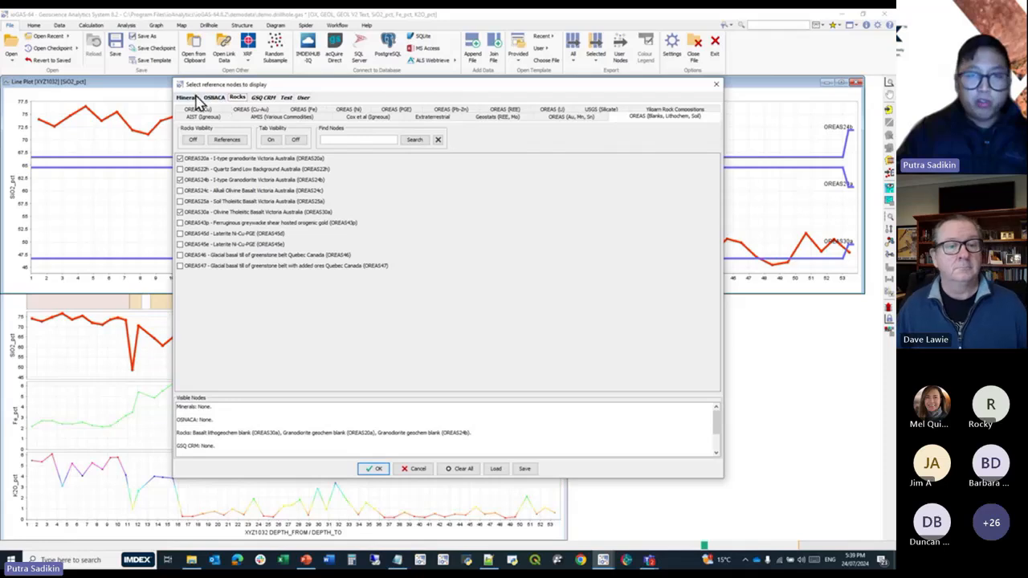
left_click(417, 473)
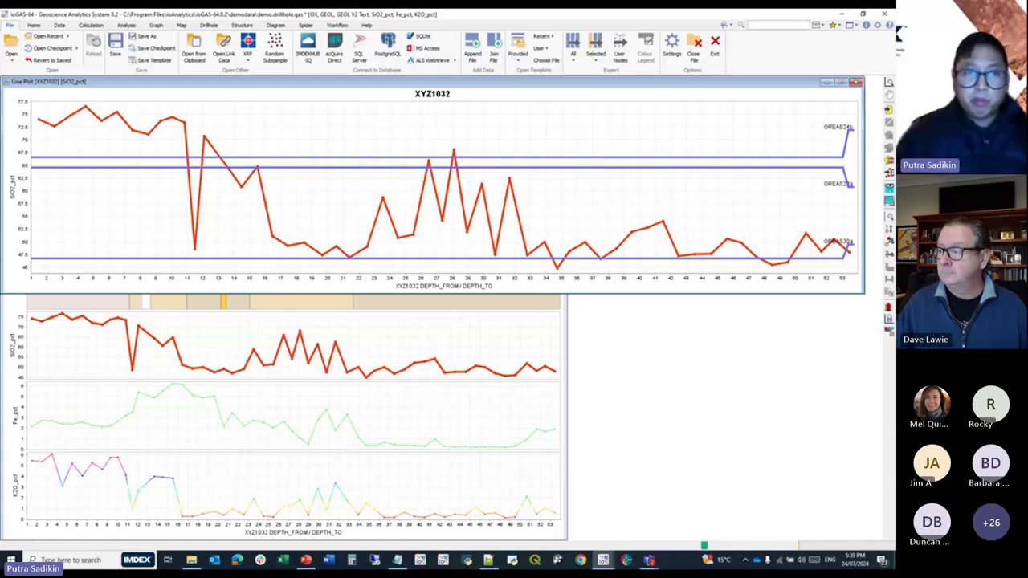
Close the SiO2_pct line plot, the multi-variable line plot and the Ti vs Zr (Hallberg 1984) diagram.
left_click(856, 82)
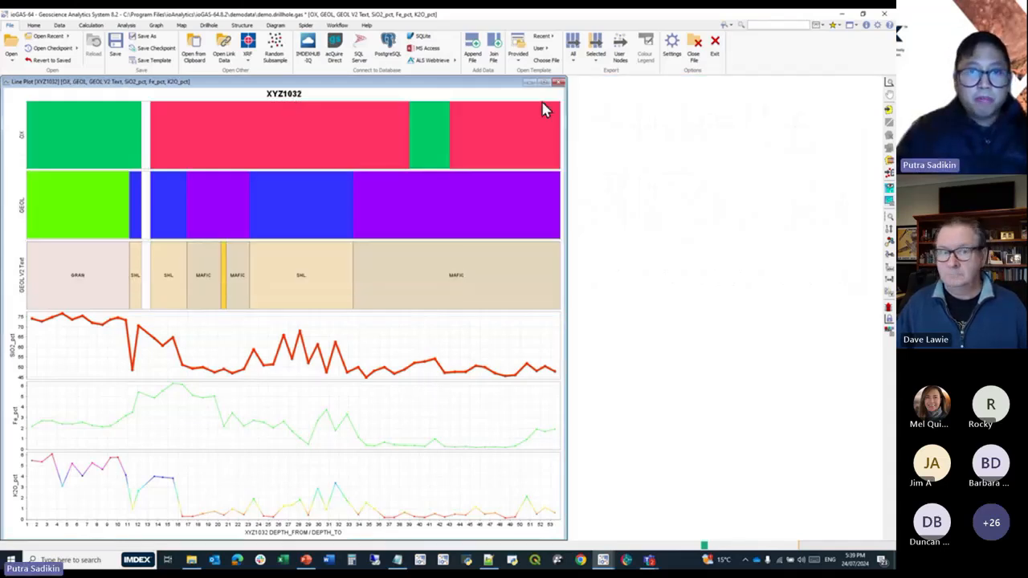
left_click(561, 83)
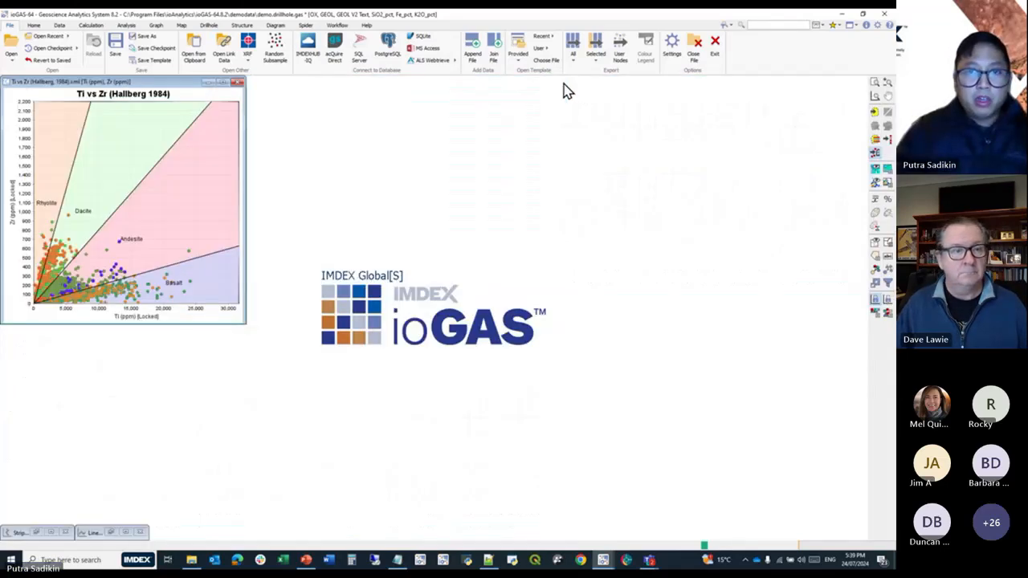
left_click(235, 77)
Create a 3D attribute map, enlarge its window, and tilt the view before returning it to plan view.
left_click(185, 25)
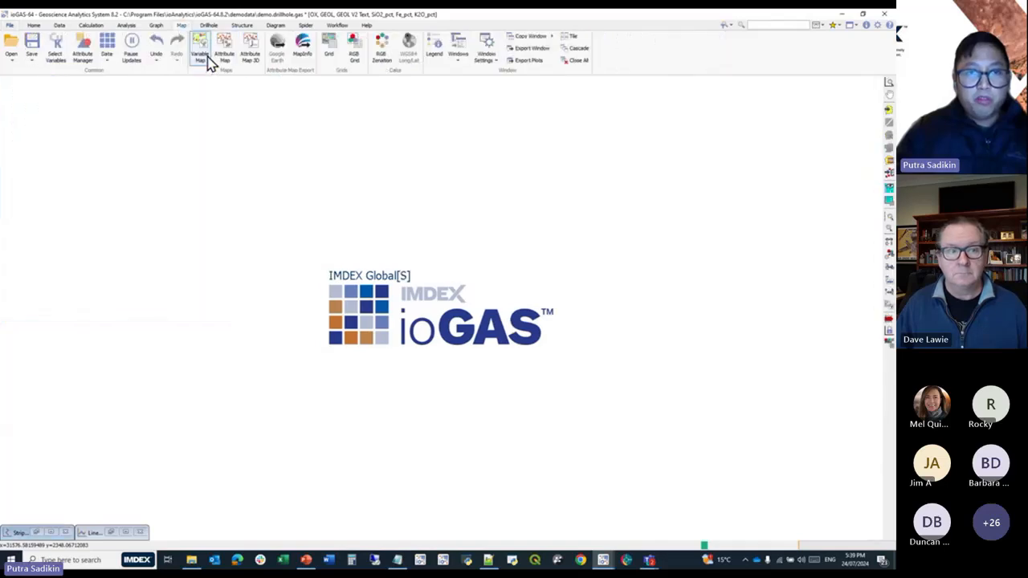
left_click(255, 59)
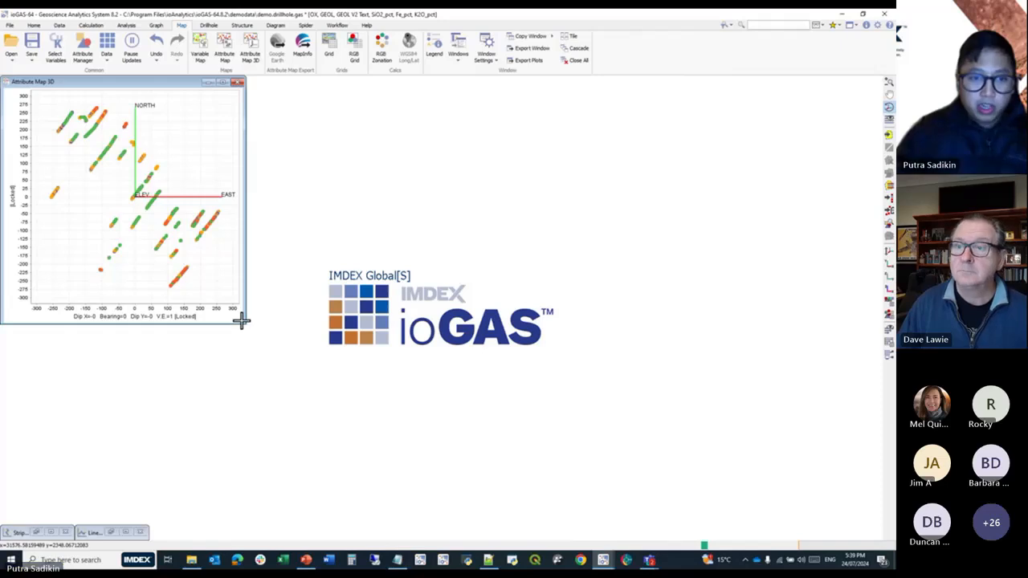
left_click_drag(244, 323, 472, 495)
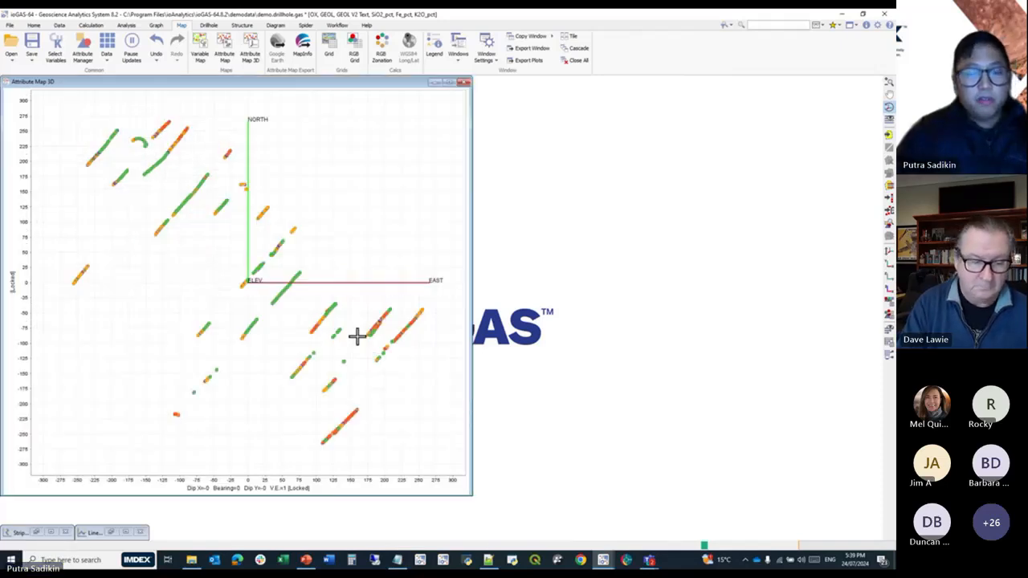
left_click_drag(292, 378, 293, 290)
left_click(888, 263)
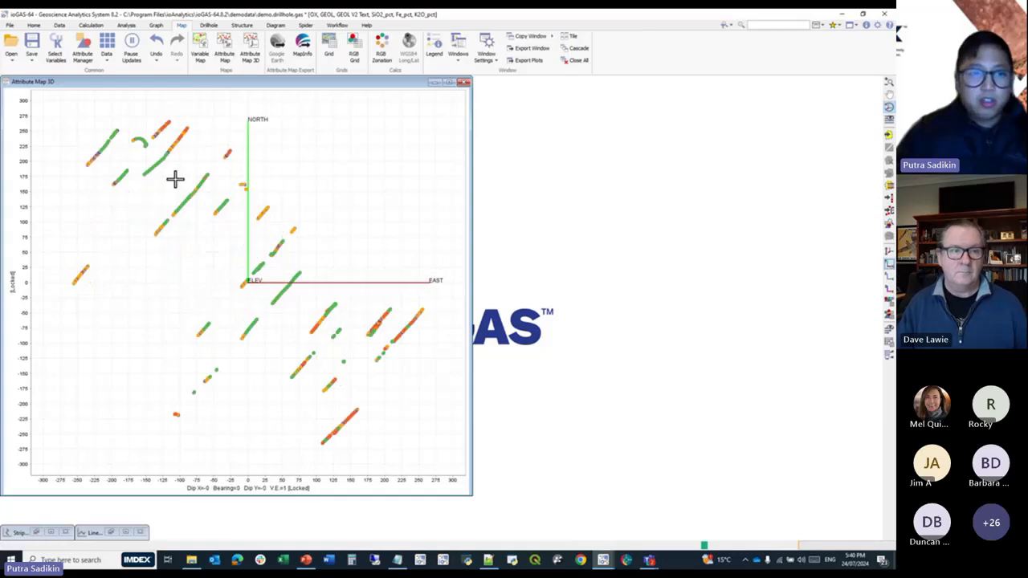
Select the north-western drillholes on the 3D map with a polygon and make them the selected drillholes.
left_click(888, 147)
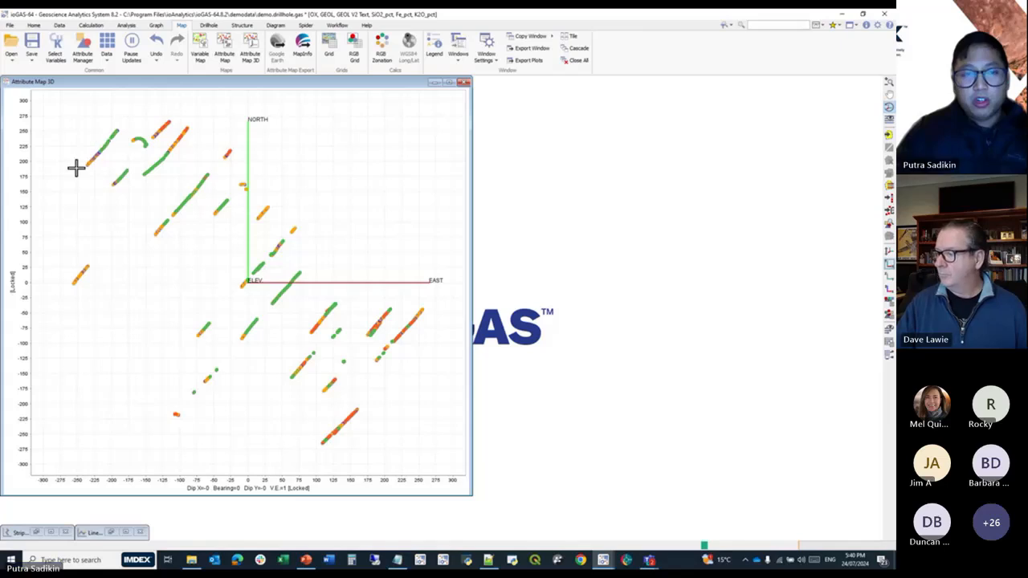
left_click(888, 134)
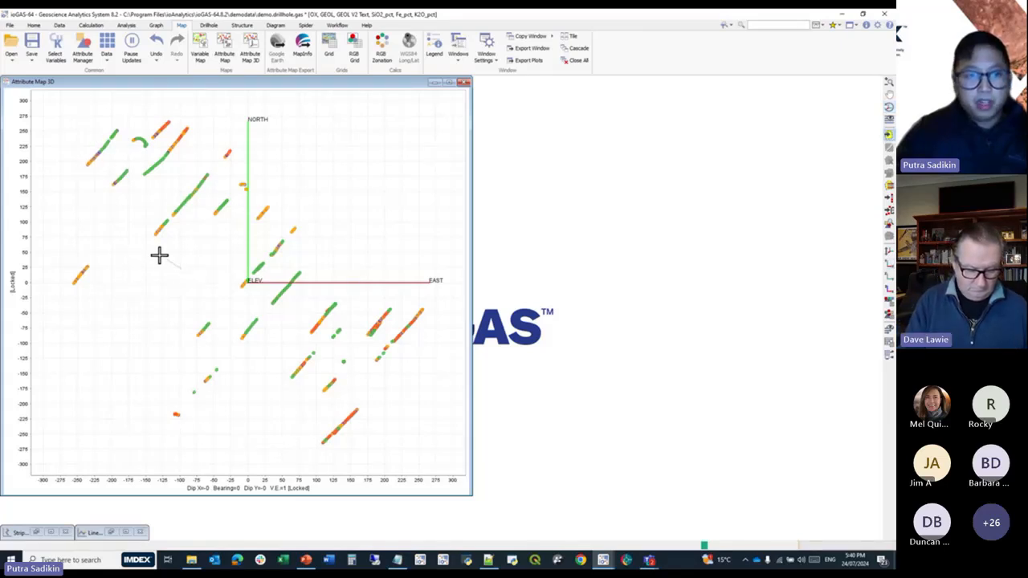
left_click(62, 149)
left_click(84, 124)
double_click(112, 109)
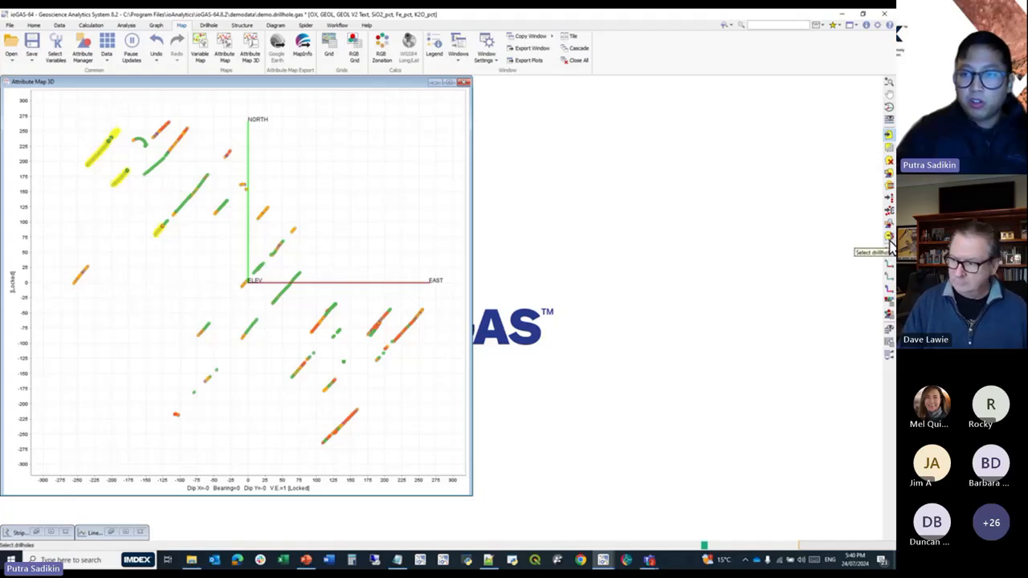
left_click(889, 245)
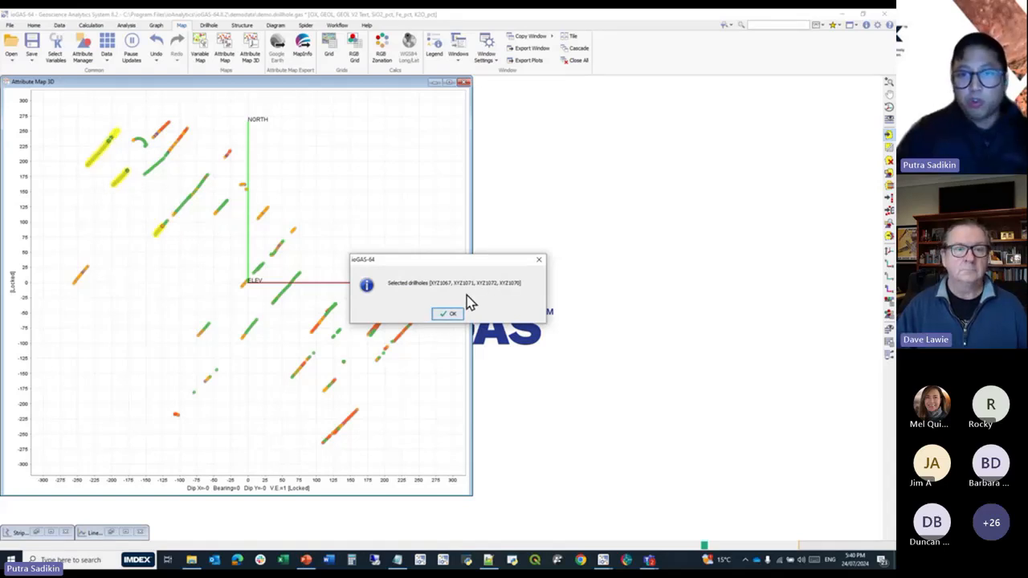
left_click(446, 313)
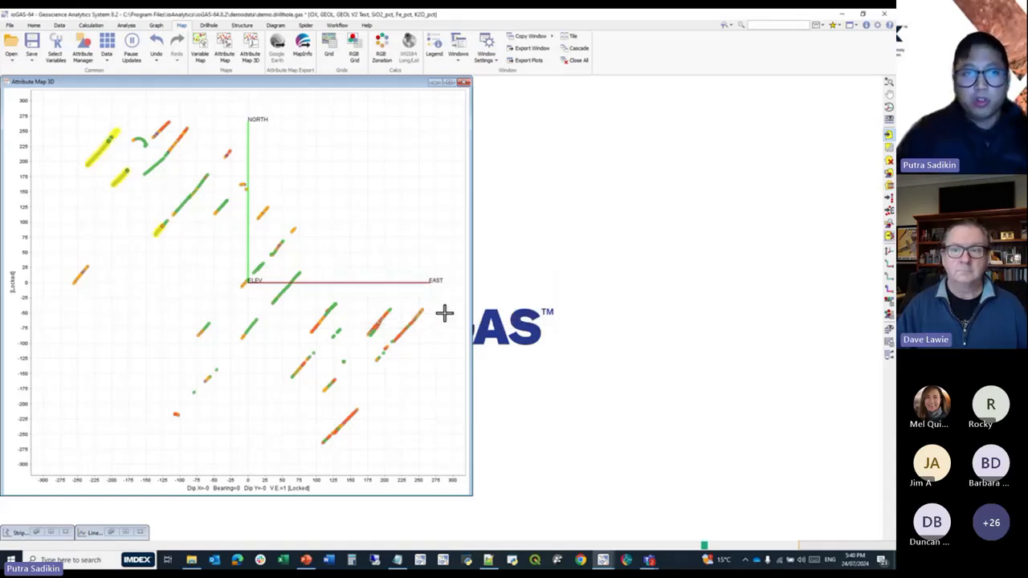
Check the drillhole selection settings for the holes picked from the map, without changing anything.
left_click(209, 25)
left_click(206, 60)
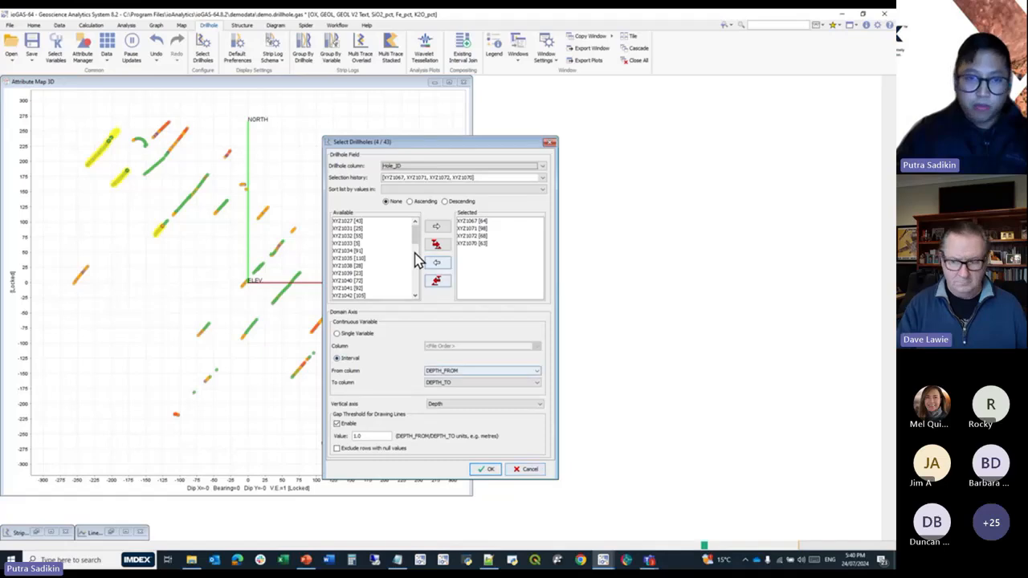
left_click_drag(417, 232, 407, 276)
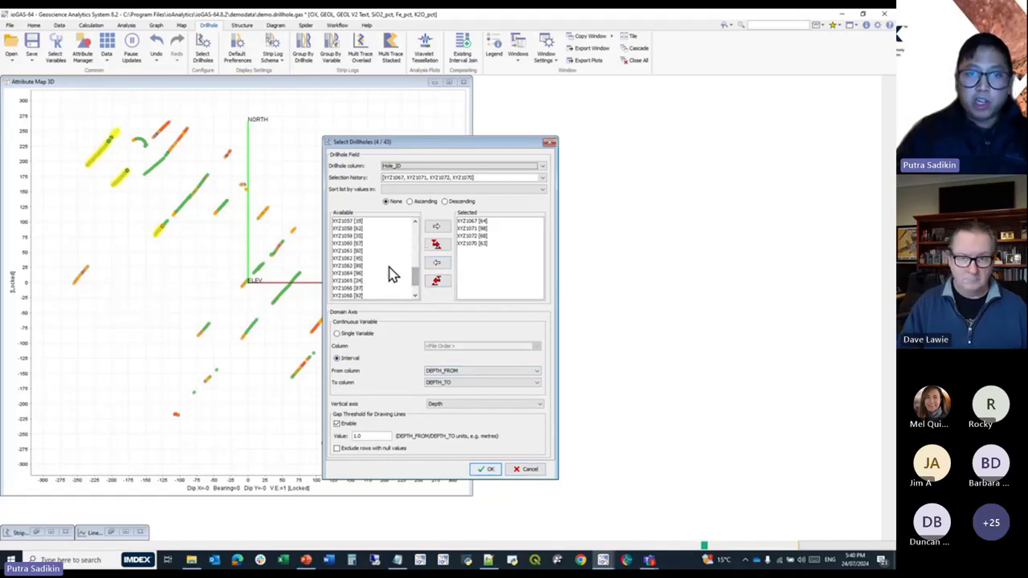
left_click(530, 471)
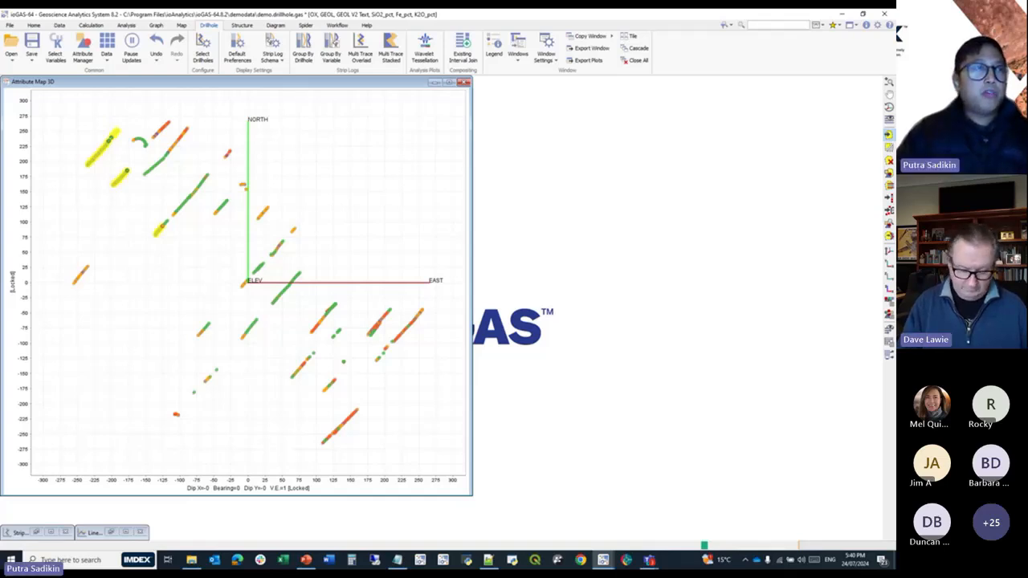
Open Demo Project_rqd_by_metre_intervals.gas from the Webinar Files folder, restore its previous session, and bring the MSDP04 rock fraction strip log into clear view.
left_click(10, 25)
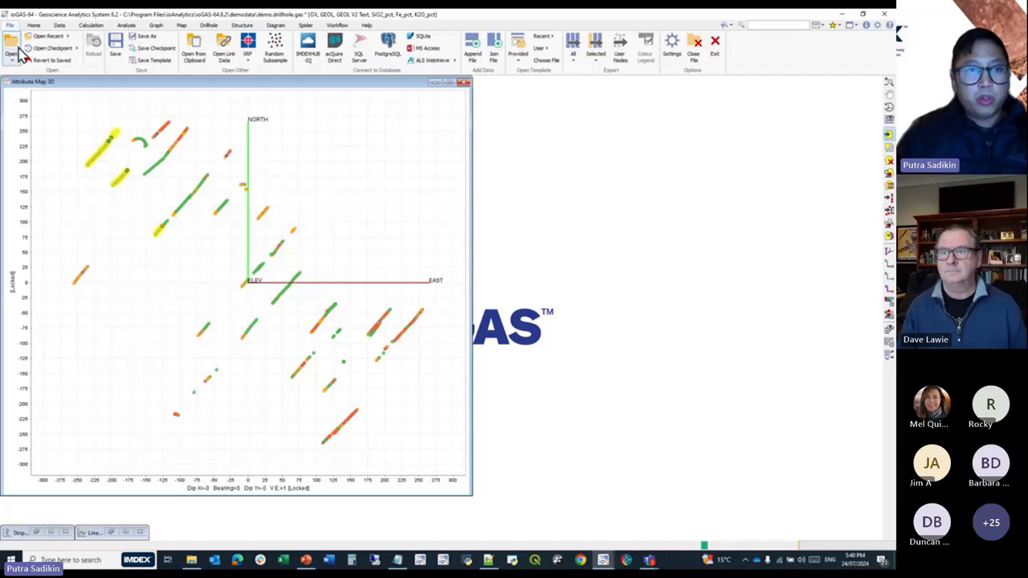
left_click(11, 50)
left_click(443, 304)
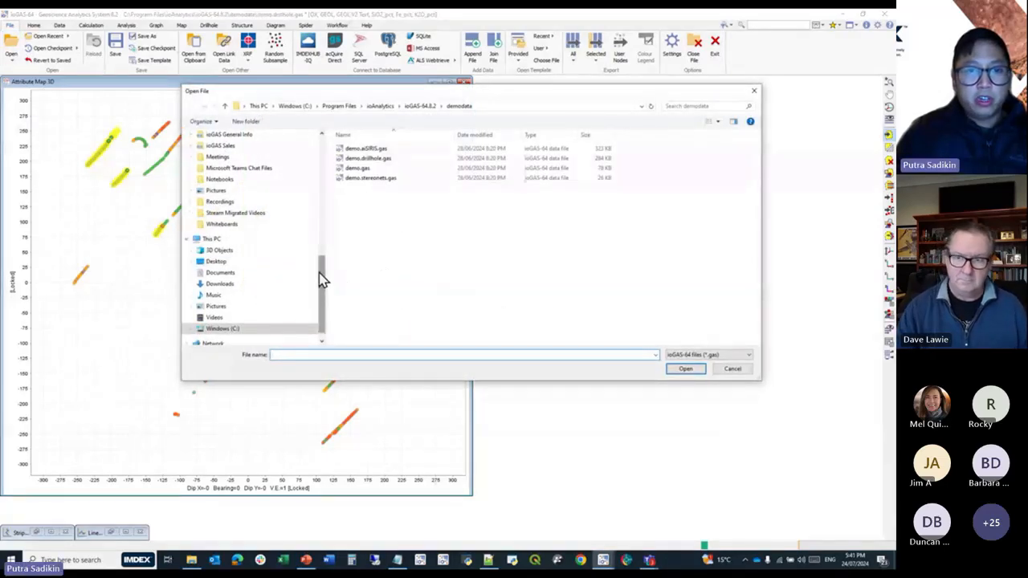
left_click_drag(319, 280, 334, 227)
scroll(291, 223, "up", 2)
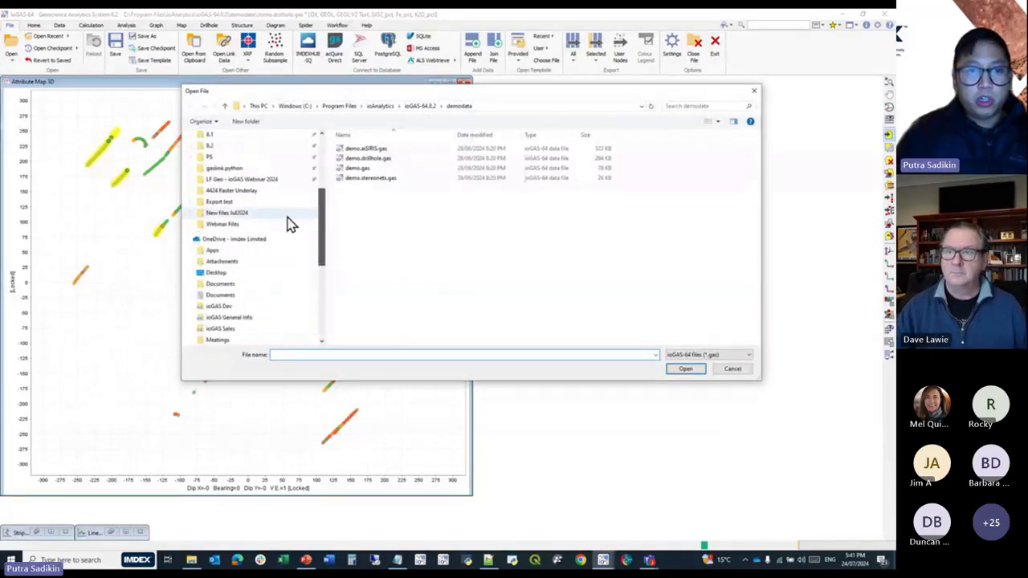
left_click(232, 224)
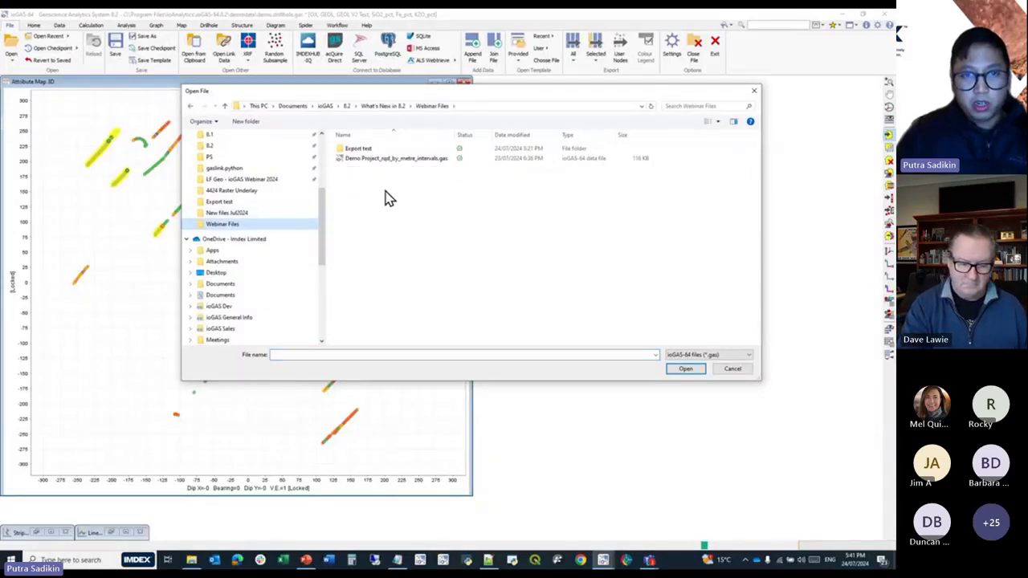
double_click(404, 159)
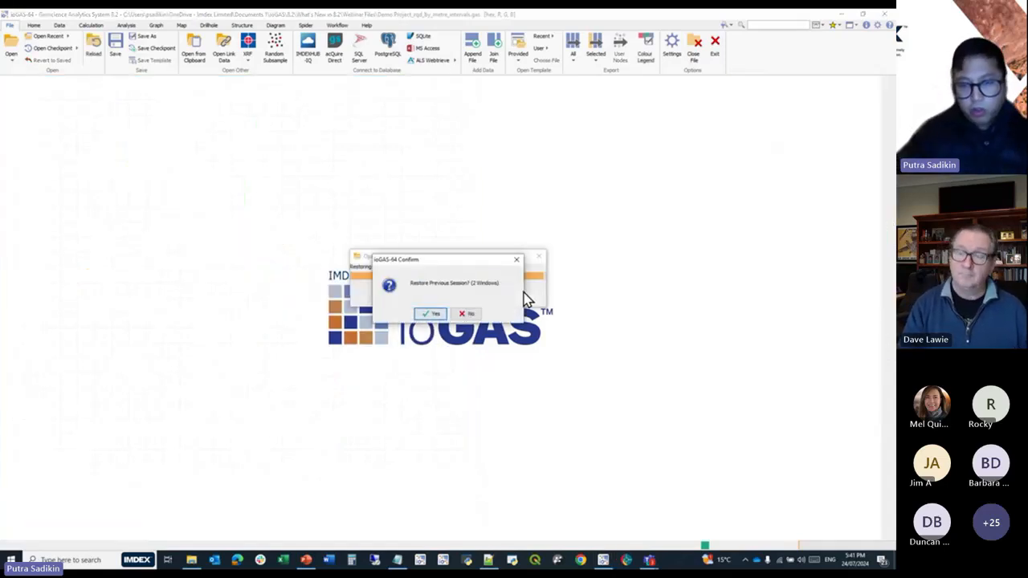
left_click(434, 314)
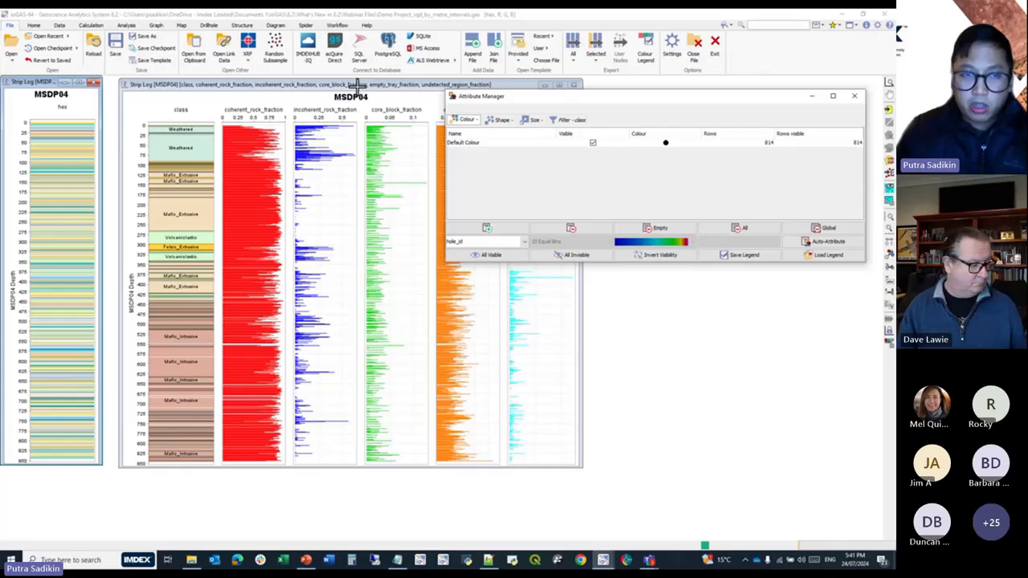
left_click_drag(516, 142, 391, 112)
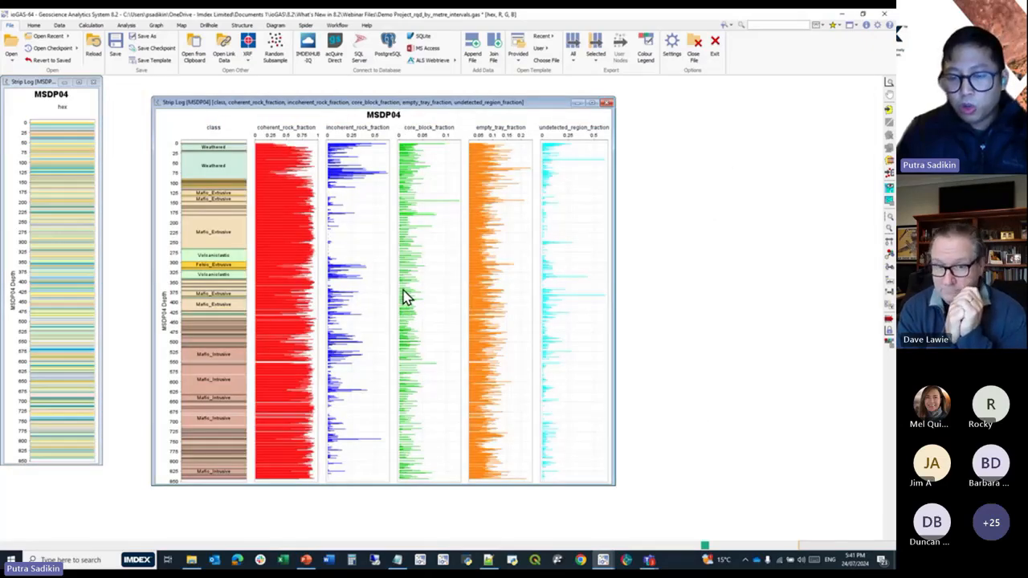
mouse_move(404, 296)
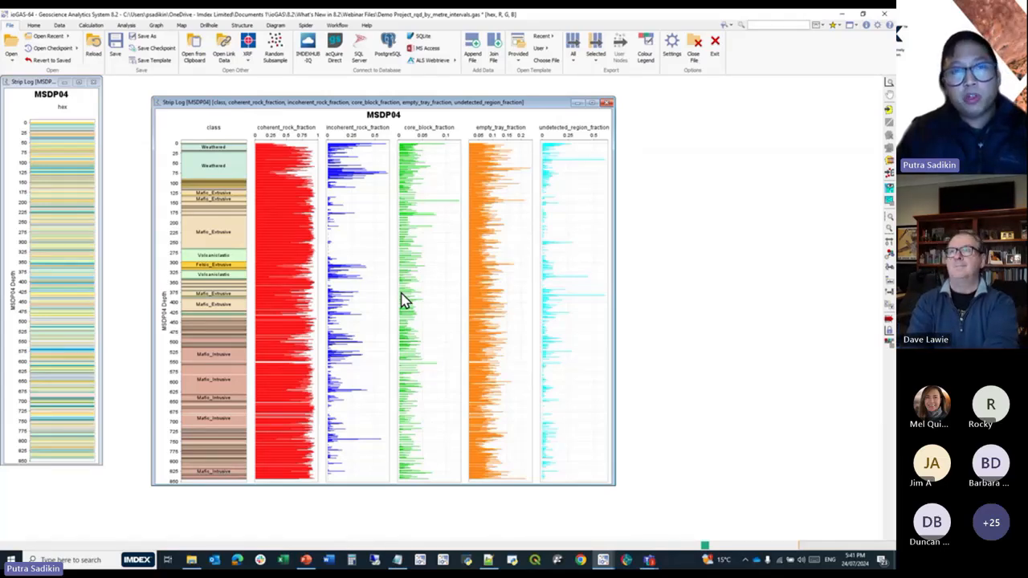
Examine the data table through to its rightmost columns, including the R, G, B and hex fields, and minimise it.
left_click(57, 25)
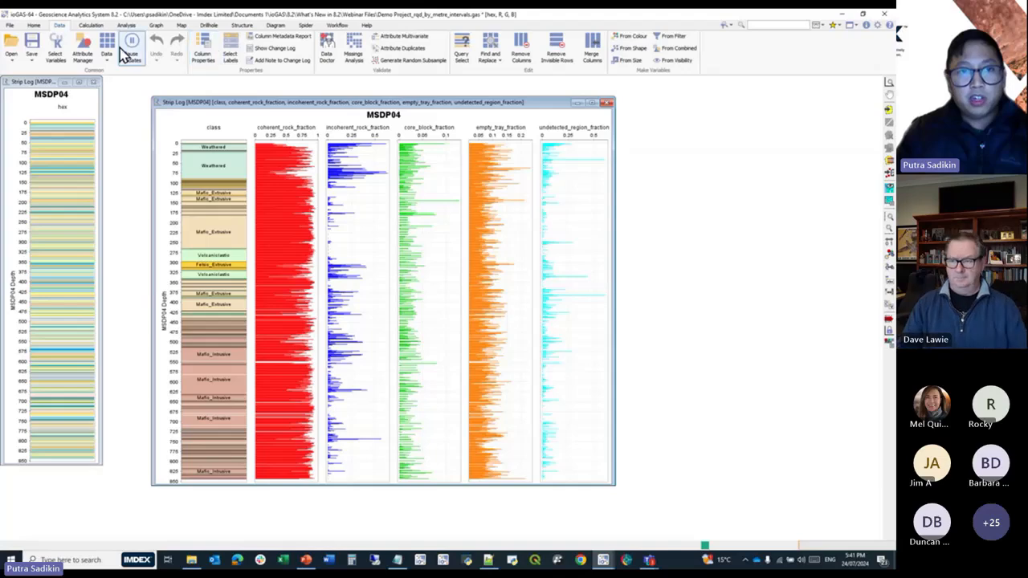
left_click(111, 51)
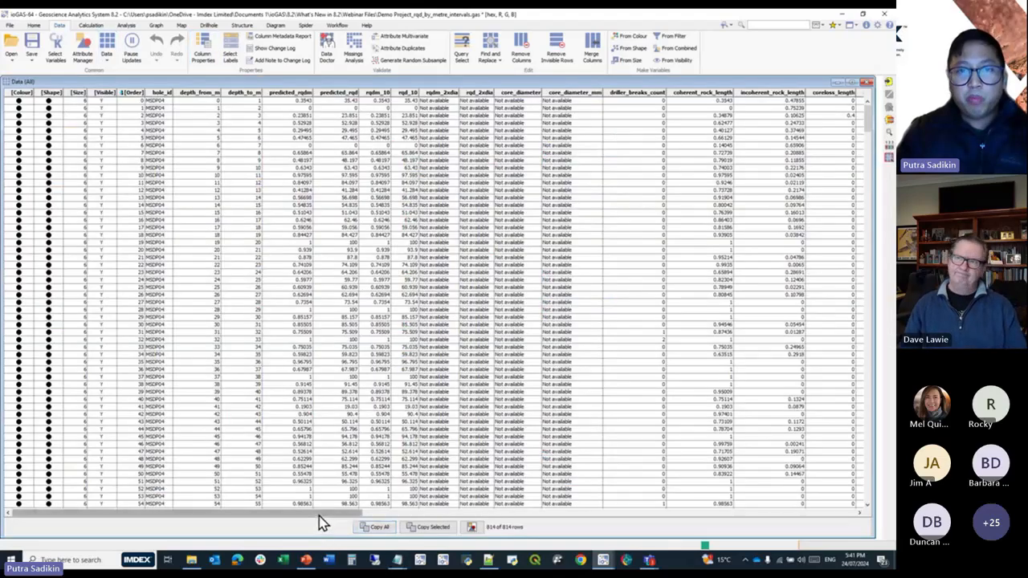
left_click_drag(321, 514, 840, 514)
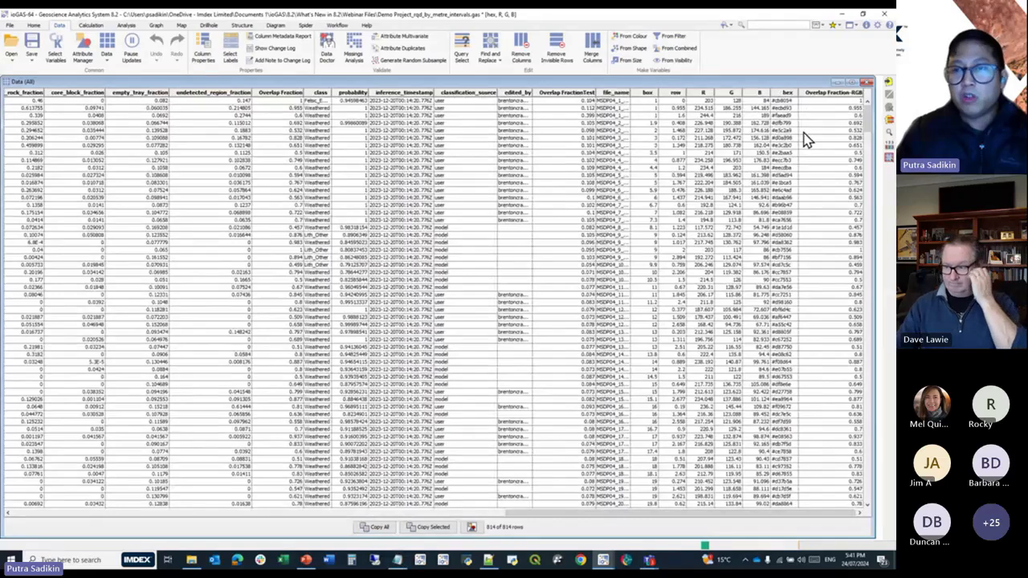
left_click(838, 84)
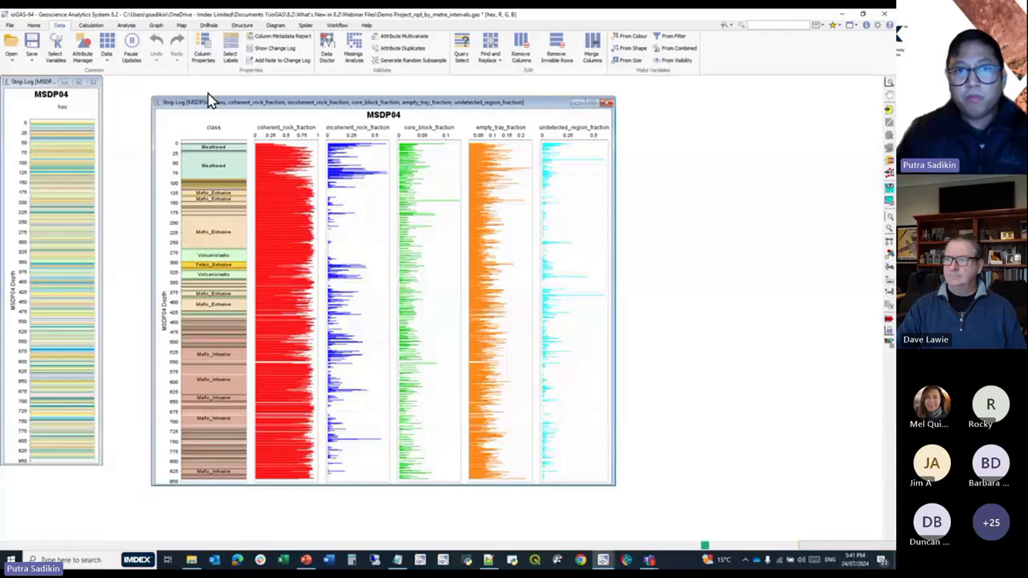
Start an Existing Interval Join with the comma-separated file IMPORTED_ Corrected_LAR_data.csv from the Webinar Files folder.
left_click(209, 25)
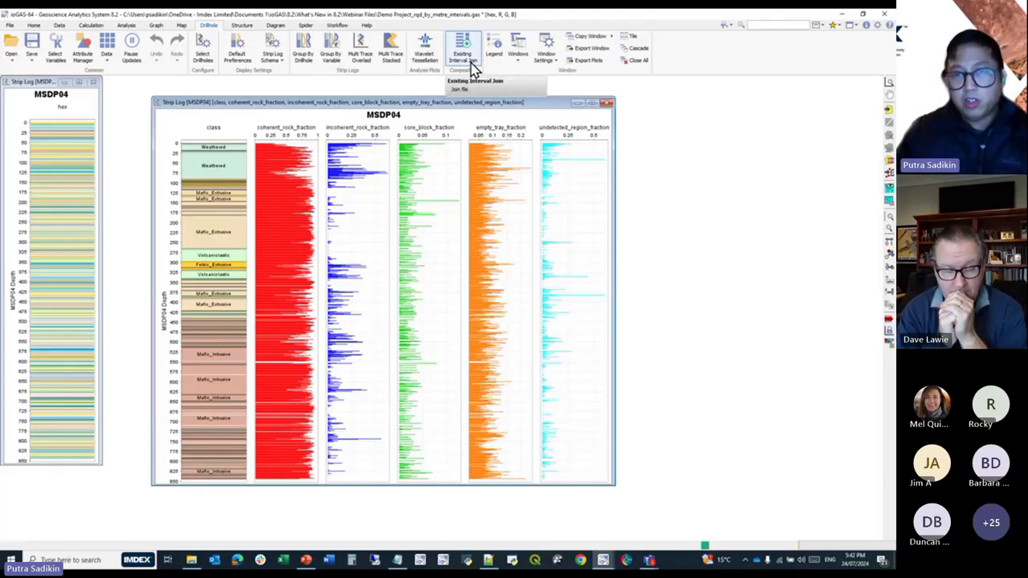
left_click(471, 62)
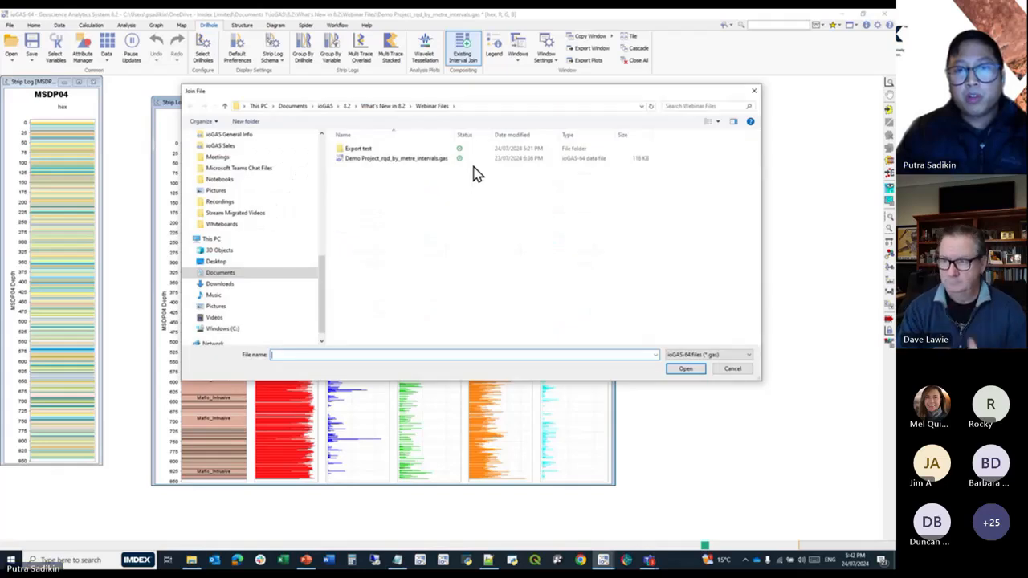
left_click(710, 354)
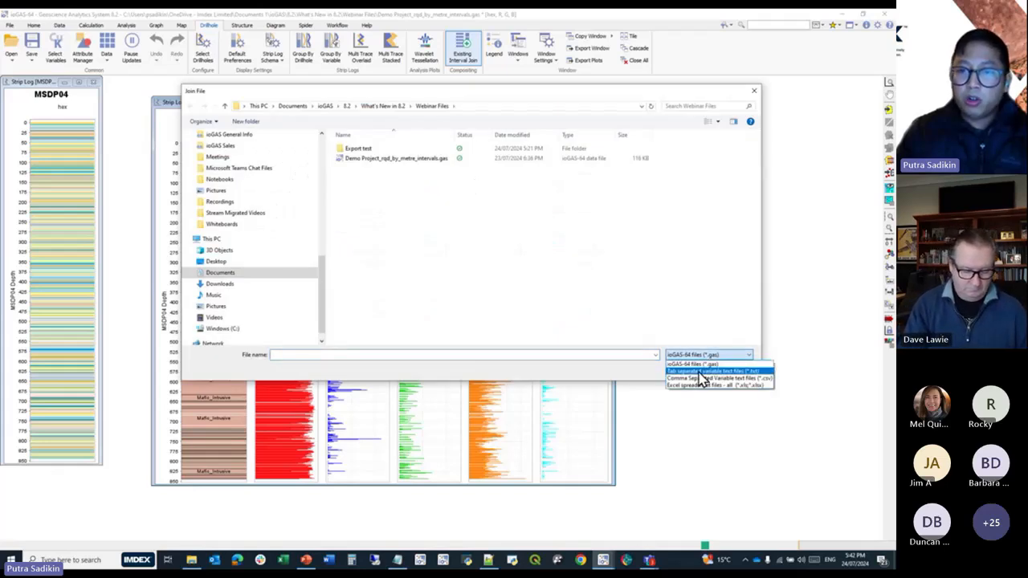
left_click(697, 378)
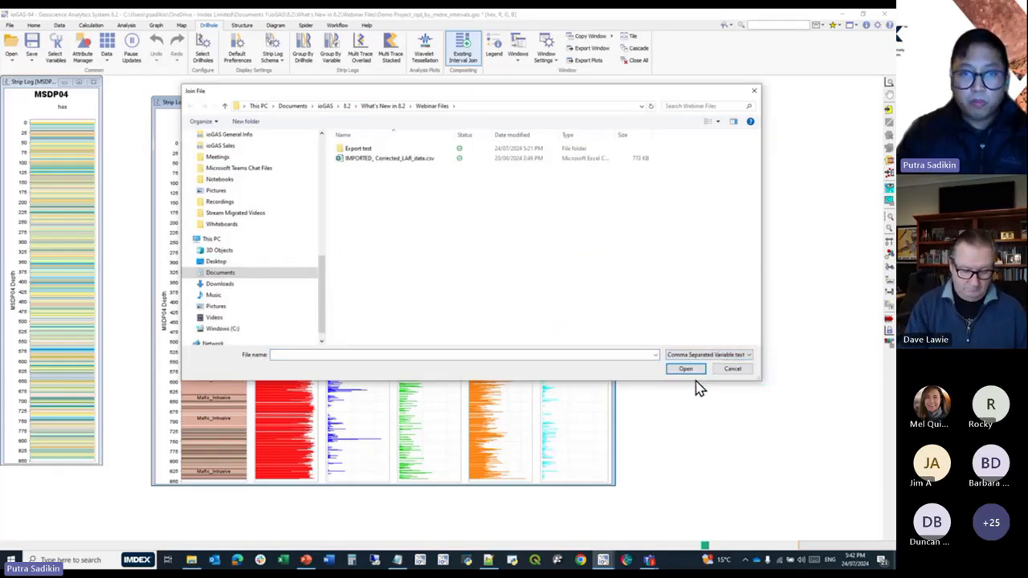
left_click(413, 161)
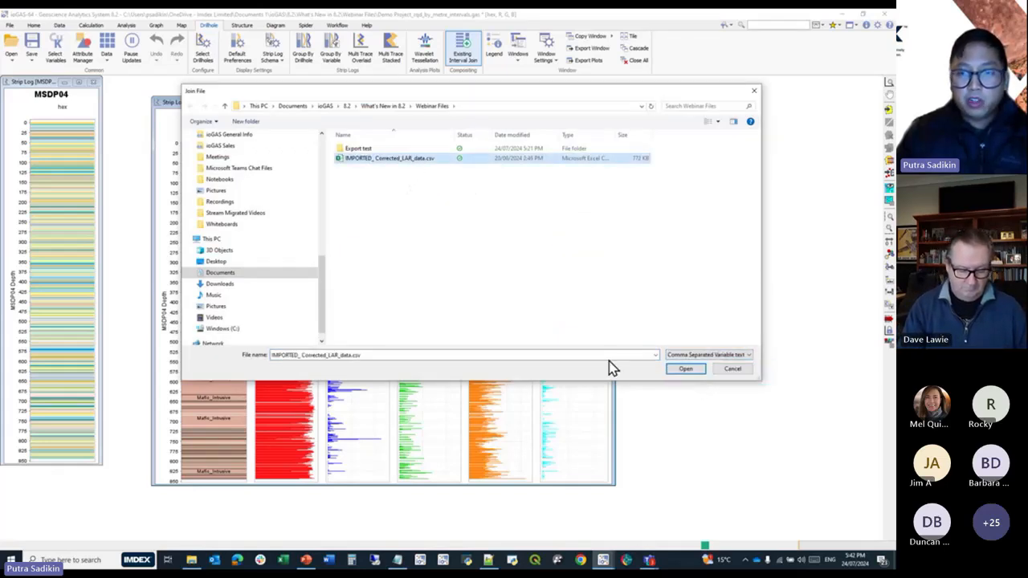
left_click(675, 371)
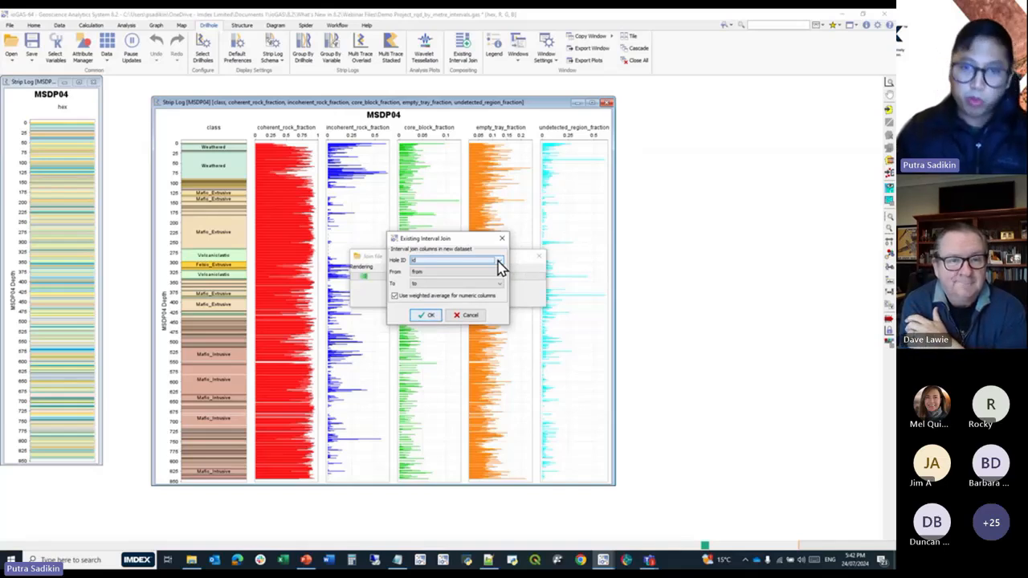
Set the join's Hole ID column to holeid and accept from and to as interval columns with weighted averages for numeric columns.
left_click(498, 262)
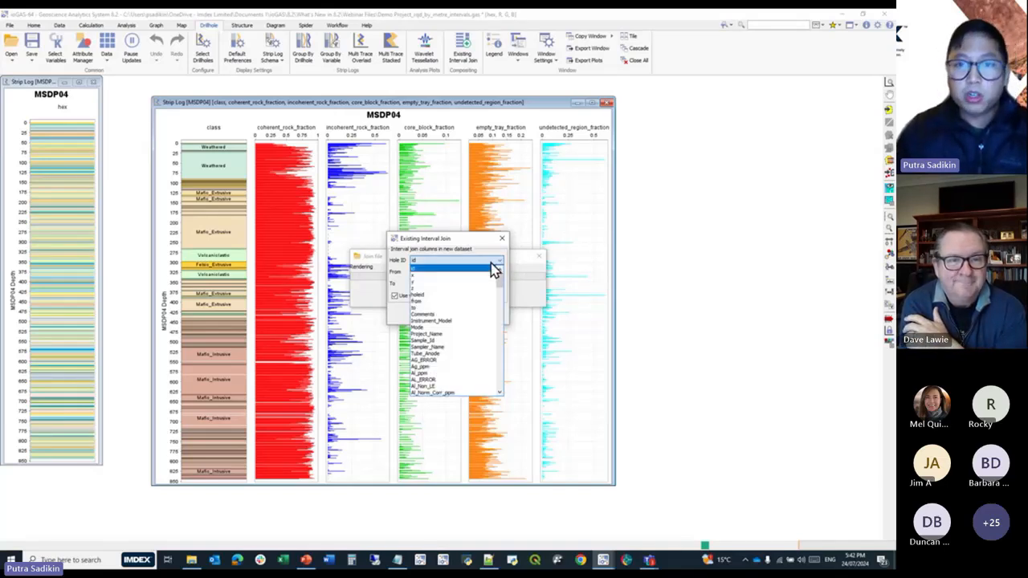
left_click(464, 294)
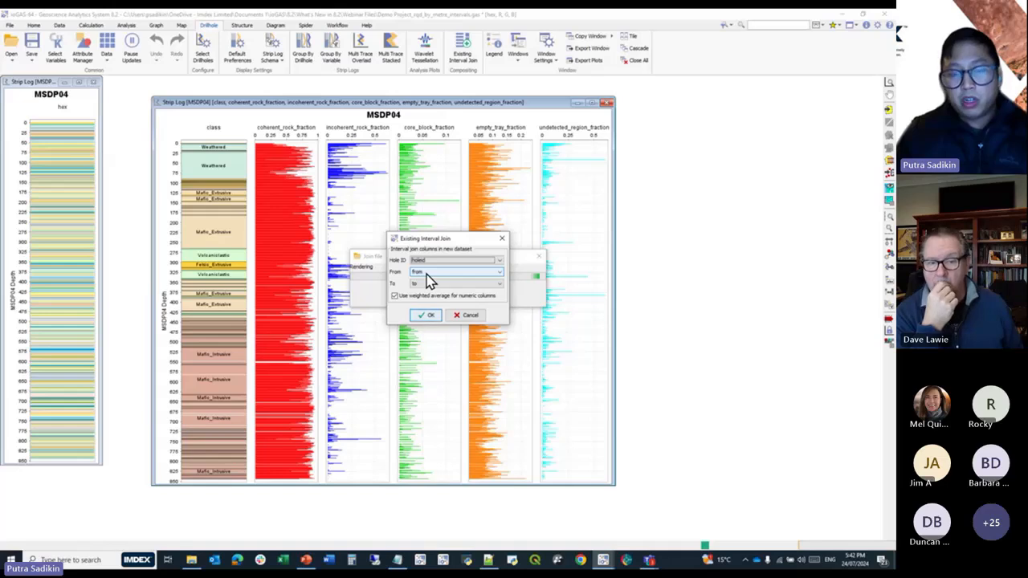
left_click(432, 318)
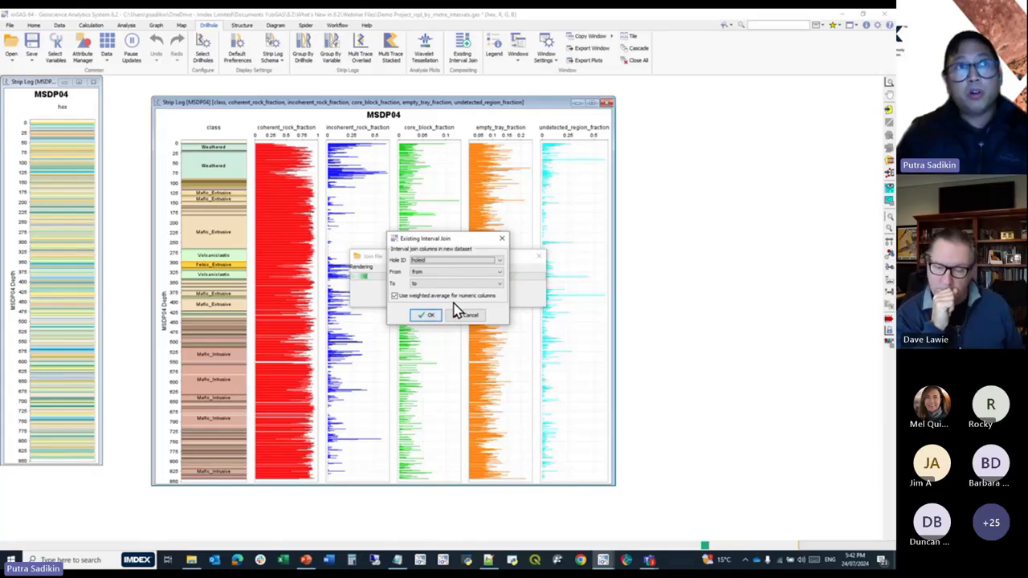
left_click(426, 314)
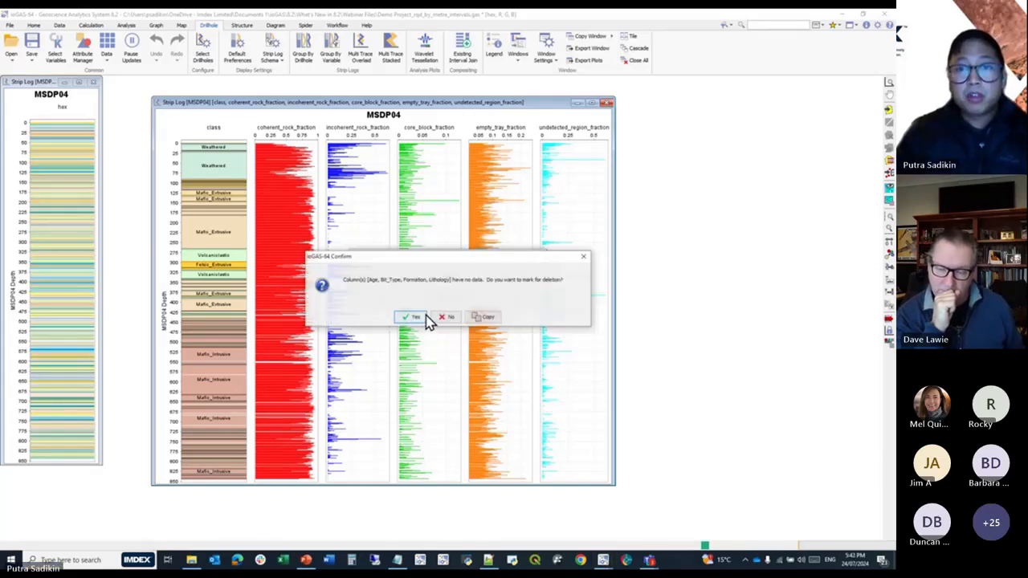
Mark the empty Age, Bit_Type, Formation and Lithology columns for deletion and accept the incoming column properties with their non-aliased names.
left_click(411, 318)
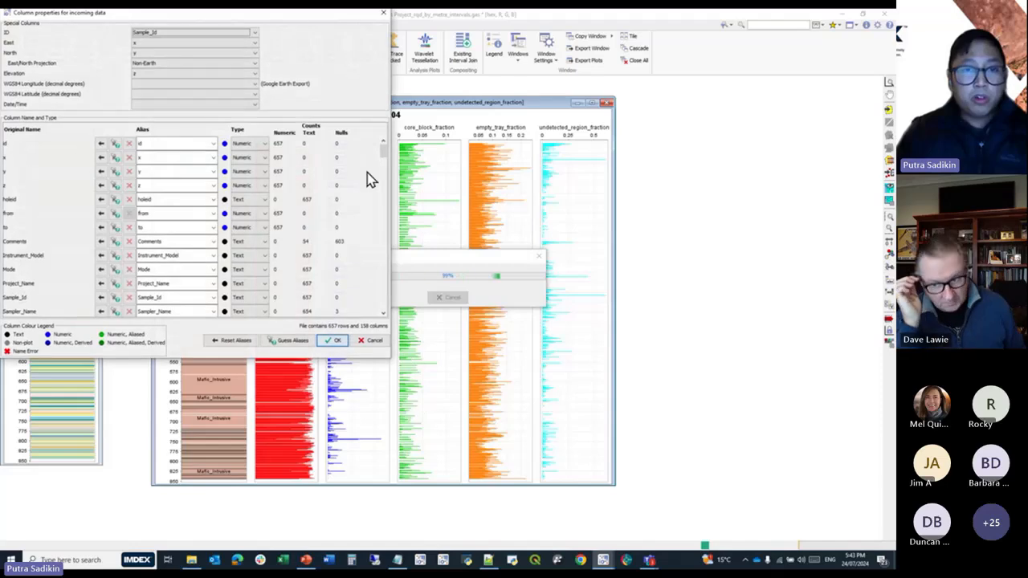
left_click_drag(383, 156, 386, 275)
left_click(337, 342)
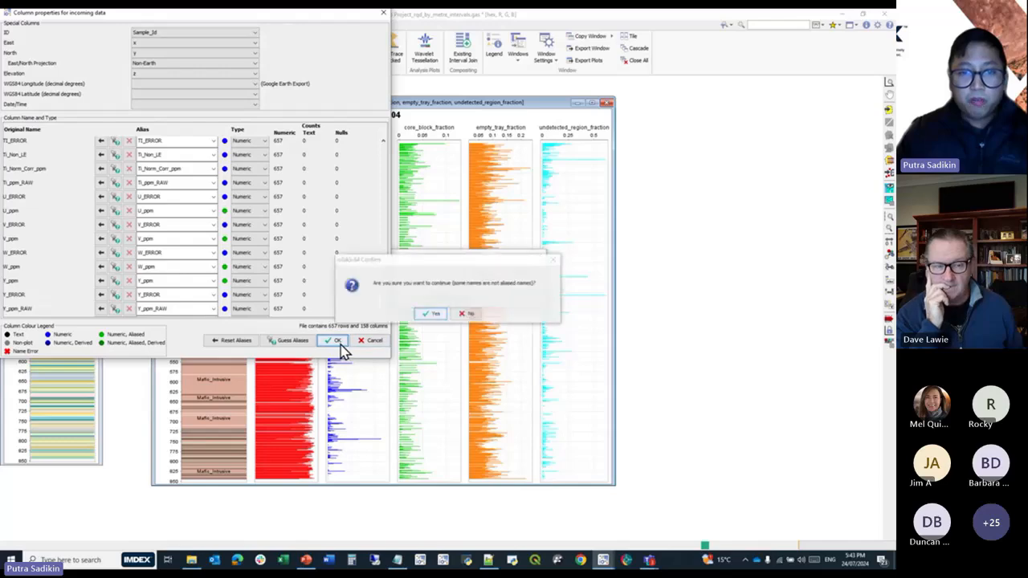
left_click(434, 316)
left_click(433, 317)
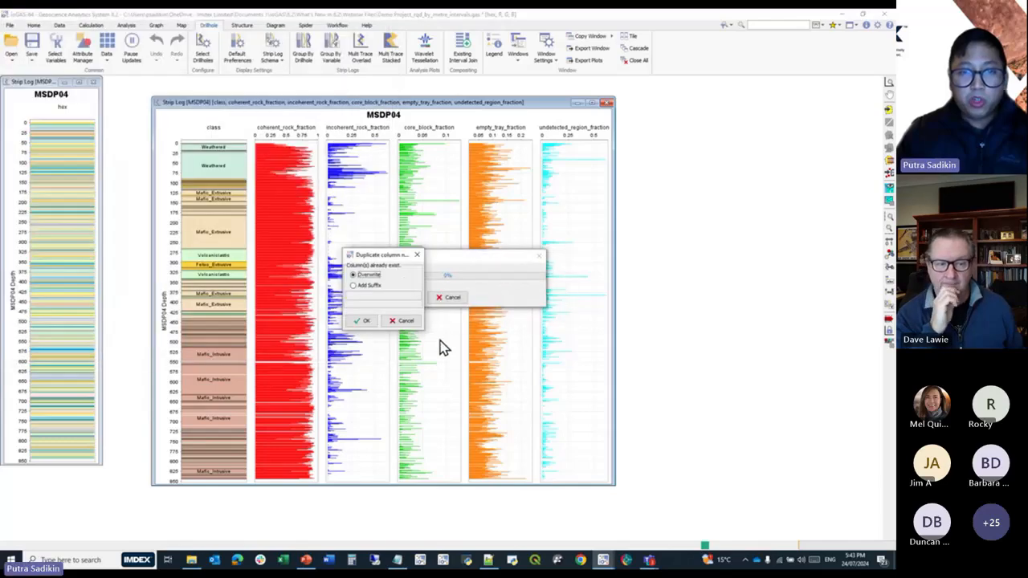
Resolve the duplicate column names with the suffix -geochem and complete the interval join.
left_click(369, 286)
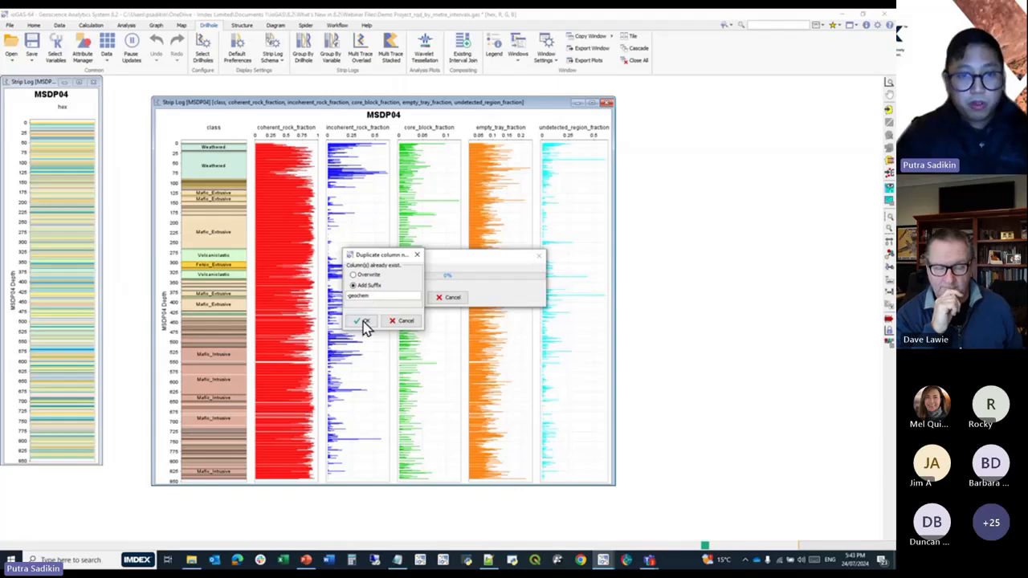
left_click(362, 320)
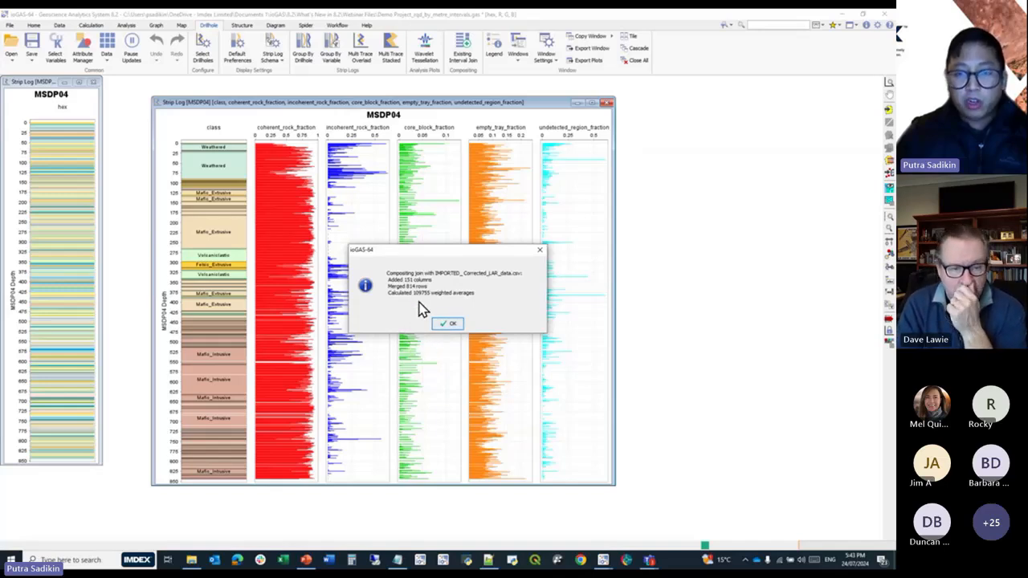
left_click(446, 325)
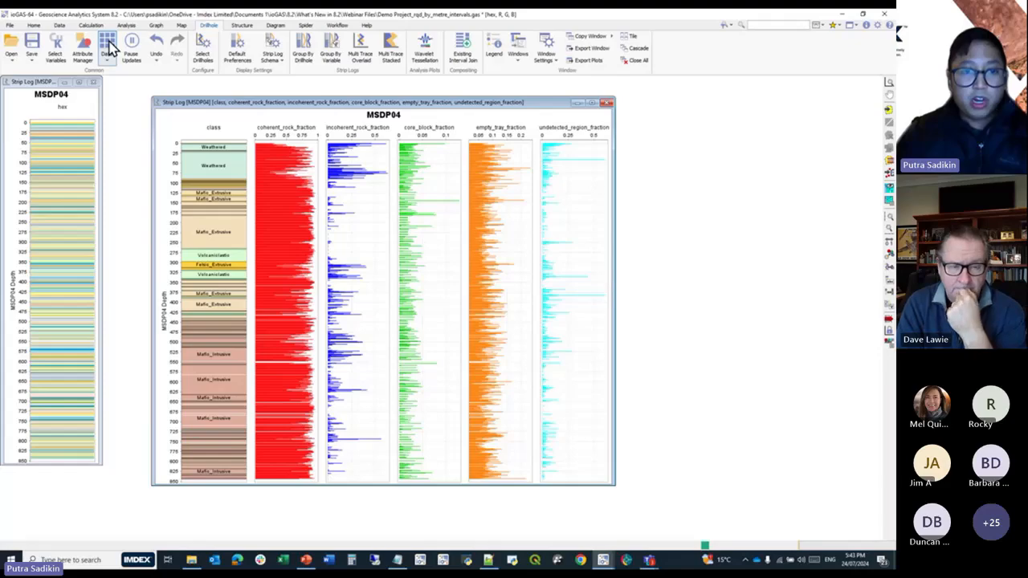
Review the joined geochemistry columns at the far end of the data table and close the table.
left_click(110, 48)
left_click_drag(80, 513, 854, 516)
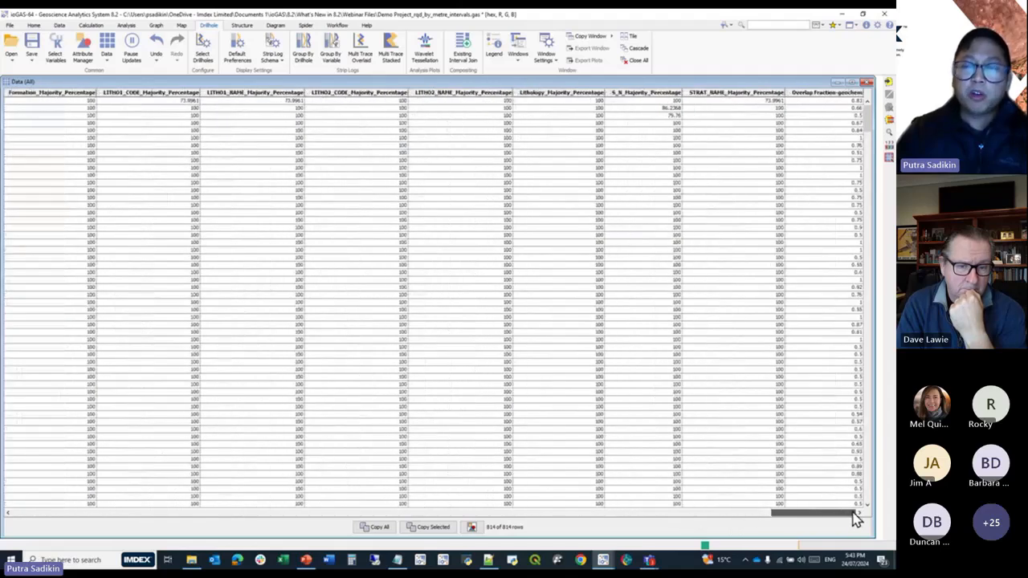
left_click(866, 84)
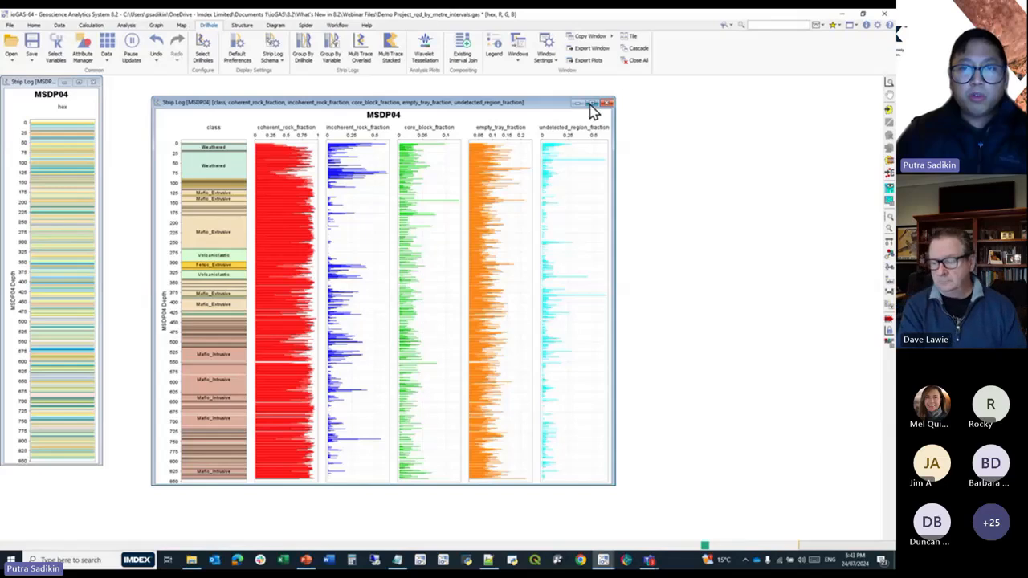
Minimise both MSDP04 strip logs and select the variables of the user group MSDP DR case study 20 Jun v1.
left_click(578, 104)
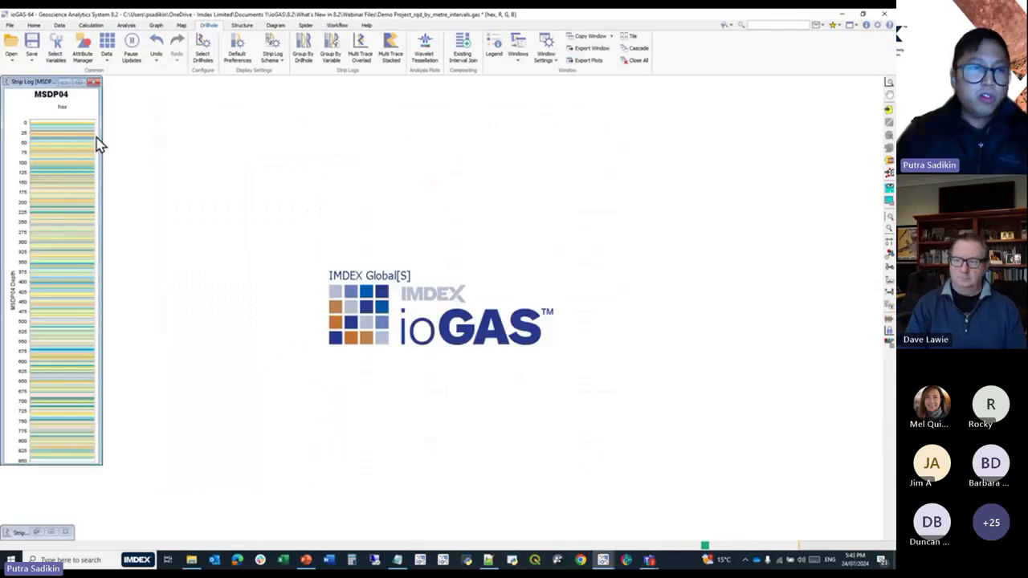
left_click(65, 84)
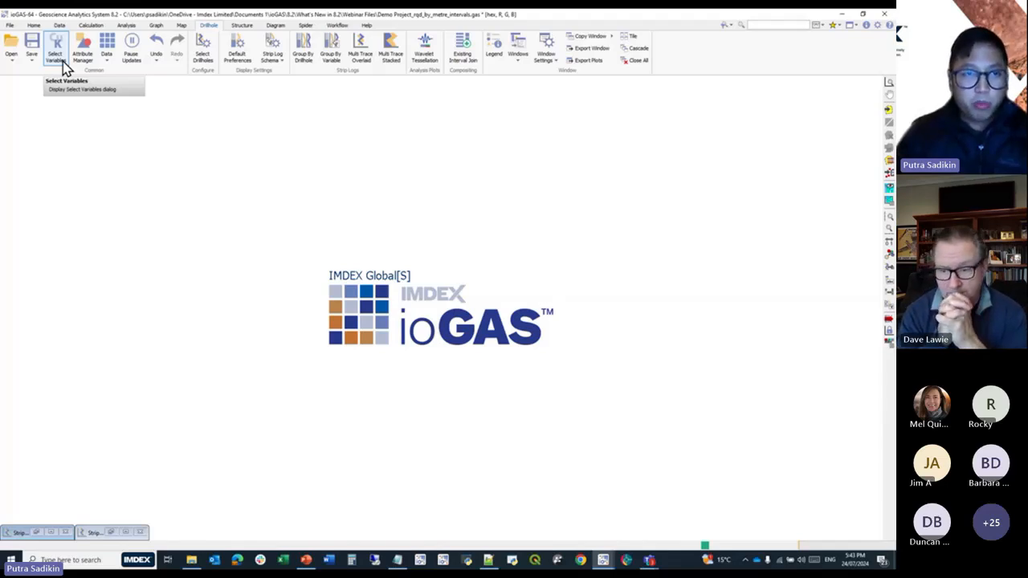
left_click(64, 68)
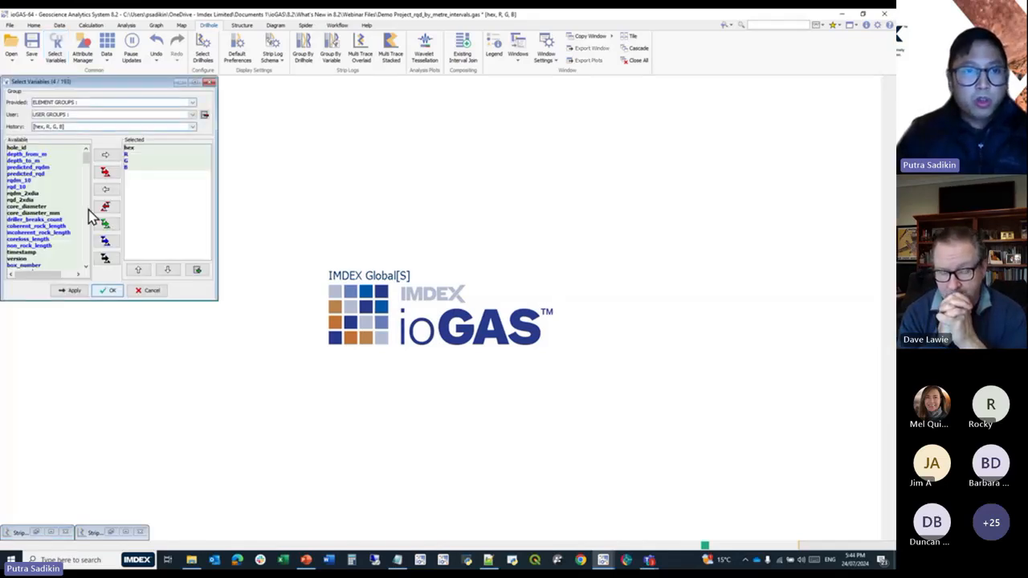
left_click(88, 103)
left_click(91, 106)
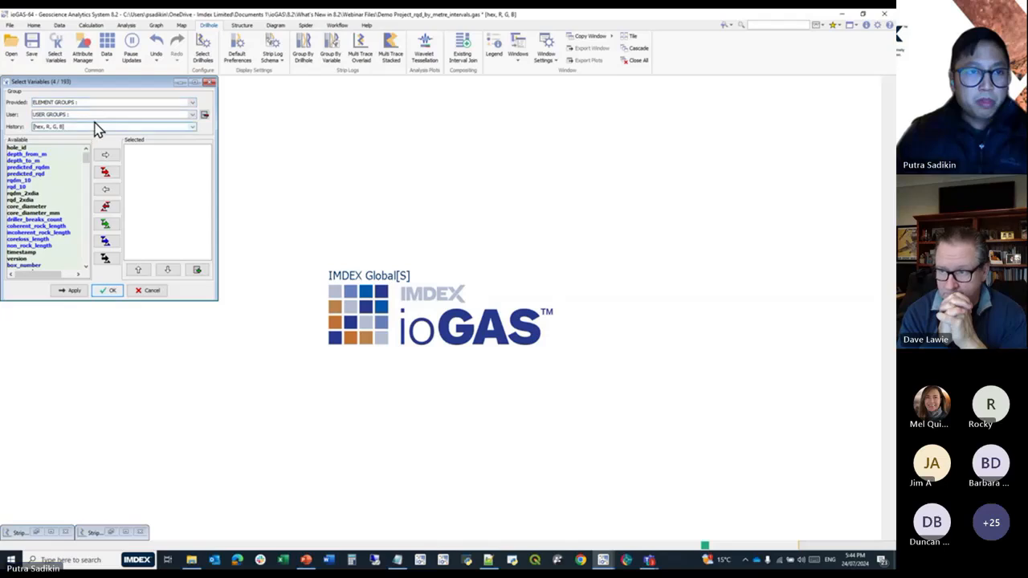
left_click(102, 115)
left_click(65, 142)
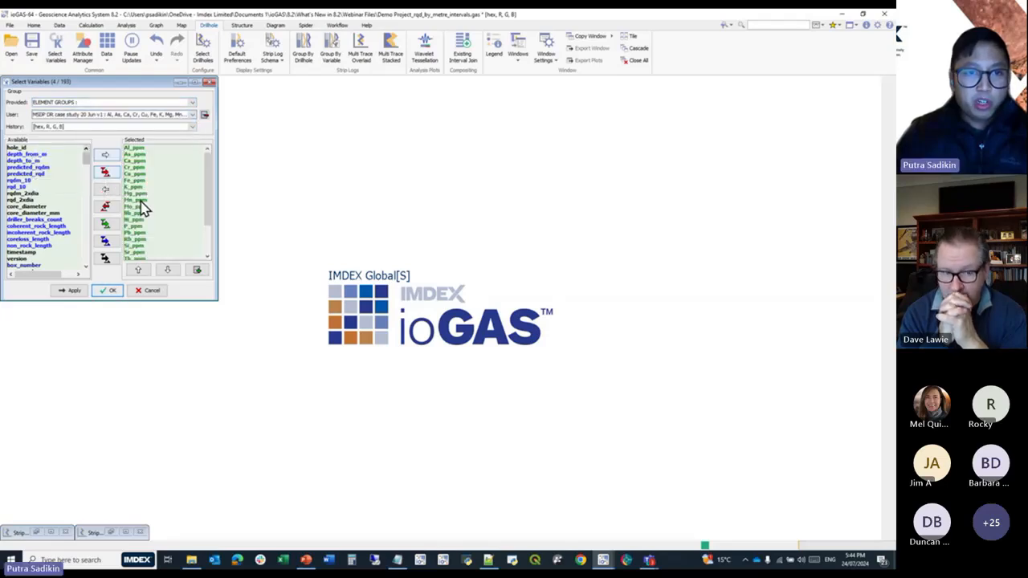
left_click(108, 290)
Run a PCA on the selected elements with a Log 10 transform, 12 principal components, the report and 2D biplots.
left_click(127, 26)
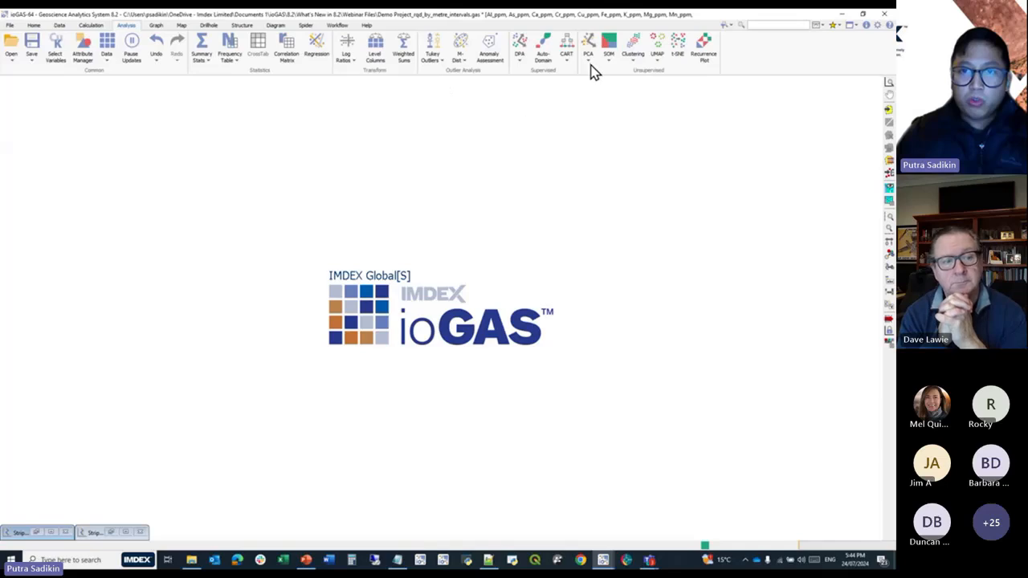
left_click(589, 46)
left_click(474, 273)
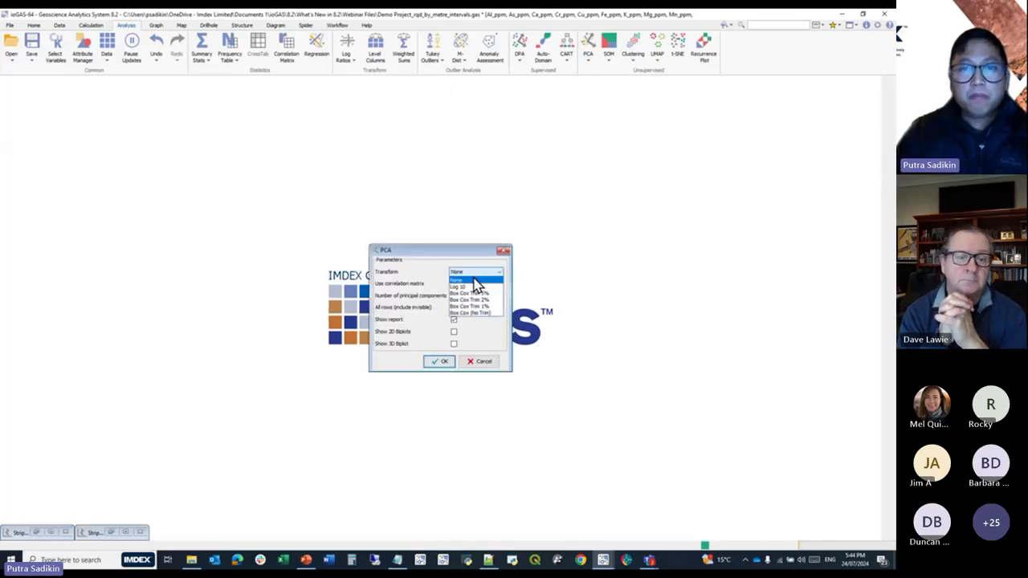
left_click(474, 286)
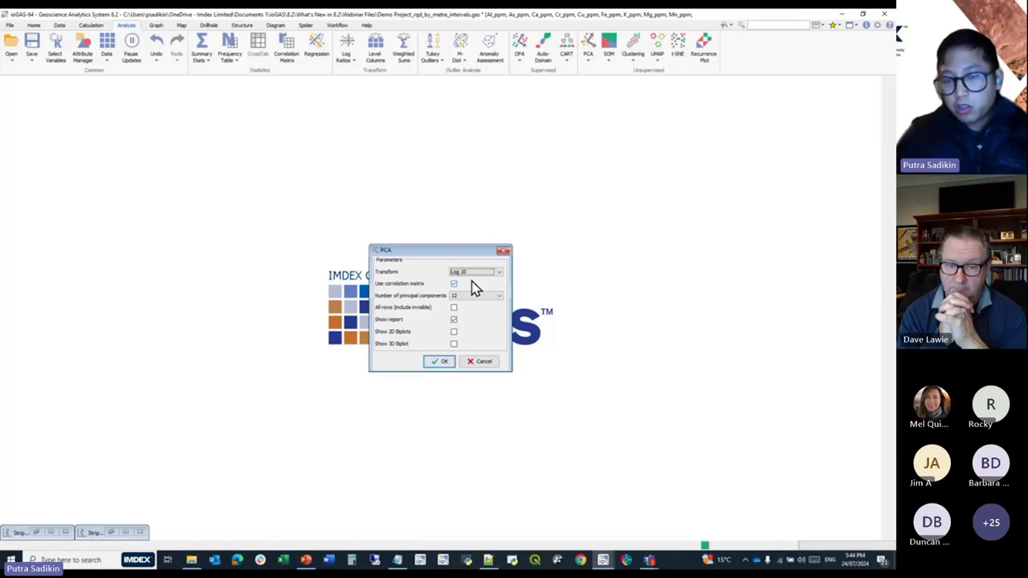
left_click(454, 331)
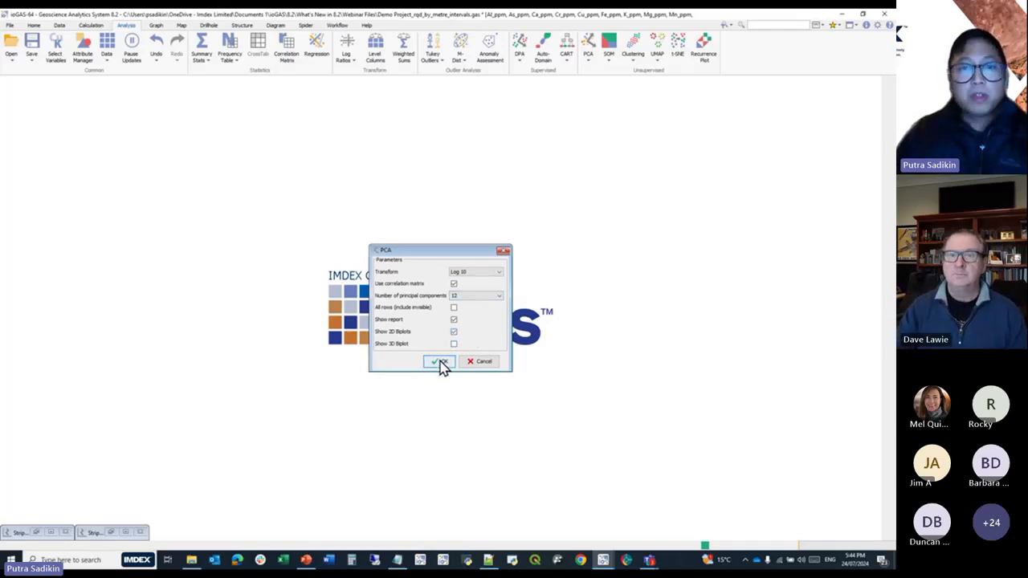
left_click(440, 361)
left_click(431, 315)
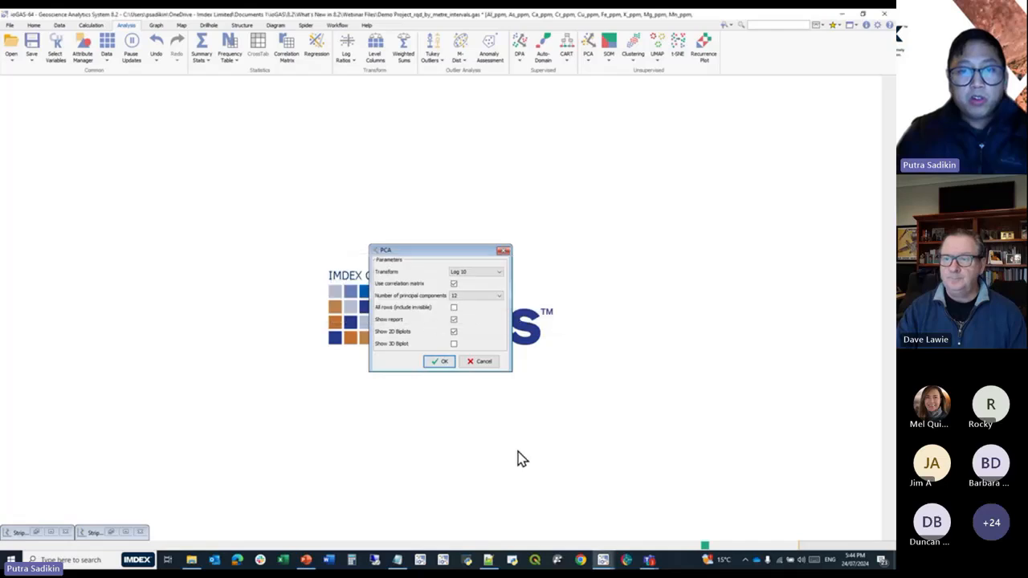
Move the Calculate Columns and biplot windows clear of the PCA report and display the report's scree plot.
left_click_drag(314, 132, 607, 223)
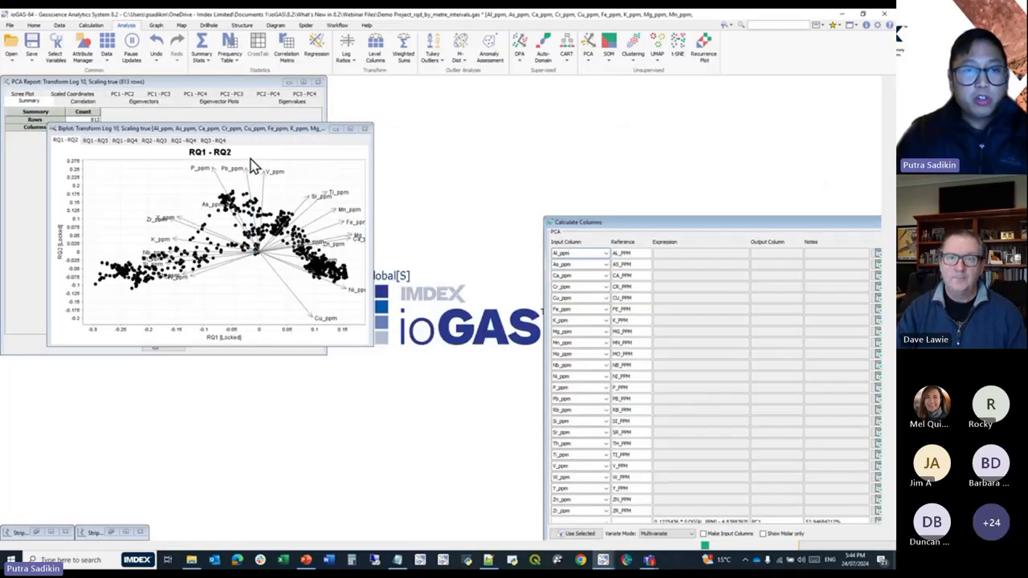
left_click_drag(223, 131, 340, 255)
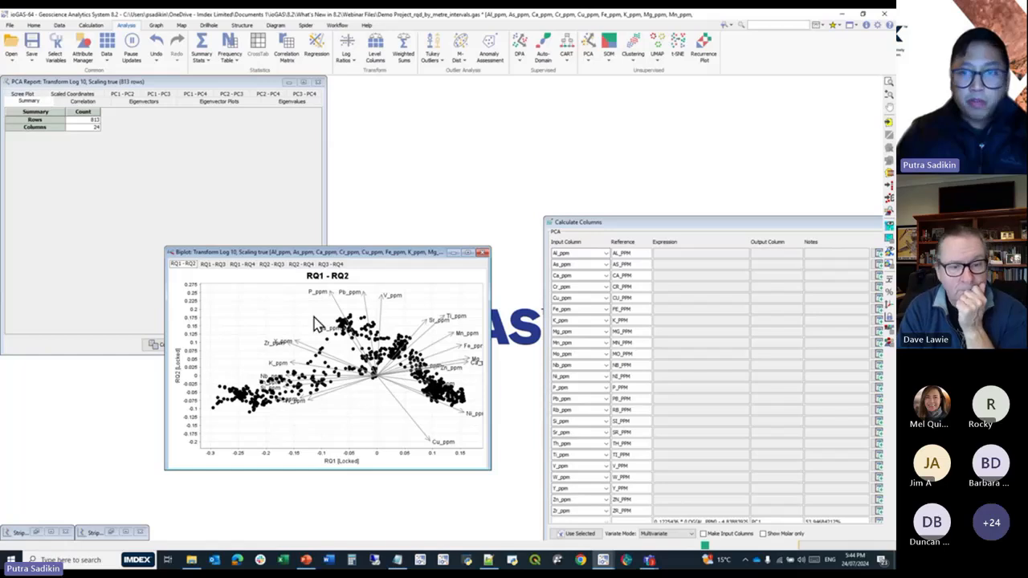
left_click(23, 97)
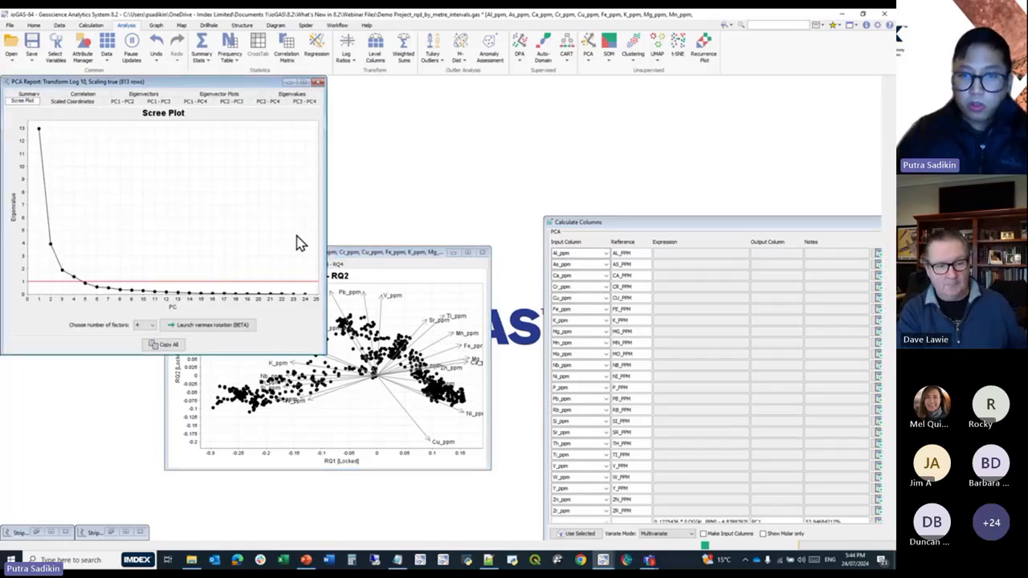
Launch a varimax rotation with 4 factors and move the biplot, its Calculate Columns window and Factor Report apart.
left_click_drag(404, 254, 447, 401)
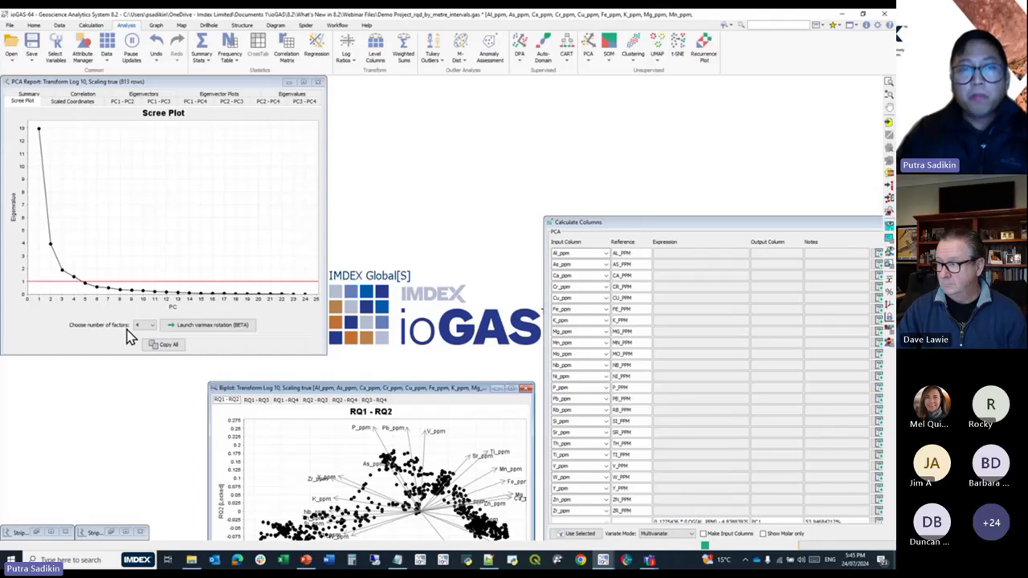
left_click(177, 326)
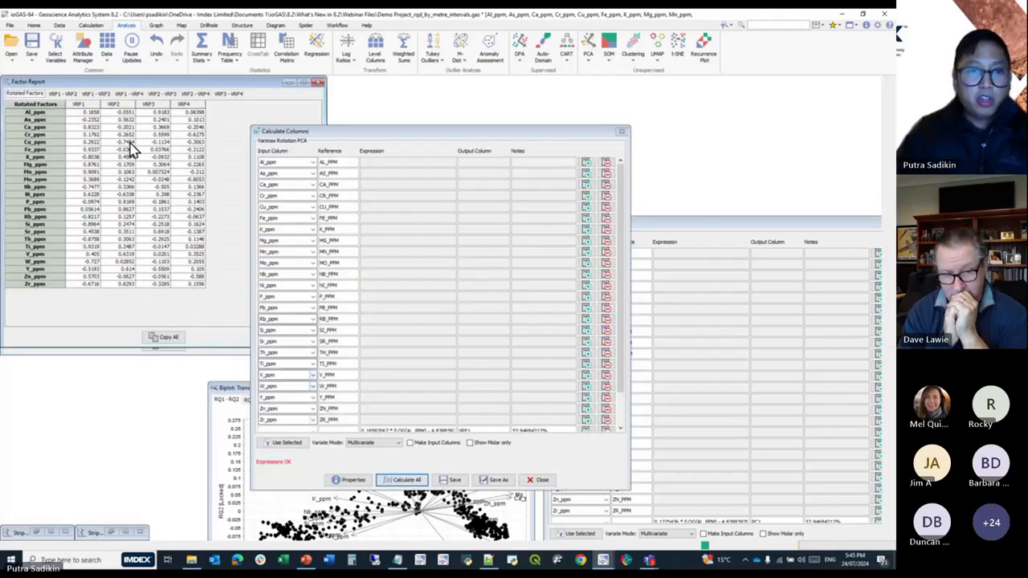
left_click_drag(285, 133, 385, 90)
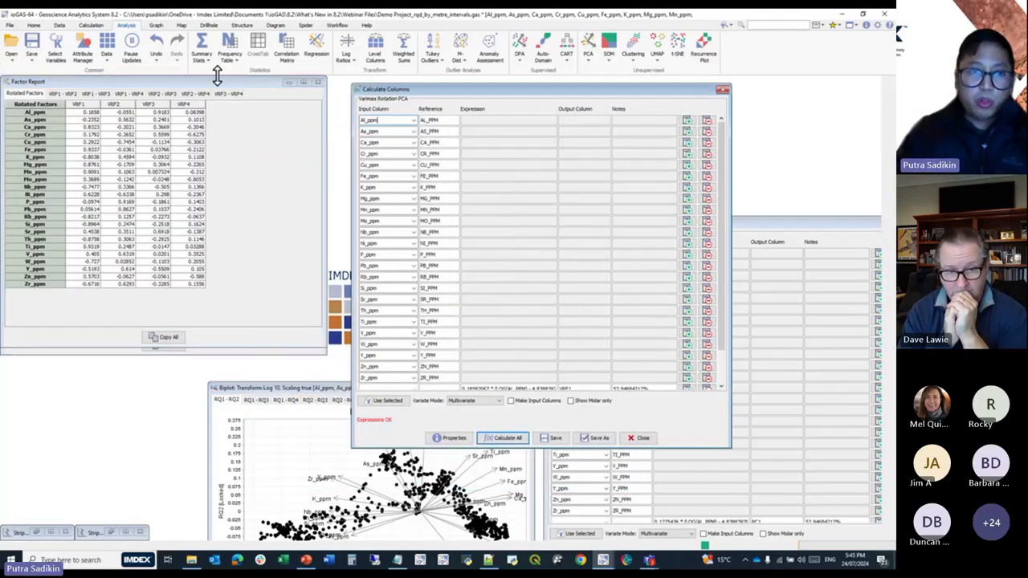
left_click_drag(214, 83, 231, 264)
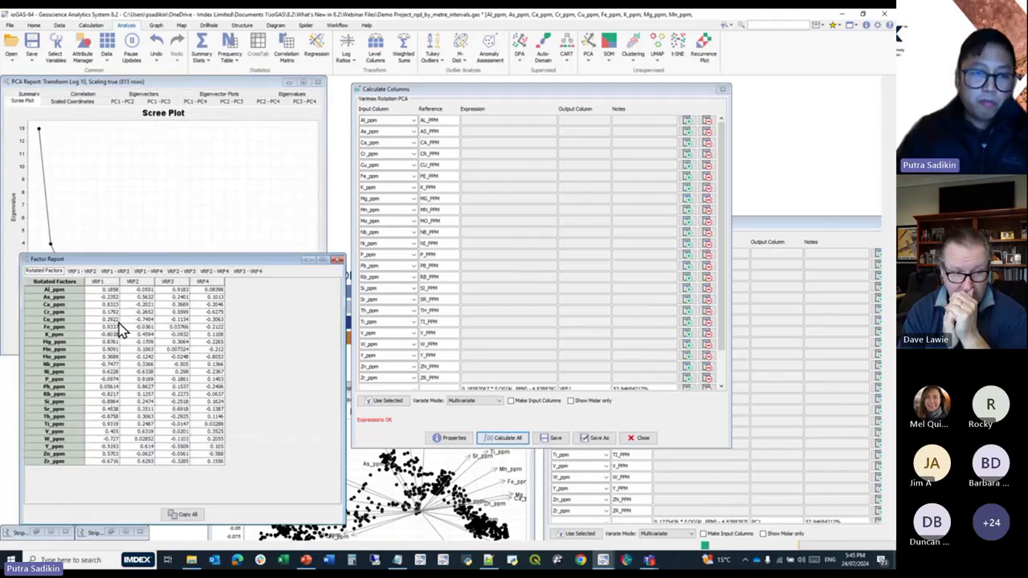
Show the VRF1 - VRF2 plot in the Factor Report and the PC1 - PC2 plot in the PCA report, one below the other.
left_click(82, 271)
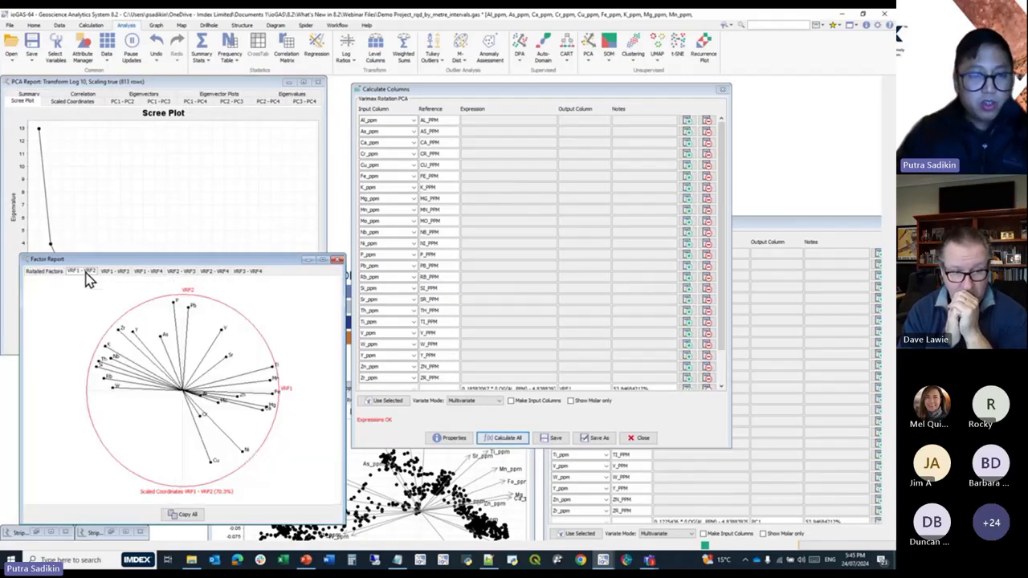
left_click(122, 102)
left_click(248, 314)
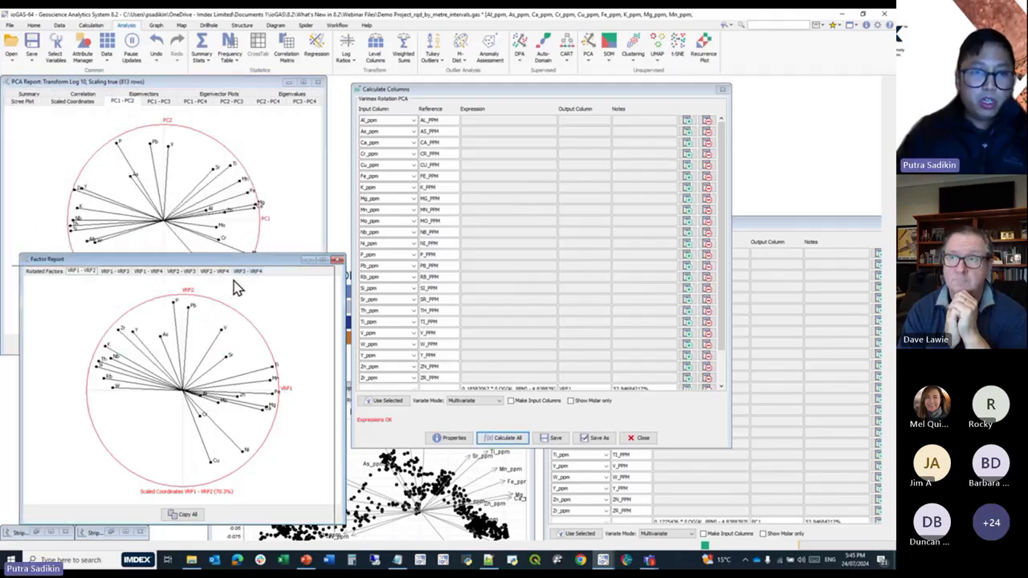
left_click_drag(247, 264, 223, 314)
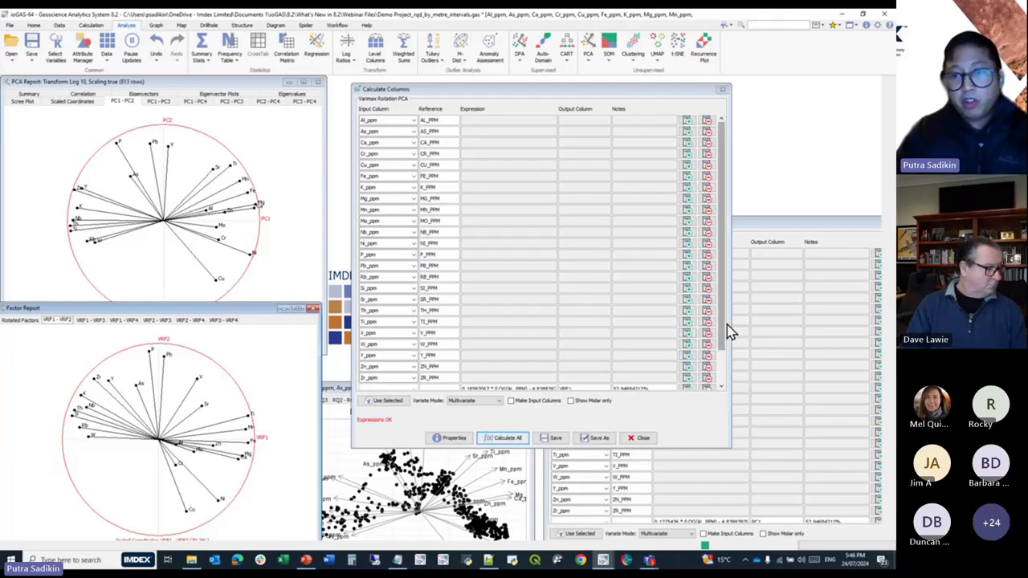
Calculate the columns VRF1 to VRF4 from the varimax rotation and close both Calculate Columns windows.
left_click_drag(725, 328, 718, 379)
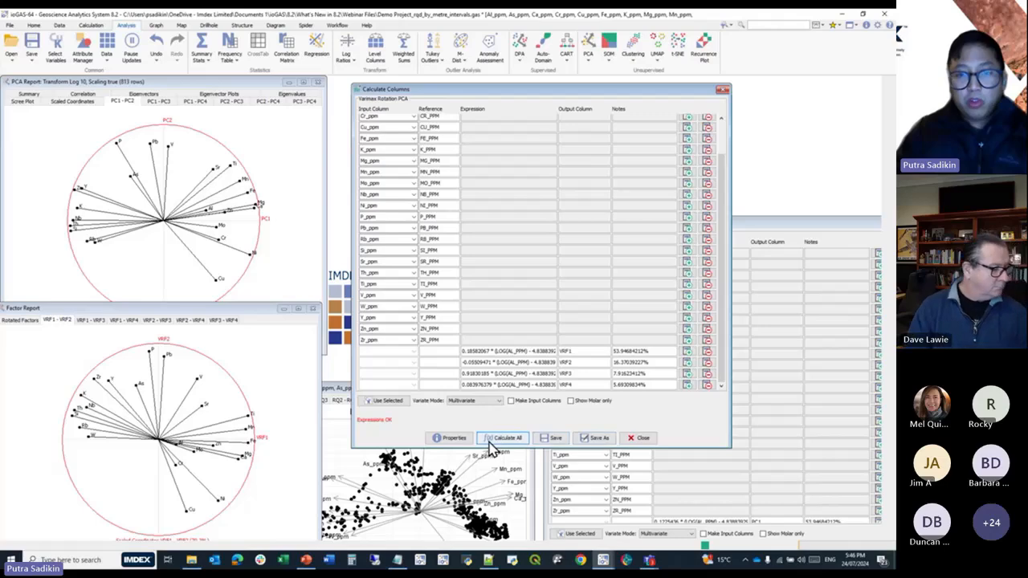
left_click(491, 446)
left_click(449, 320)
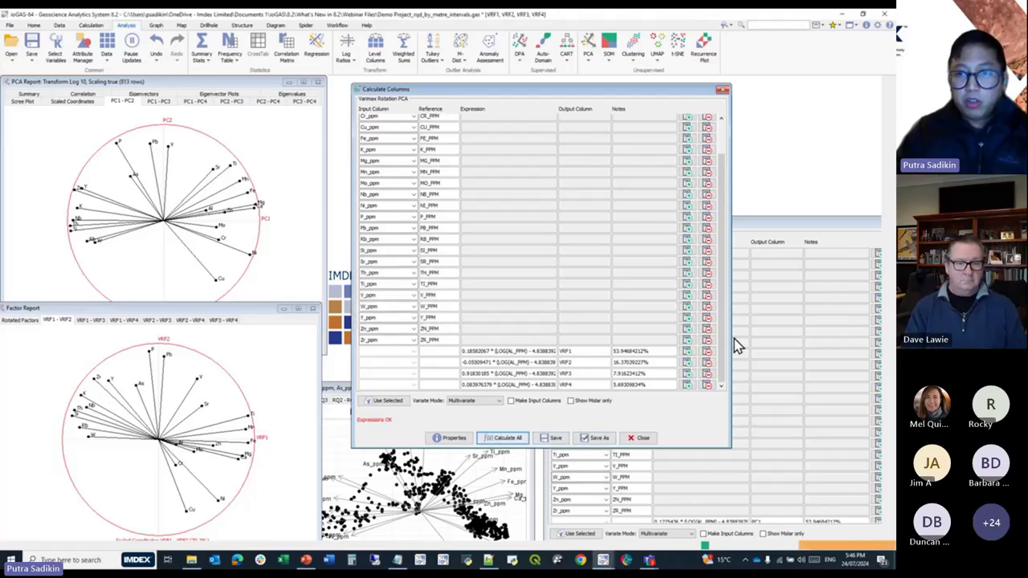
left_click_drag(744, 225, 474, 161)
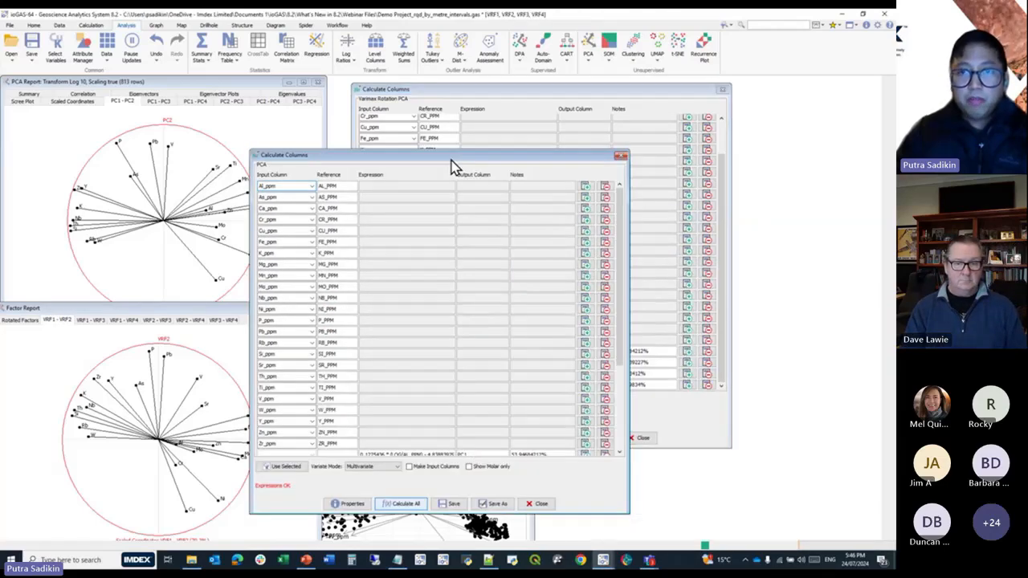
left_click(717, 96)
left_click(447, 307)
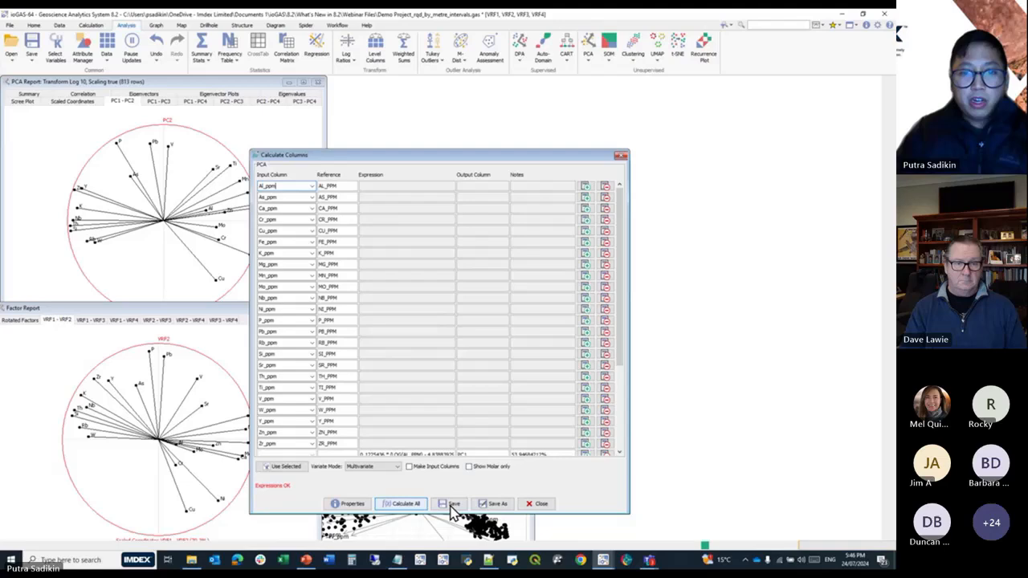
left_click(530, 505)
left_click(443, 309)
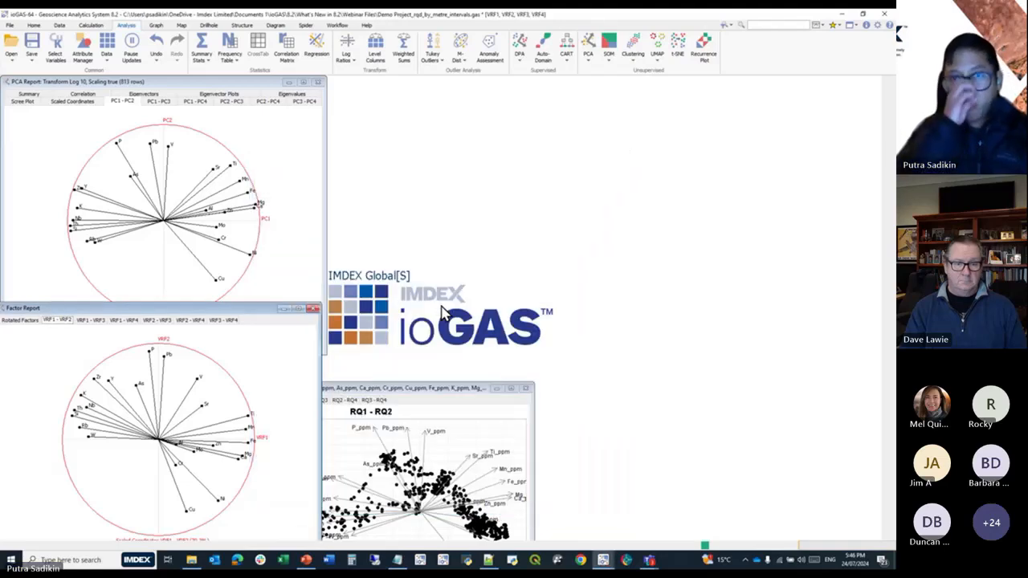
left_click(338, 26)
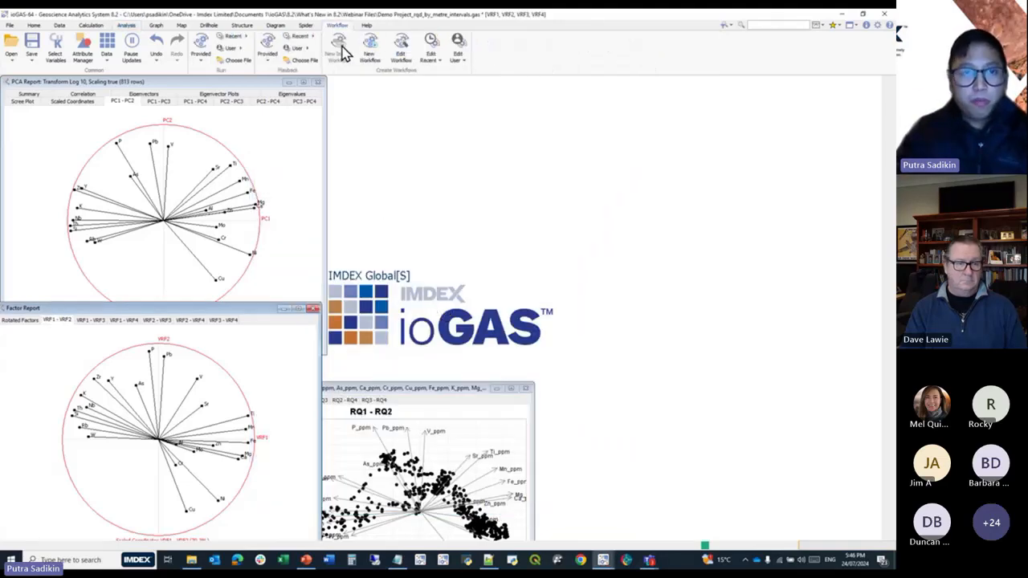
left_click(234, 37)
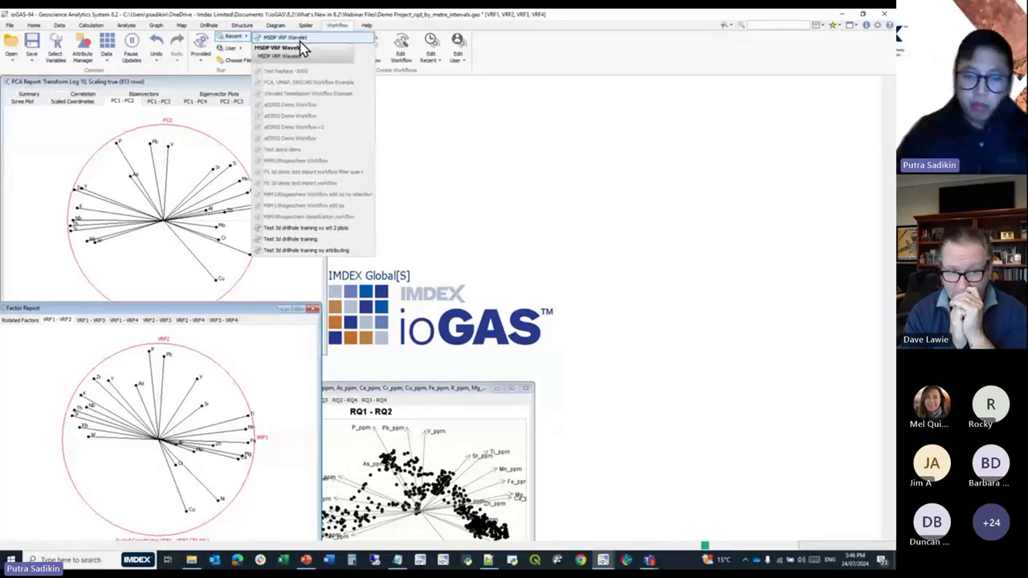
Create a scatter plot matrix of VRF1 to VRF4, open its VRF1 against VRF2 panel as an XY plot and minimise the matrix.
left_click(157, 25)
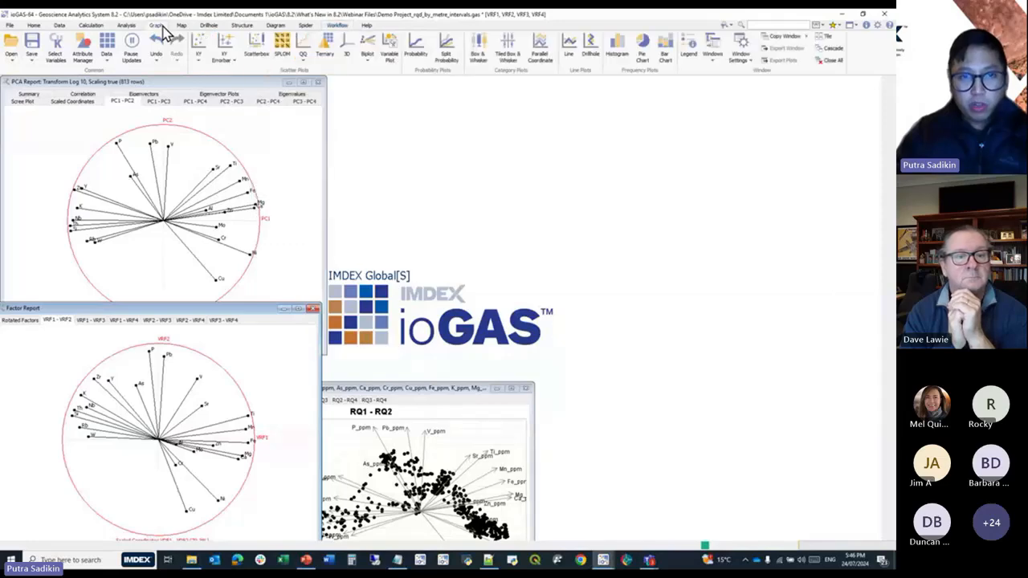
left_click(281, 48)
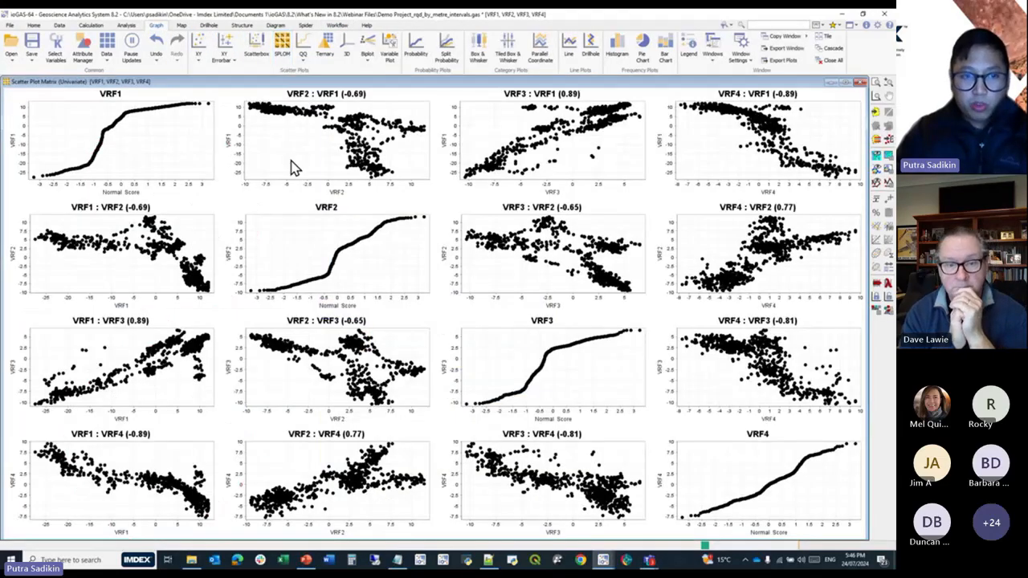
right_click(144, 240)
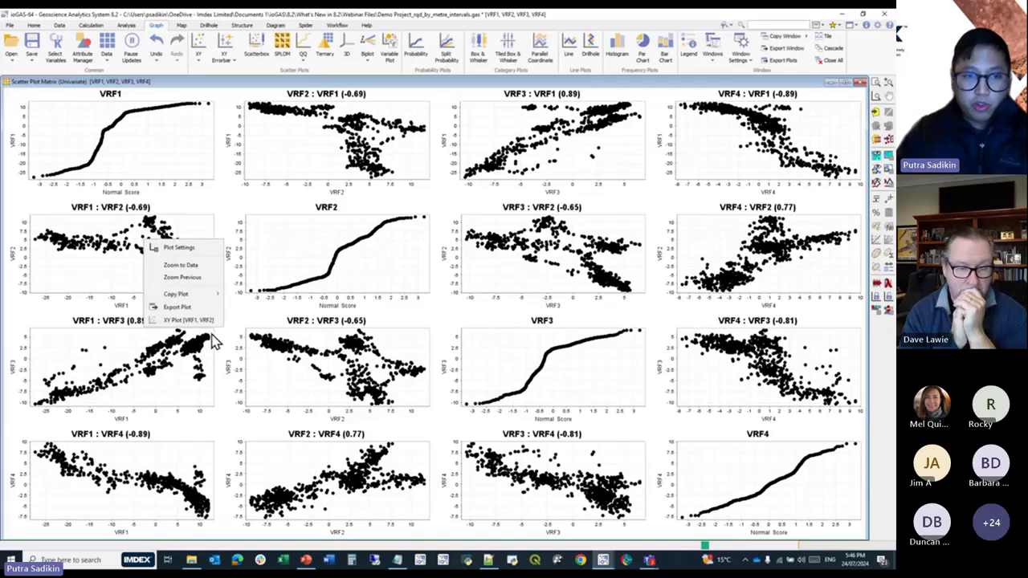
left_click(210, 321)
left_click(831, 83)
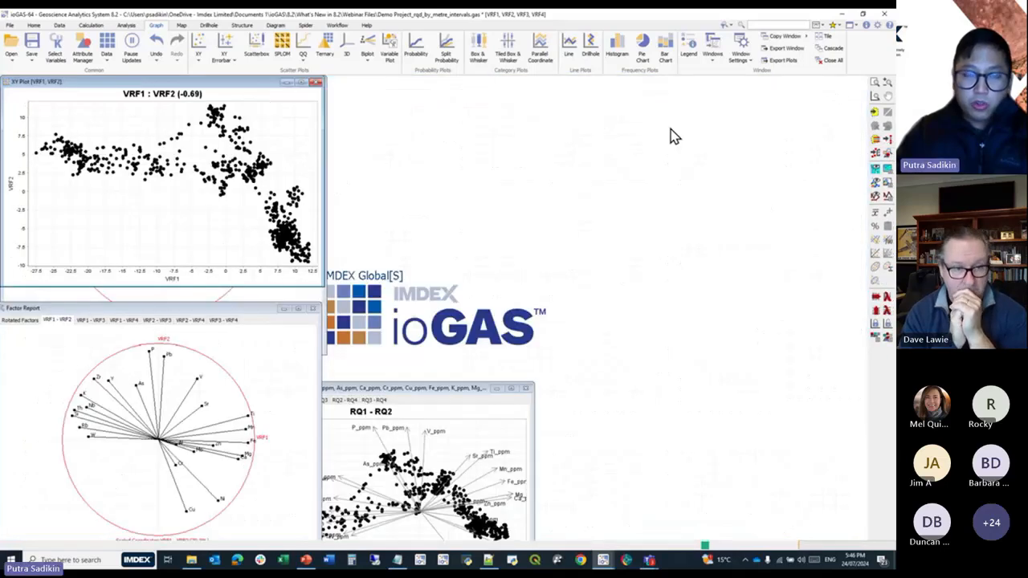
Auto-attribute the colours by LITHO1_NAME in the Attribute Manager and move the manager off the XY plot.
left_click(83, 49)
left_click(509, 240)
scroll(517, 298, "down", 5)
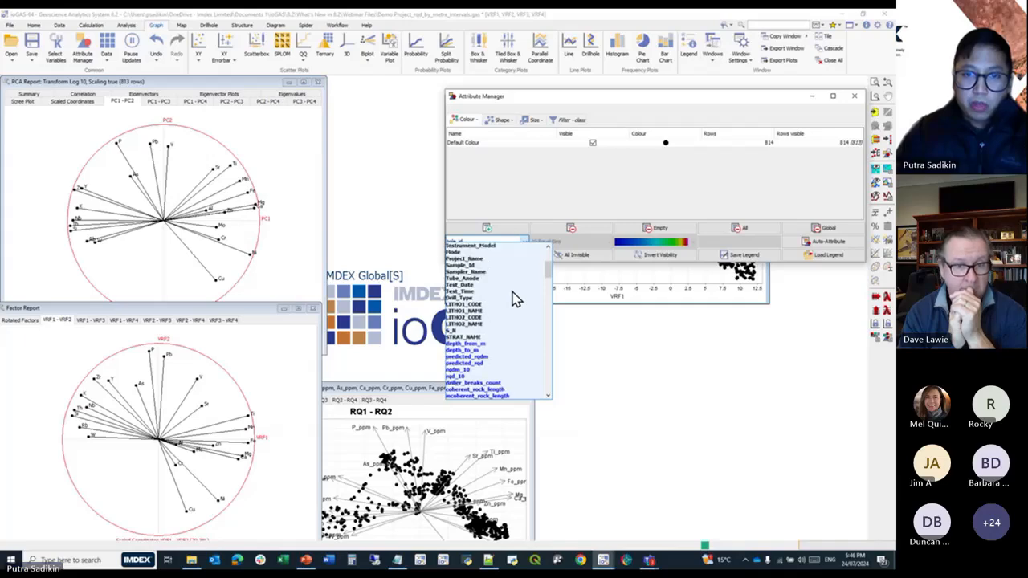
left_click(478, 313)
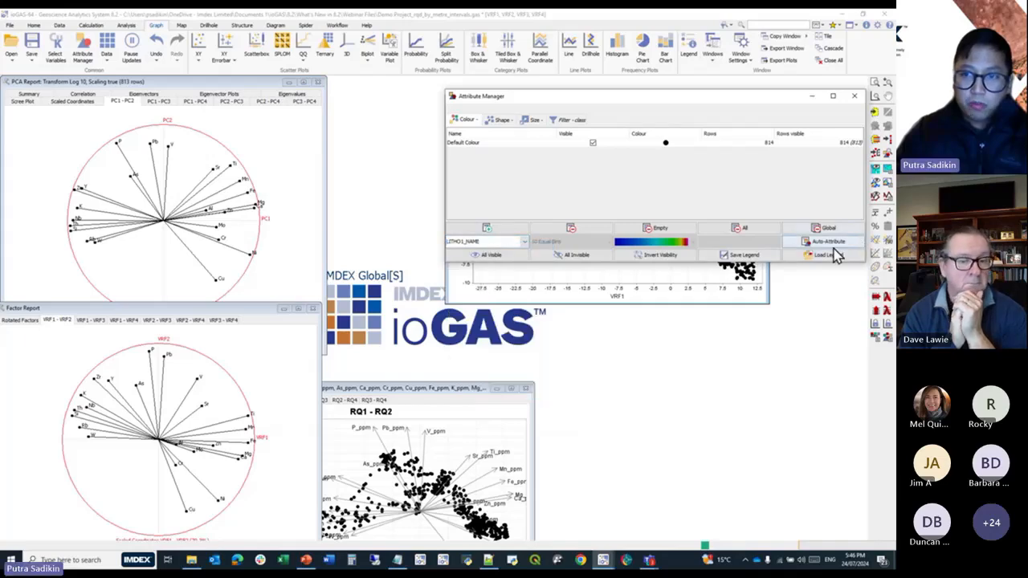
left_click(826, 241)
left_click_drag(698, 117, 681, 352)
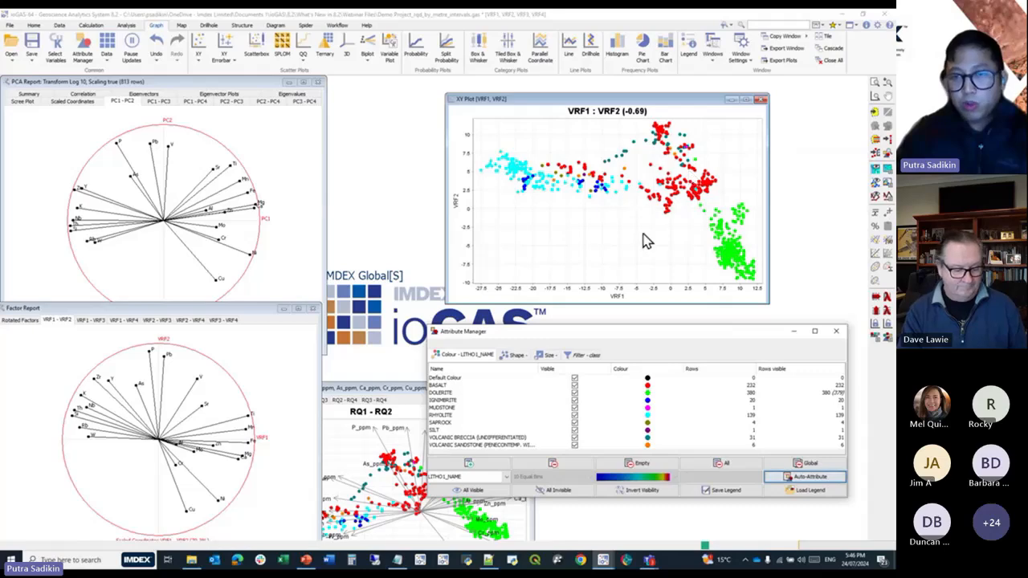
Bring the RQ1 - RQ2 biplot to the front and place it below the VRF1 against VRF2 XY plot for comparison.
left_click(397, 389)
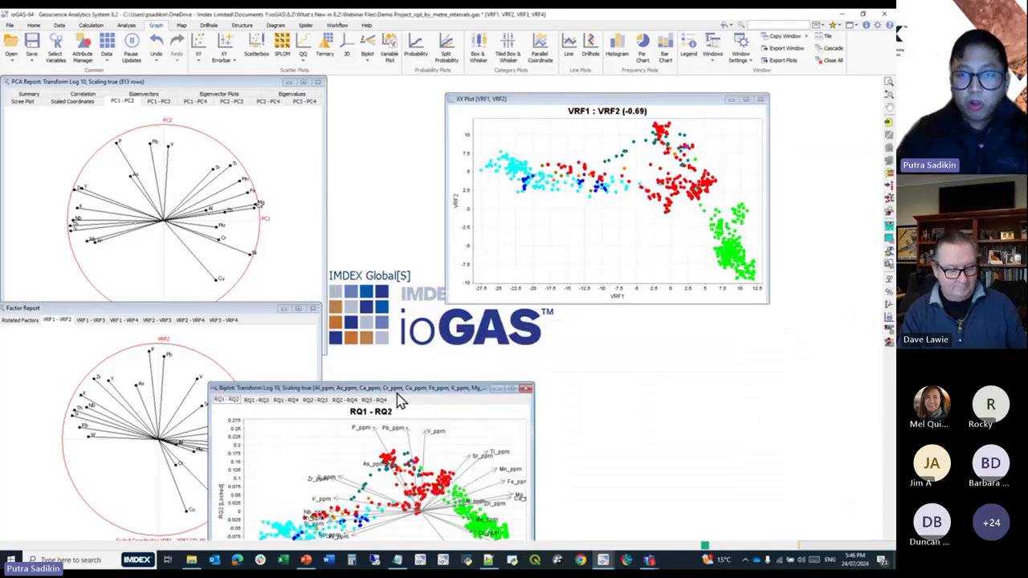
left_click_drag(397, 388, 529, 306)
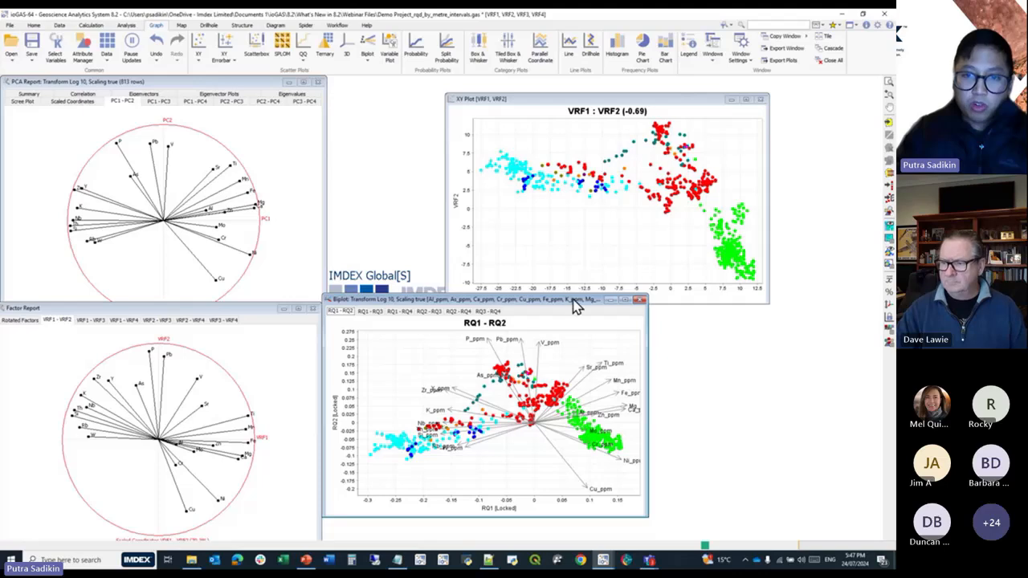
left_click_drag(573, 305, 638, 368)
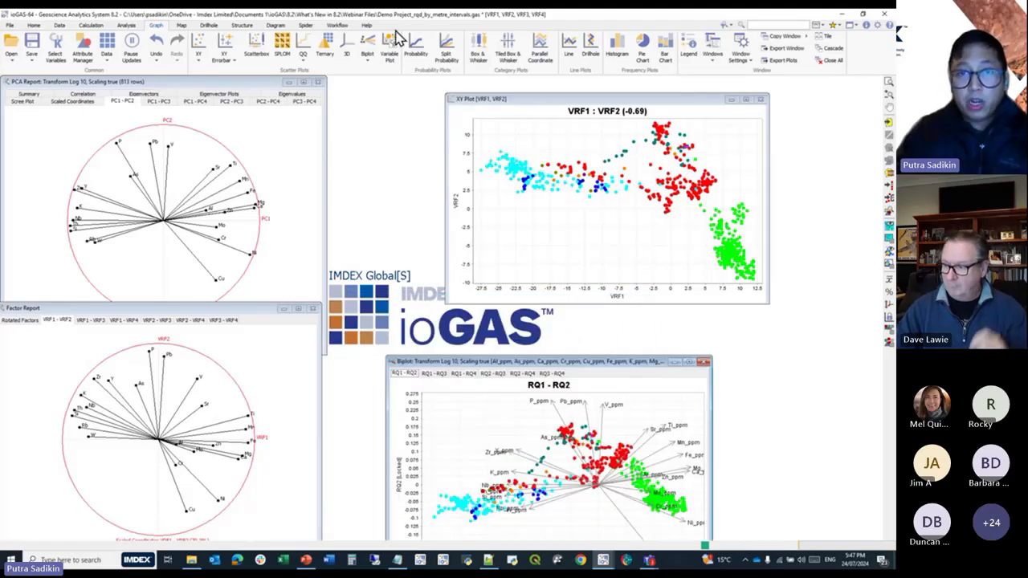
Run the recently used workflow MSDP VRF Wavelet.
left_click(342, 27)
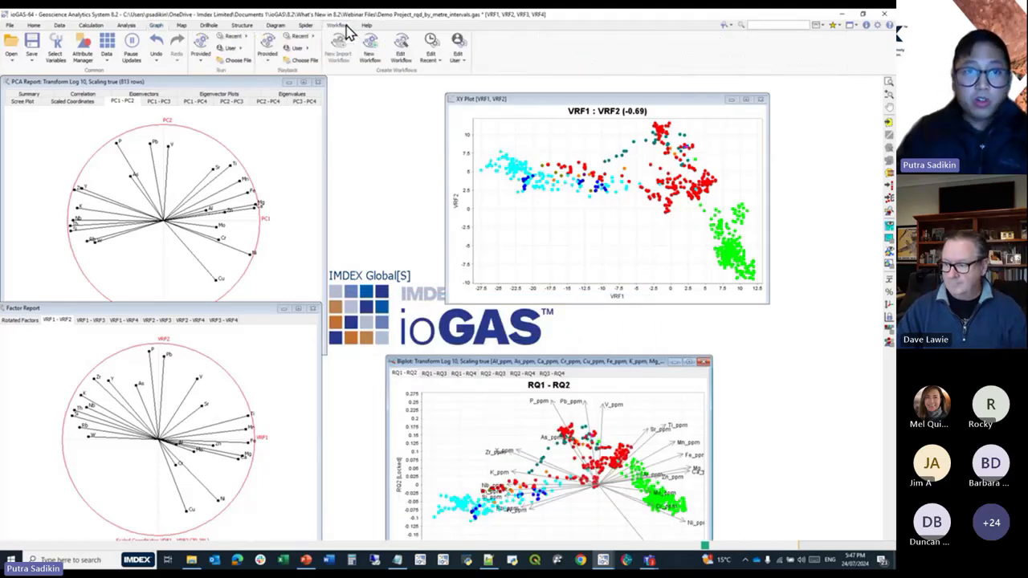
left_click(239, 37)
left_click(271, 38)
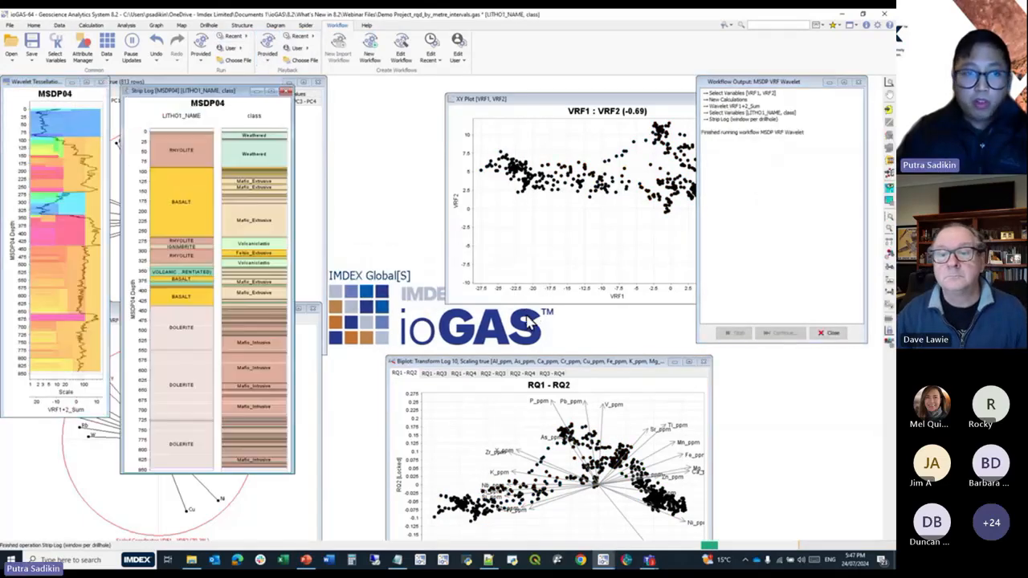
Arrange the MSDP04 wavelet tessellation, enlarged to match, beside the strip log, close the workflow output and move the XY plot clear.
left_click_drag(195, 89, 406, 90)
left_click_drag(56, 87, 279, 90)
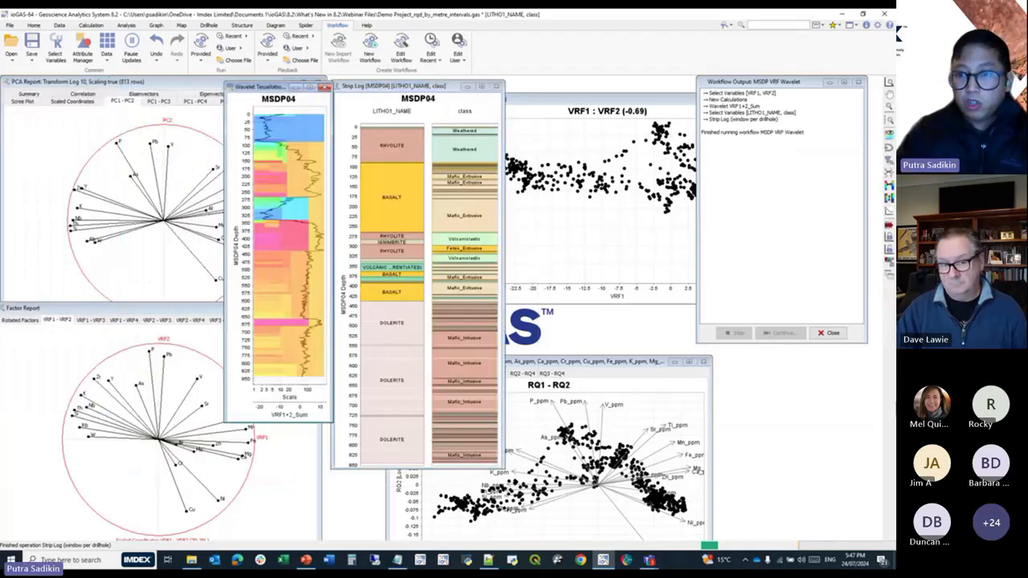
left_click(829, 332)
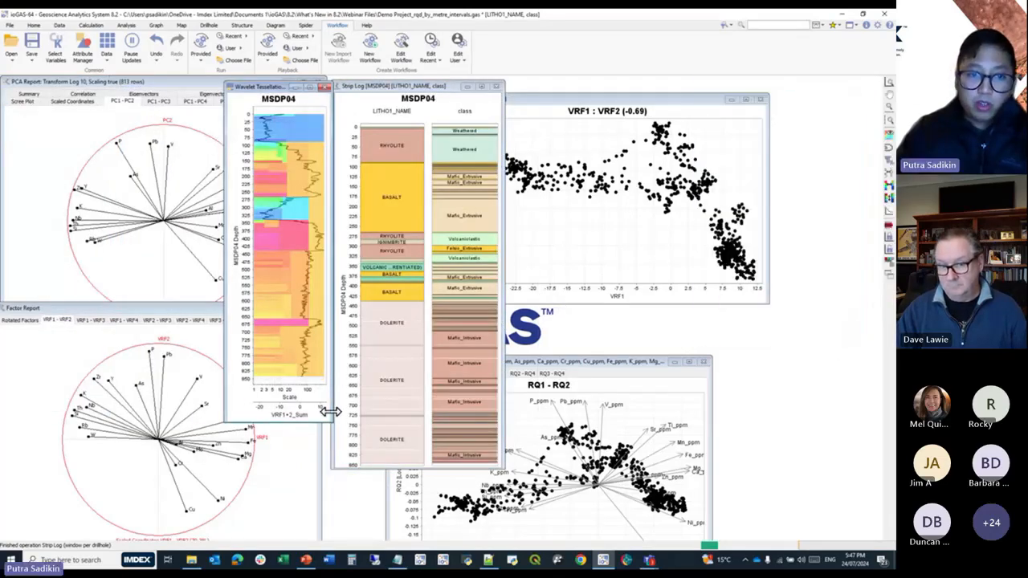
left_click_drag(331, 422, 322, 464)
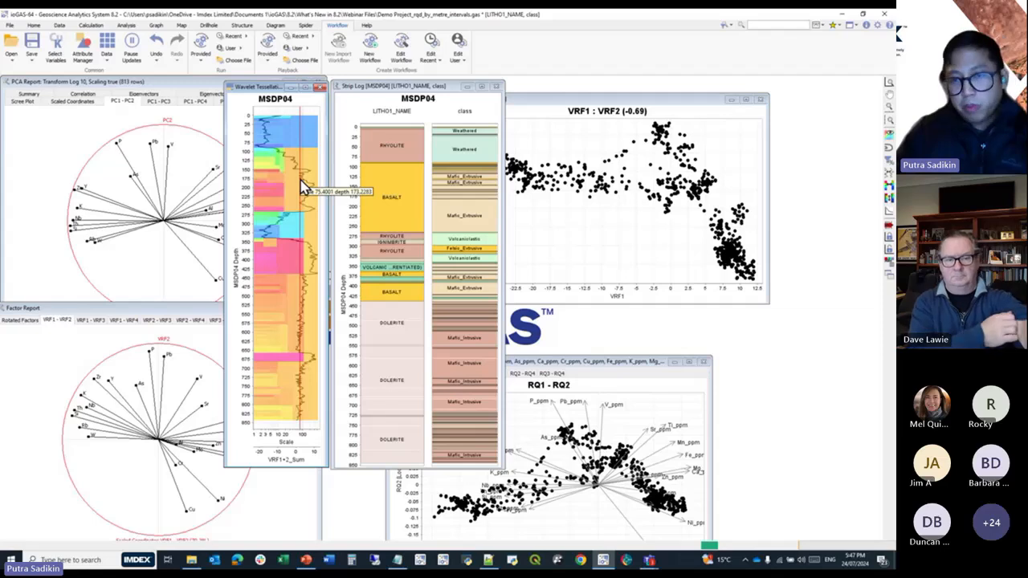
left_click_drag(625, 104, 688, 127)
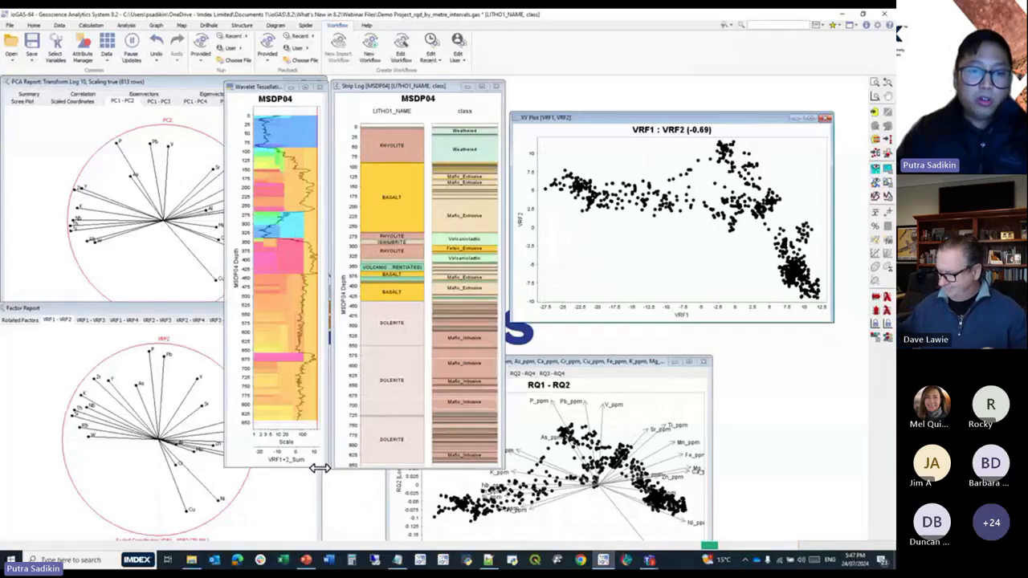
Make VRF1+2_Sum the only selected variable and create a strip log of it grouped by drillhole.
left_click(54, 42)
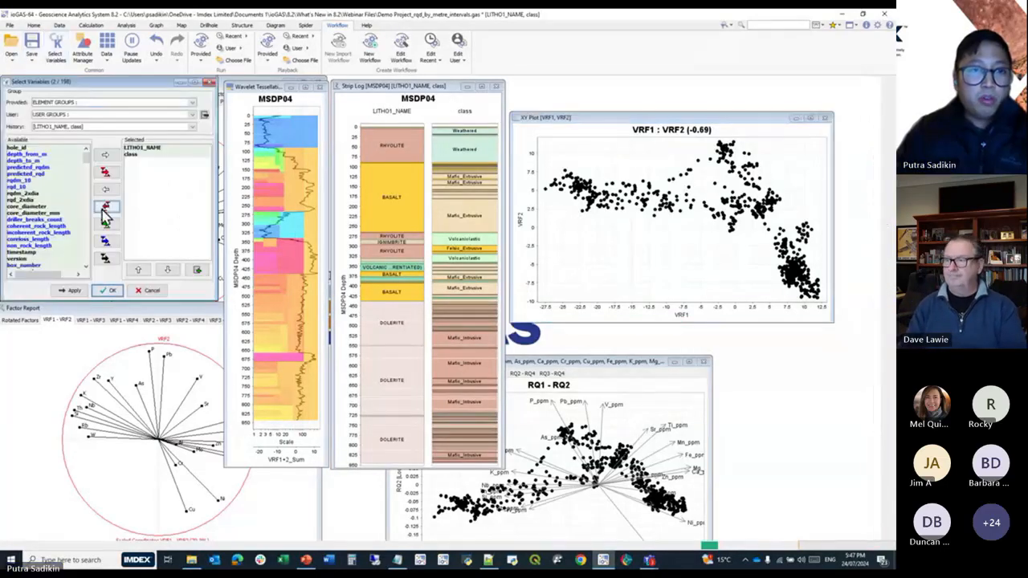
left_click_drag(86, 158, 96, 276)
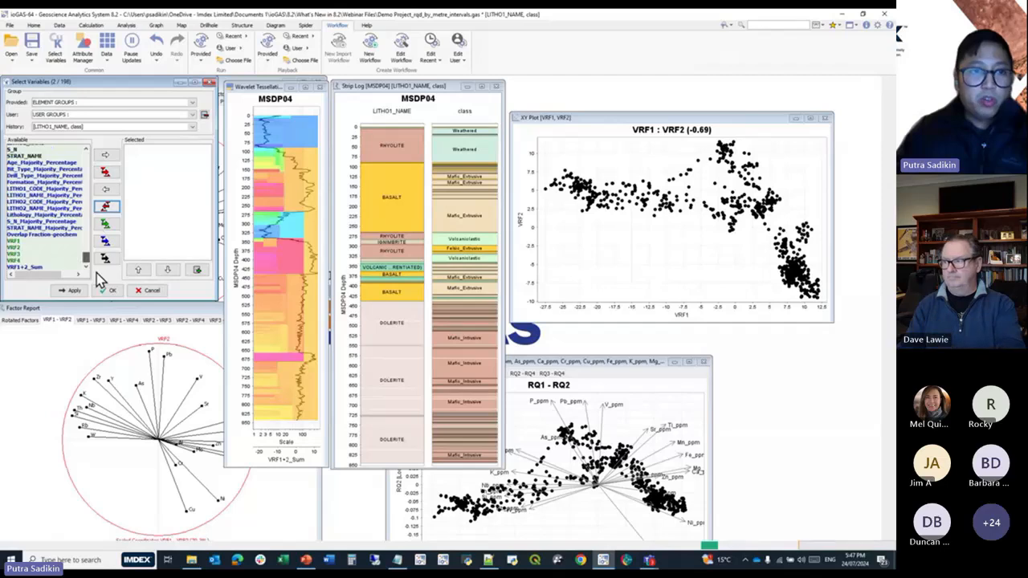
left_click(34, 270)
left_click(105, 154)
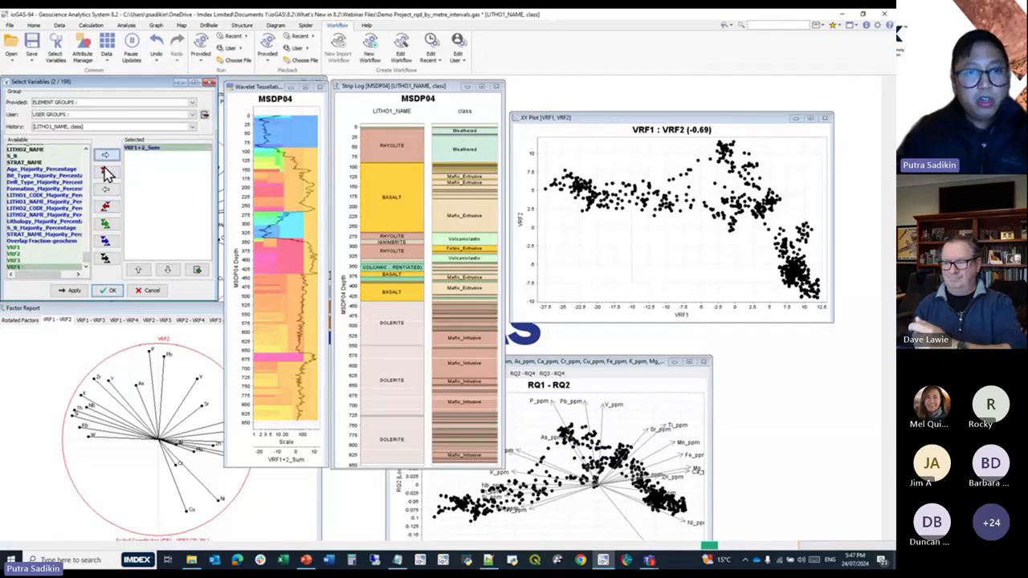
left_click(108, 290)
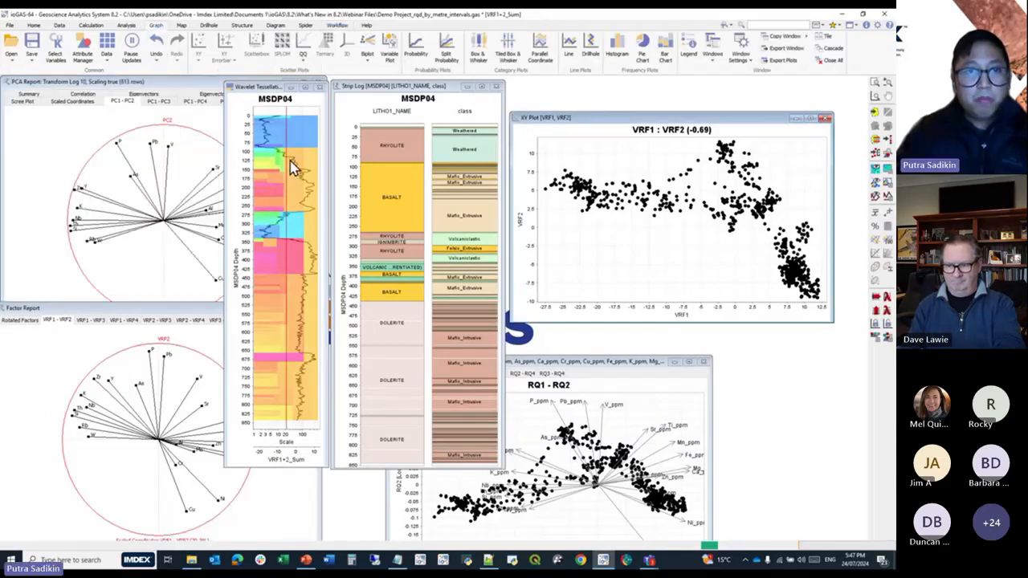
left_click(208, 25)
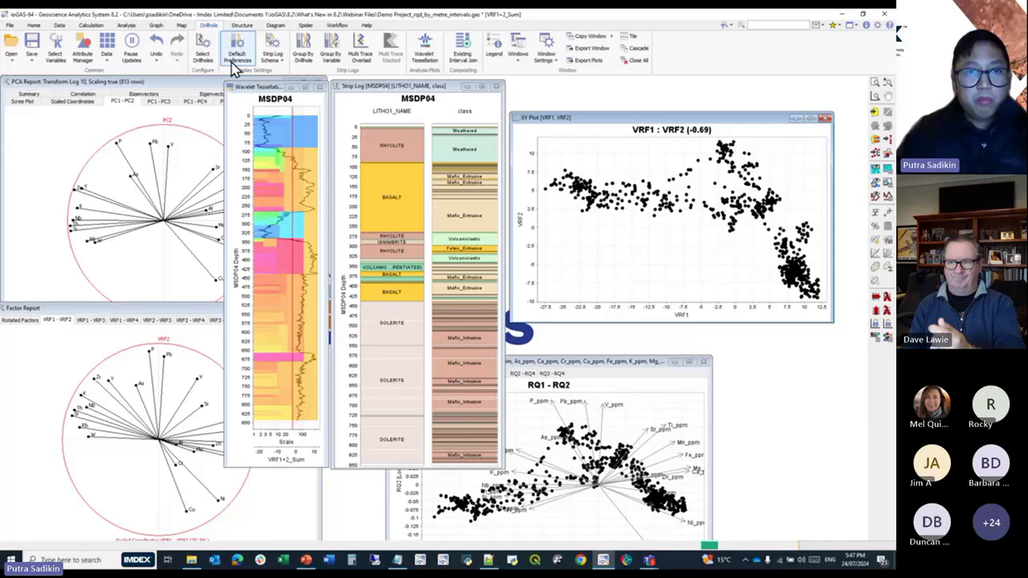
left_click(303, 49)
Show the VRF1+2_Sum strip log as a line instead of bars and highlight its peak samples at about 650–690 m depth.
left_click(889, 244)
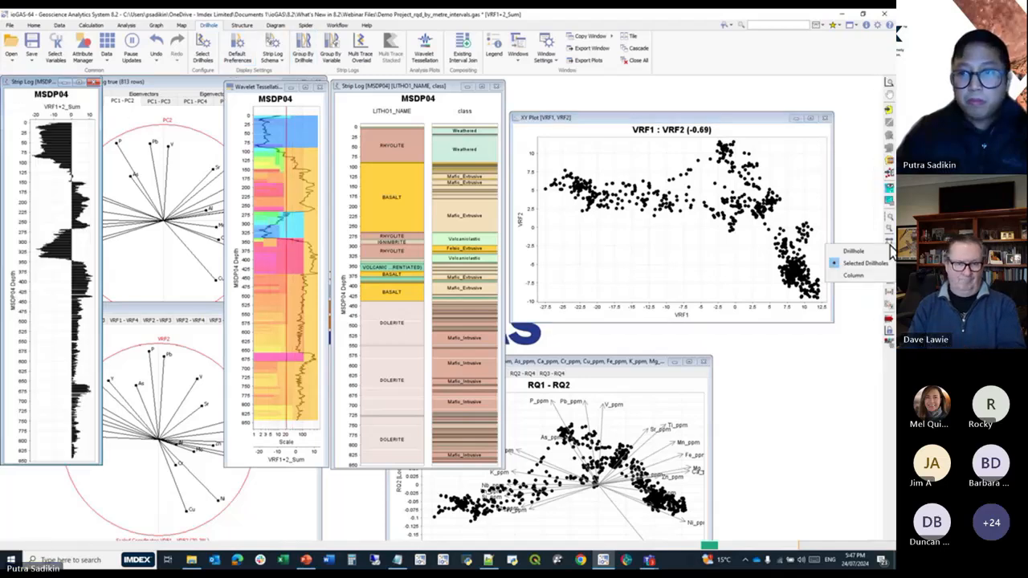
left_click(859, 324)
left_click(887, 266)
left_click(876, 285)
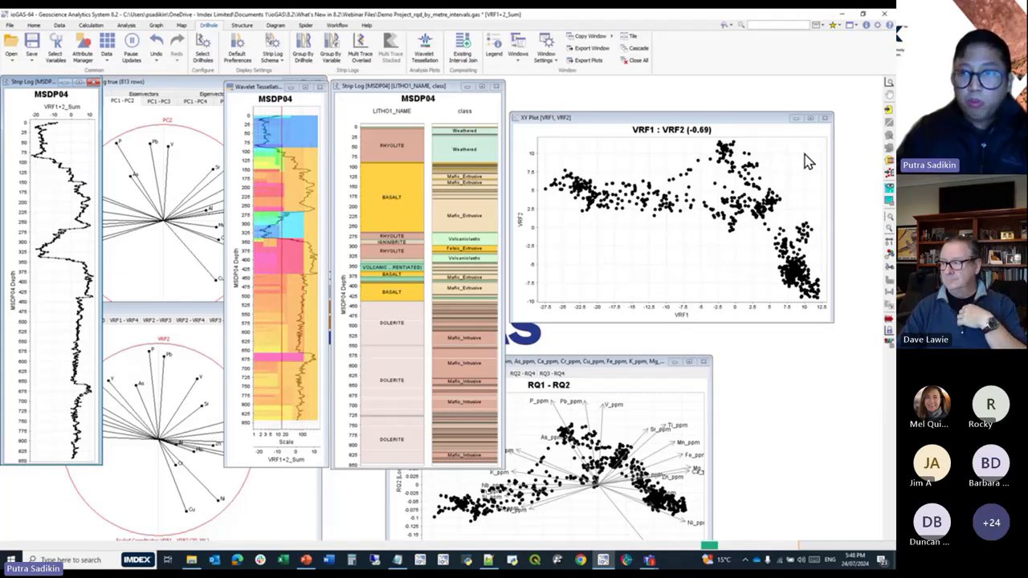
left_click(887, 110)
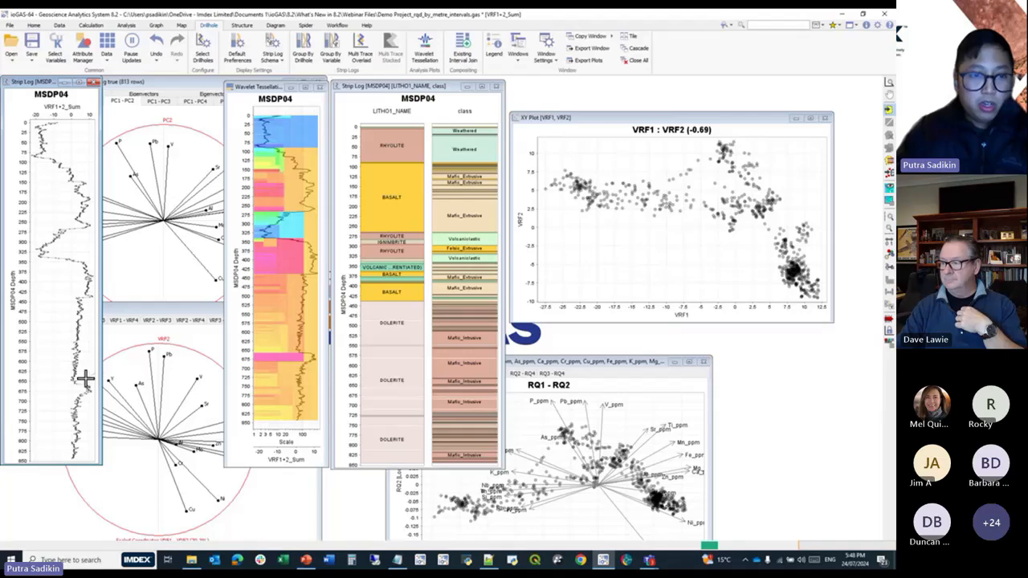
left_click_drag(80, 394, 90, 403)
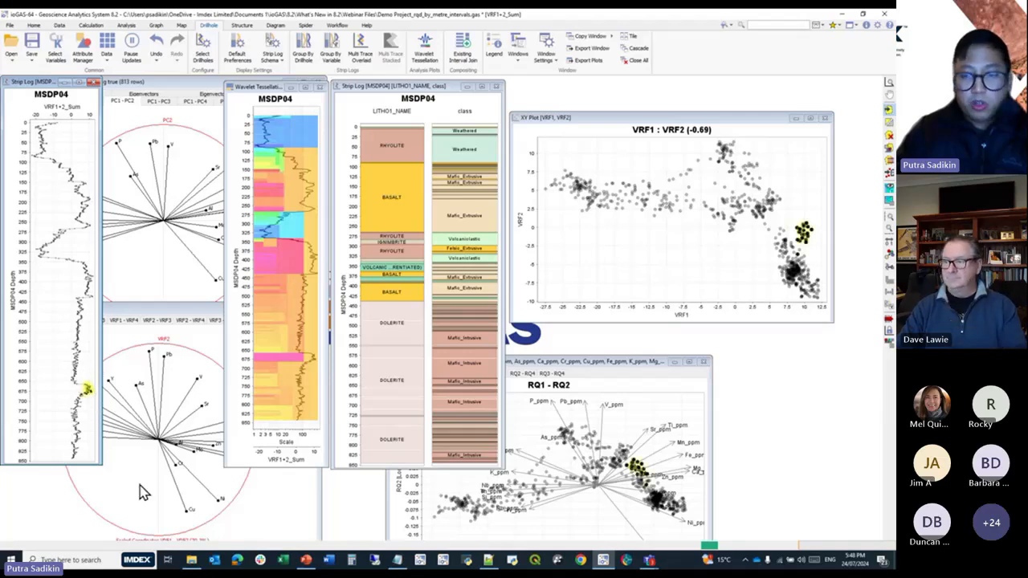
Replace the selected variables with the previously used element set starting with Al_ppm, As_ppm, Ca_ppm and Cr_ppm.
left_click(56, 50)
left_click(127, 127)
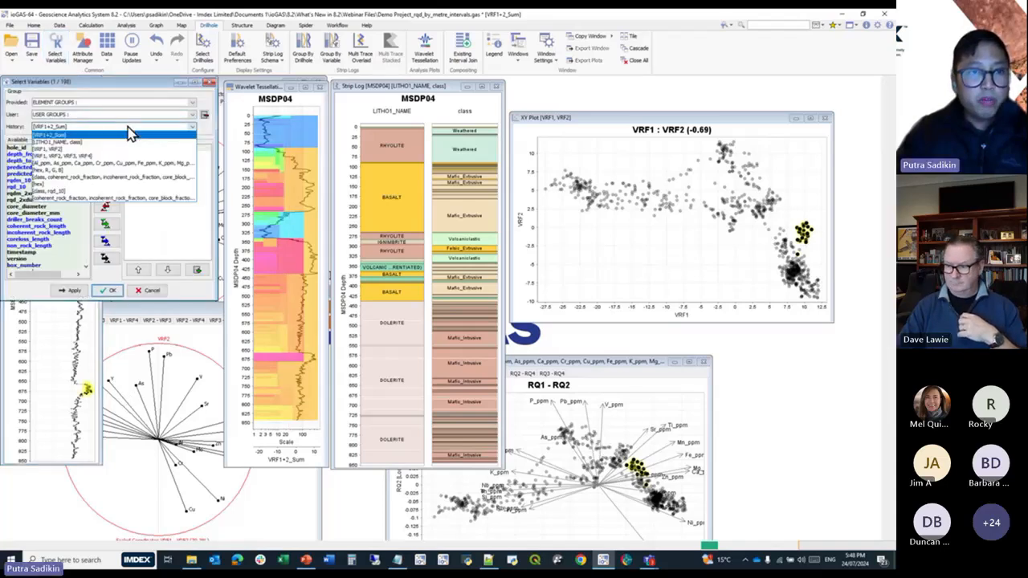
left_click(108, 164)
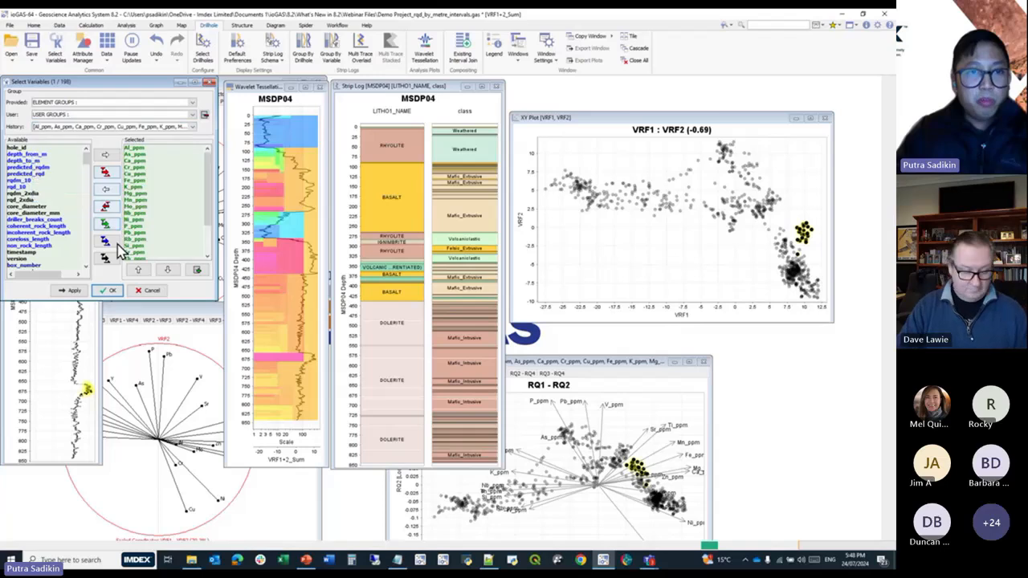
left_click(108, 290)
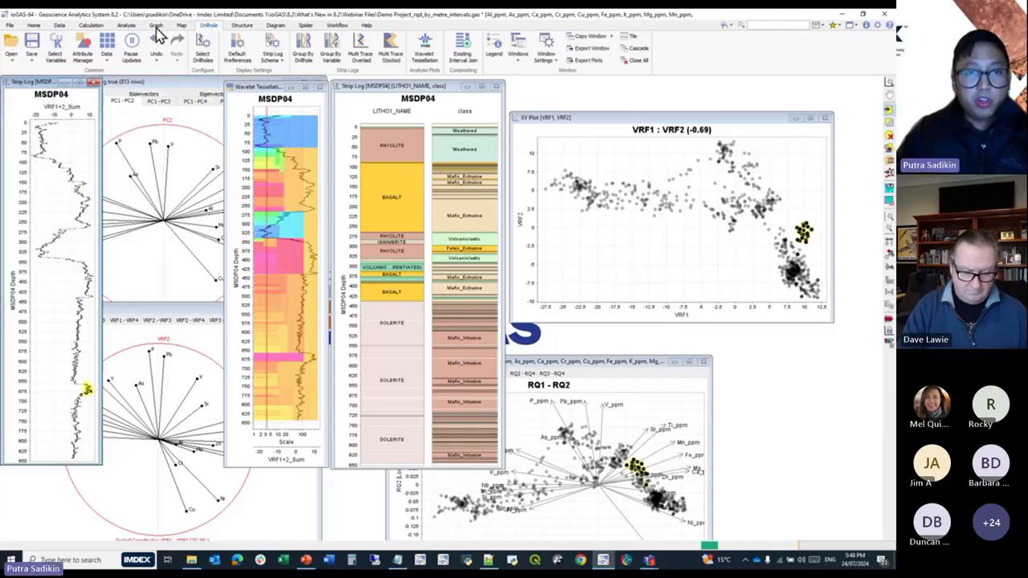
Create variable plots of the selected elements with VRF1 on the x axis and VRF2 on the y axis.
left_click(156, 27)
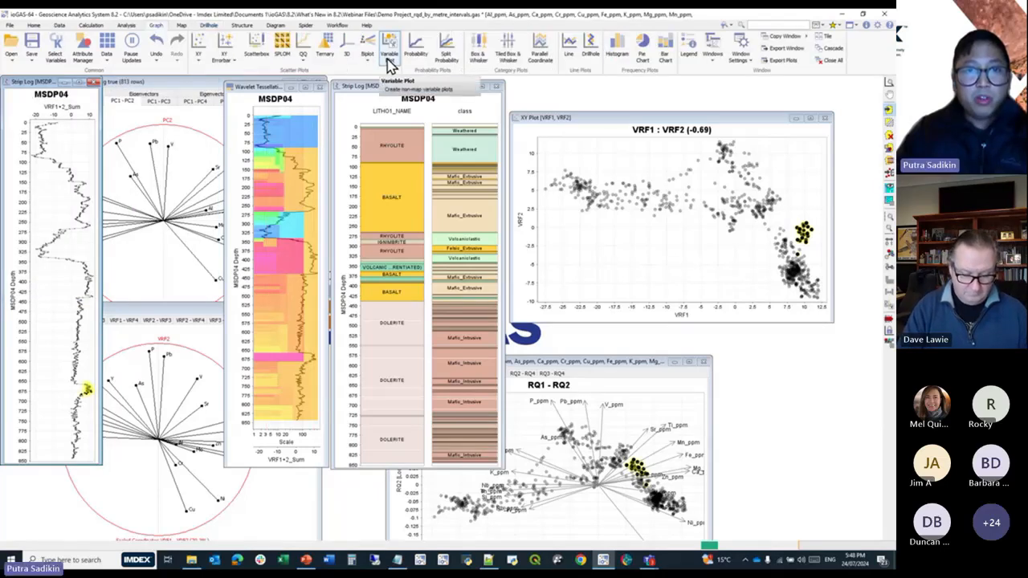
left_click(390, 60)
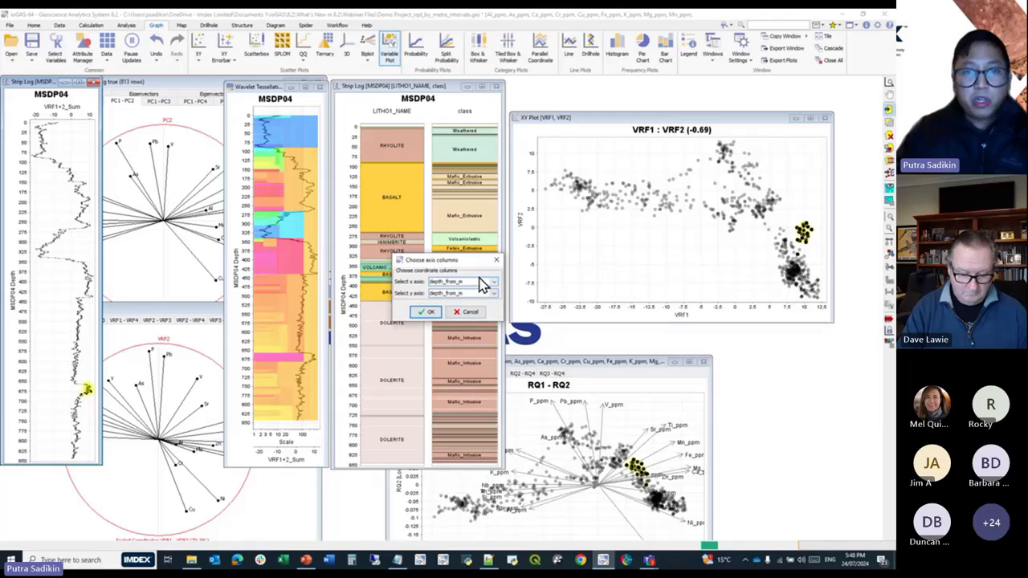
left_click(492, 283)
scroll(498, 362, "down", 15)
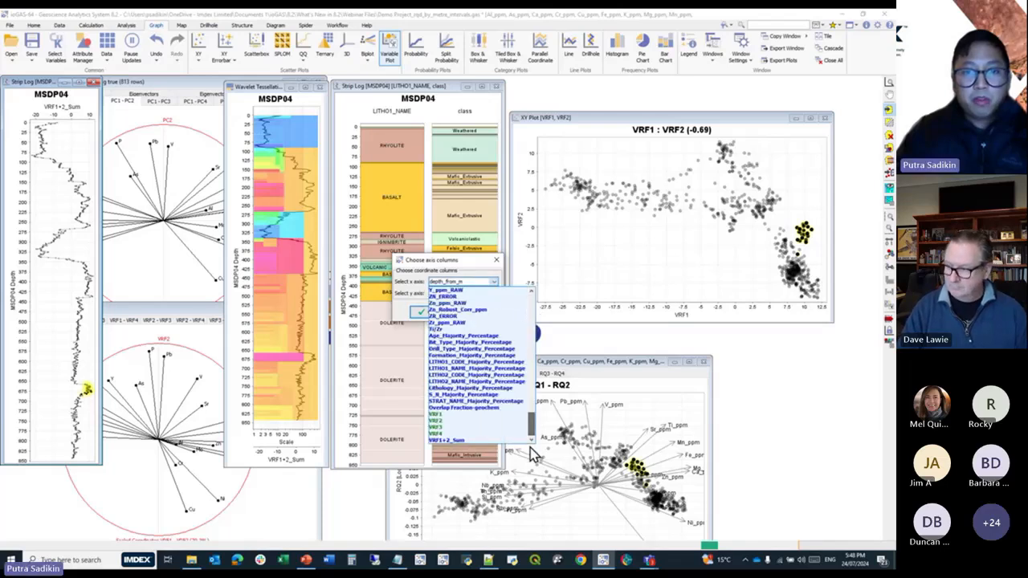
left_click(477, 415)
left_click(493, 293)
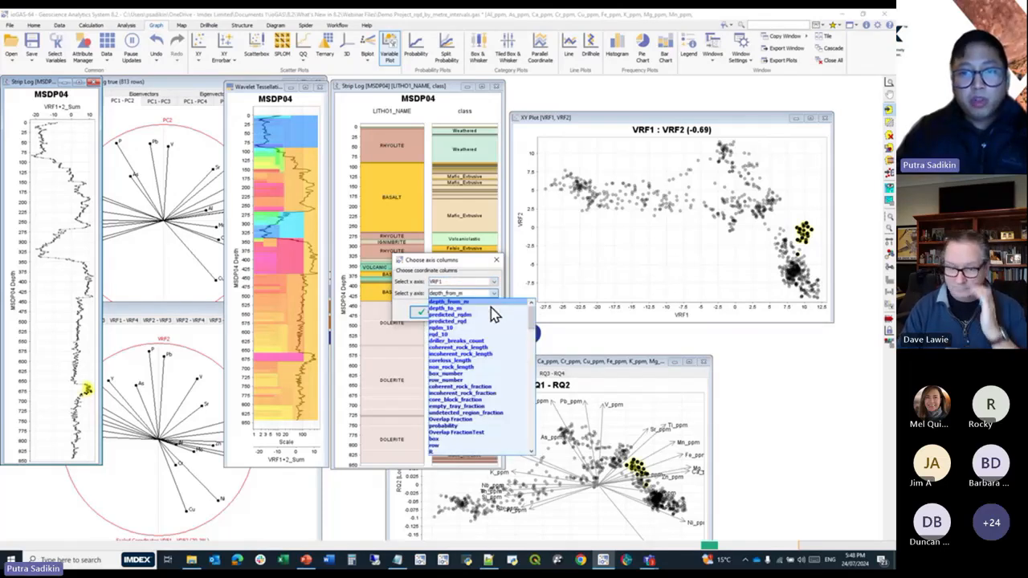
left_click_drag(534, 341, 545, 457)
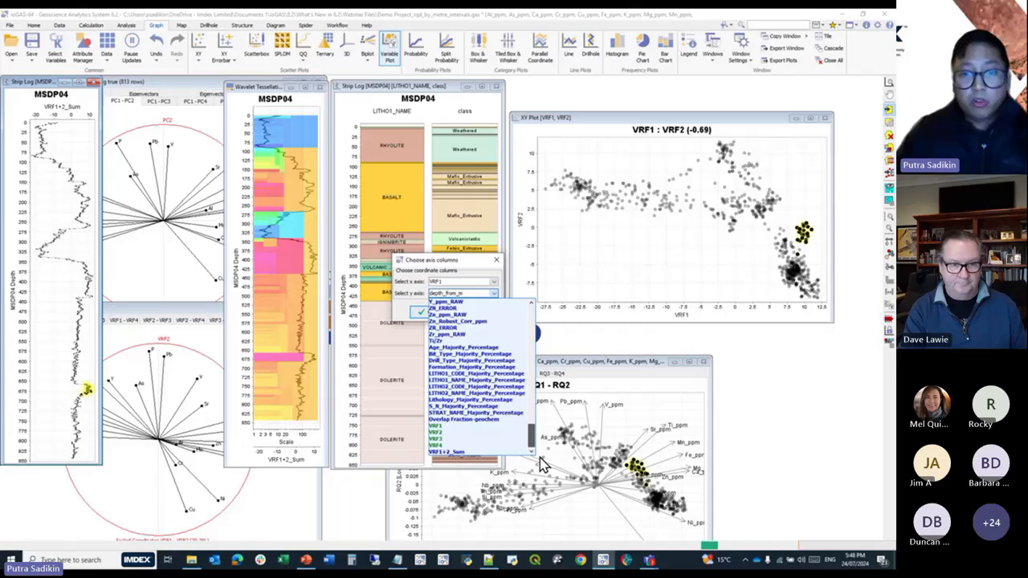
left_click(462, 434)
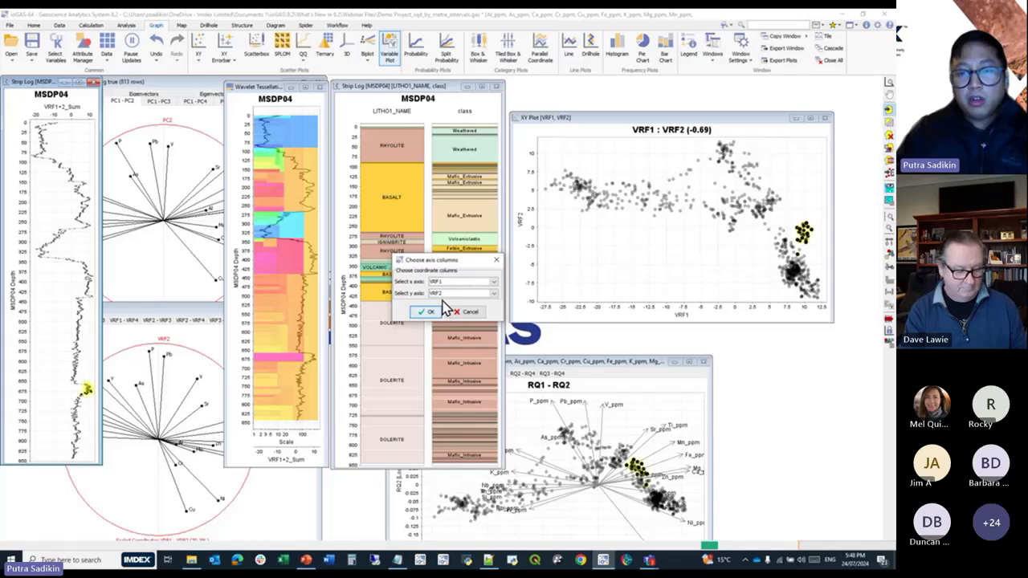
left_click(425, 312)
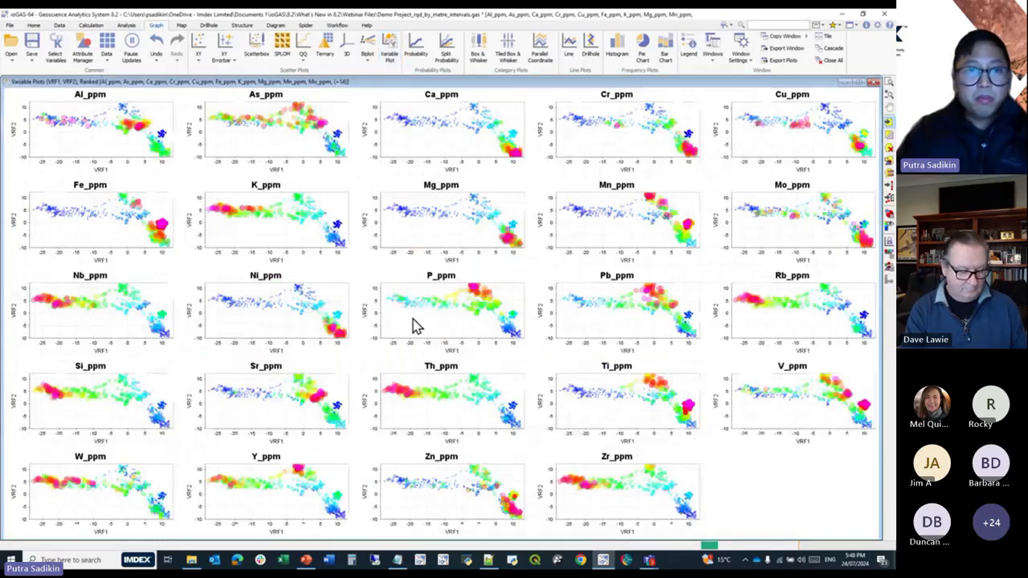
Shrink the variable plots window so the other plots can be seen, and examine the highlighted samples up close in the Fe_ppm plot.
left_click_drag(882, 77, 472, 239)
left_click_drag(392, 244, 436, 210)
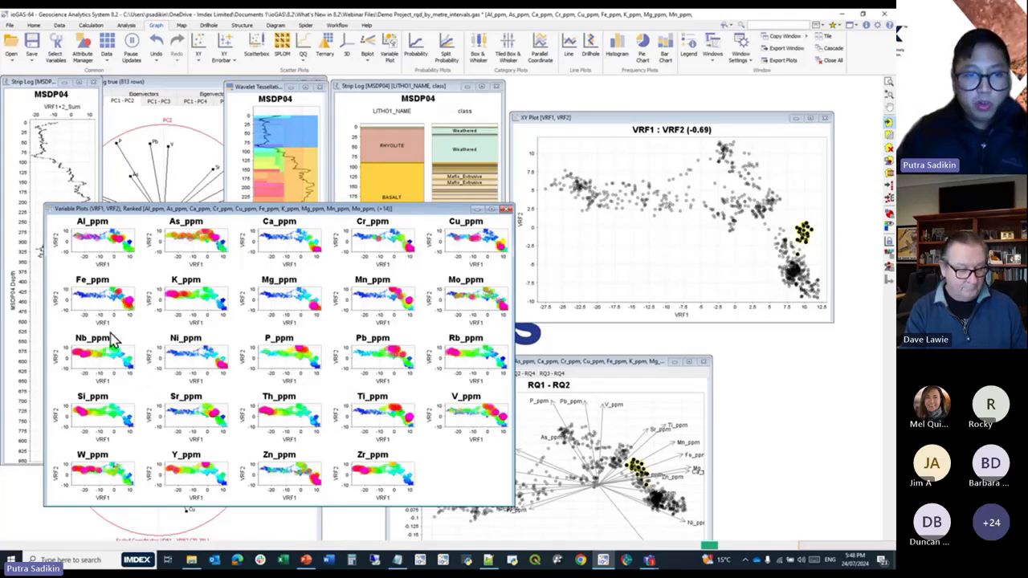
scroll(131, 301, "up", 5)
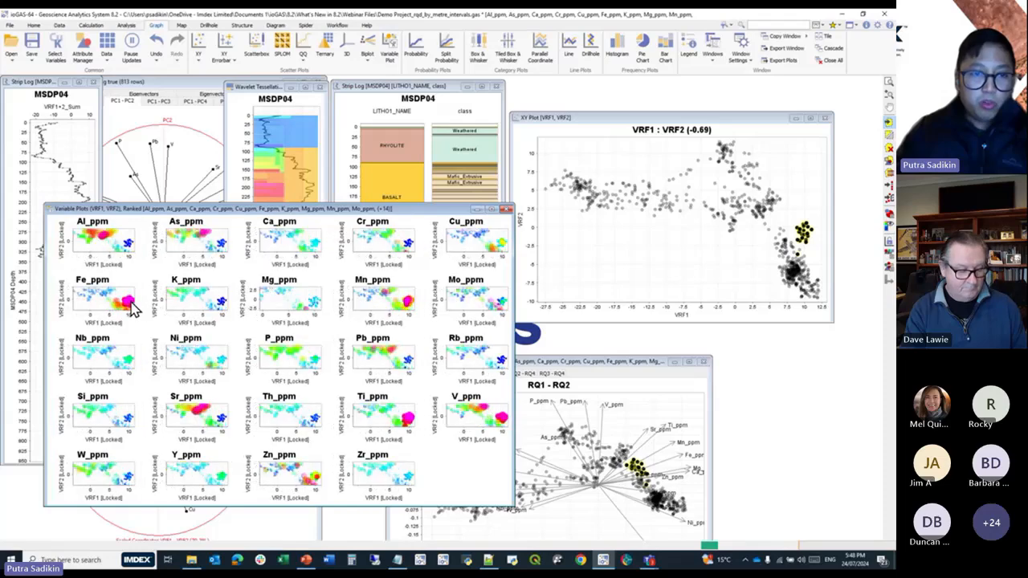
left_click_drag(131, 302, 104, 296)
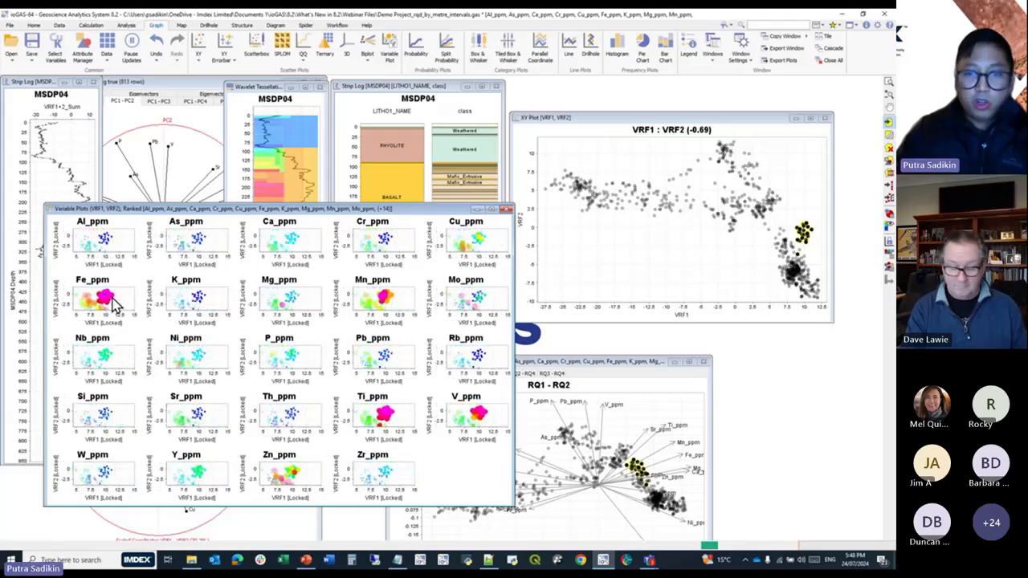
mouse_move(113, 303)
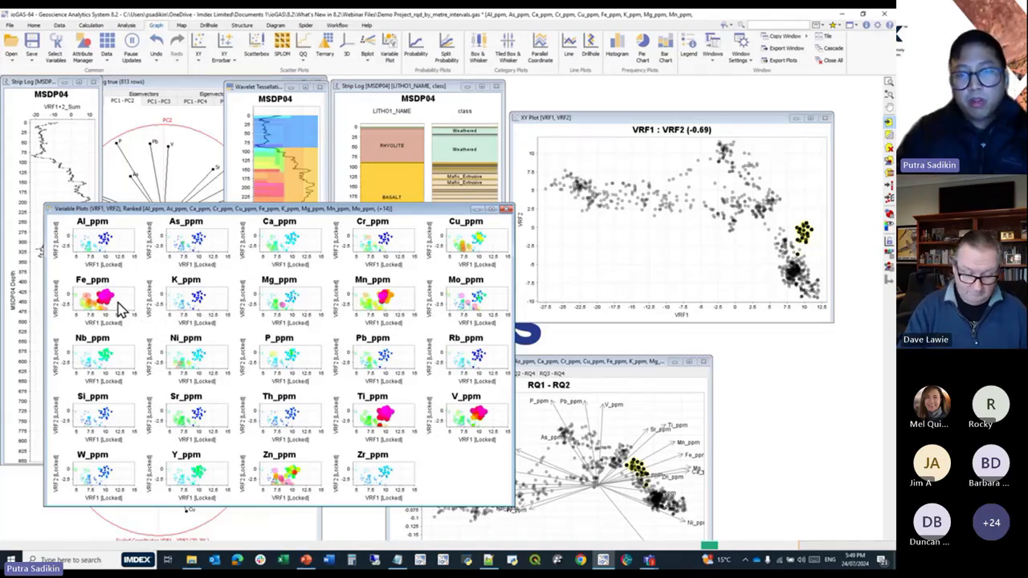
scroll(118, 308, "down", 6)
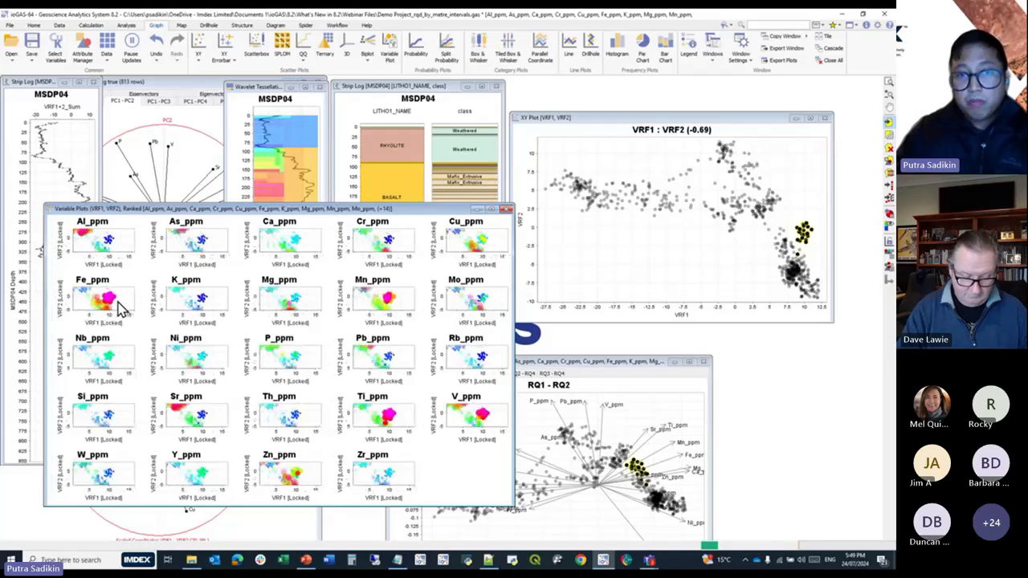
scroll(120, 307, "down", 2)
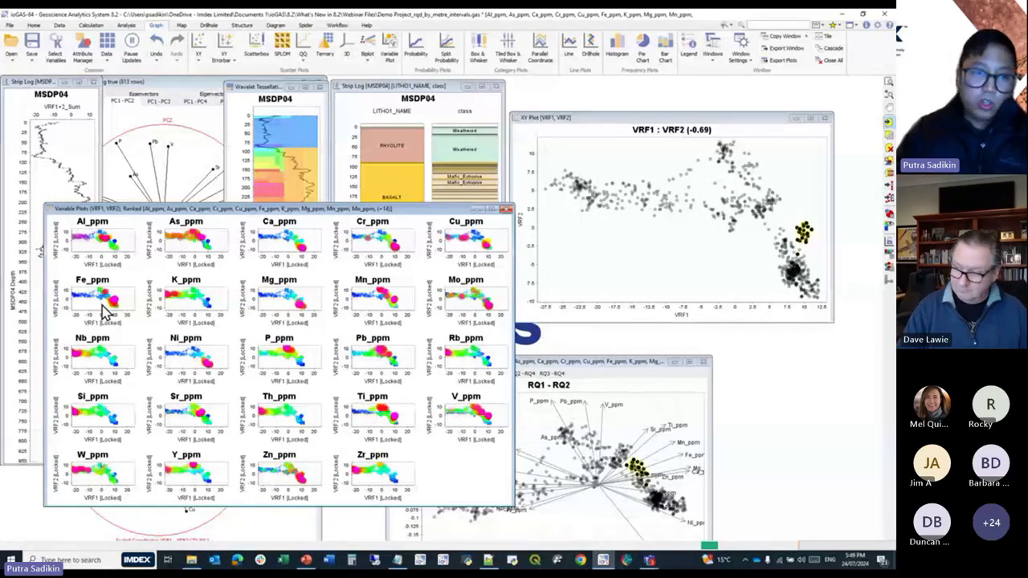
Reset the variable plots to their full extent and move their window clear of the VRF1+2_Sum strip log and wavelet tessellation.
right_click(103, 313)
left_click(134, 335)
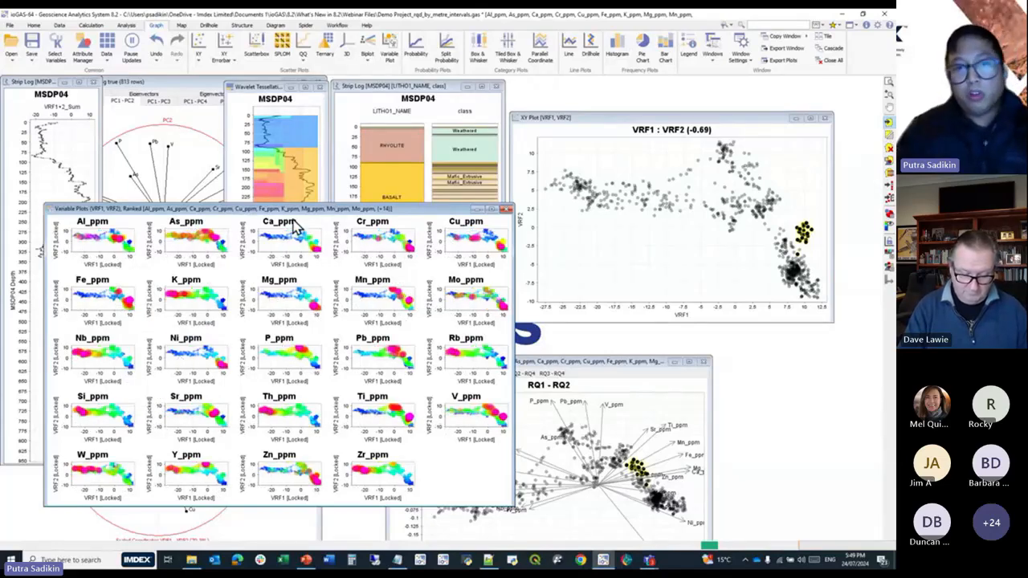
left_click_drag(296, 214, 652, 266)
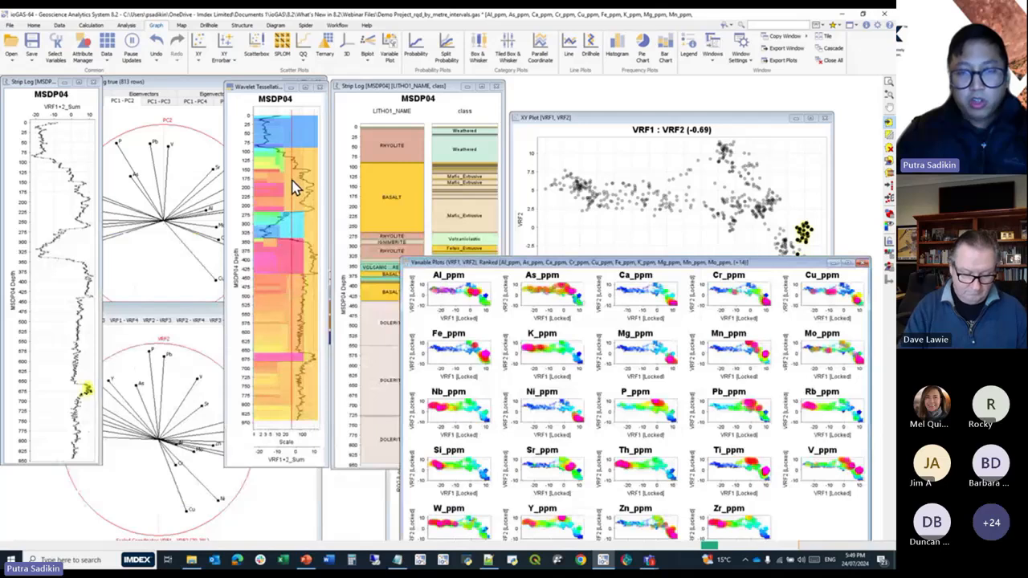
mouse_move(294, 186)
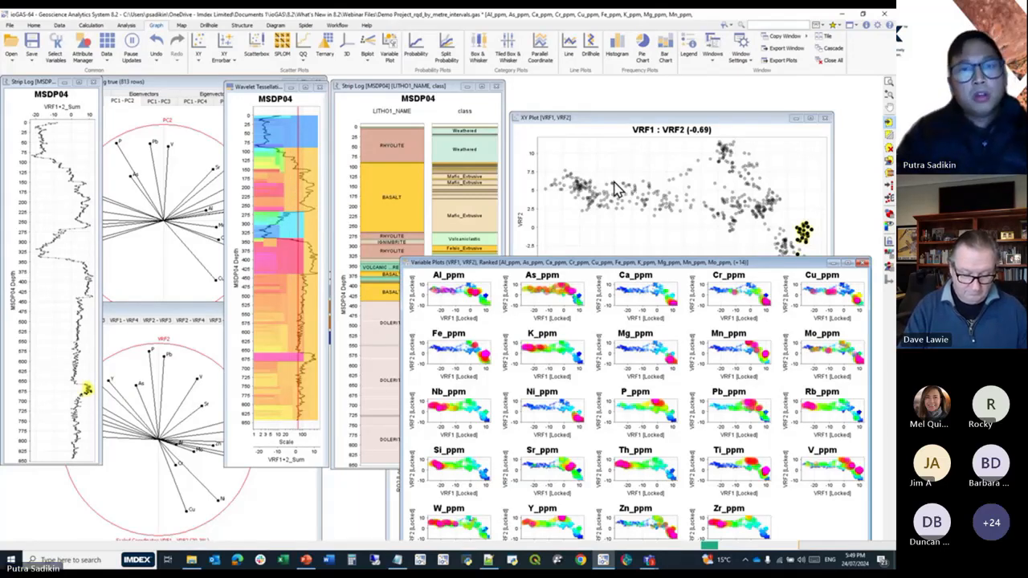
Run an isometric log ratio transform on the selected element variables.
left_click(126, 25)
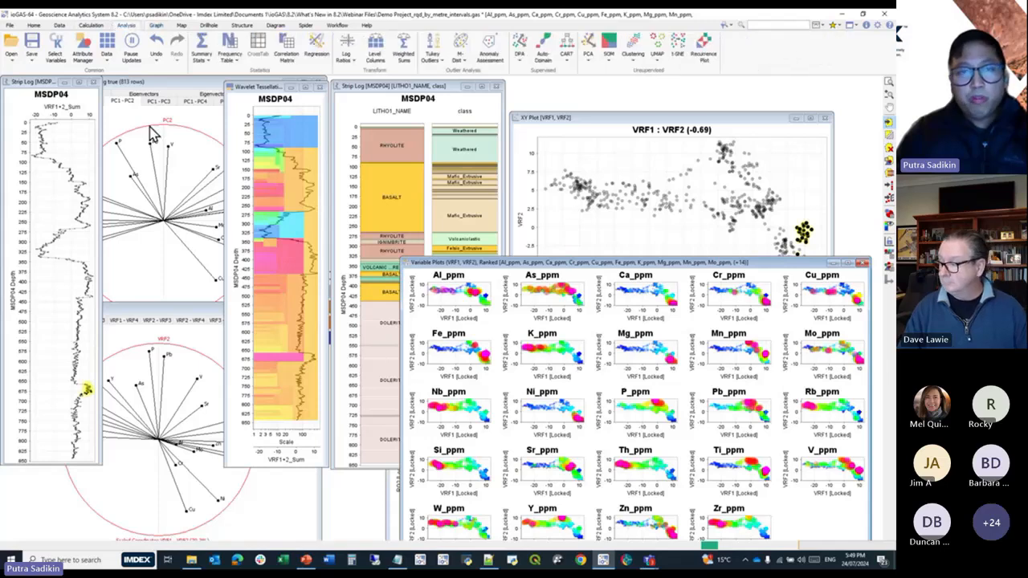
left_click(357, 69)
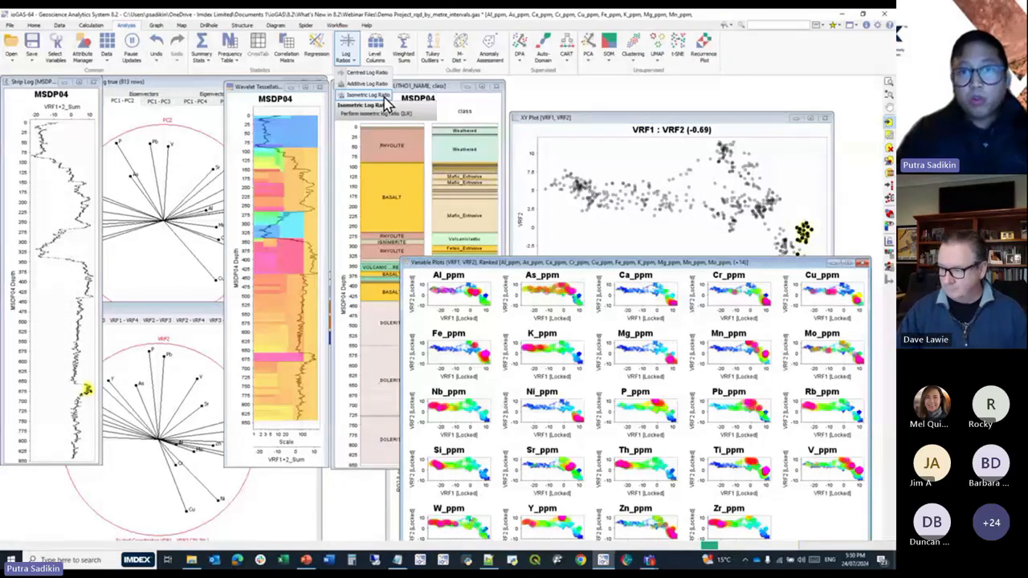
left_click(384, 97)
left_click(425, 316)
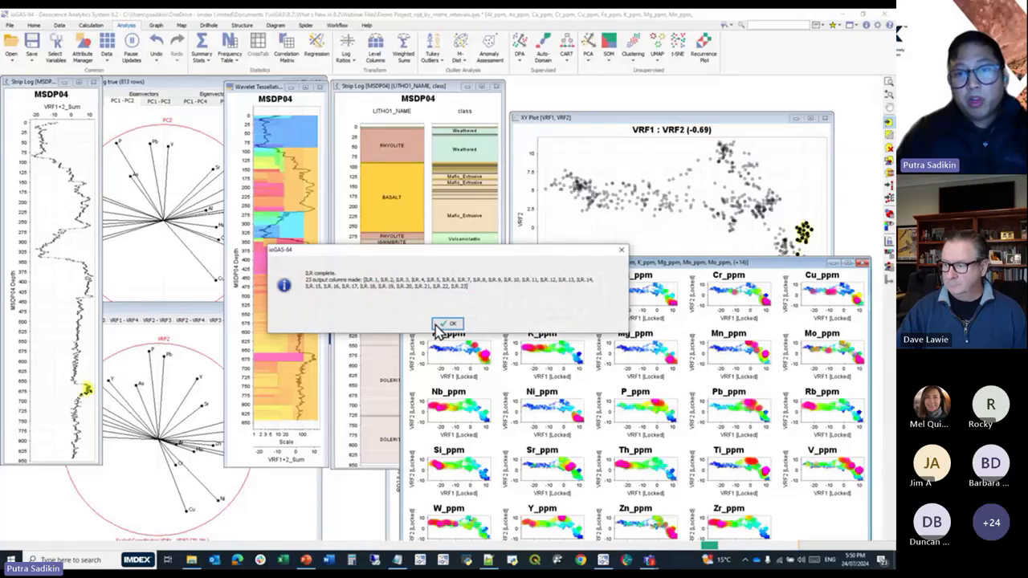
left_click(439, 327)
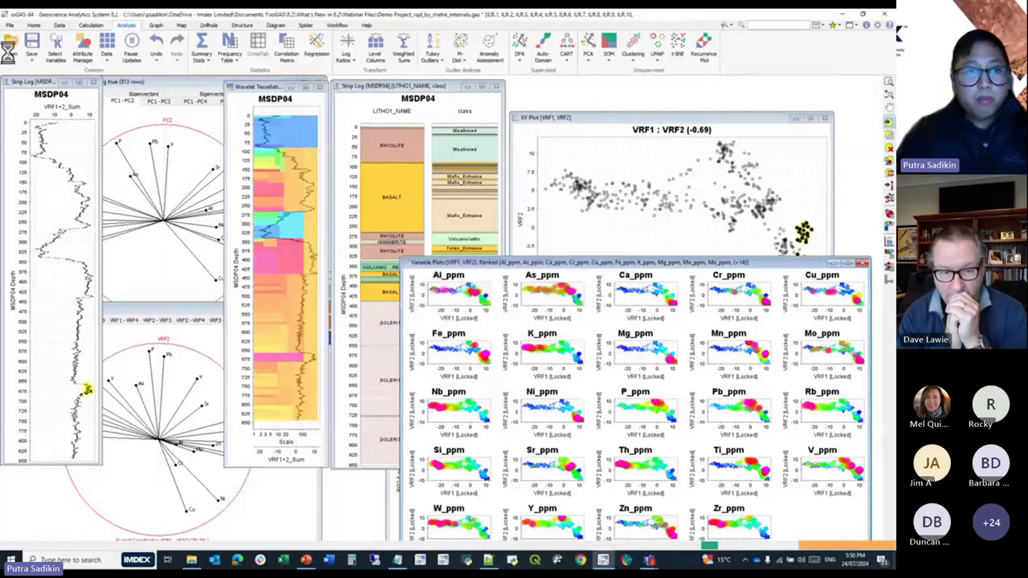
Create a scatter plot matrix of the 23 ILR variables and open its ILR.3 versus ILR.1 cell as a separate XY plot.
left_click(57, 48)
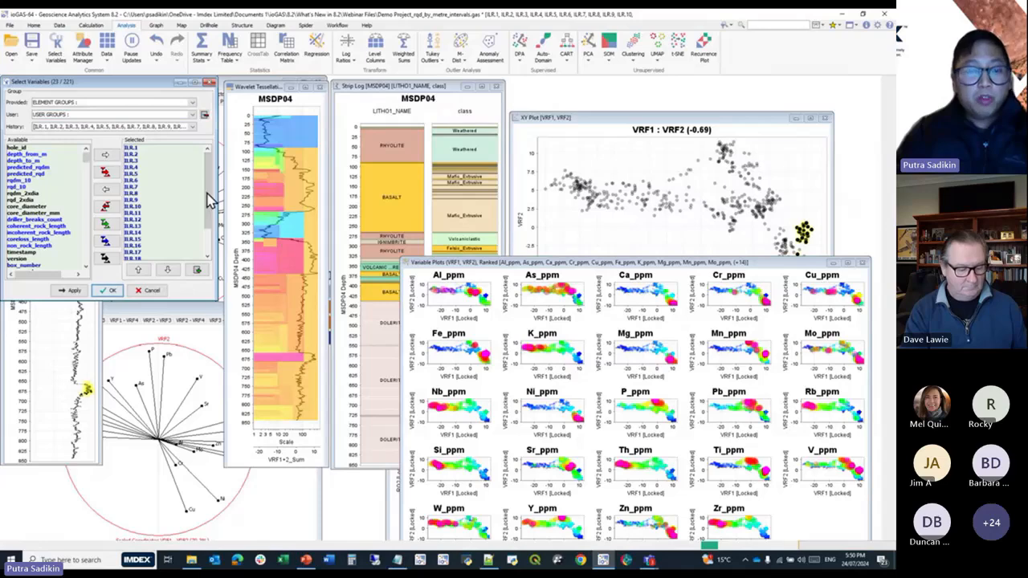
left_click(117, 292)
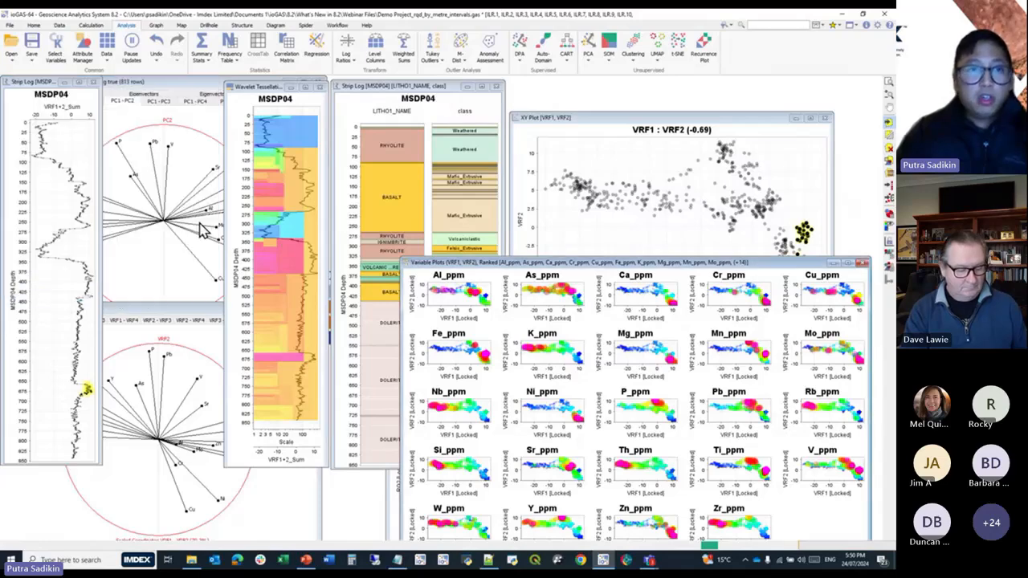
left_click(155, 25)
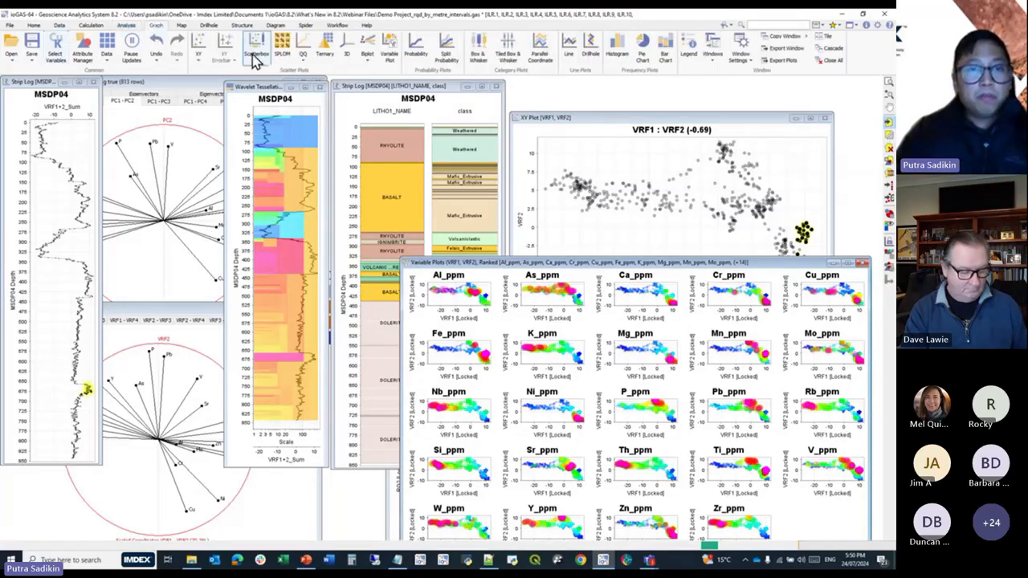
left_click(282, 47)
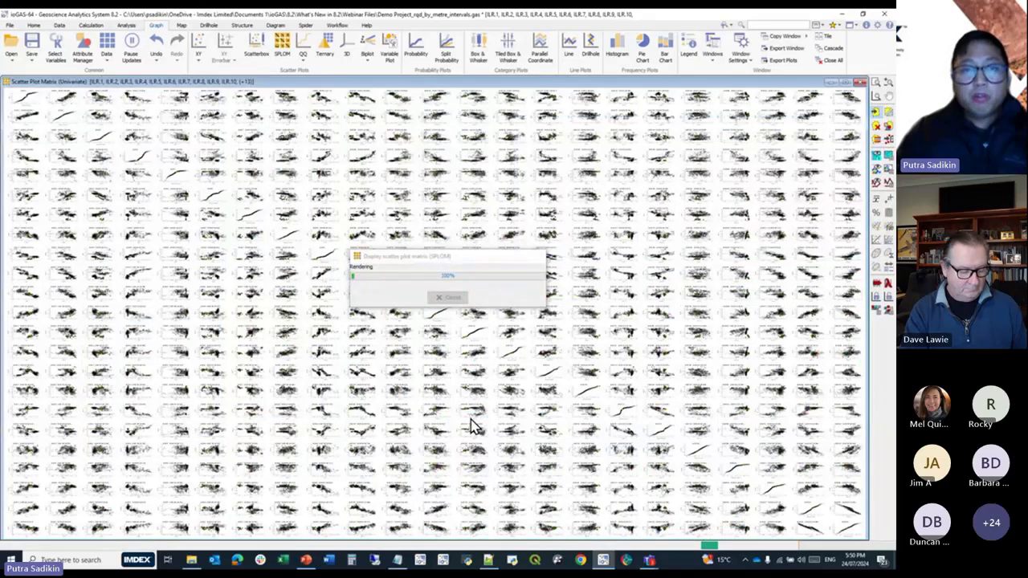
right_click(109, 97)
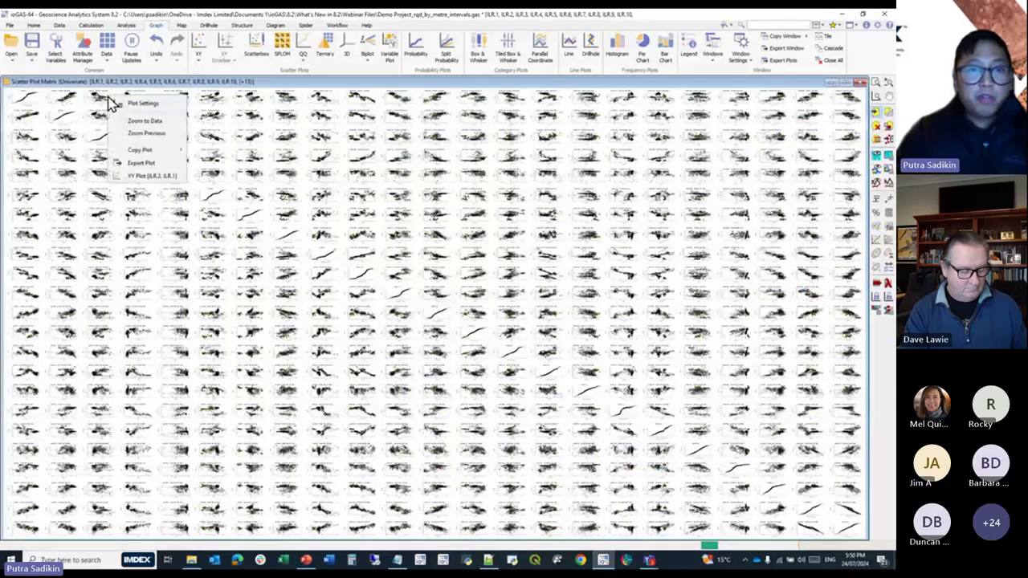
left_click(149, 175)
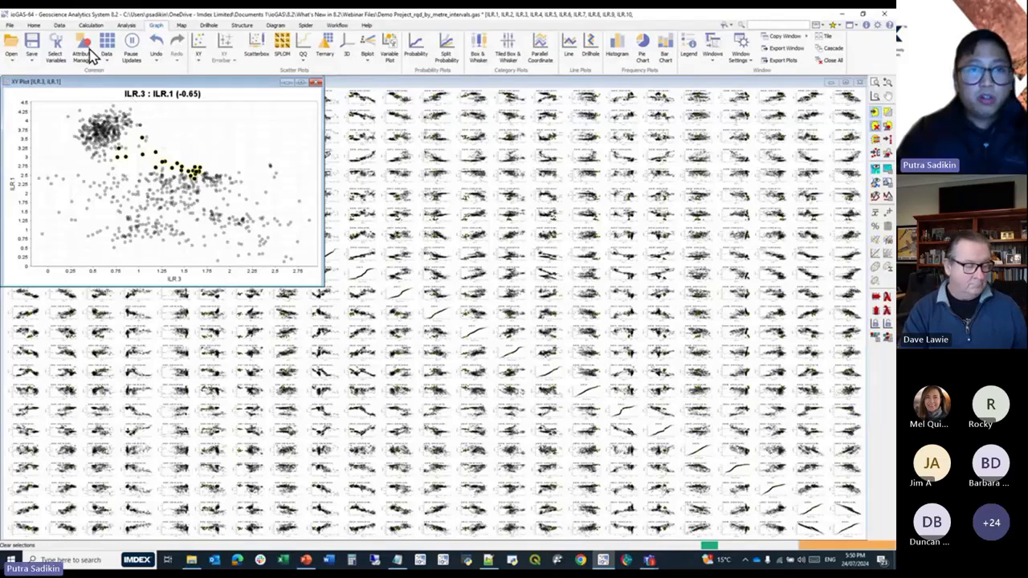
Auto-attribute the sample colours by LITHO1_NAME, then minimize the Attribute Manager.
left_click(82, 53)
left_click(486, 242)
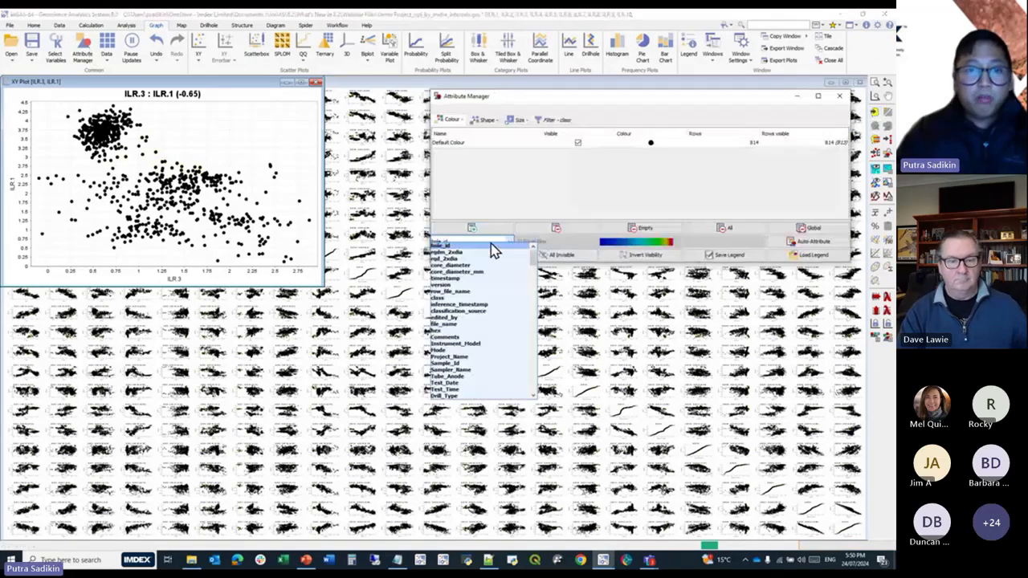
scroll(489, 380, "down", 2)
left_click(487, 370)
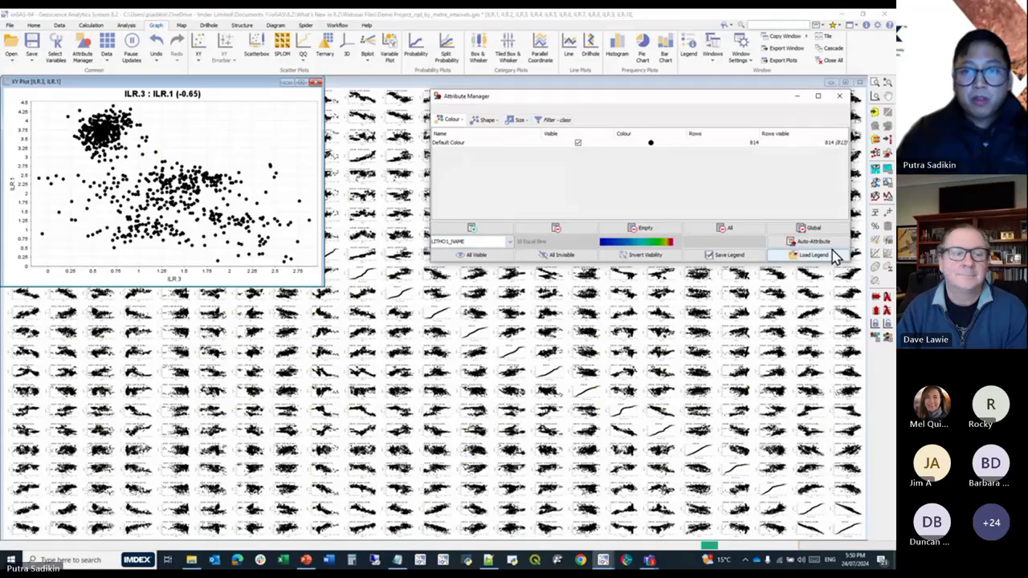
left_click(782, 244)
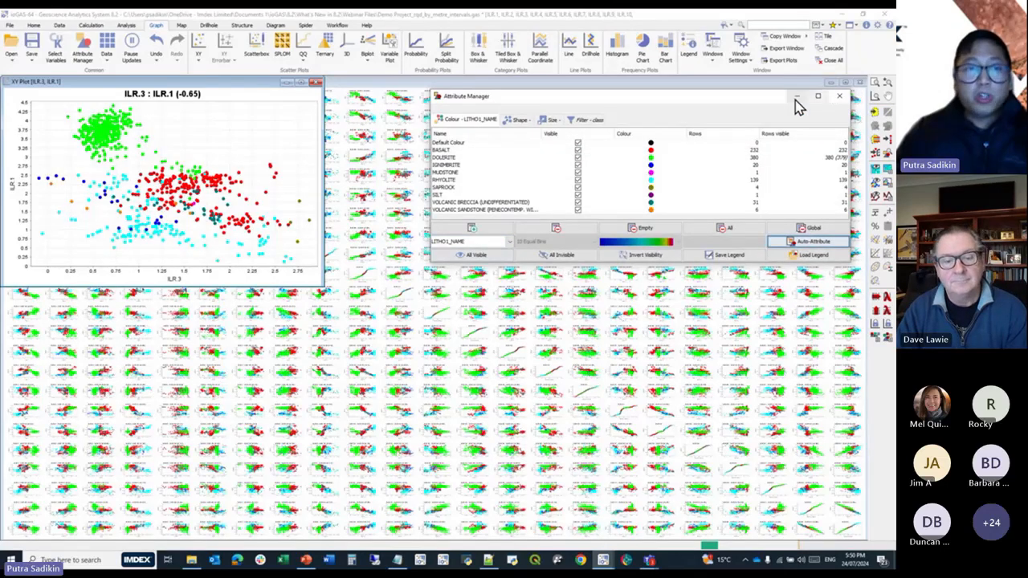
left_click(797, 100)
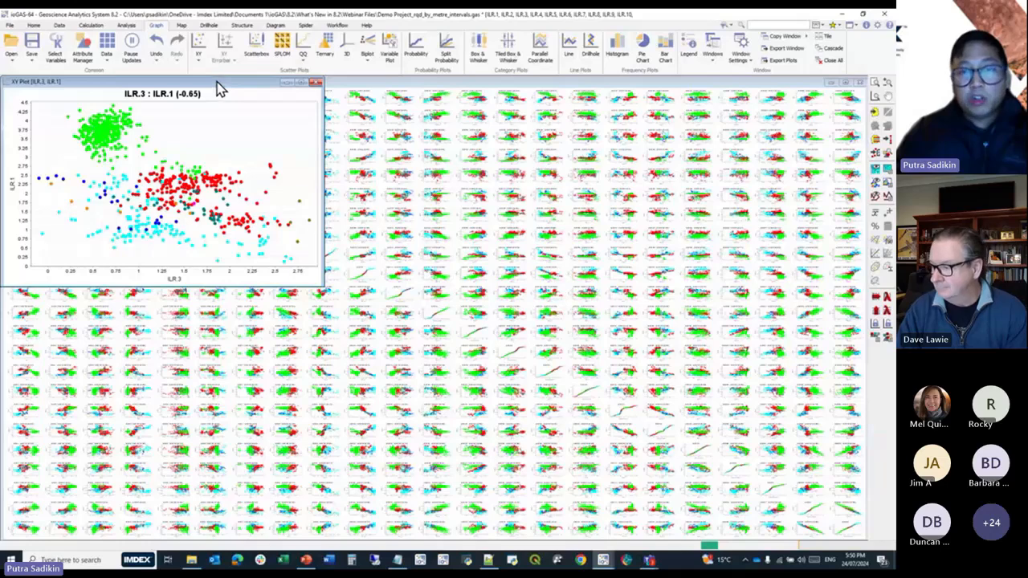
Minimize the scatter plot matrix and close the ILR.3 versus ILR.1 plot to return to the earlier plots.
left_click_drag(217, 87, 475, 199)
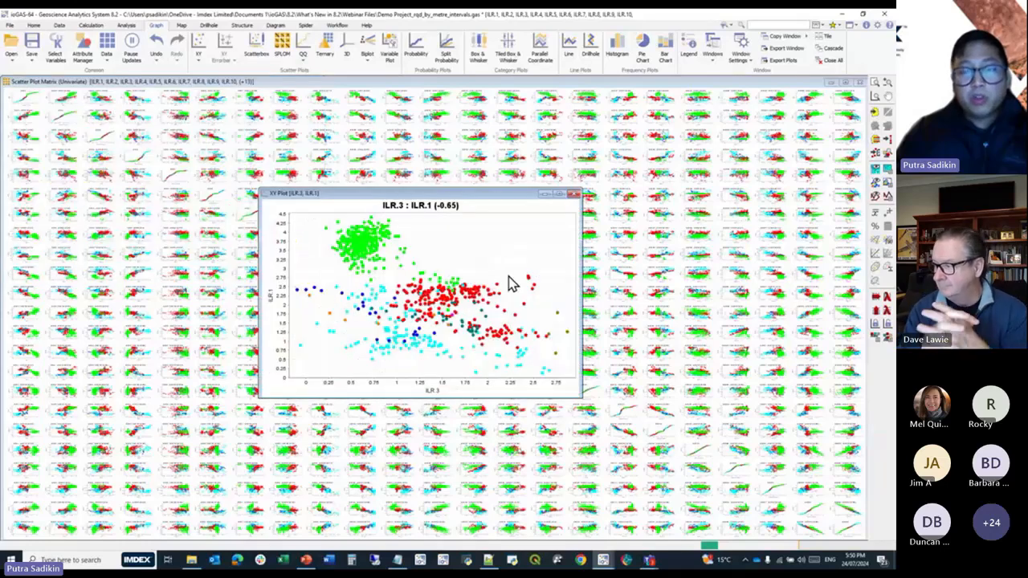
left_click(833, 84)
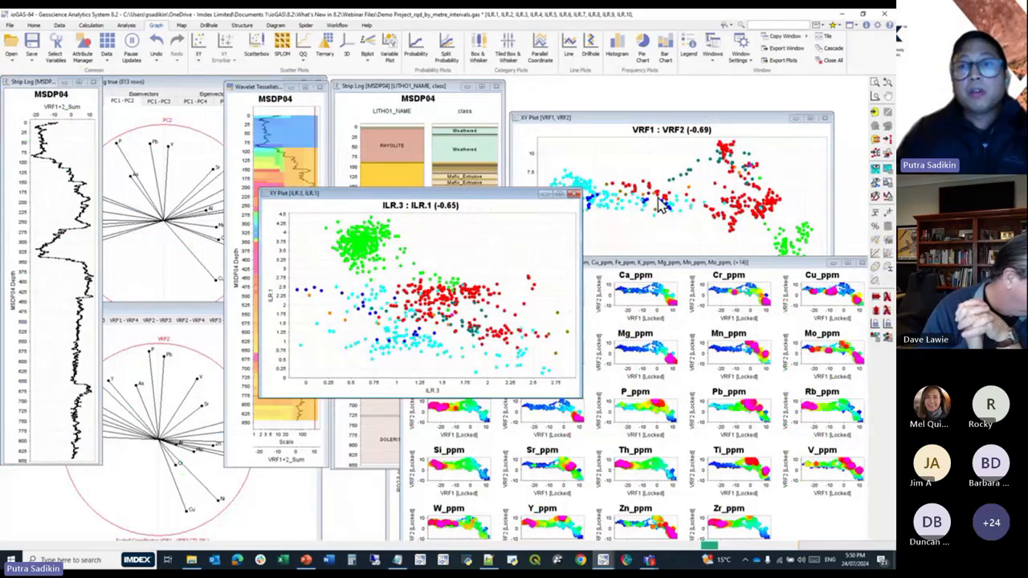
left_click(574, 196)
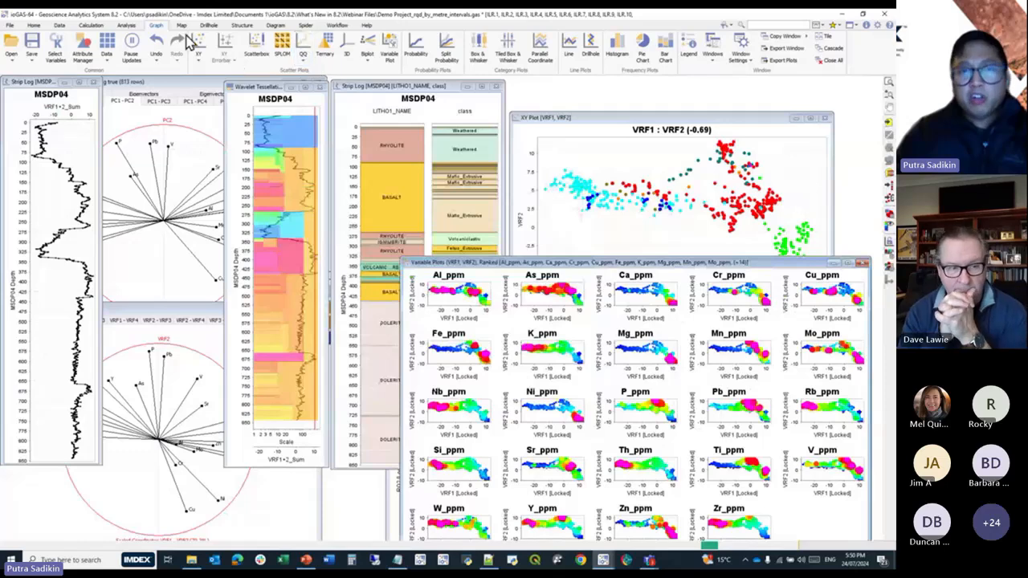
Restore the previous ppm element selection, from Al_ppm onwards, from the variable selection history.
left_click(127, 24)
left_click(347, 50)
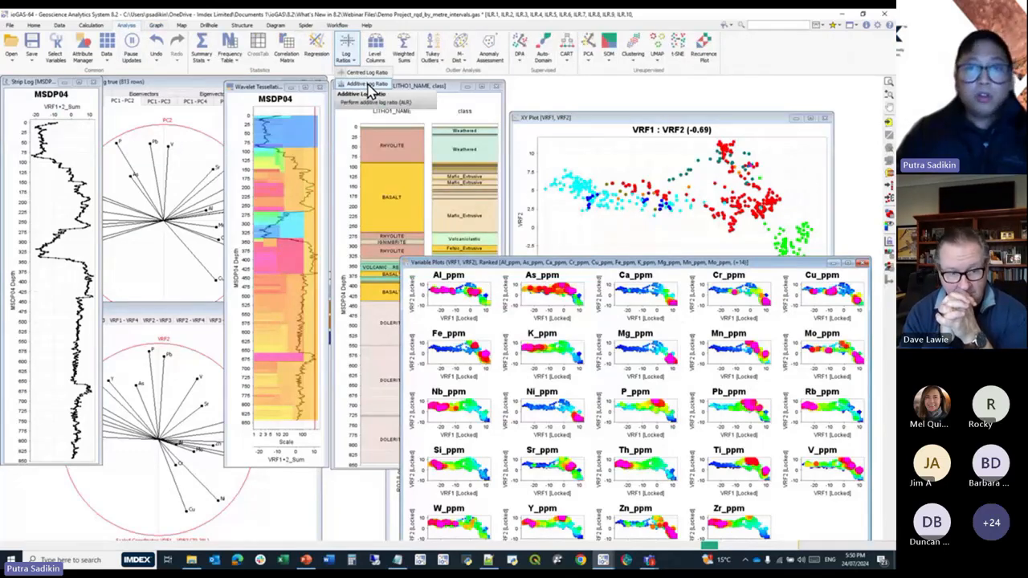
left_click(55, 49)
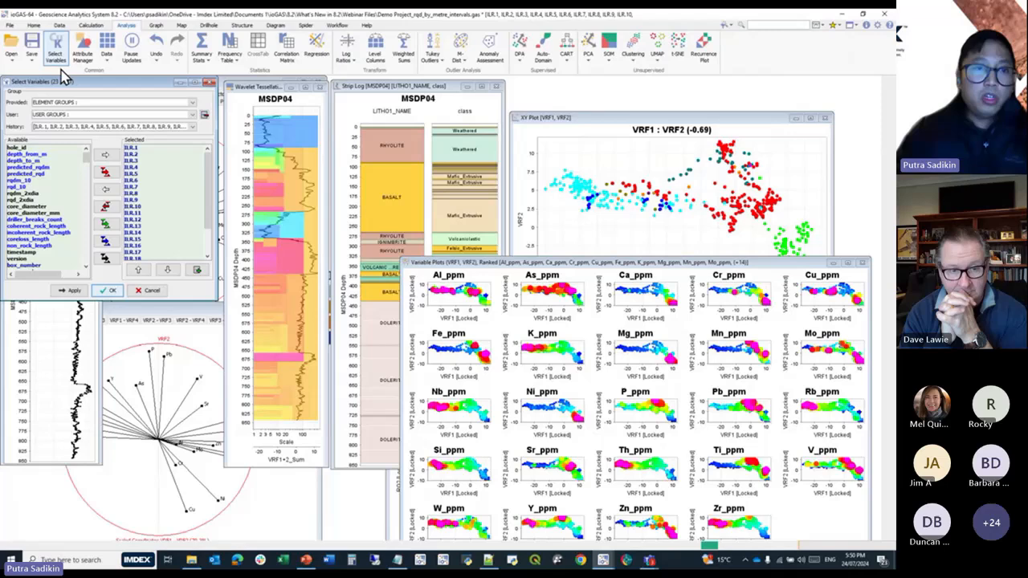
left_click(193, 126)
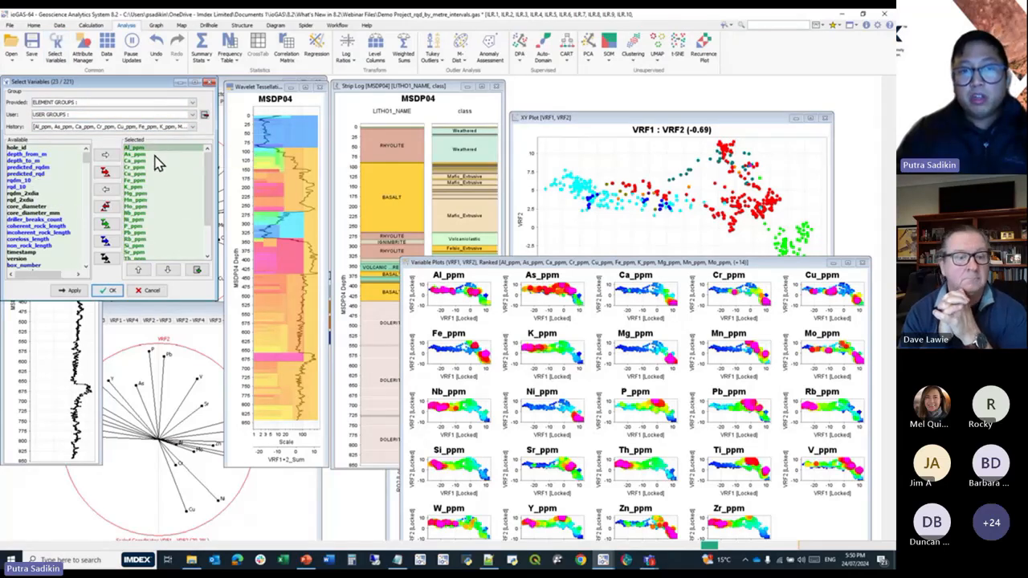
left_click(109, 290)
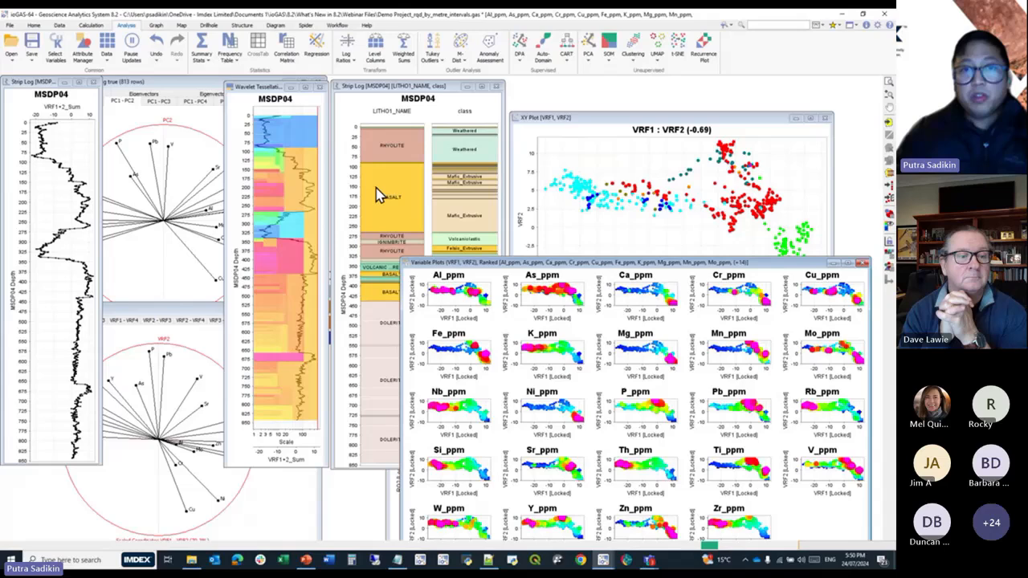
Run an additive log ratio transform on the selected elements with Al_ppm as the divisor, accepting derived columns as inputs.
left_click(347, 59)
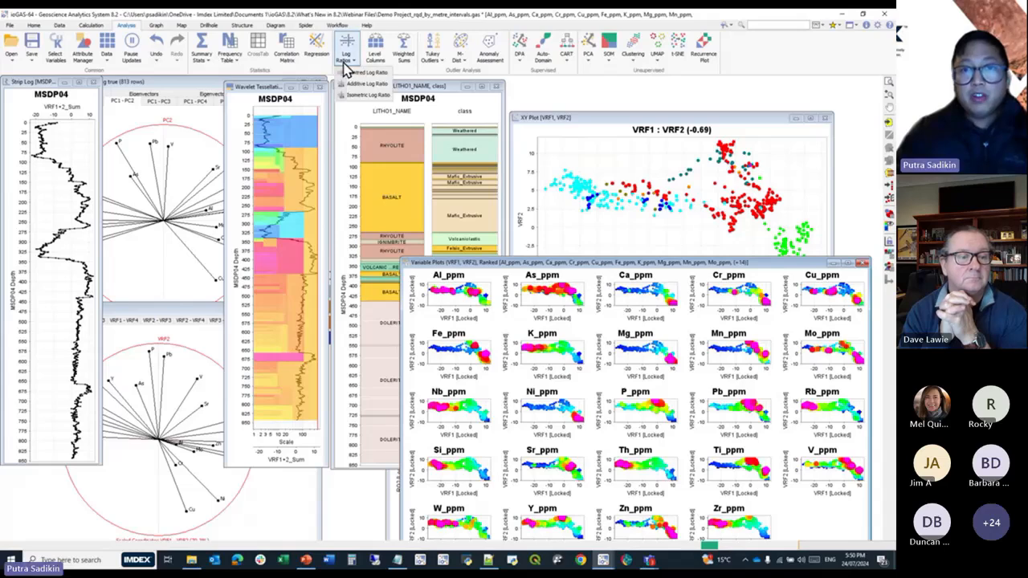
left_click(360, 93)
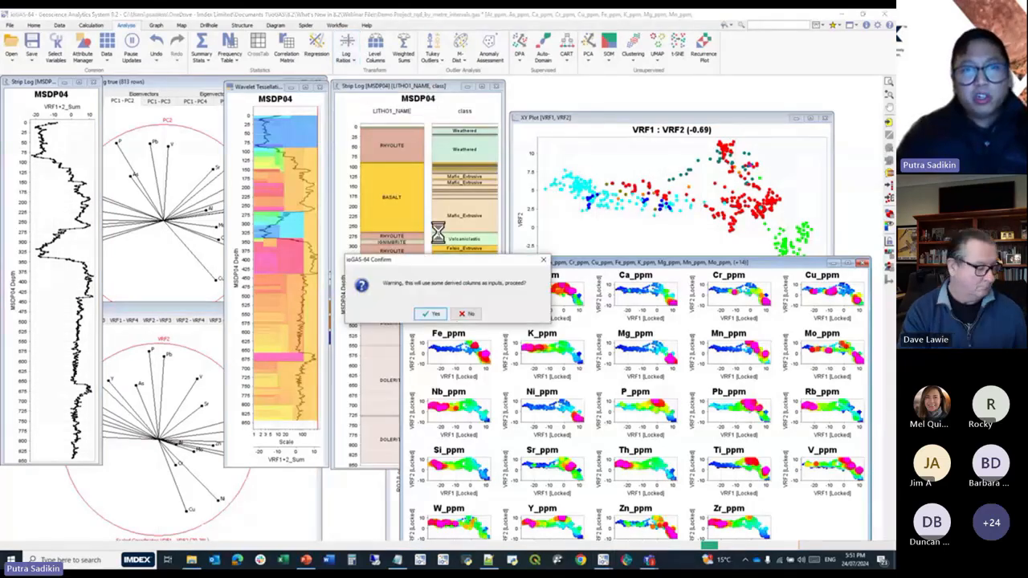
left_click(431, 312)
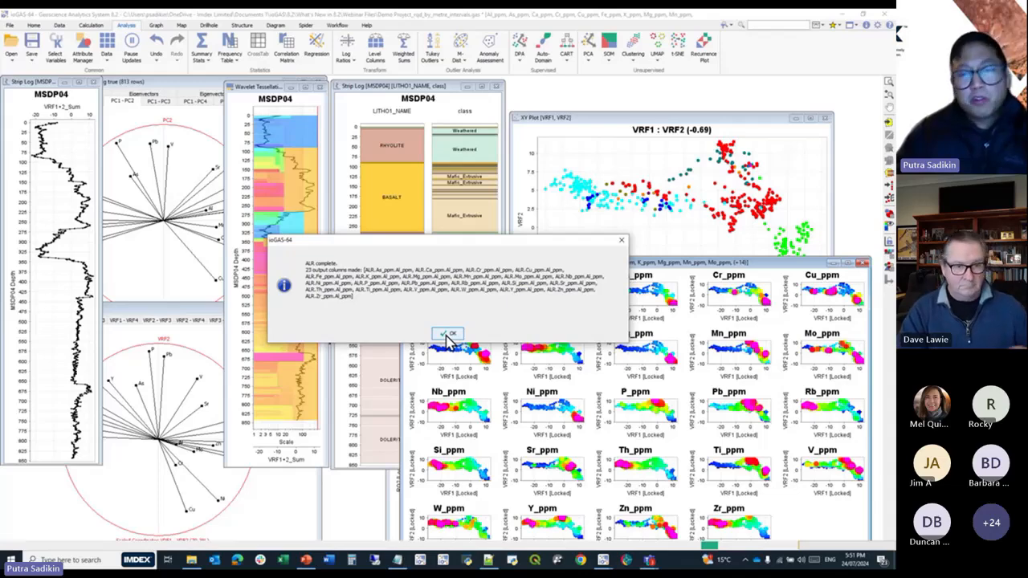
left_click(449, 334)
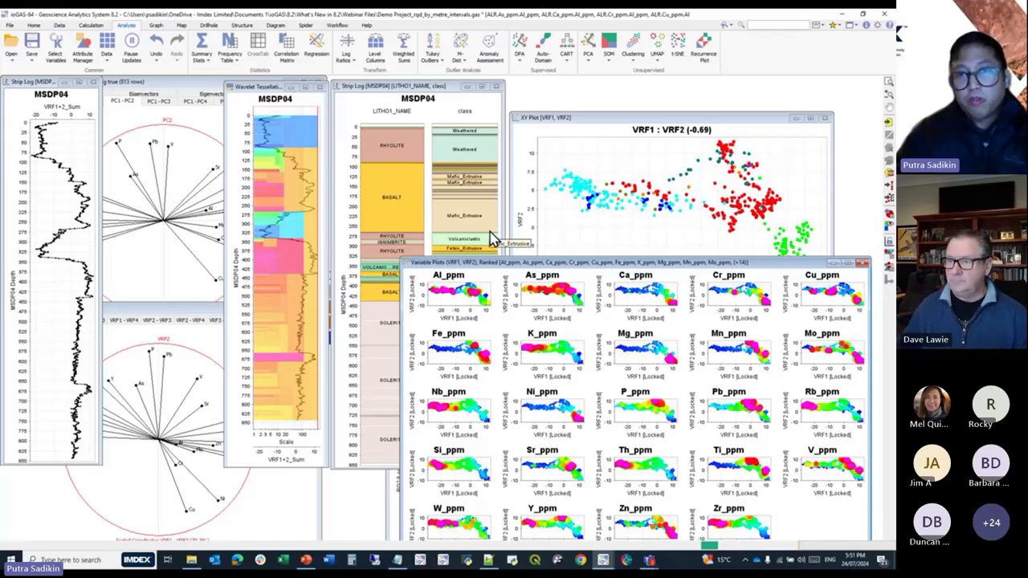
Review the full list of selected ALR output variables and keep the selection.
left_click(55, 50)
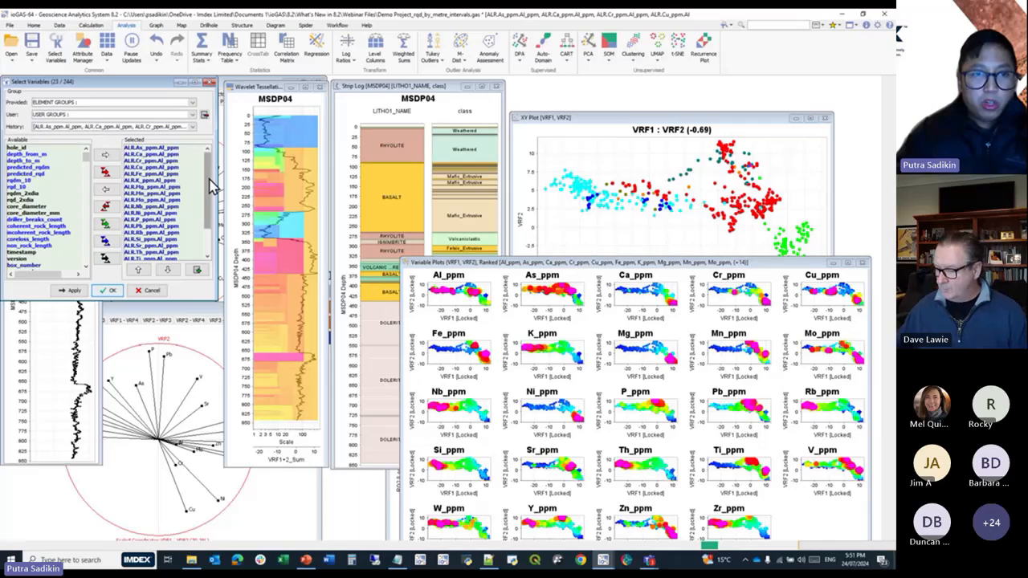
left_click_drag(208, 185, 206, 233)
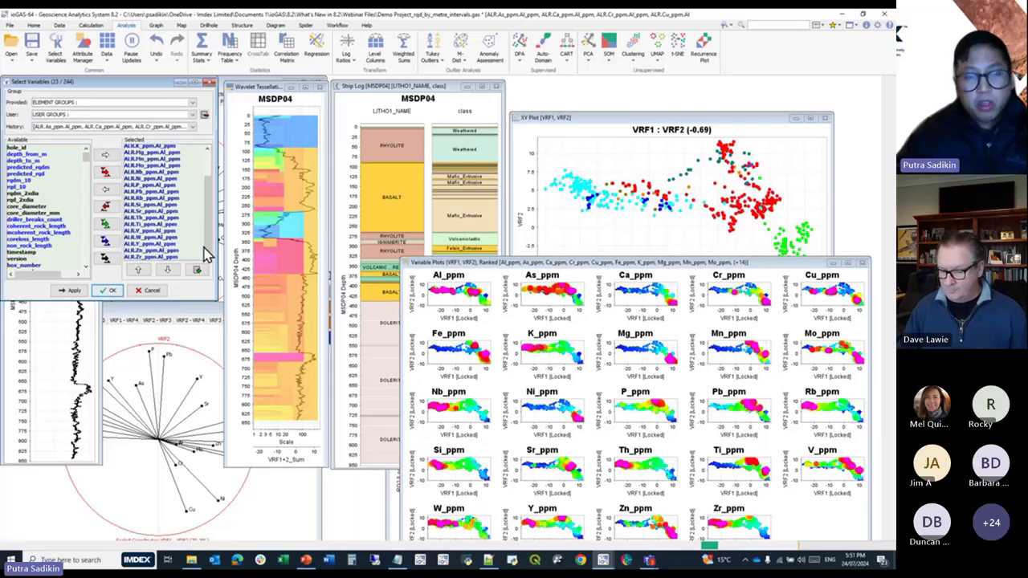
left_click(109, 290)
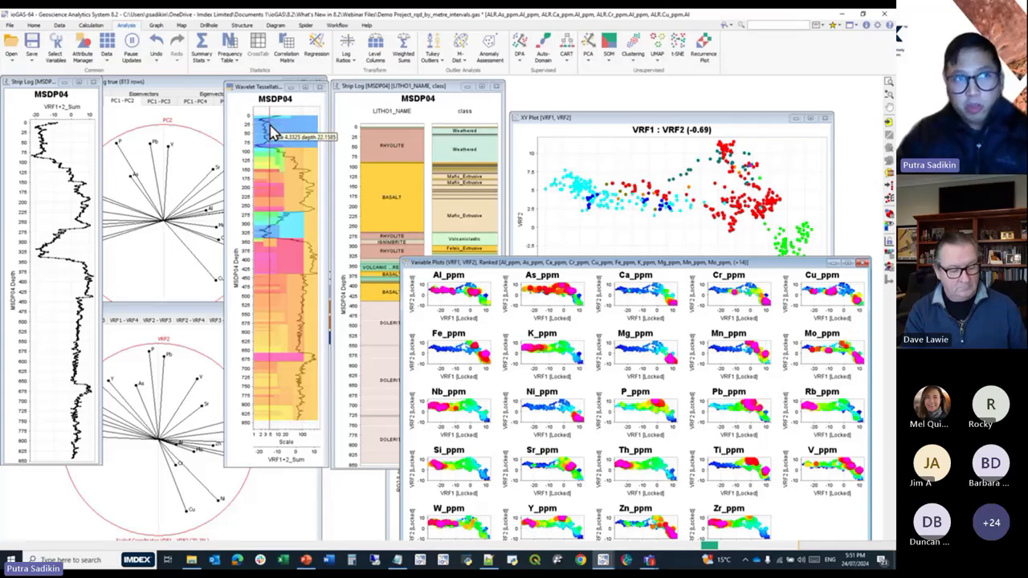
Examine the export option and available copy formats for the VRF1 versus VRF2 plot.
left_click(592, 125)
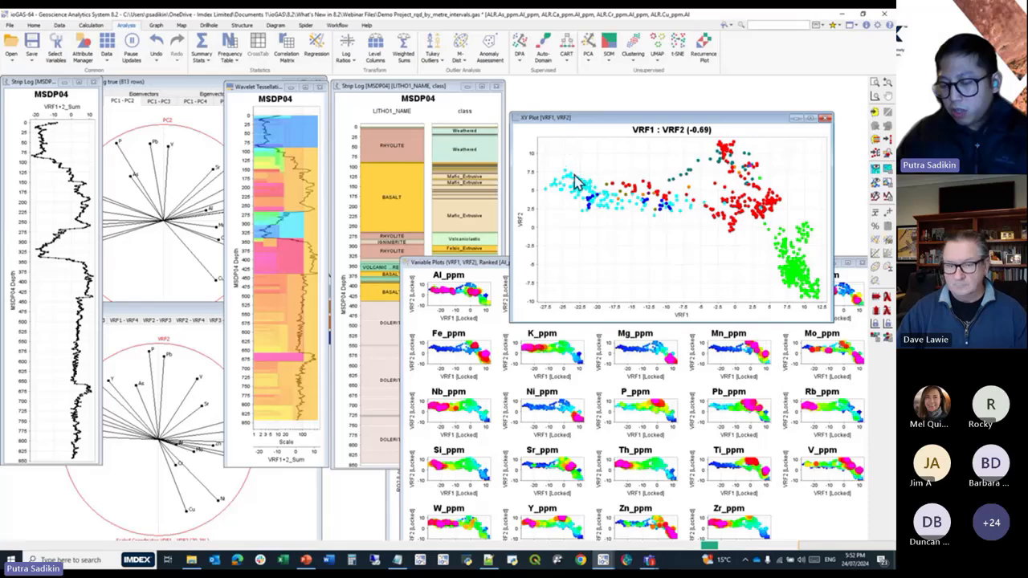
left_click(33, 25)
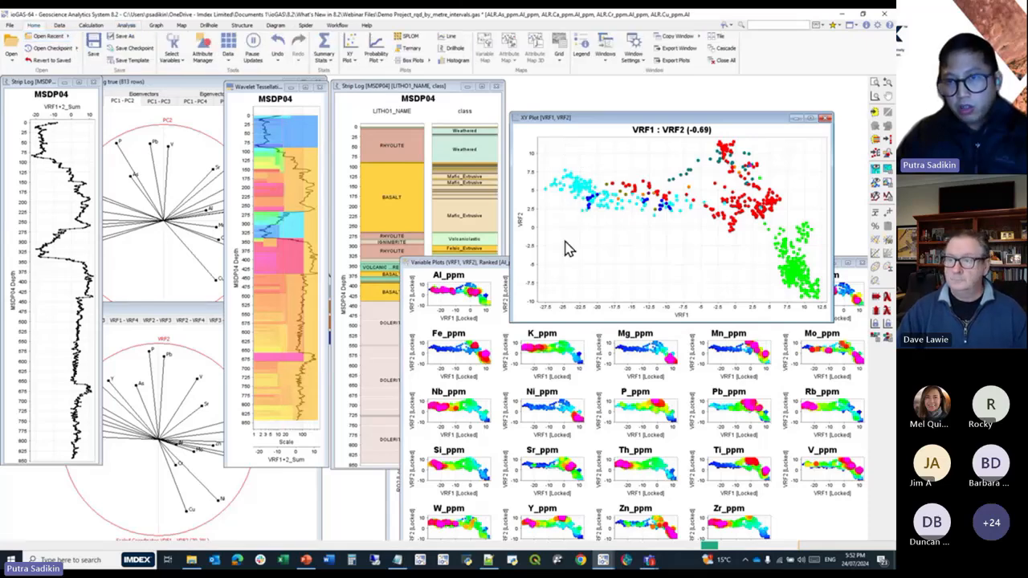
right_click(559, 168)
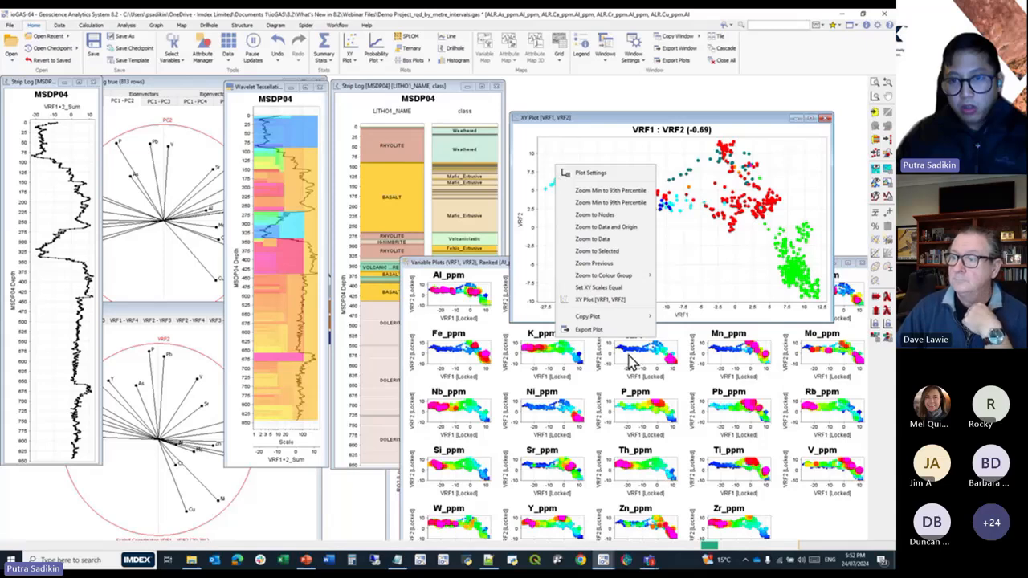
mouse_move(642, 325)
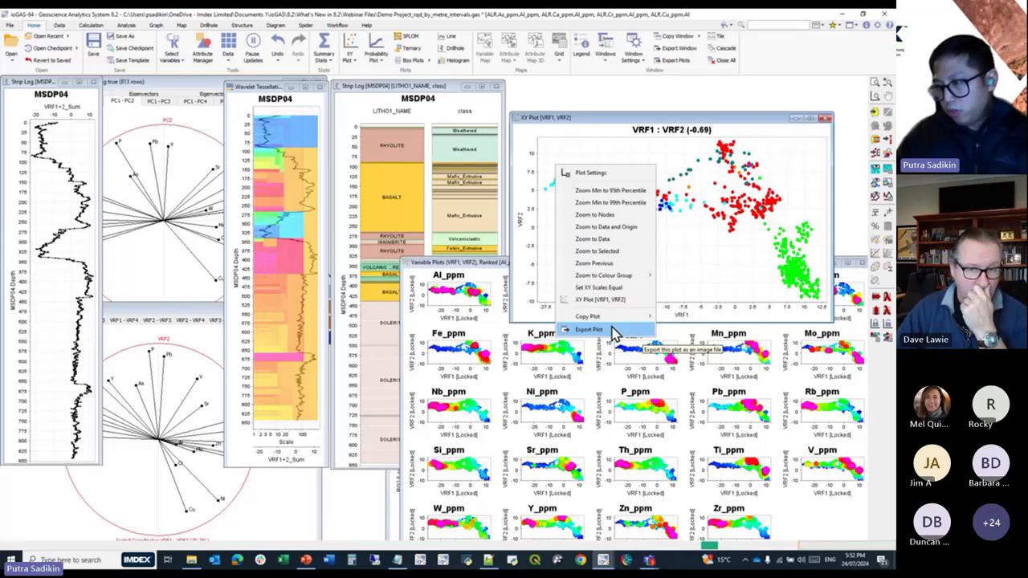
mouse_move(598, 316)
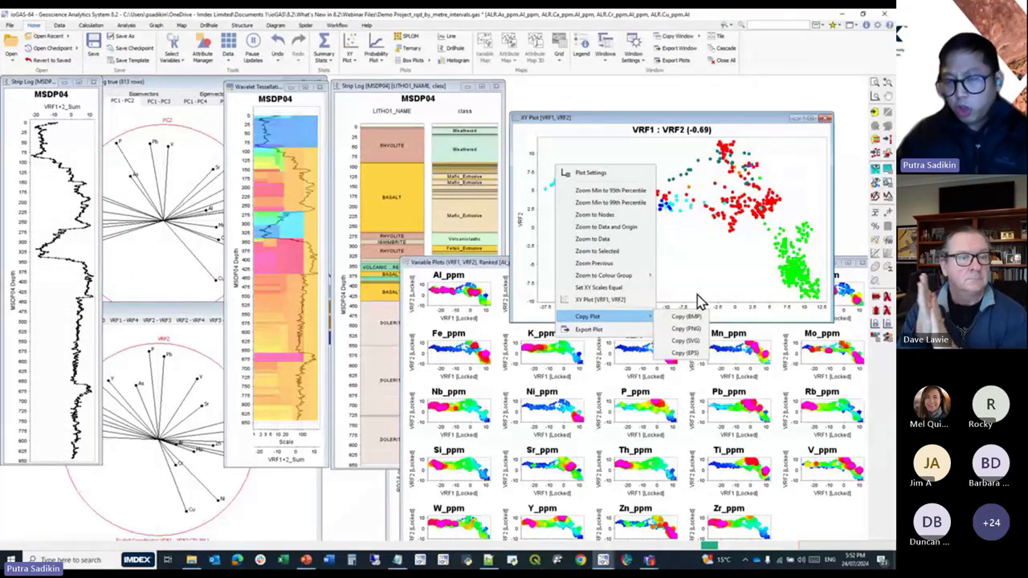
left_click(699, 298)
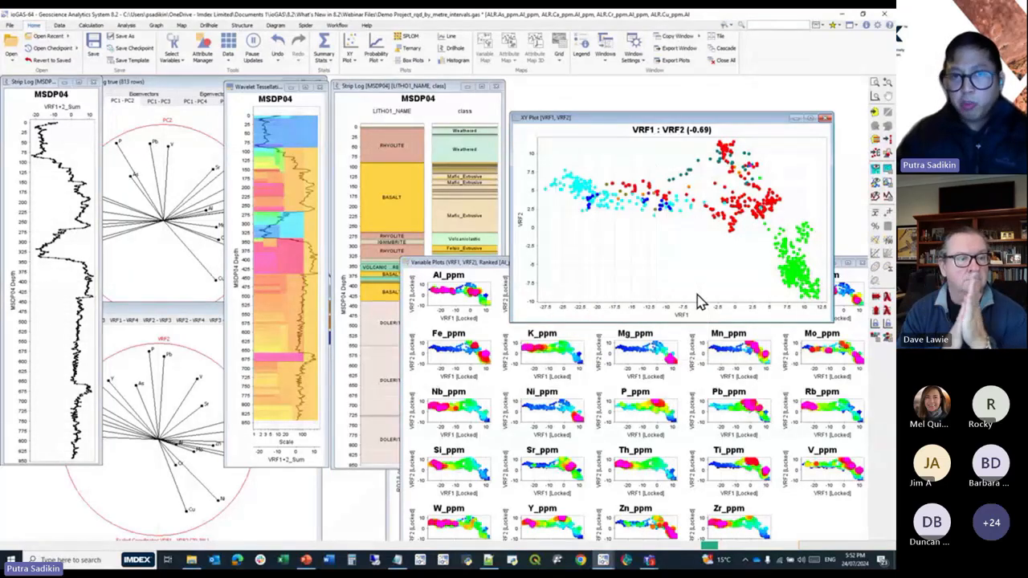
left_click(337, 25)
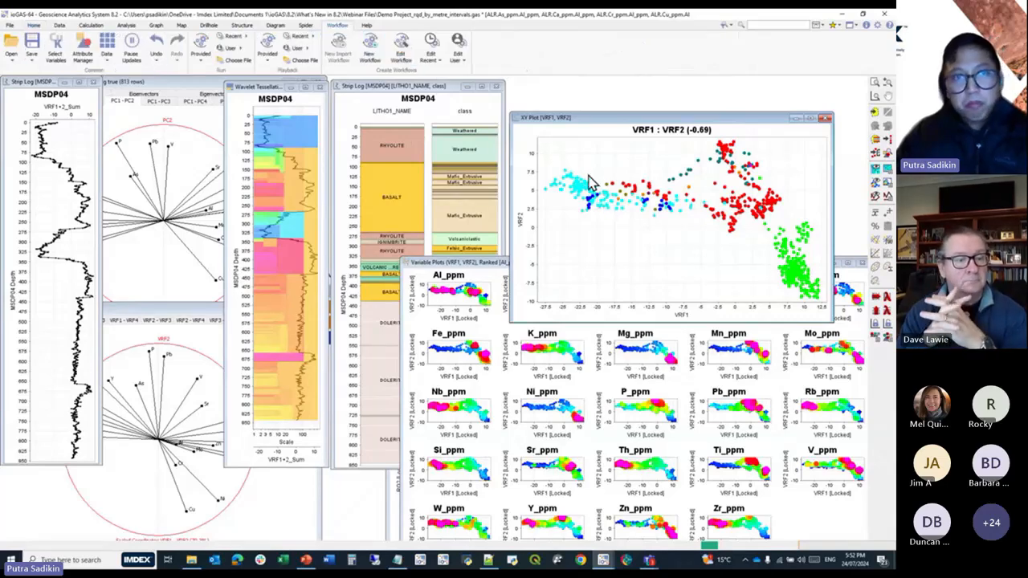
left_click(34, 25)
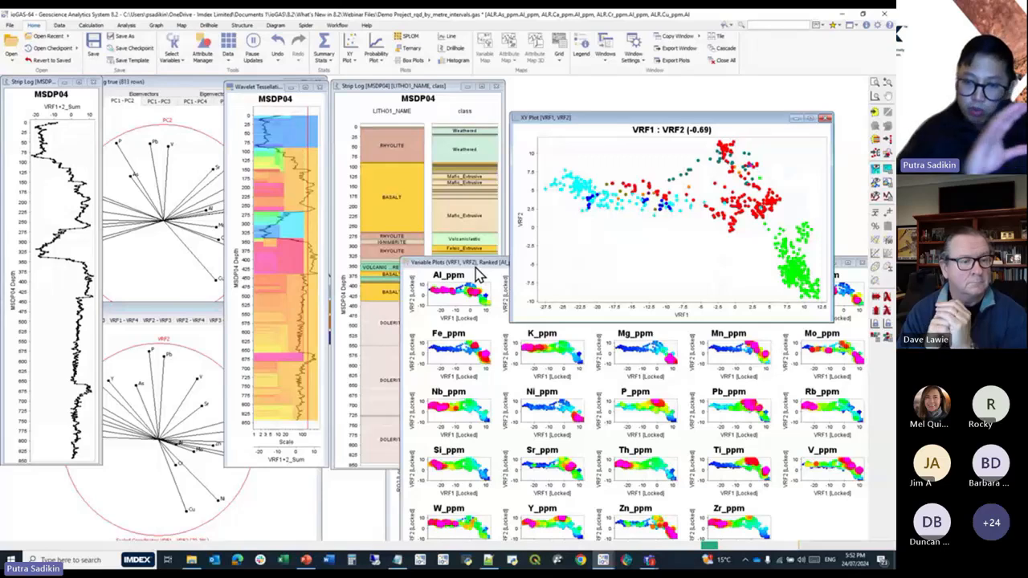
left_click(290, 113)
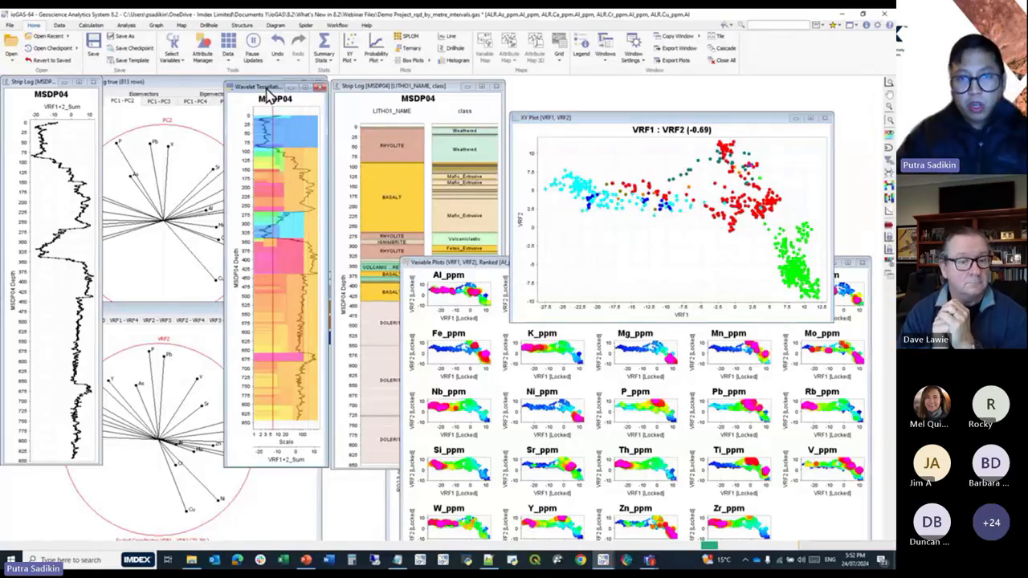
left_click(57, 82)
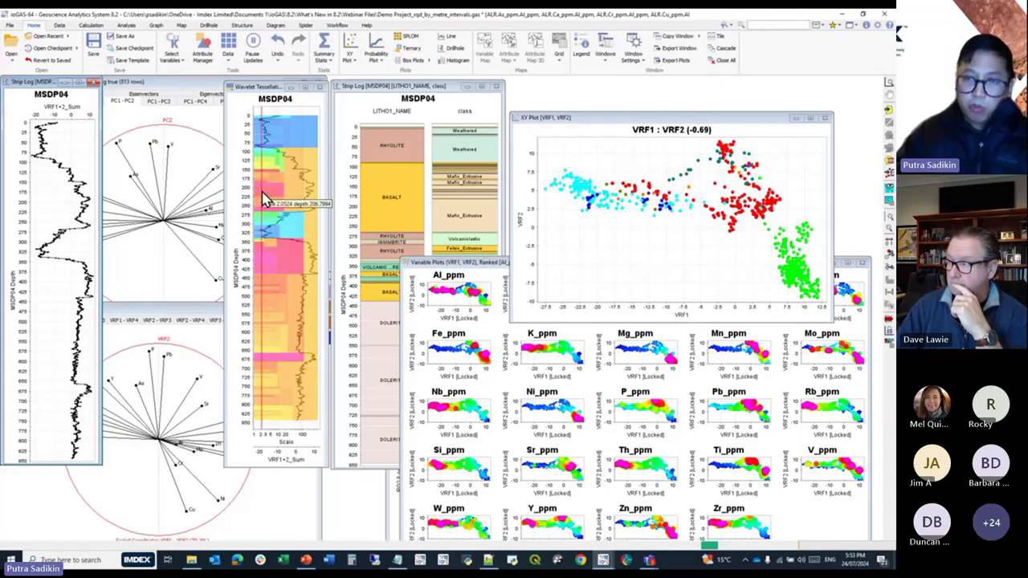
Examine the plot export option and the export dialog for the VRF1+2_Sum strip log of MSDP04, leaving the log unexported.
right_click(605, 153)
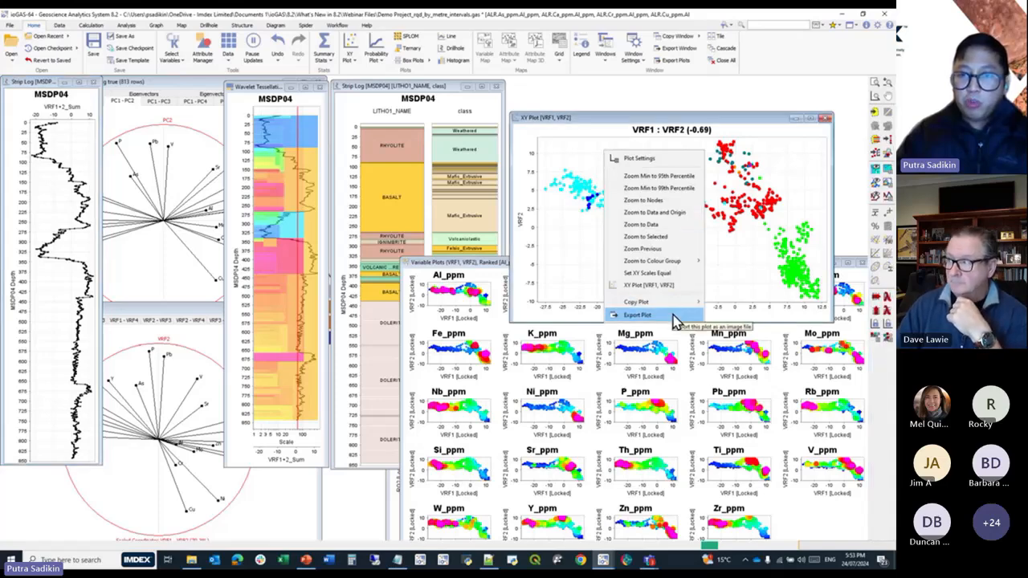
right_click(65, 203)
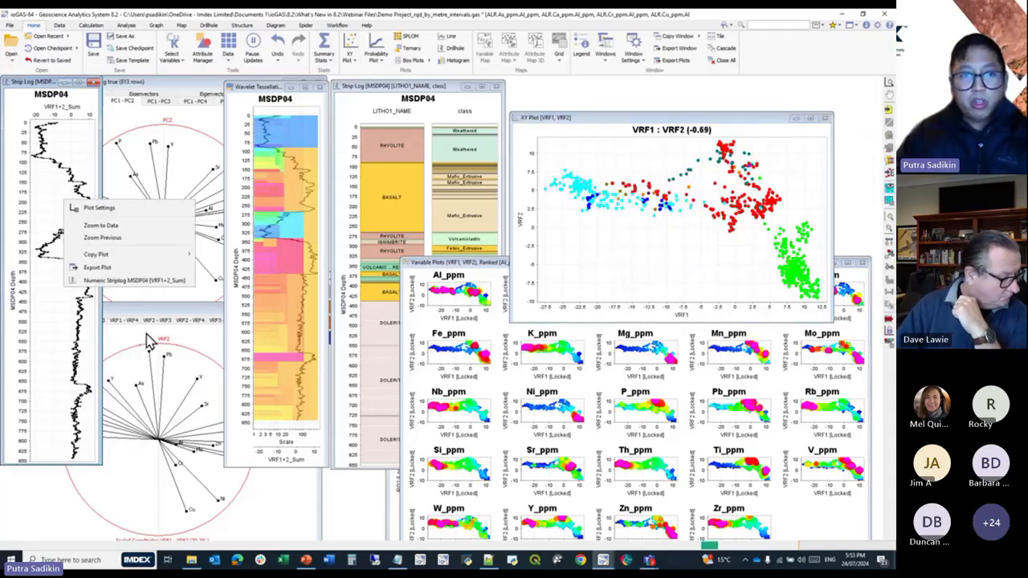
left_click(184, 269)
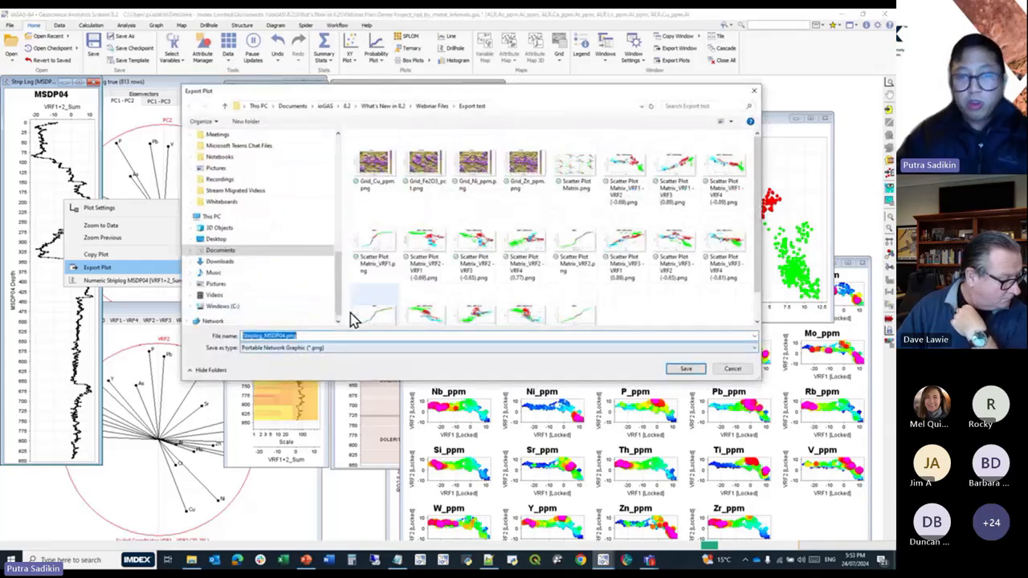
left_click_drag(339, 309, 345, 186)
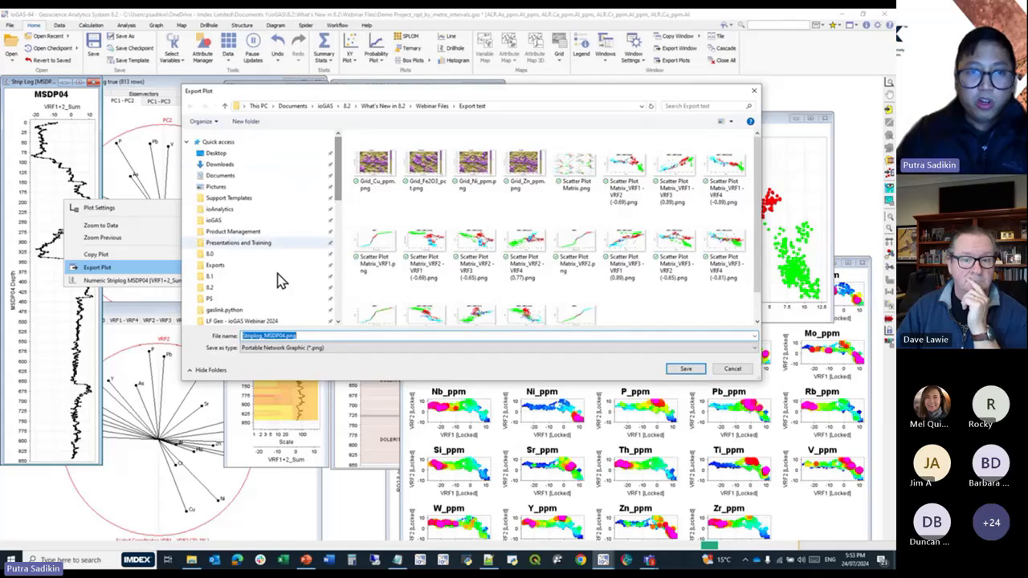
scroll(294, 236, "down", 3)
left_click(748, 369)
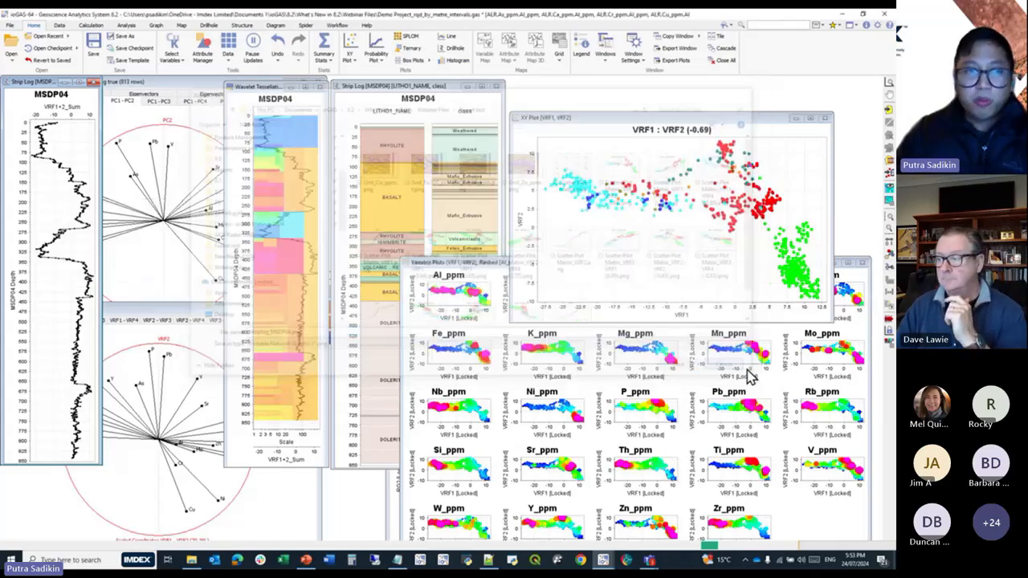
left_click(12, 46)
left_click(408, 304)
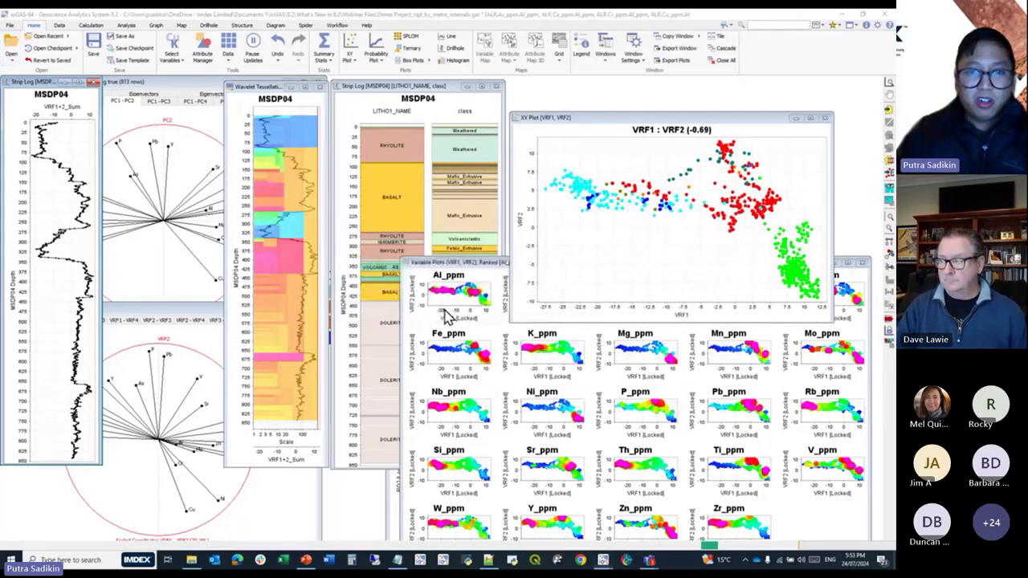
left_click_drag(327, 283, 275, 133)
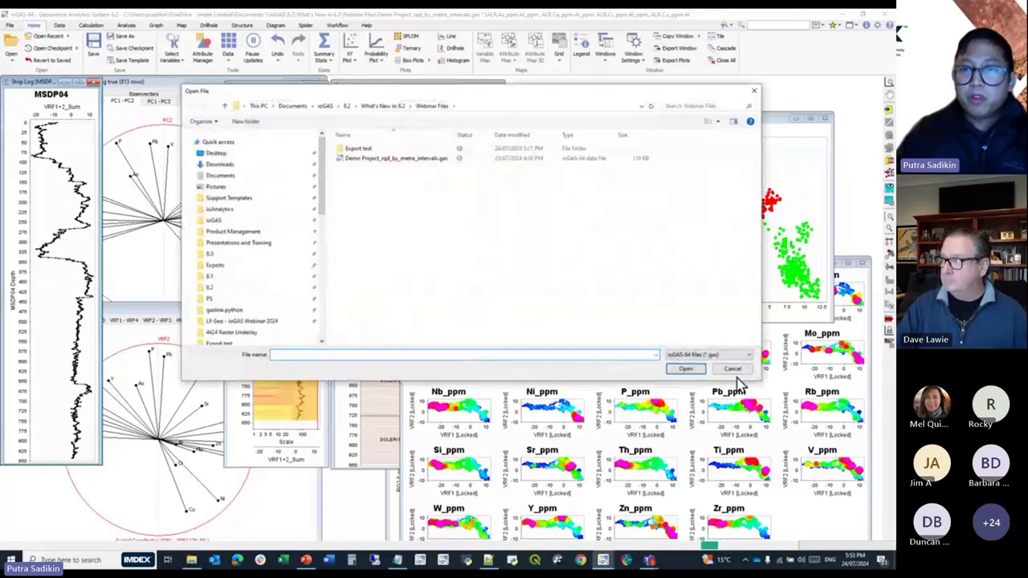
left_click(732, 369)
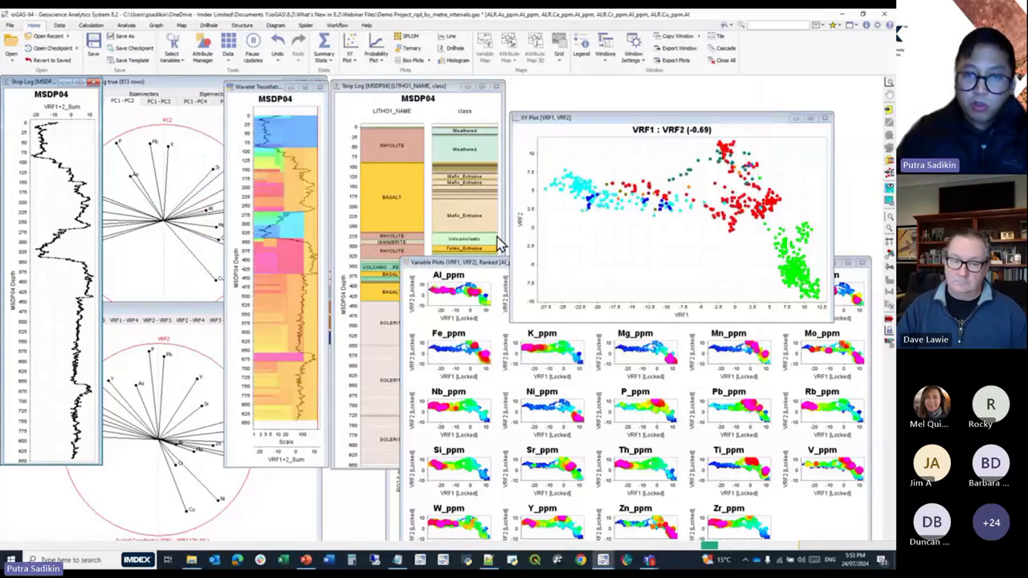
Enlarge the variable plots window with its colour legends displayed and examine the batch legend export dialog without saving.
left_click_drag(473, 264, 285, 149)
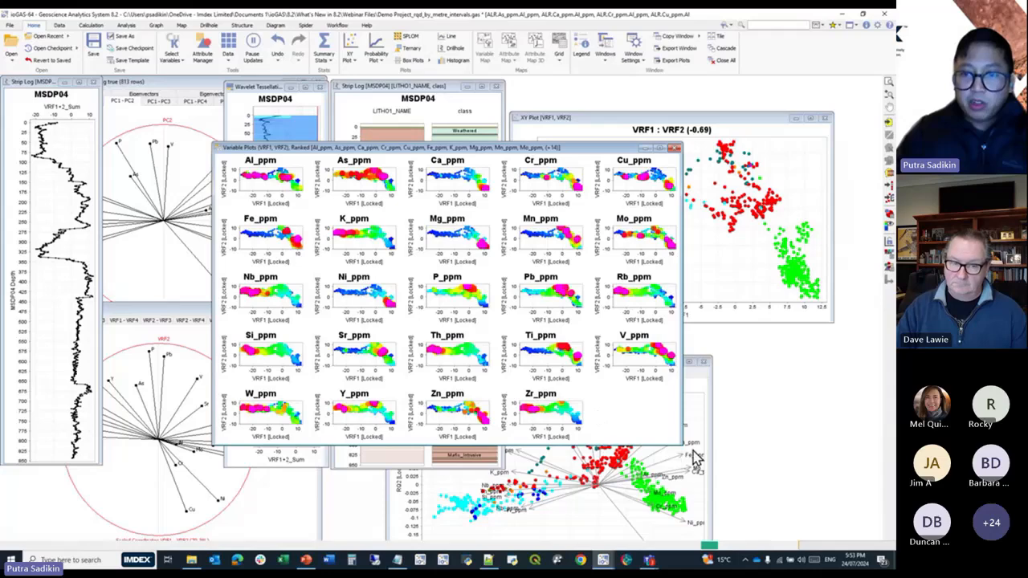
left_click_drag(682, 444, 832, 533)
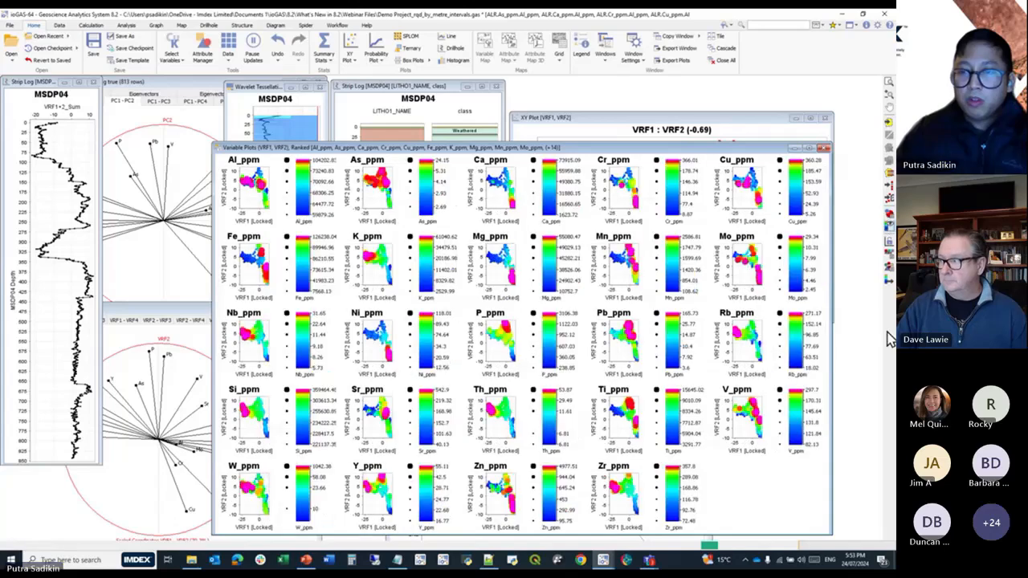
left_click(890, 291)
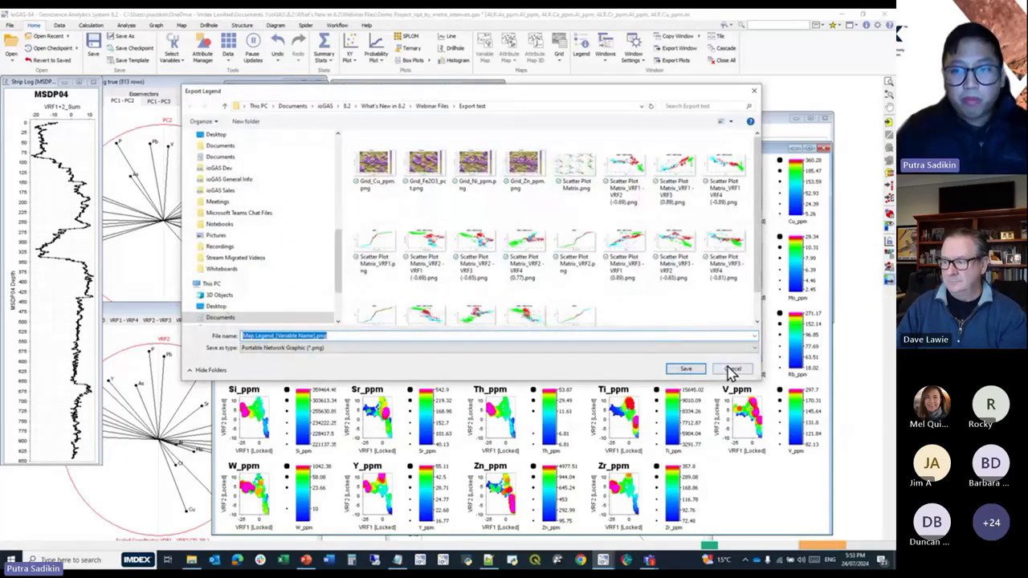
left_click(732, 369)
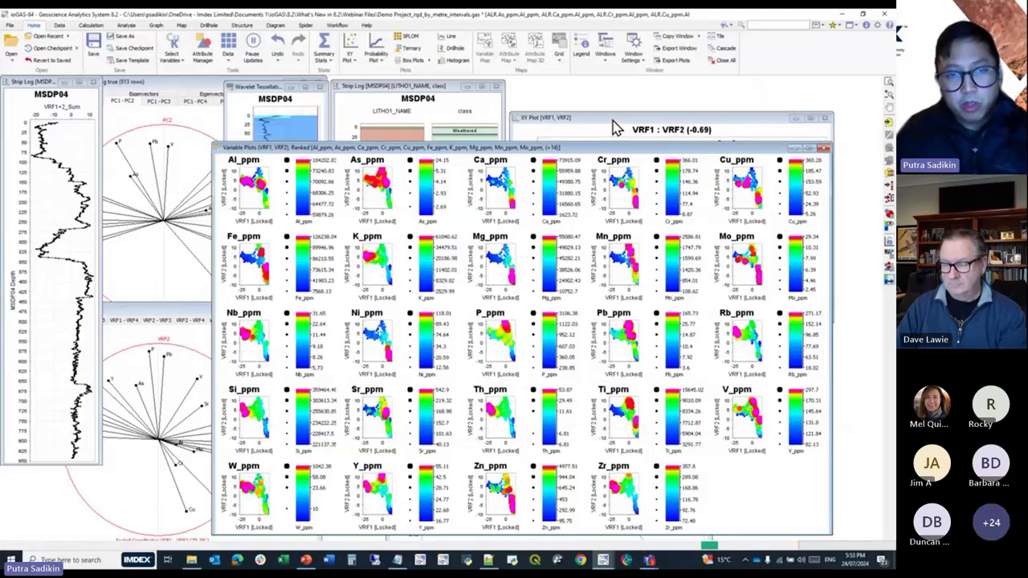
Widen the variable plots window and move it down so the VRF1 versus VRF2 plot can be brought to the front.
left_click_drag(212, 143, 25, 97)
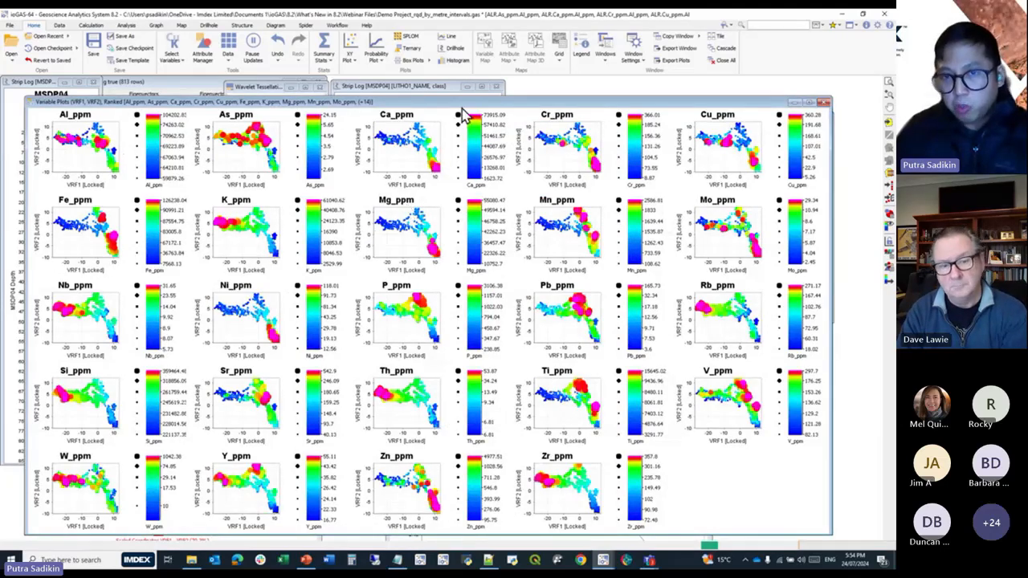
left_click_drag(470, 105, 493, 230)
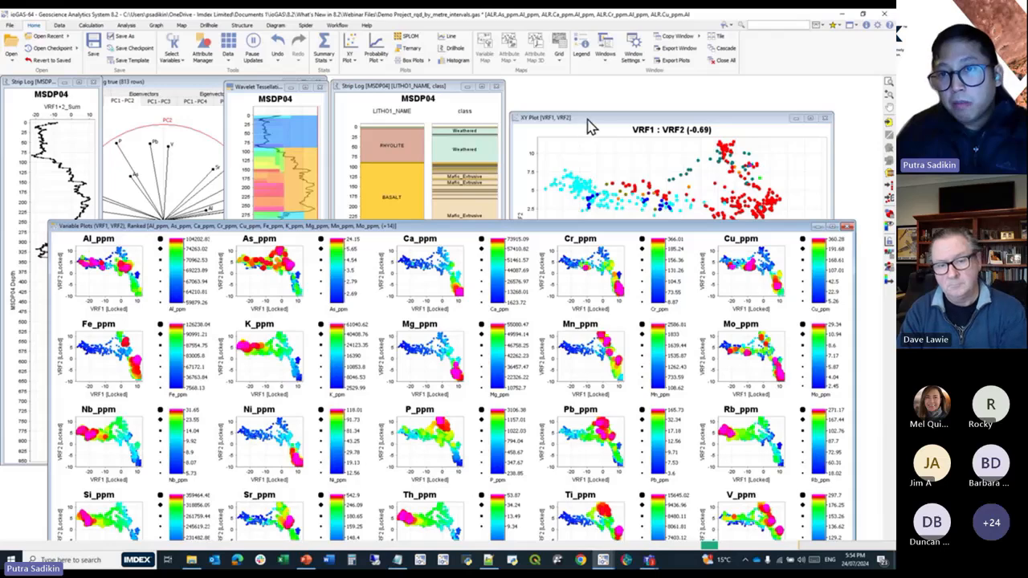
left_click(590, 123)
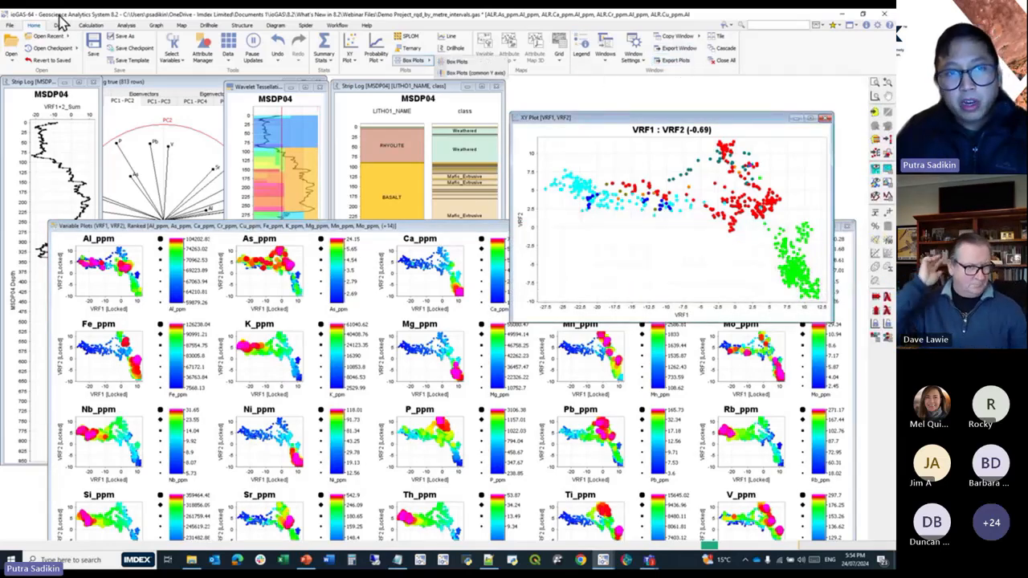
left_click(156, 26)
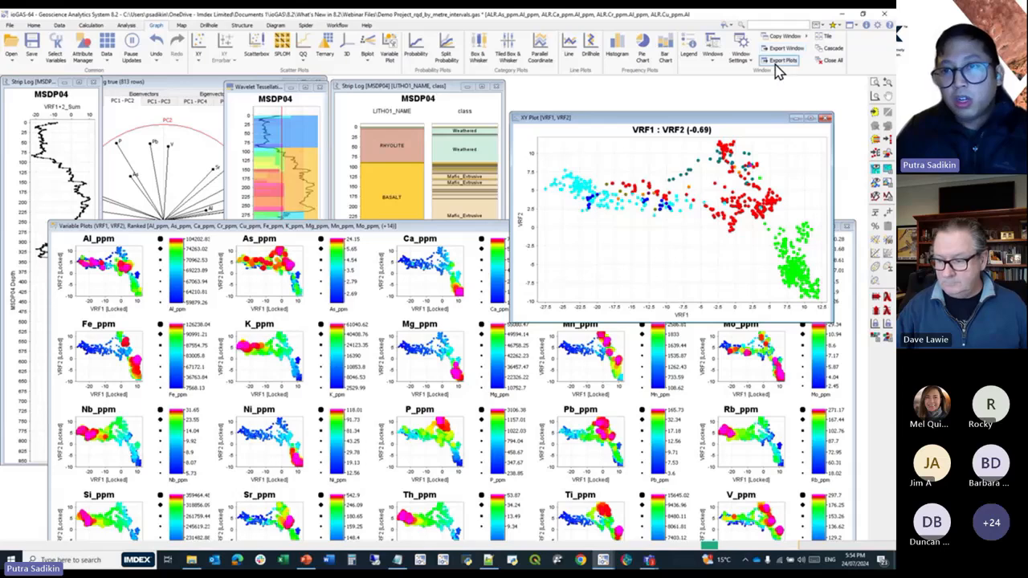
left_click(185, 27)
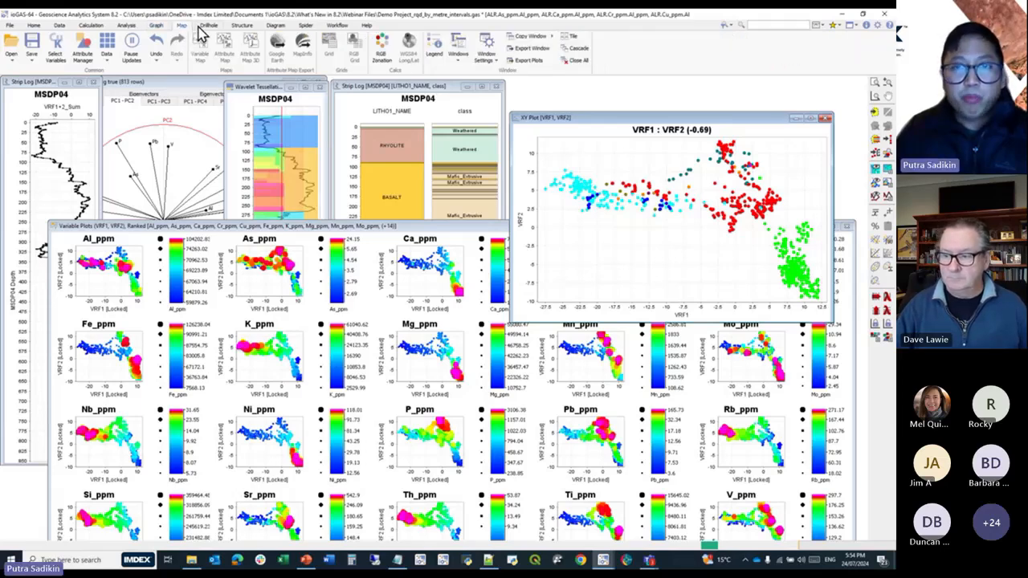
left_click(35, 26)
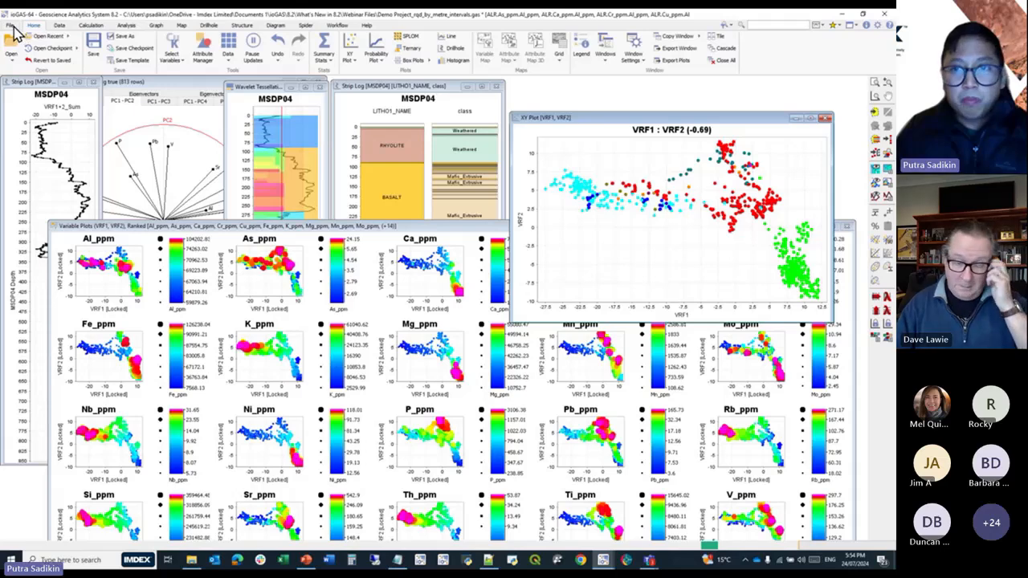
left_click(15, 26)
left_click(34, 27)
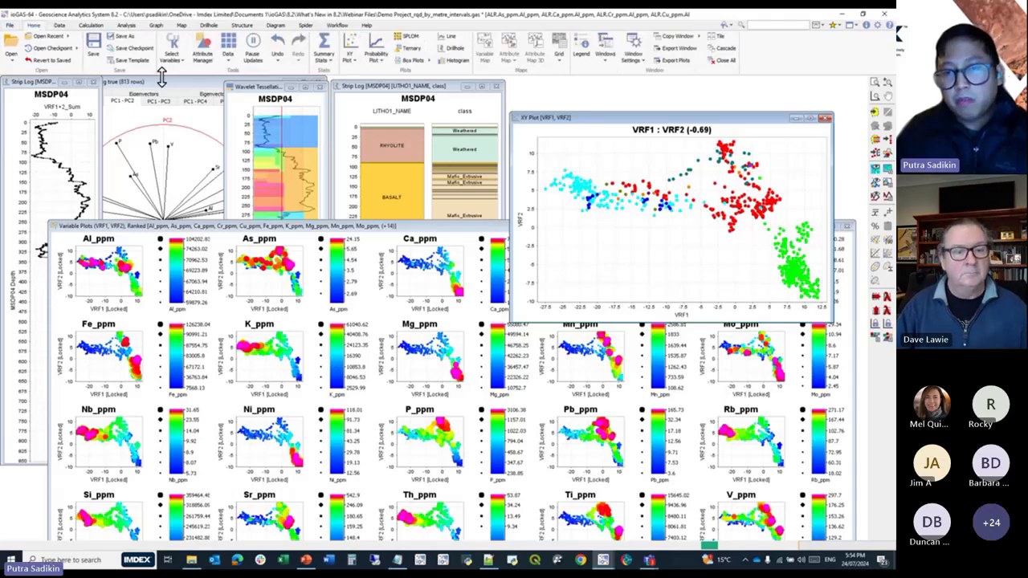
Export the VRF1 versus VRF2 plot as a PDF with A4 page size and portrait orientation.
right_click(603, 165)
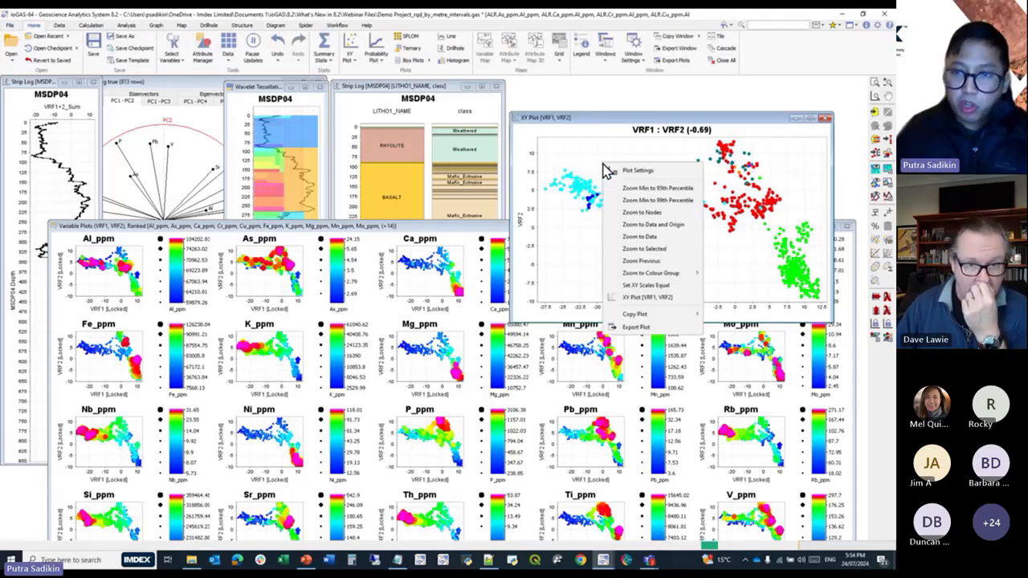
left_click(674, 329)
left_click(403, 349)
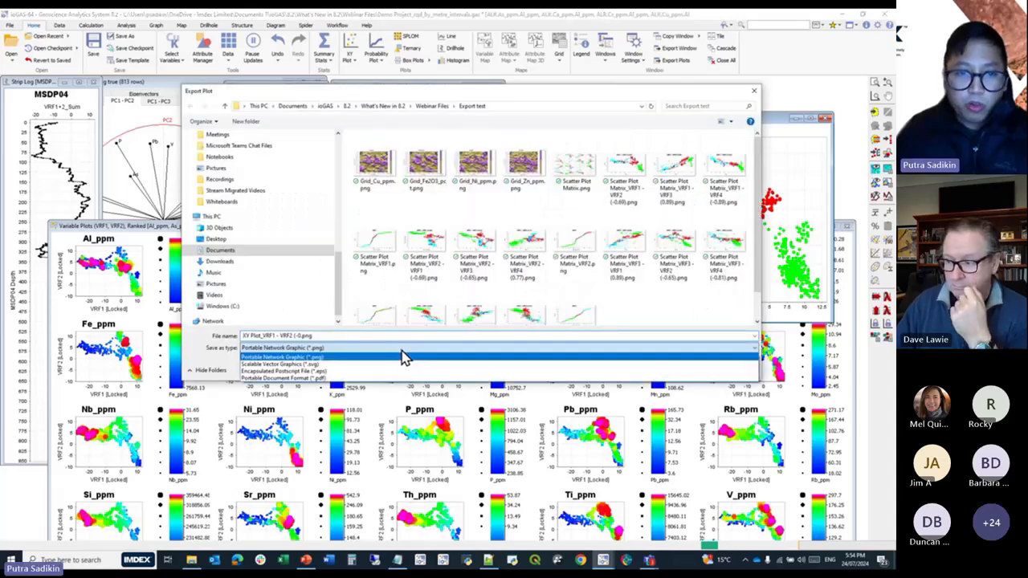
left_click(379, 377)
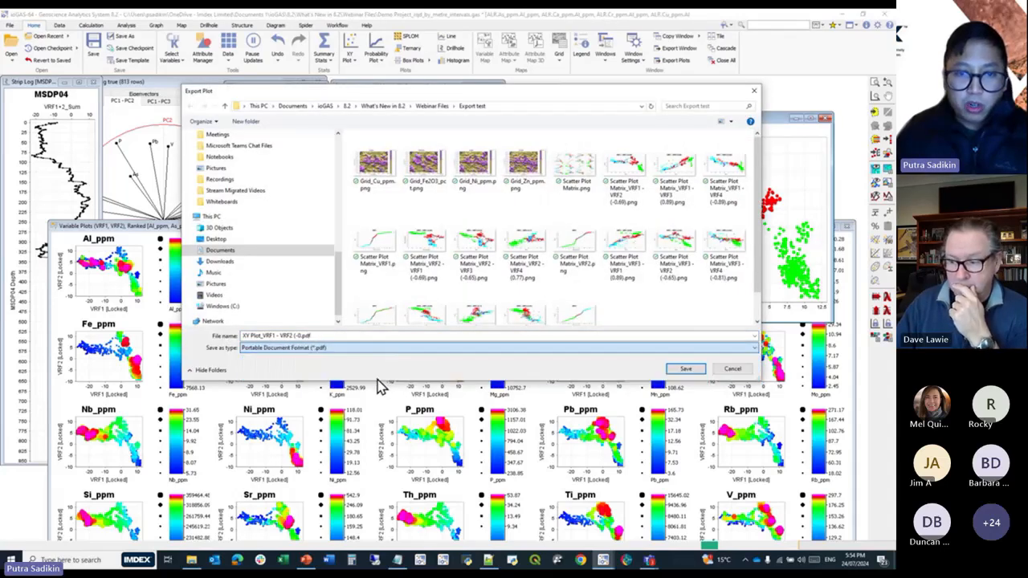
left_click(684, 371)
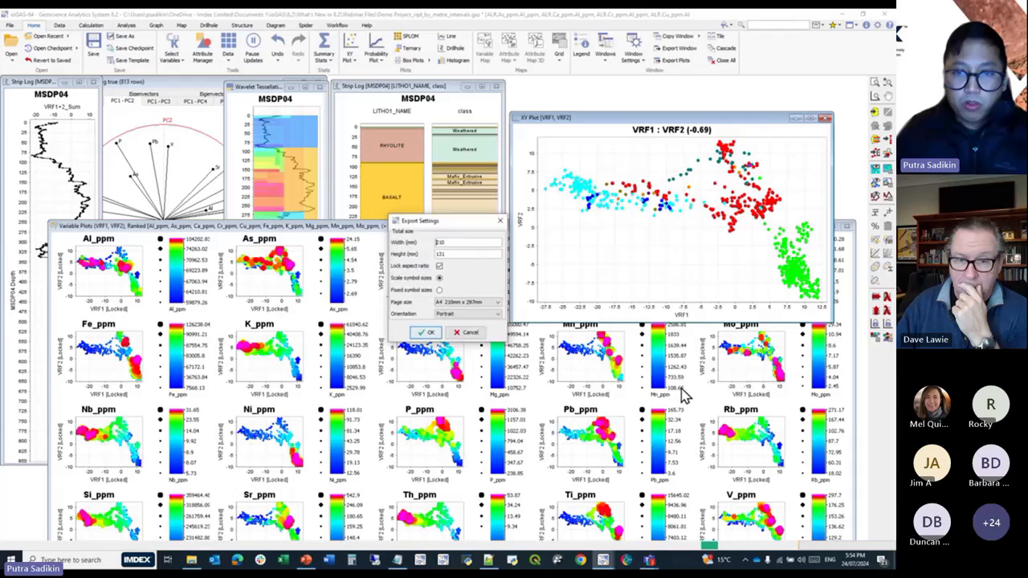
left_click(482, 303)
left_click(481, 304)
left_click(480, 313)
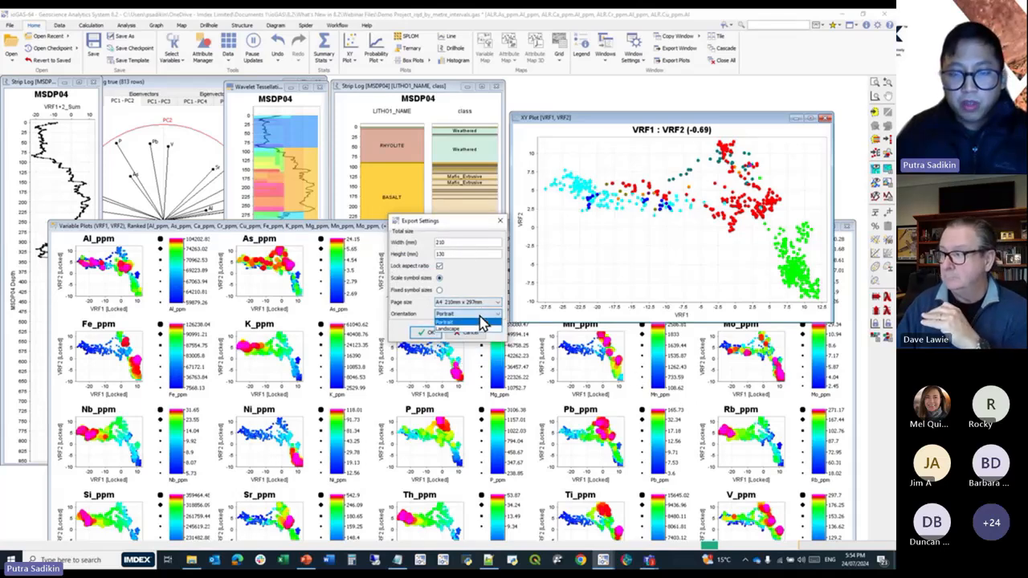
left_click(481, 322)
left_click(434, 332)
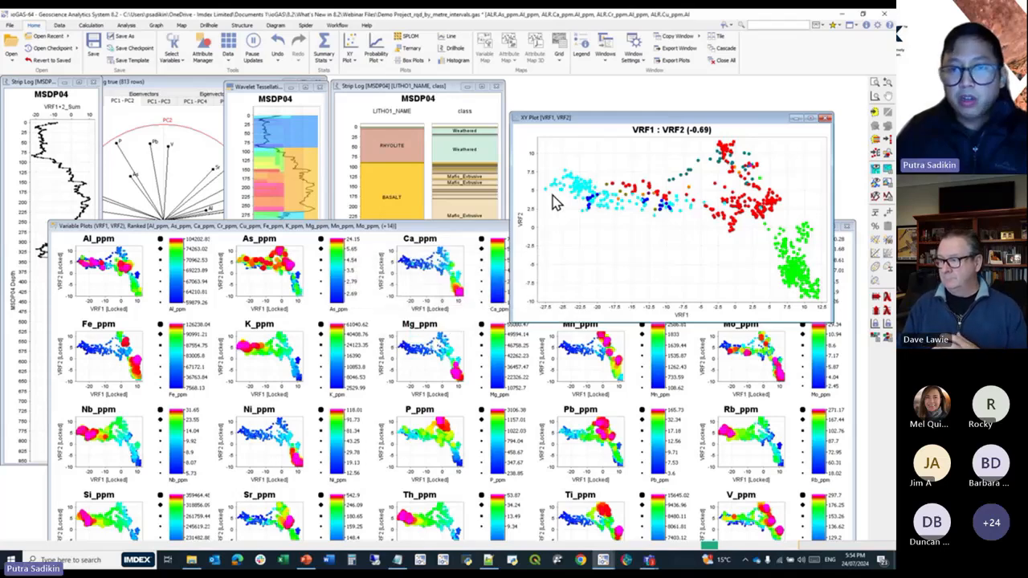
Export the VRF1 versus VRF2 plot as a PNG image 1000 pixels wide with locked aspect ratio and scaled symbol sizes.
left_click(470, 230)
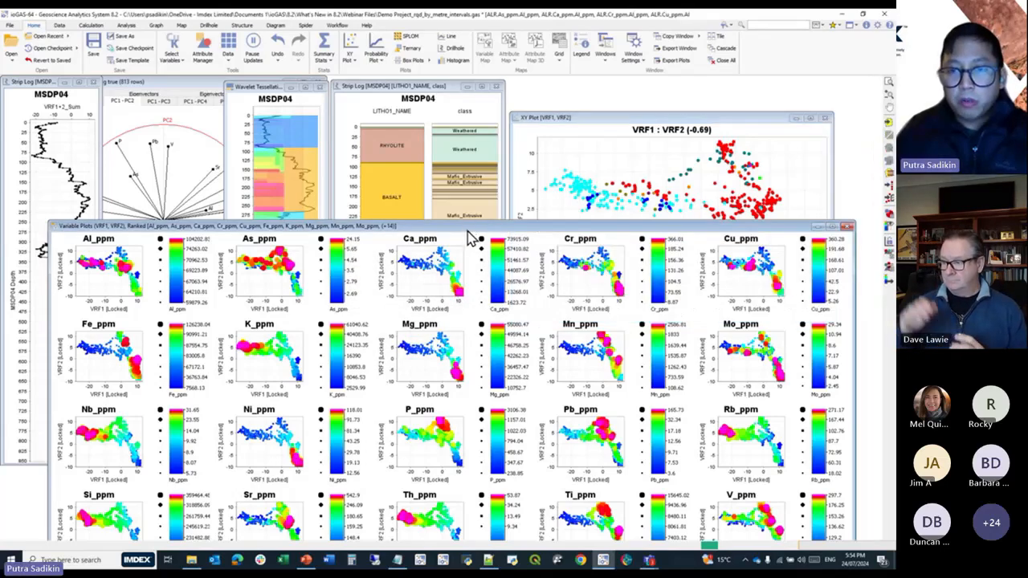
left_click_drag(468, 231, 460, 168)
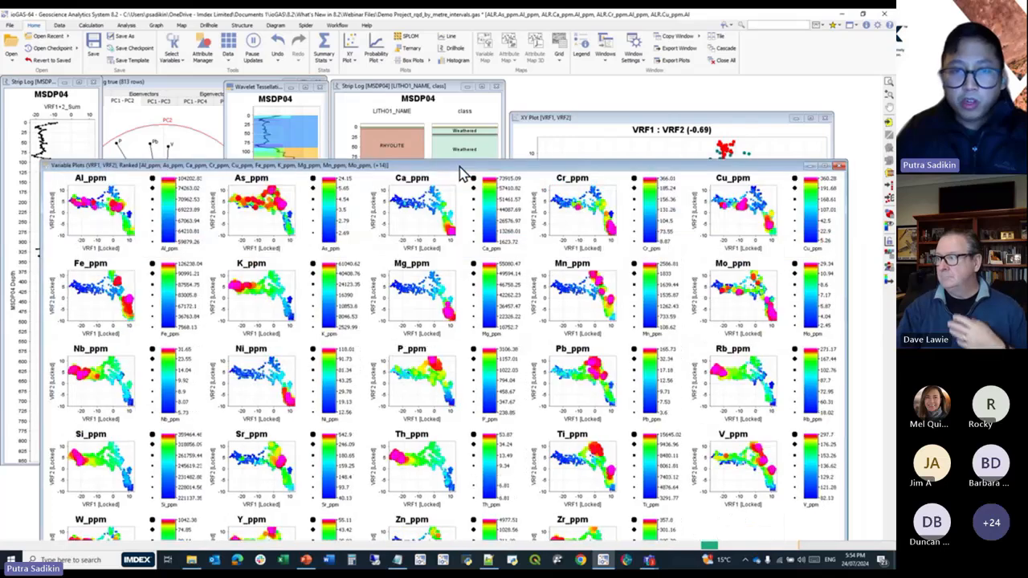
right_click(597, 153)
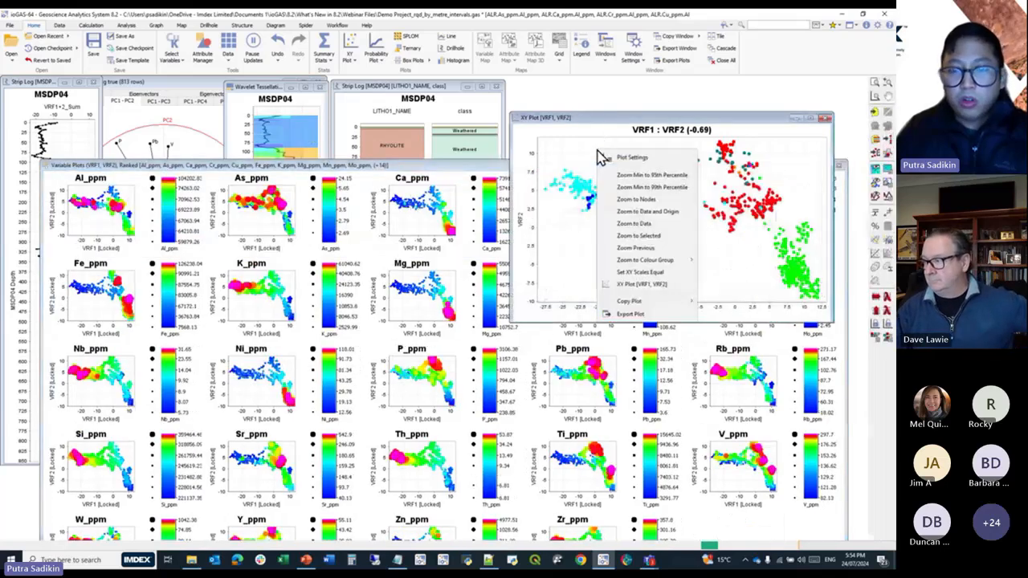
left_click(632, 313)
left_click(417, 348)
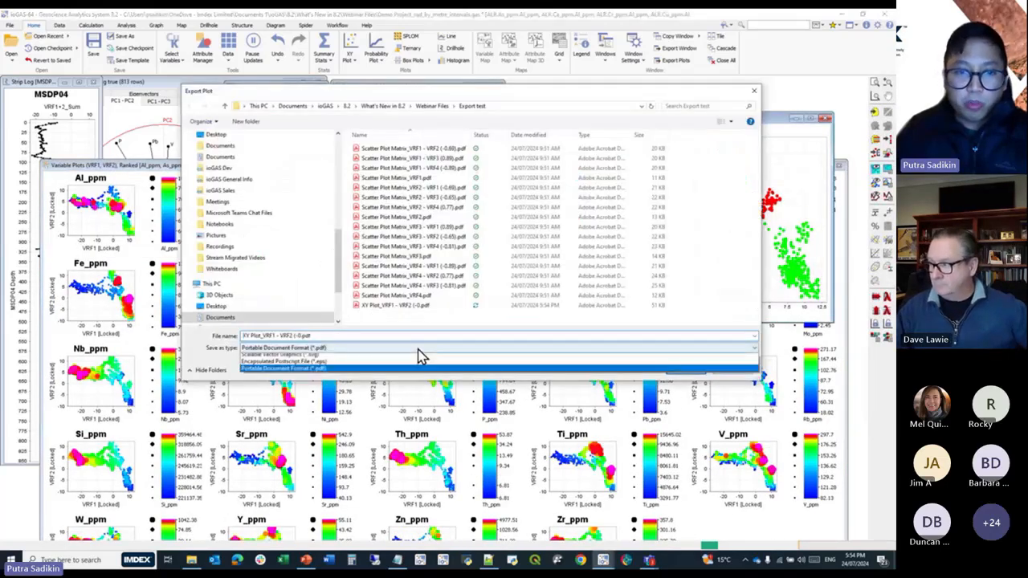
left_click(409, 362)
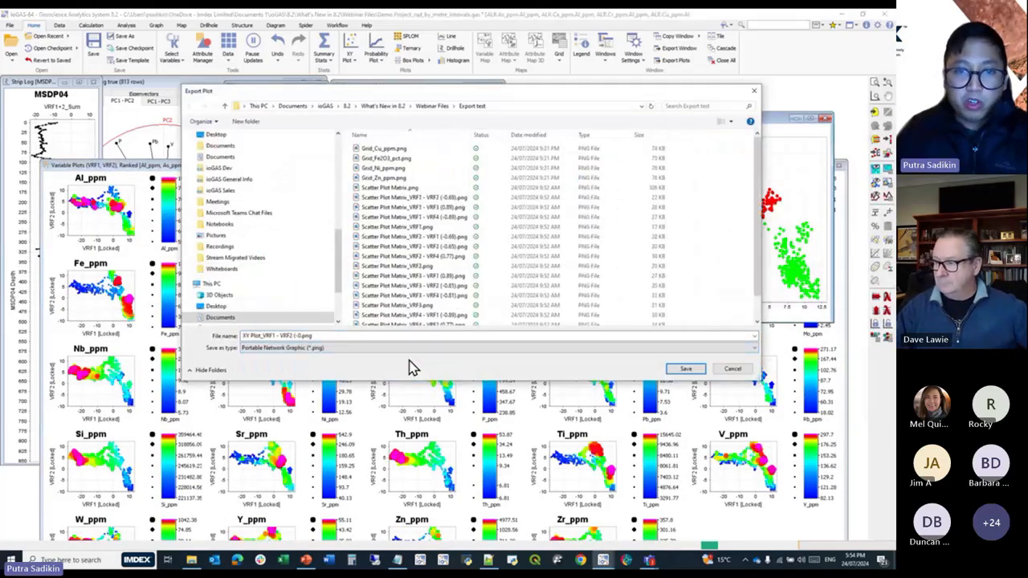
left_click(686, 374)
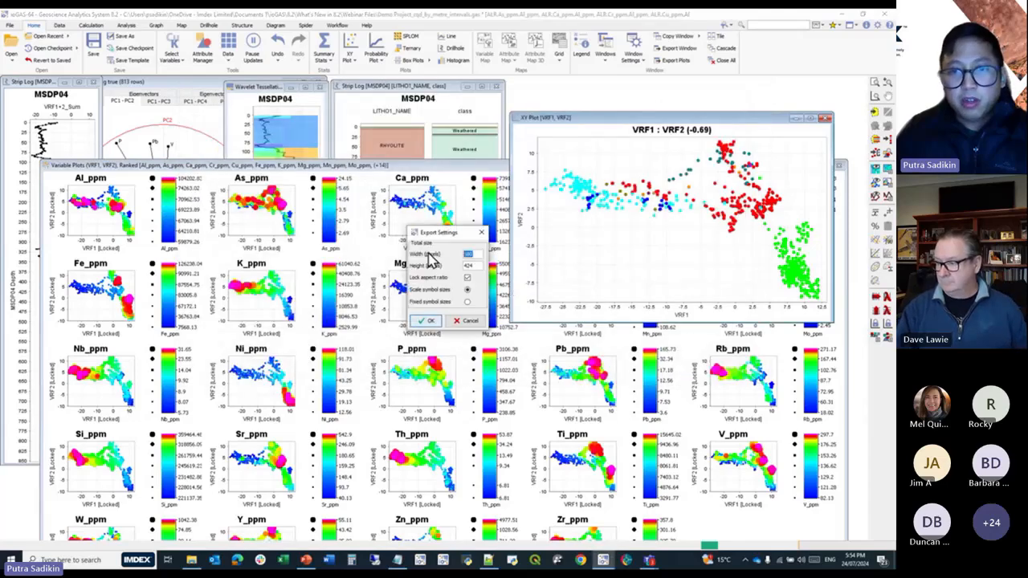
type("1000")
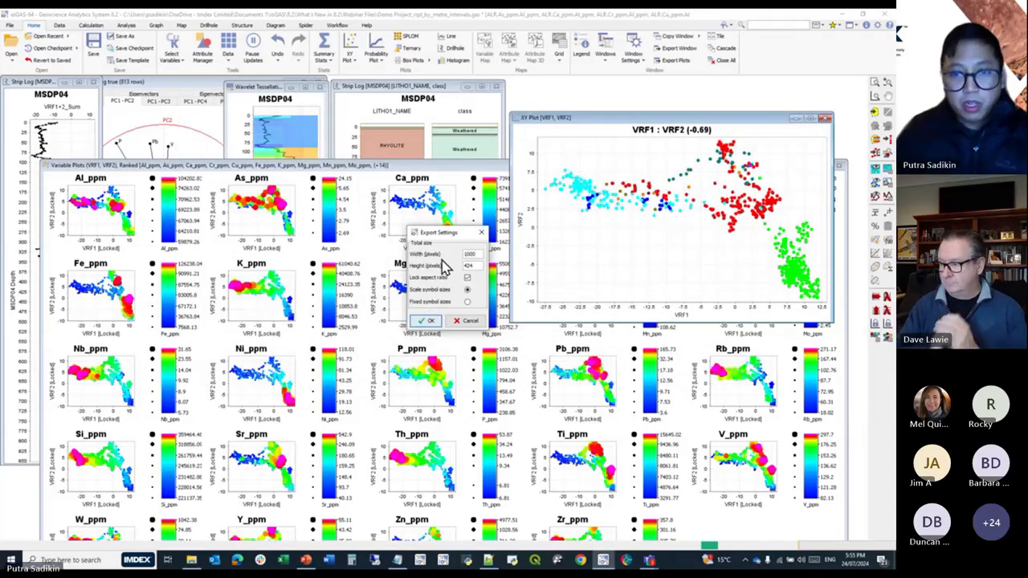
left_click(477, 266)
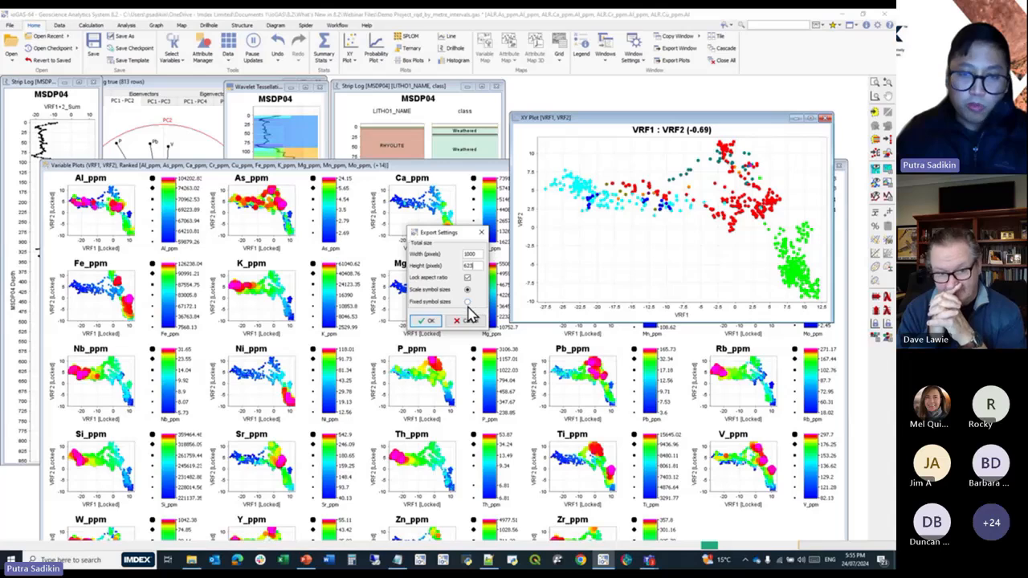
left_click(427, 321)
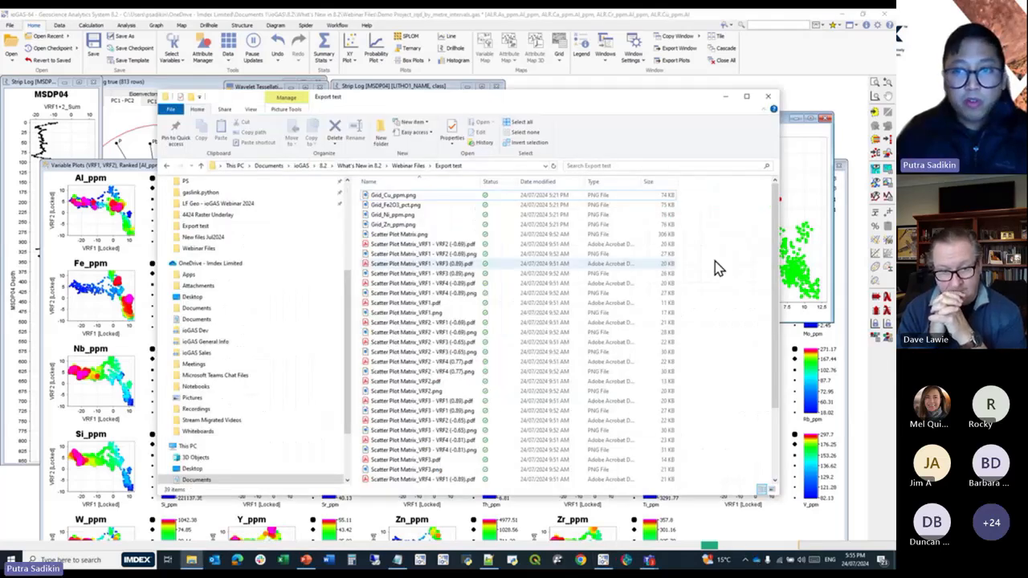
Refresh the Export test folder, then view the VRF1 - VRF2 scatter plot matrix PDF and close it.
right_click(717, 267)
left_click(741, 303)
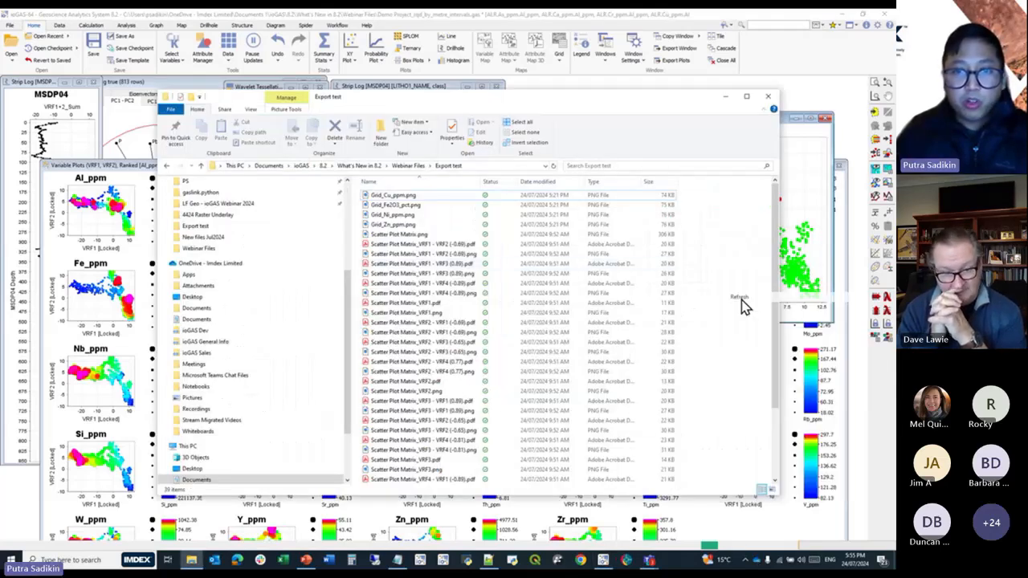
double_click(432, 244)
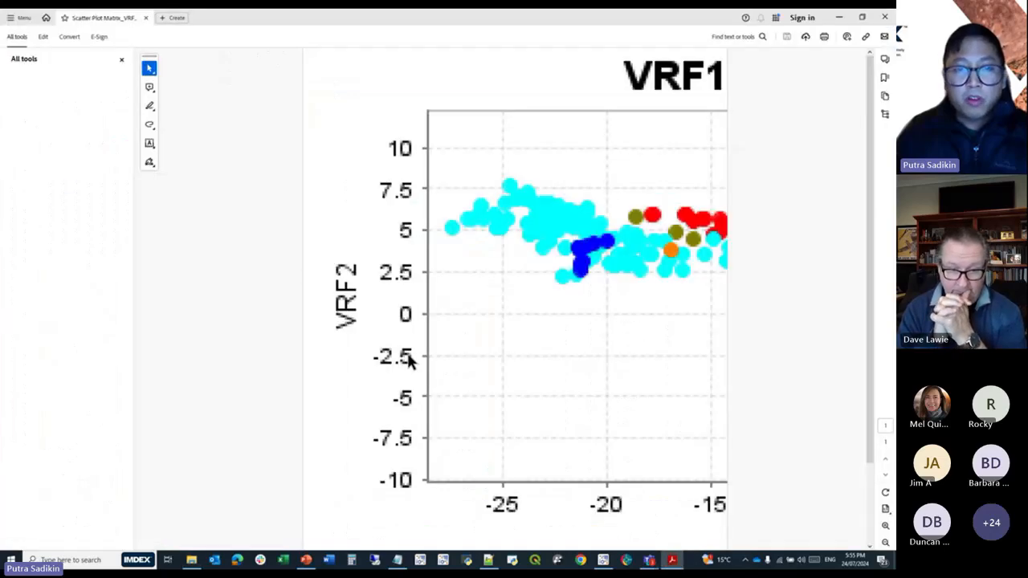
left_click(885, 17)
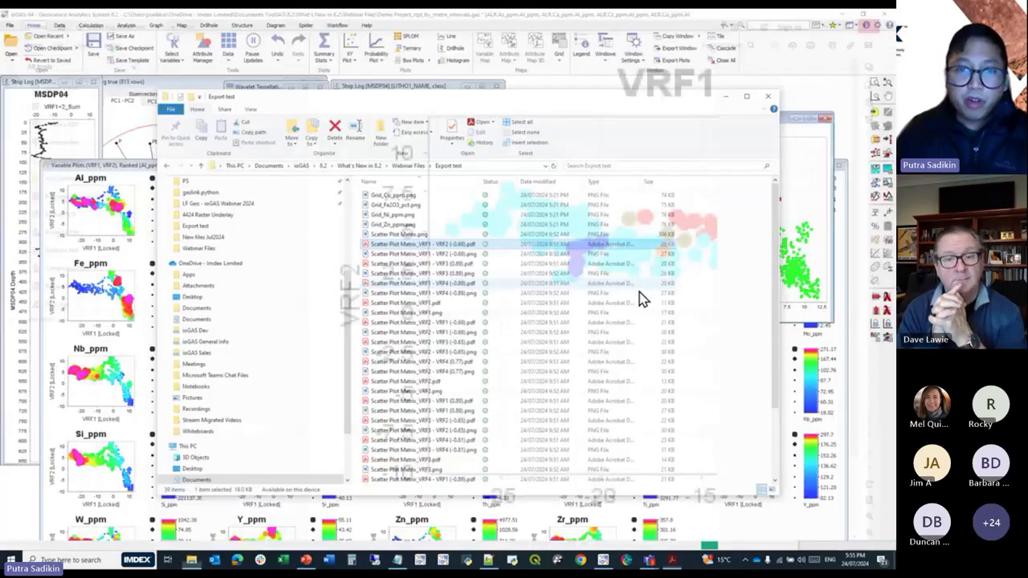
View the full page of the exported XY Plot_VRF1 - VRF2 PDF from the Export test folder and close it.
scroll(422, 459, "down", 3)
left_click(413, 471)
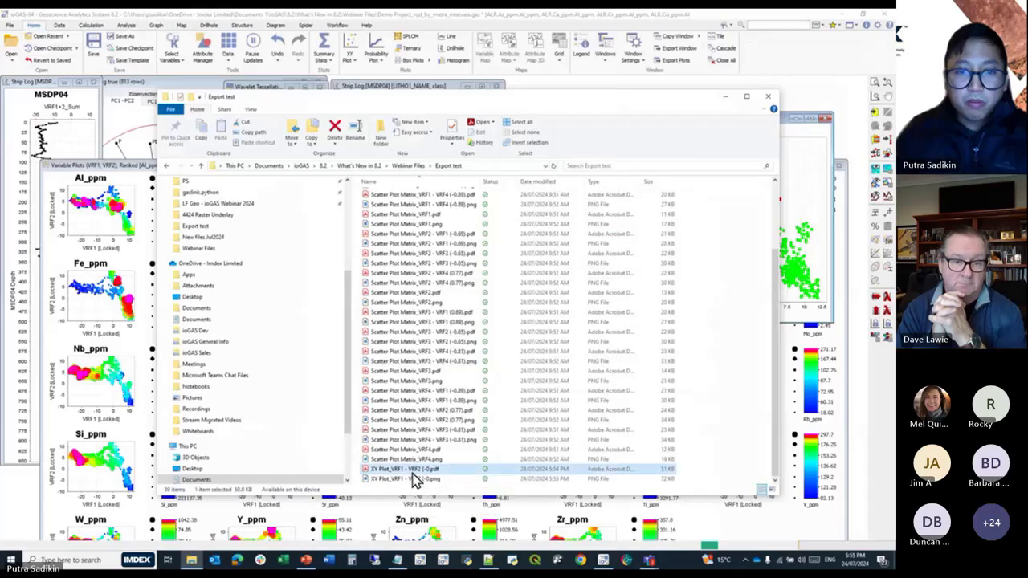
double_click(412, 470)
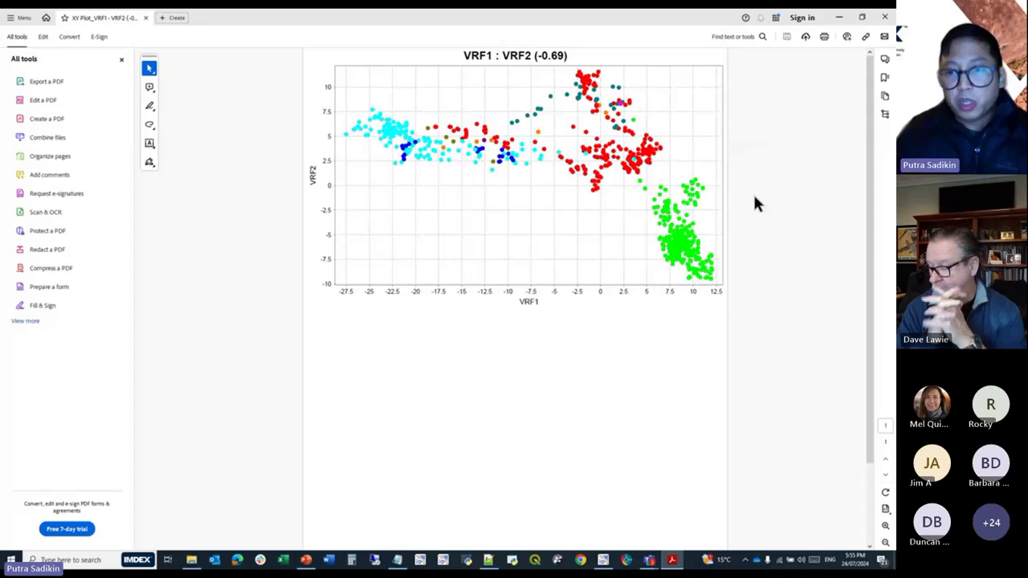
scroll(758, 218, "down", 2)
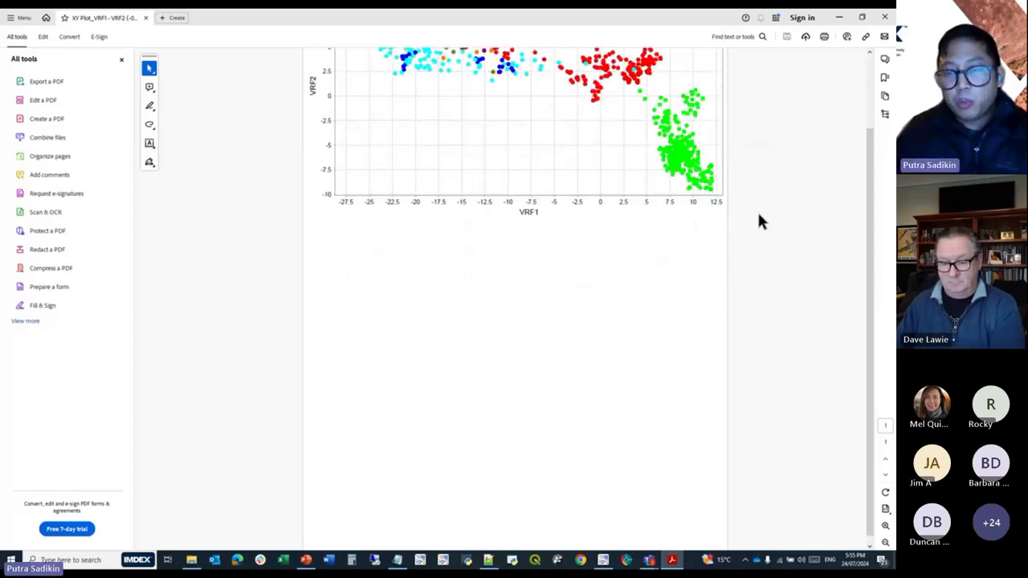
scroll(760, 220, "up", 2)
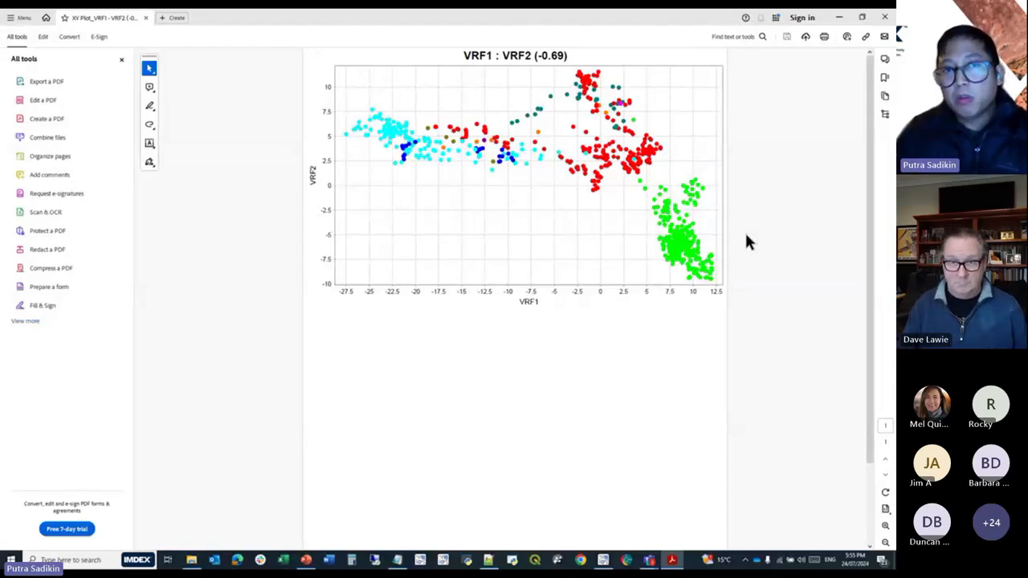
left_click(885, 17)
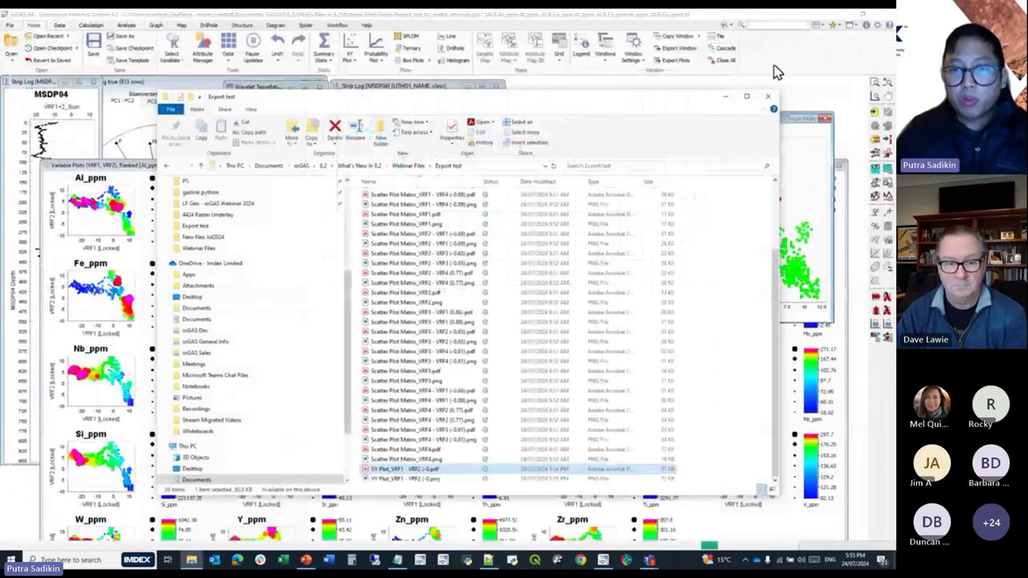